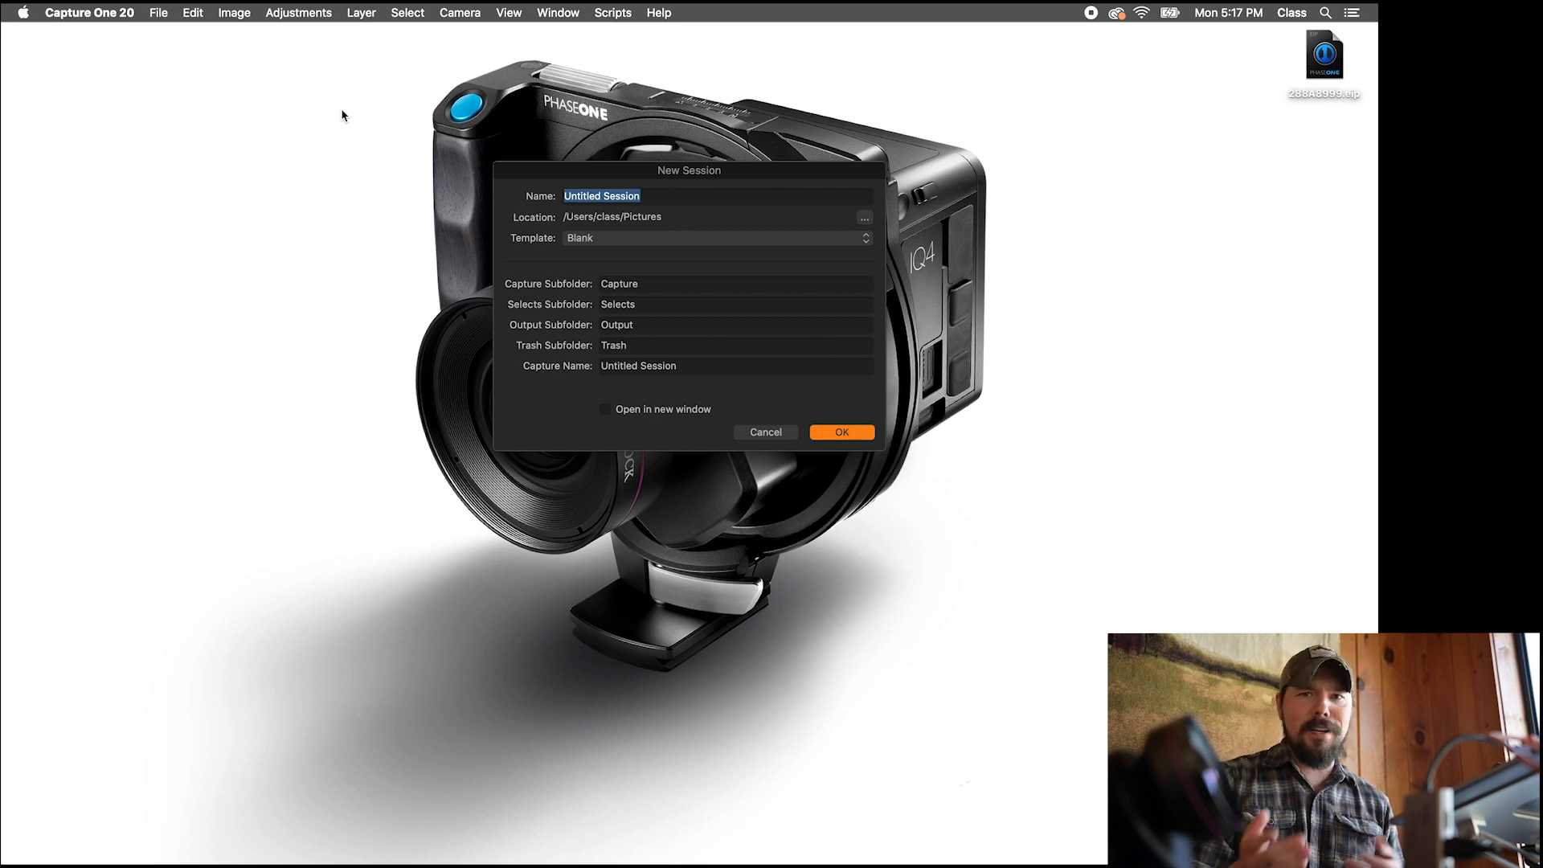
# Step: Try to create a session named Brand New Session in the Pictures location with the Blank template
pyautogui.write('Brand new')
pyautogui.press('BackSpace')
pyautogui.press('BackSpace')
pyautogui.press('BackSpace')
pyautogui.write('New Session')
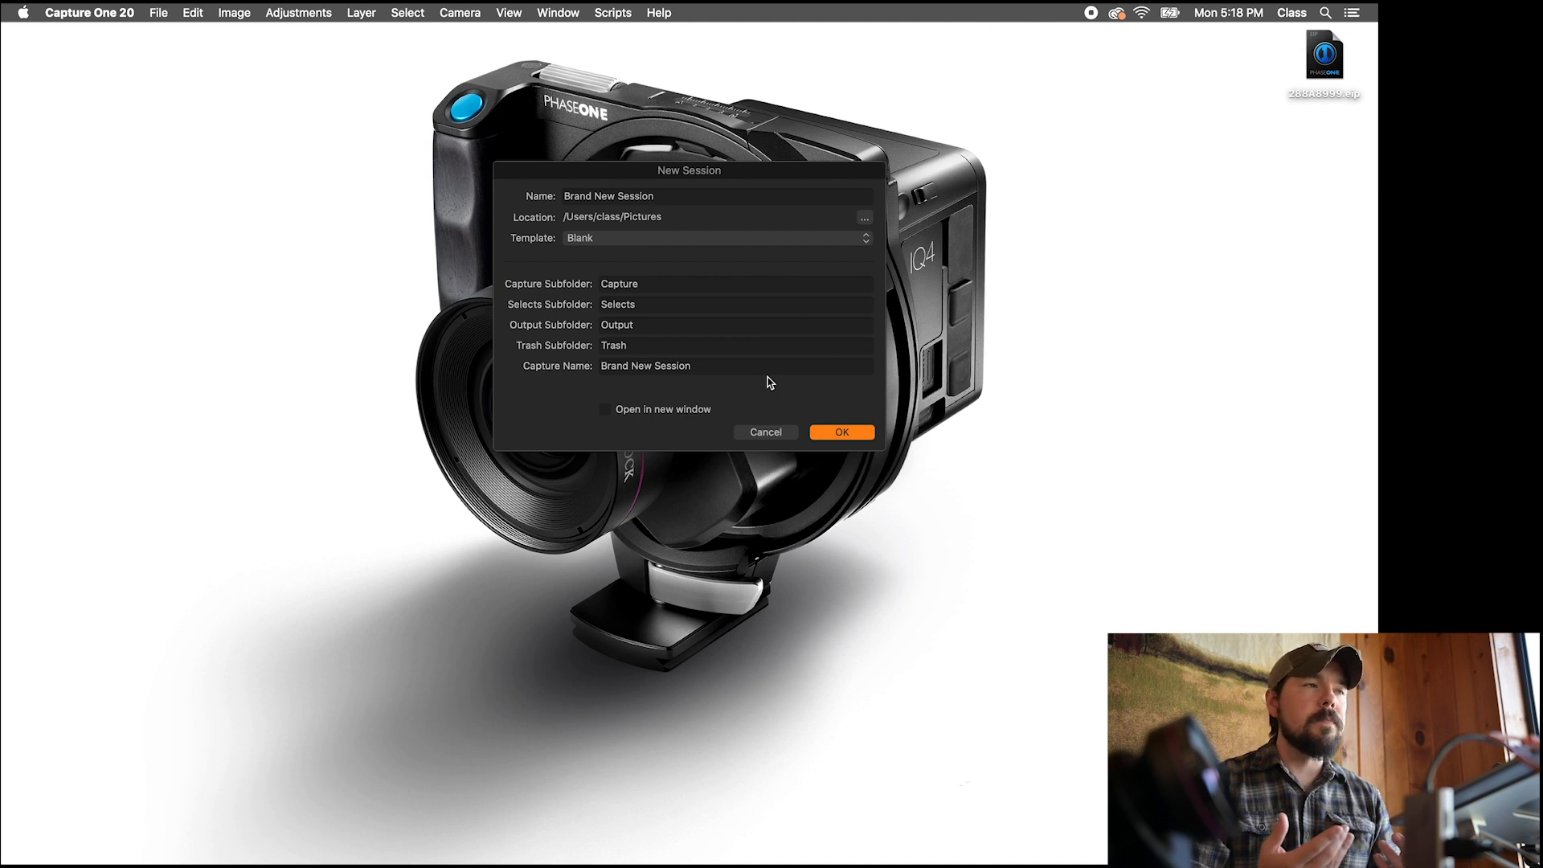
pyautogui.click(838, 434)
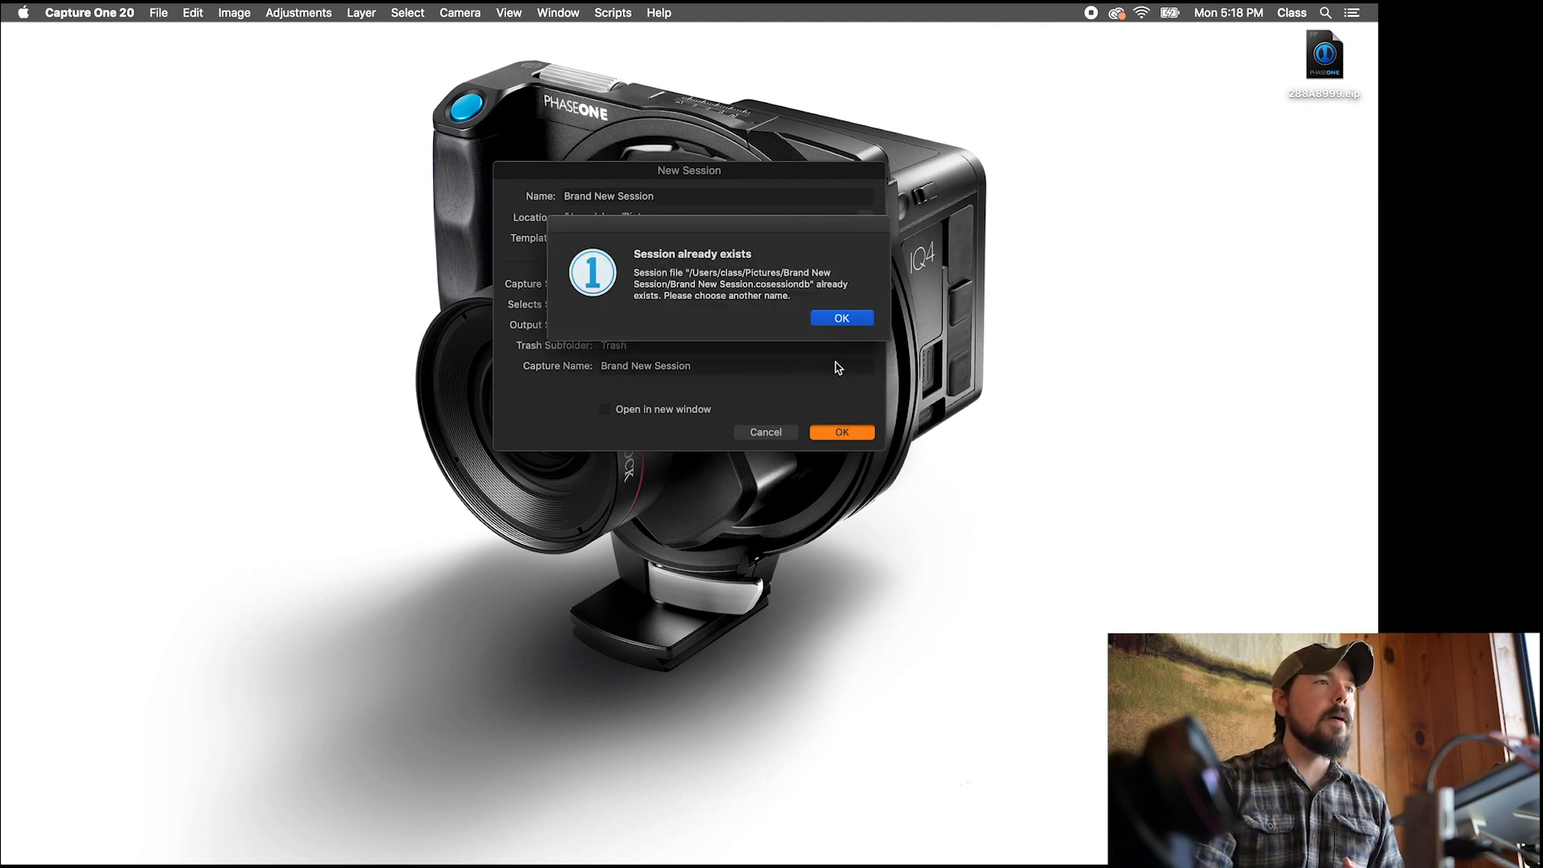
pyautogui.click(839, 319)
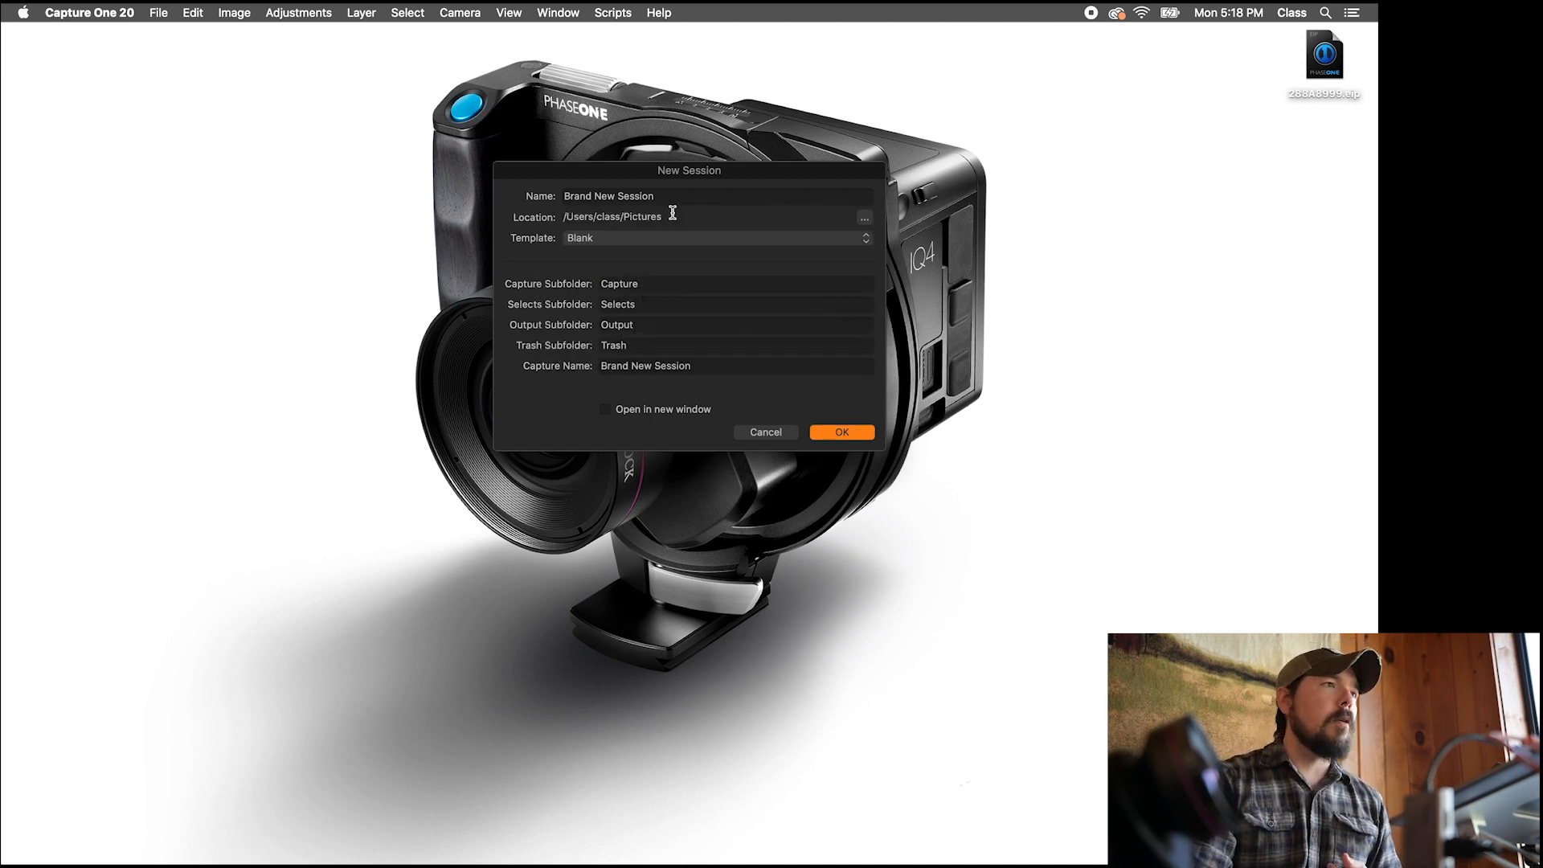
# Step: Name the new session Brand Spankin' New Session and create it
pyautogui.moveTo(695, 193); pyautogui.dragTo(530, 194)
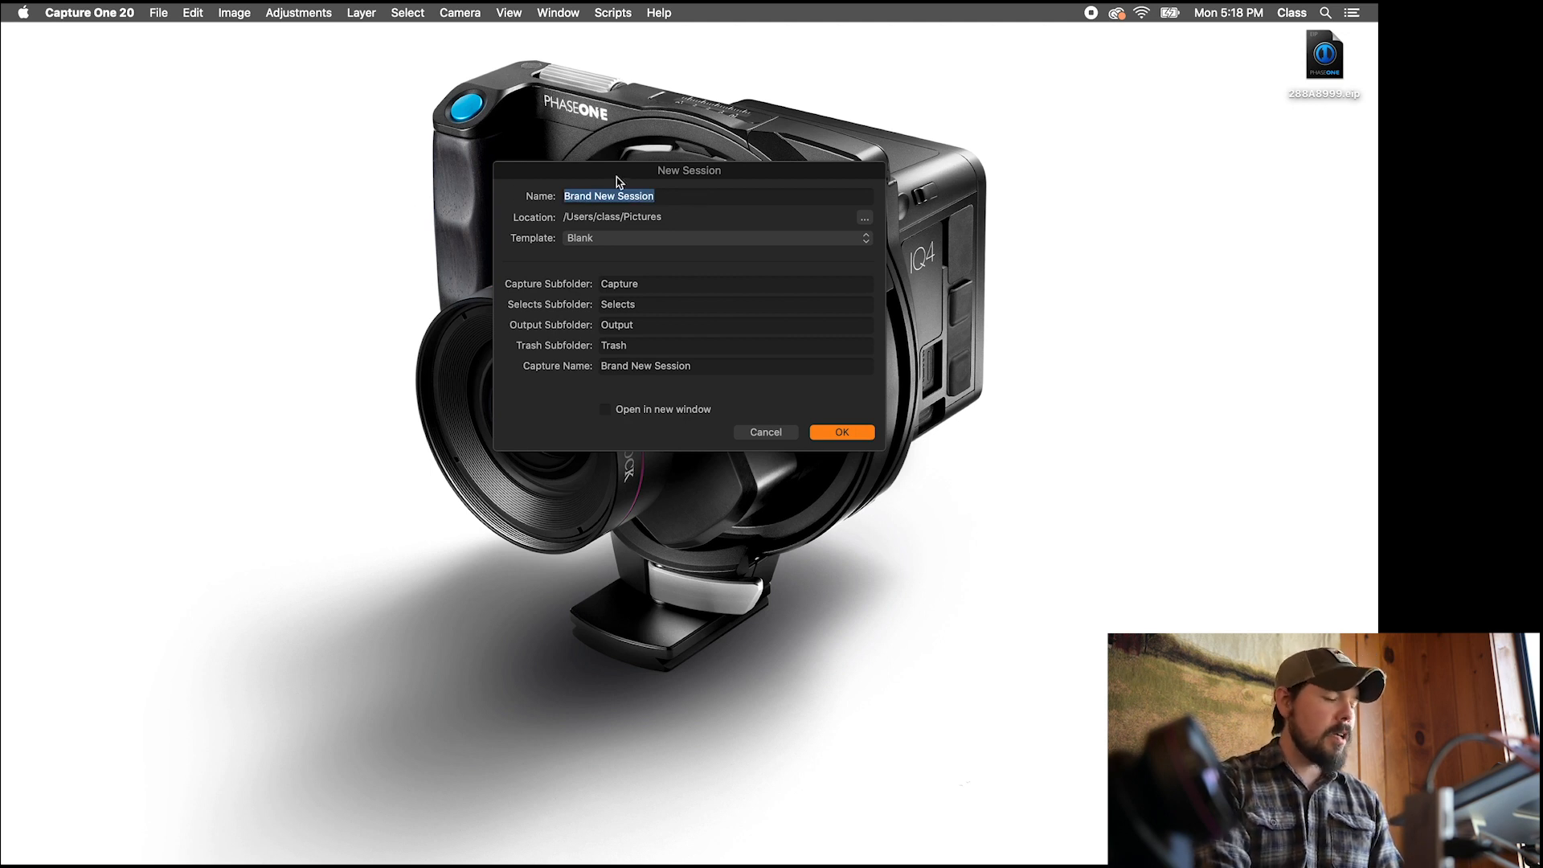
pyautogui.write('Brand Spank')
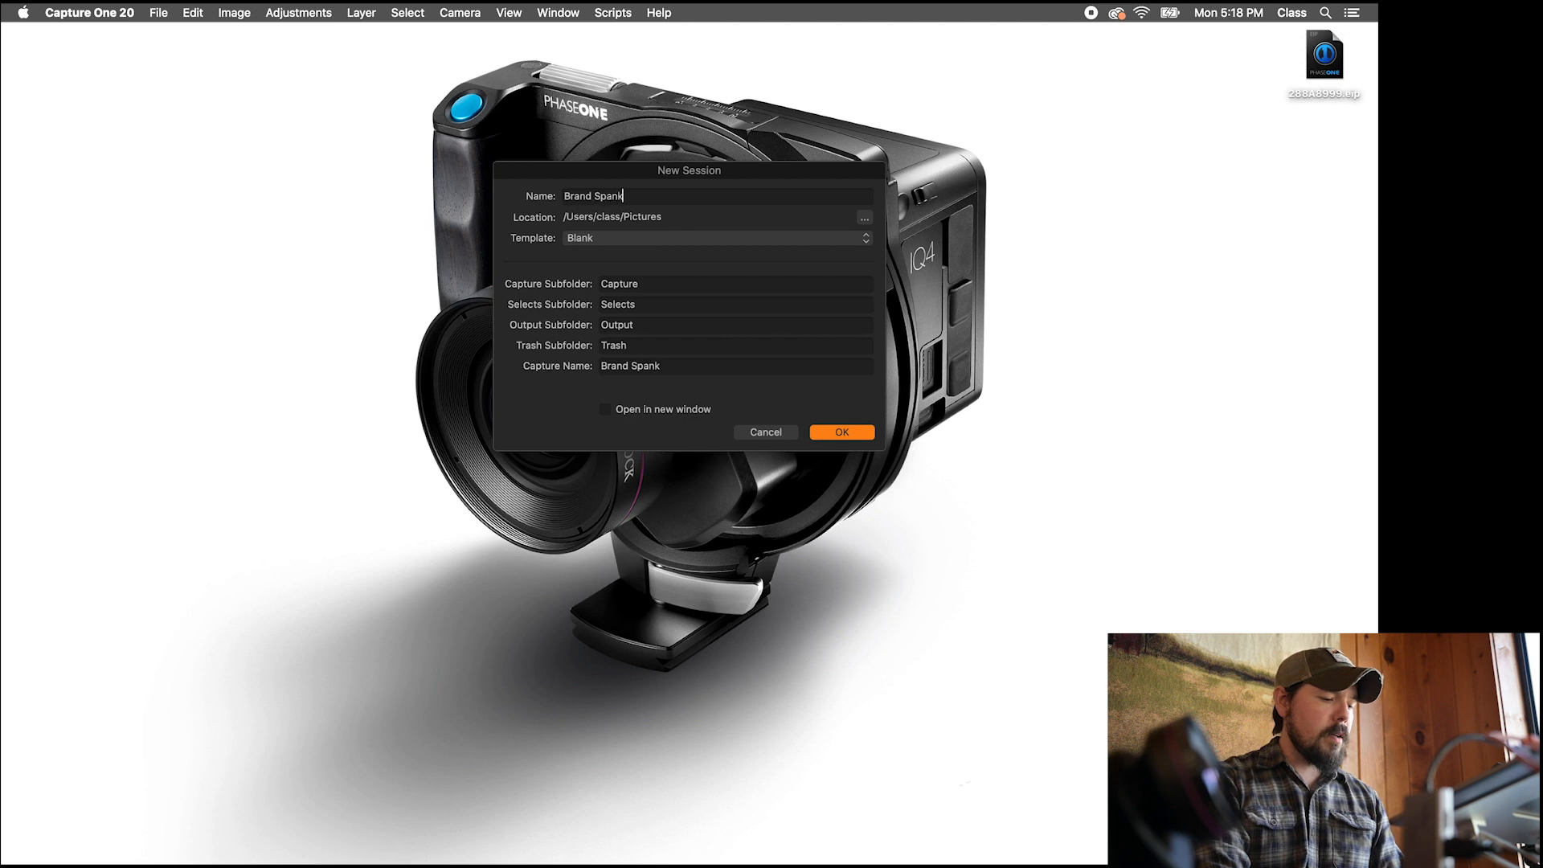
pyautogui.write("in' New Session")
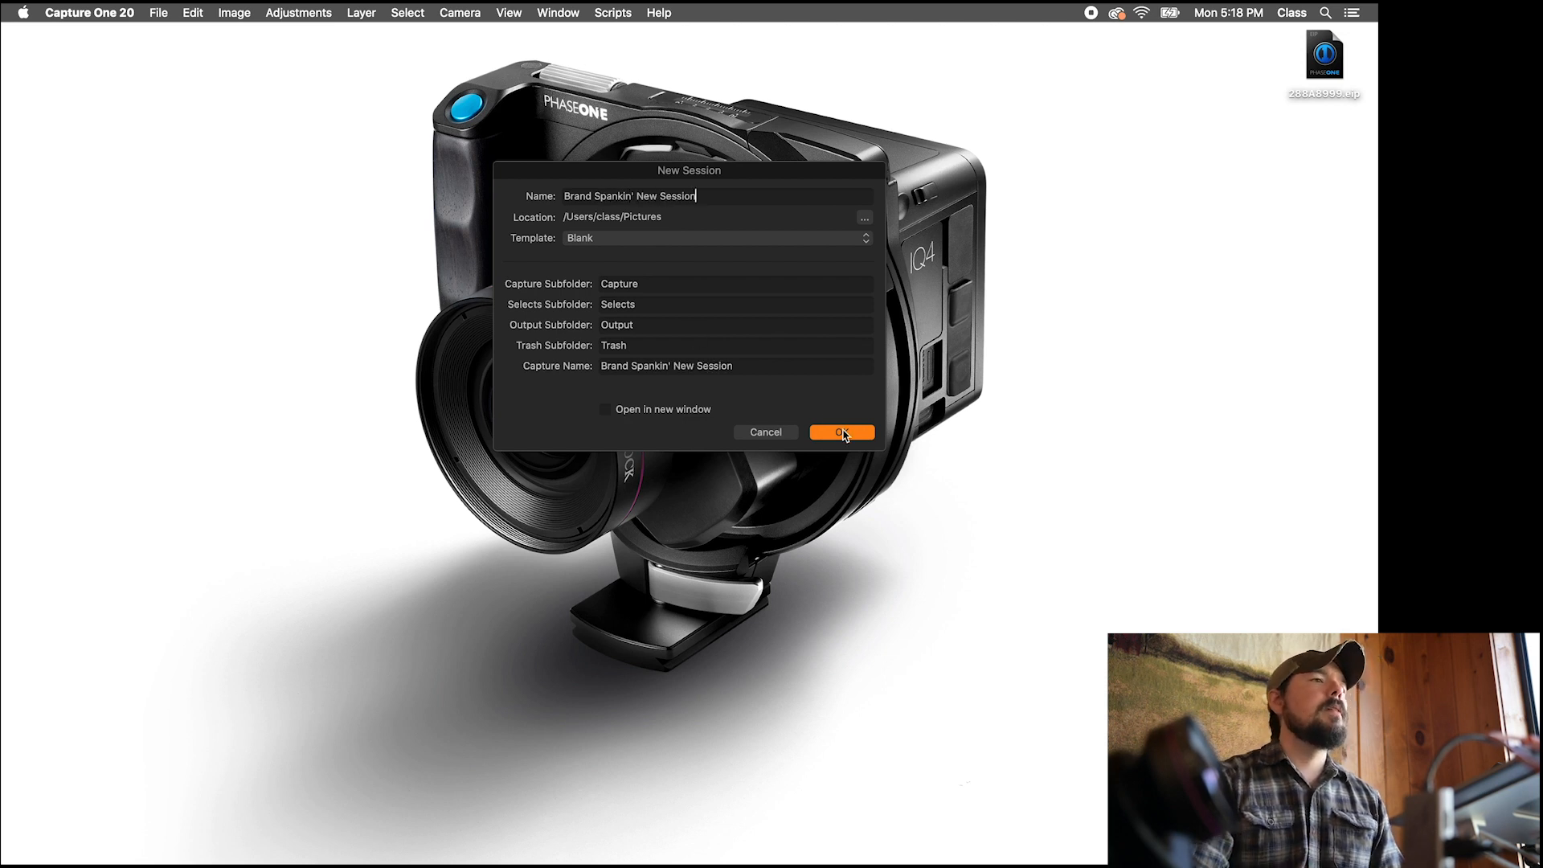
pyautogui.click(844, 434)
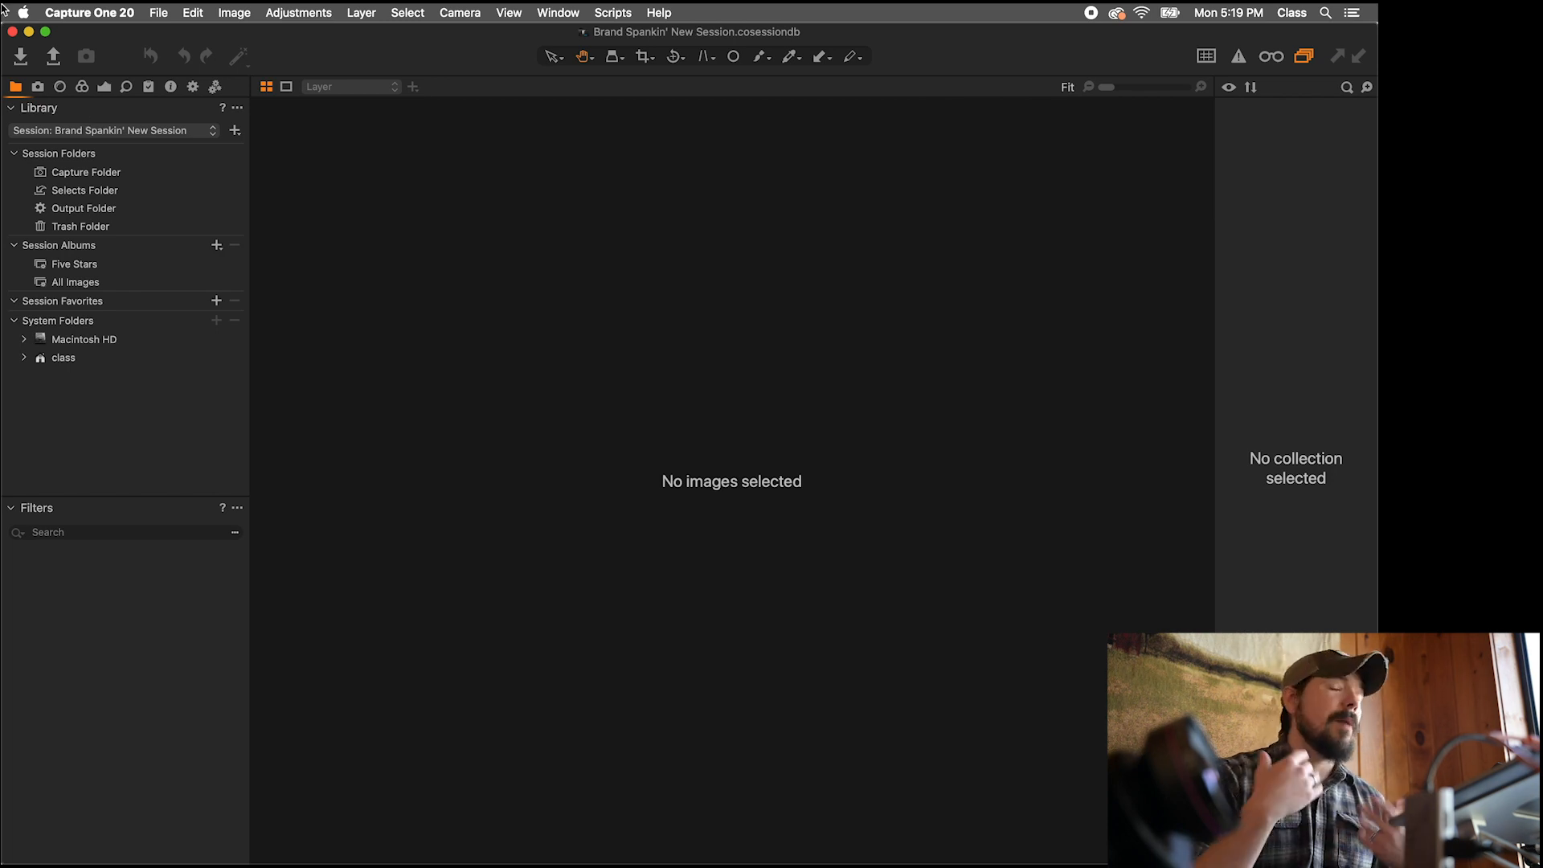
# Step: Look at the output process recipes and return to the session library
pyautogui.click(193, 88)
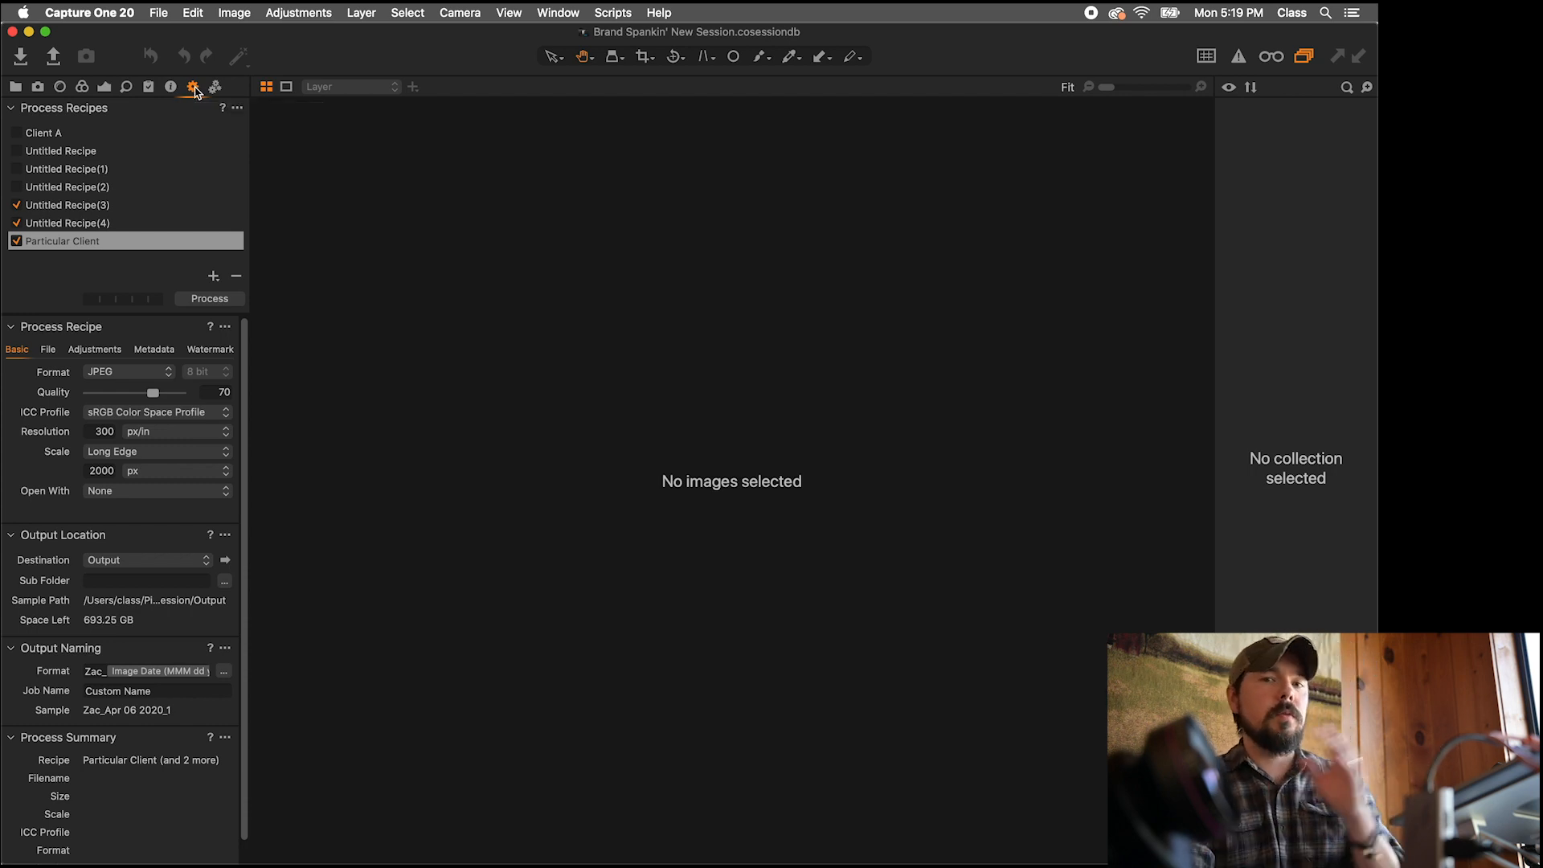
pyautogui.click(16, 86)
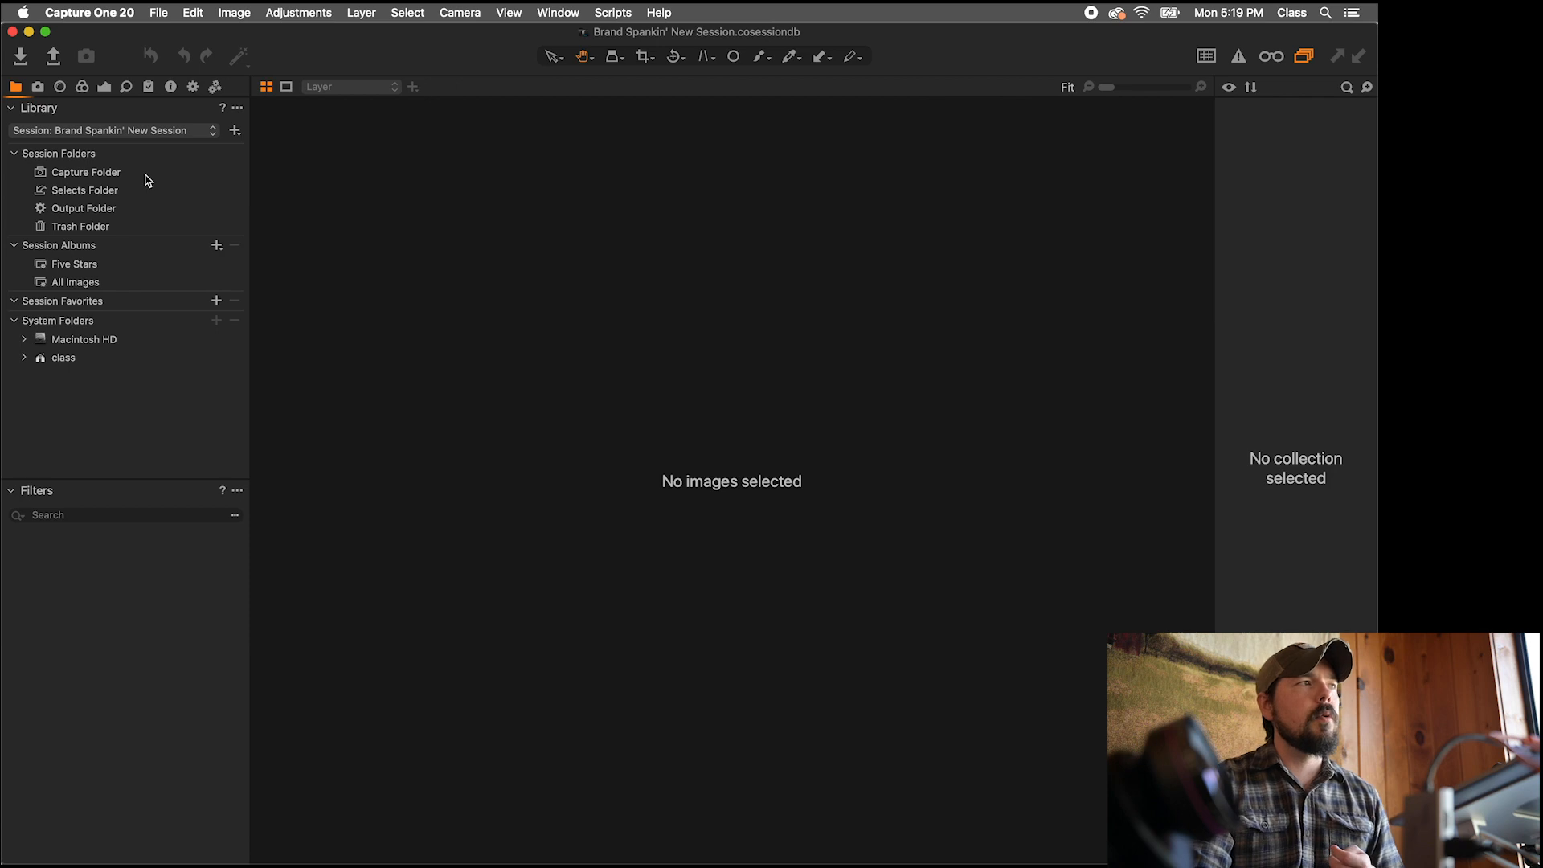
# Step: Reveal the session's Capture folder in Finder
pyautogui.moveTo(148, 180)
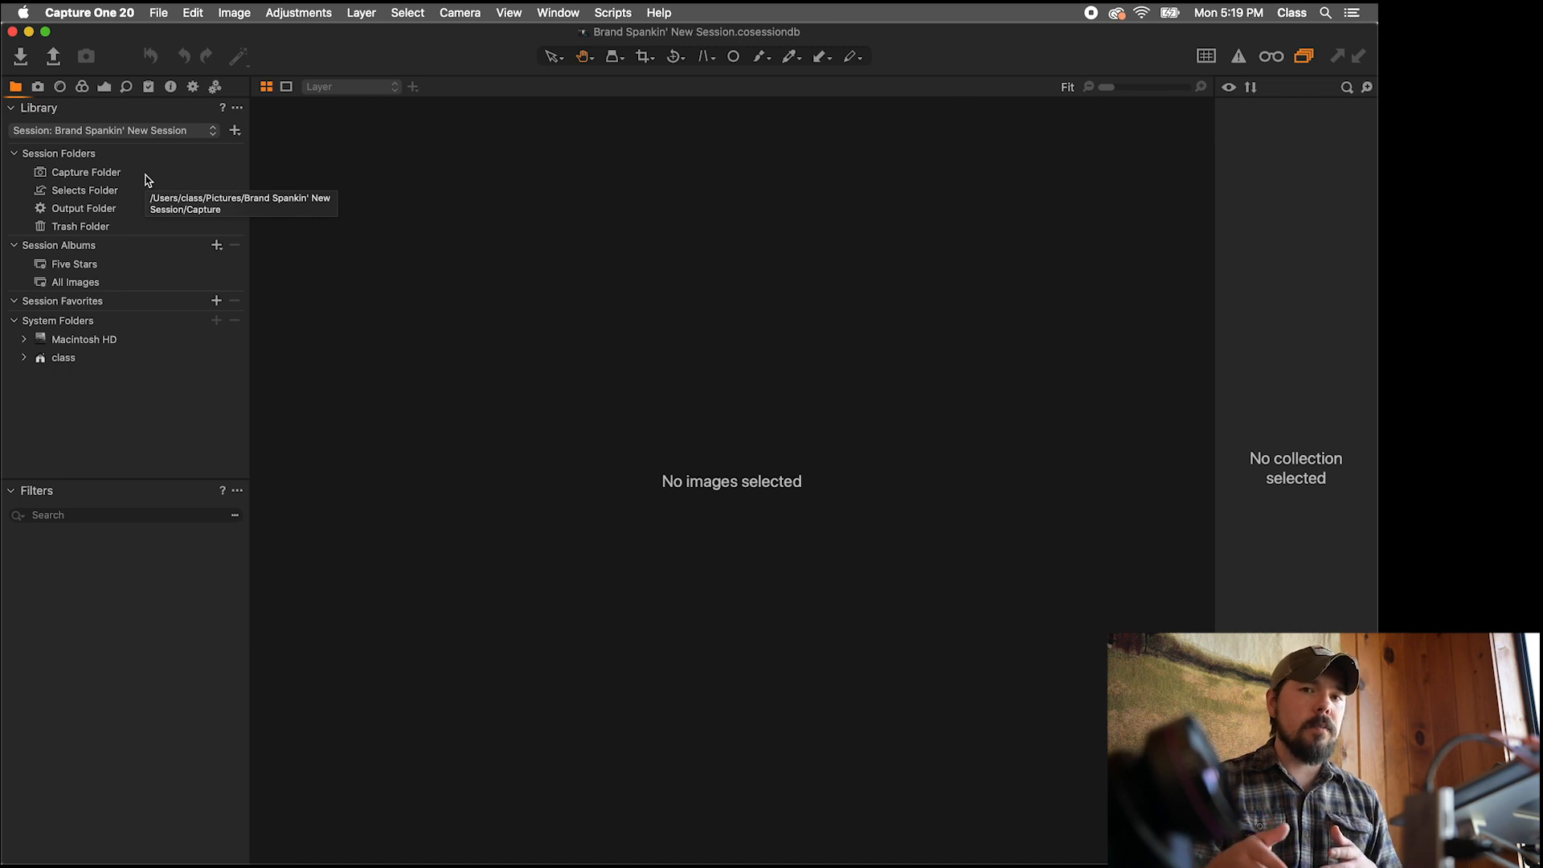
pyautogui.rightClick(102, 182)
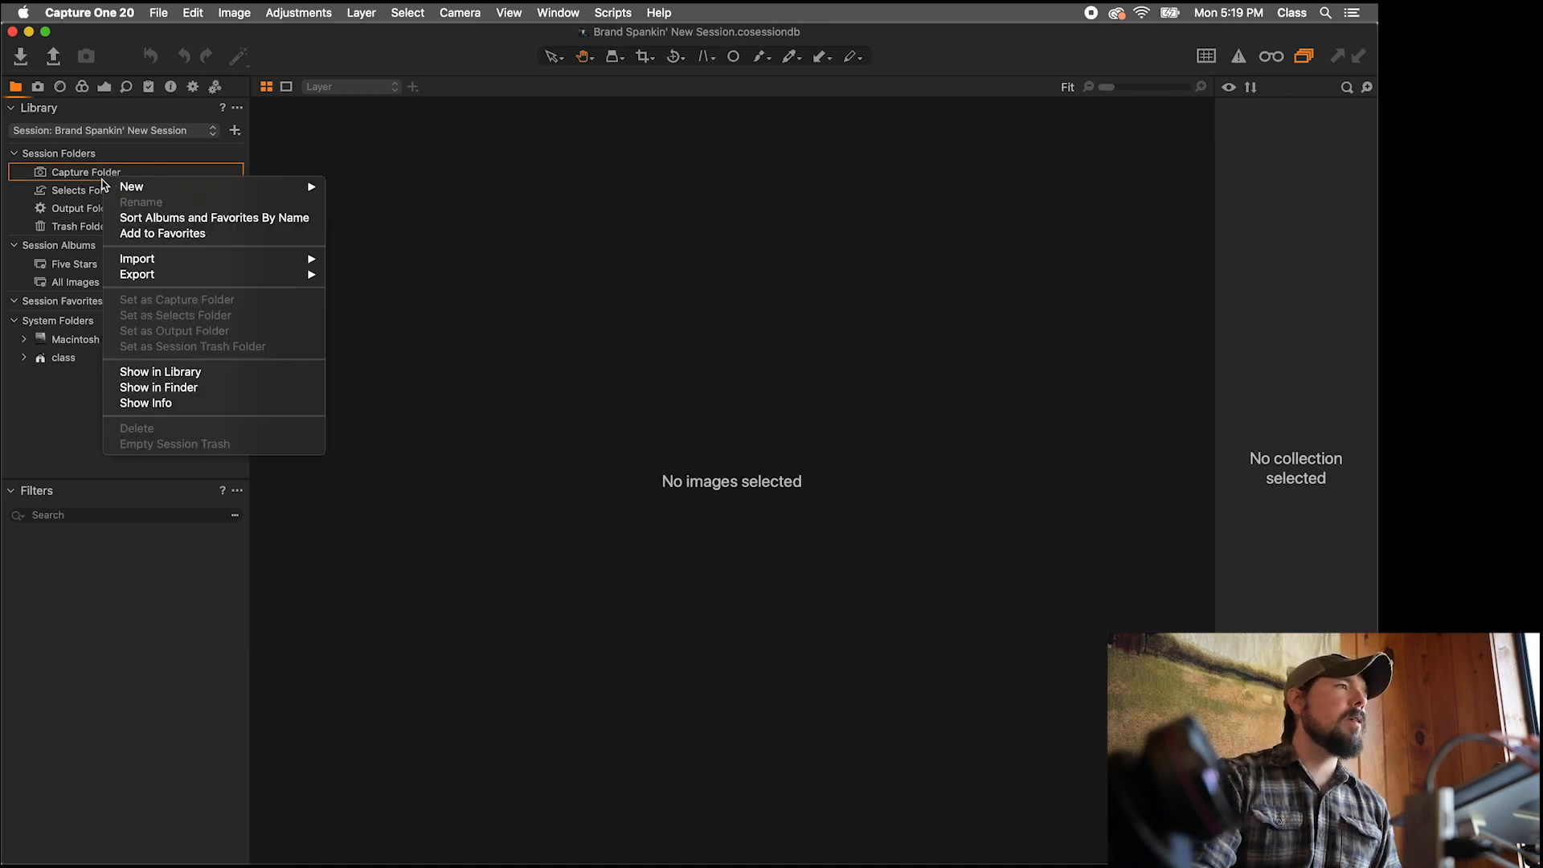
pyautogui.click(180, 389)
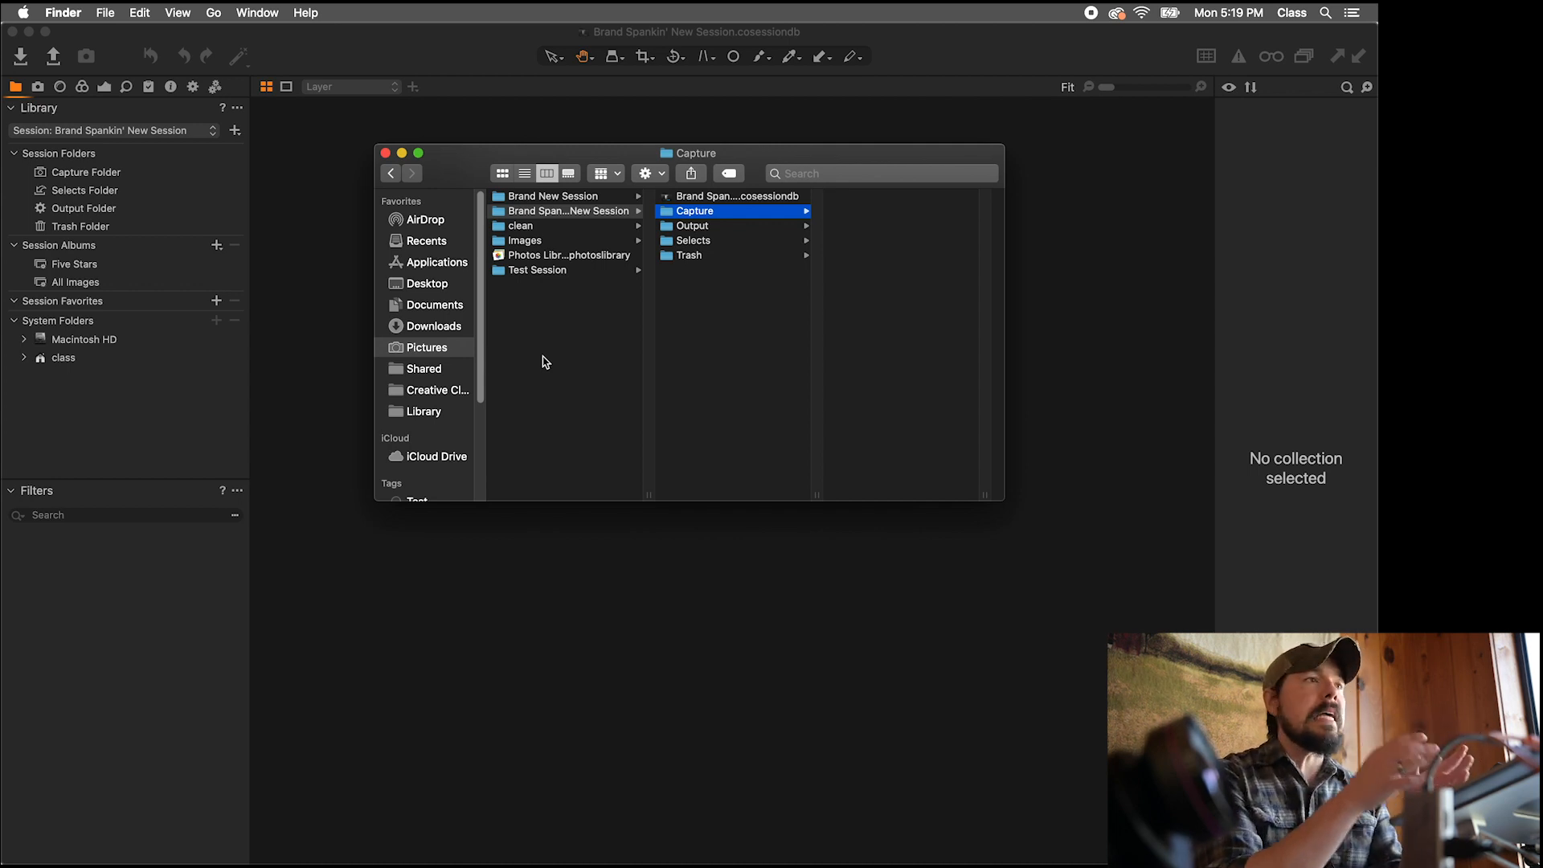
# Step: Inspect the session's .cosessiondb file and its Capture, Output, Selects and Trash folders, and close the Finder window
pyautogui.click(732, 200)
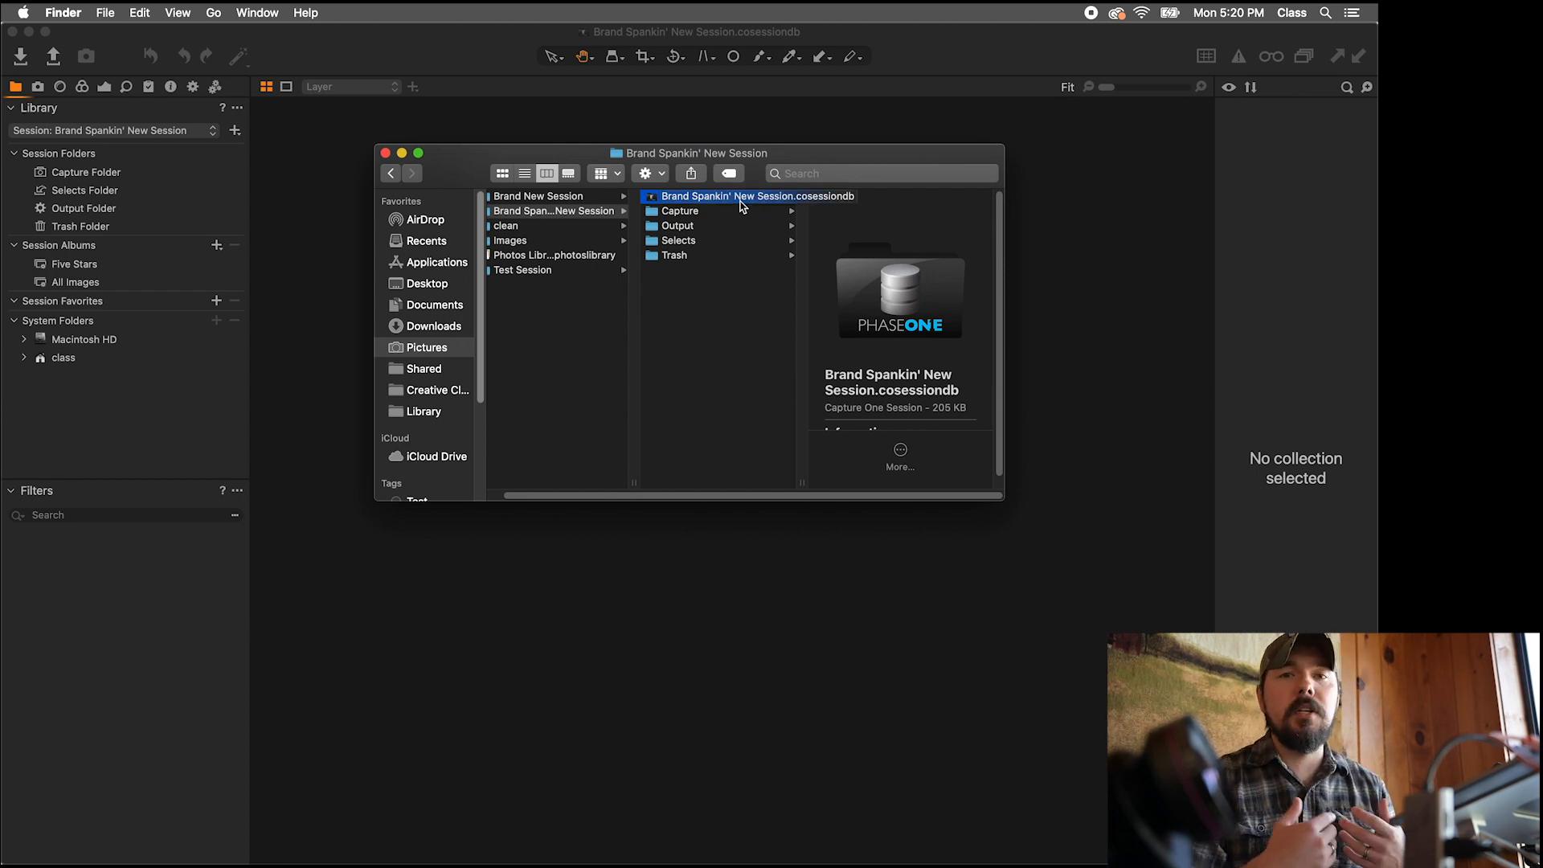
pyautogui.click(705, 212)
pyautogui.click(704, 226)
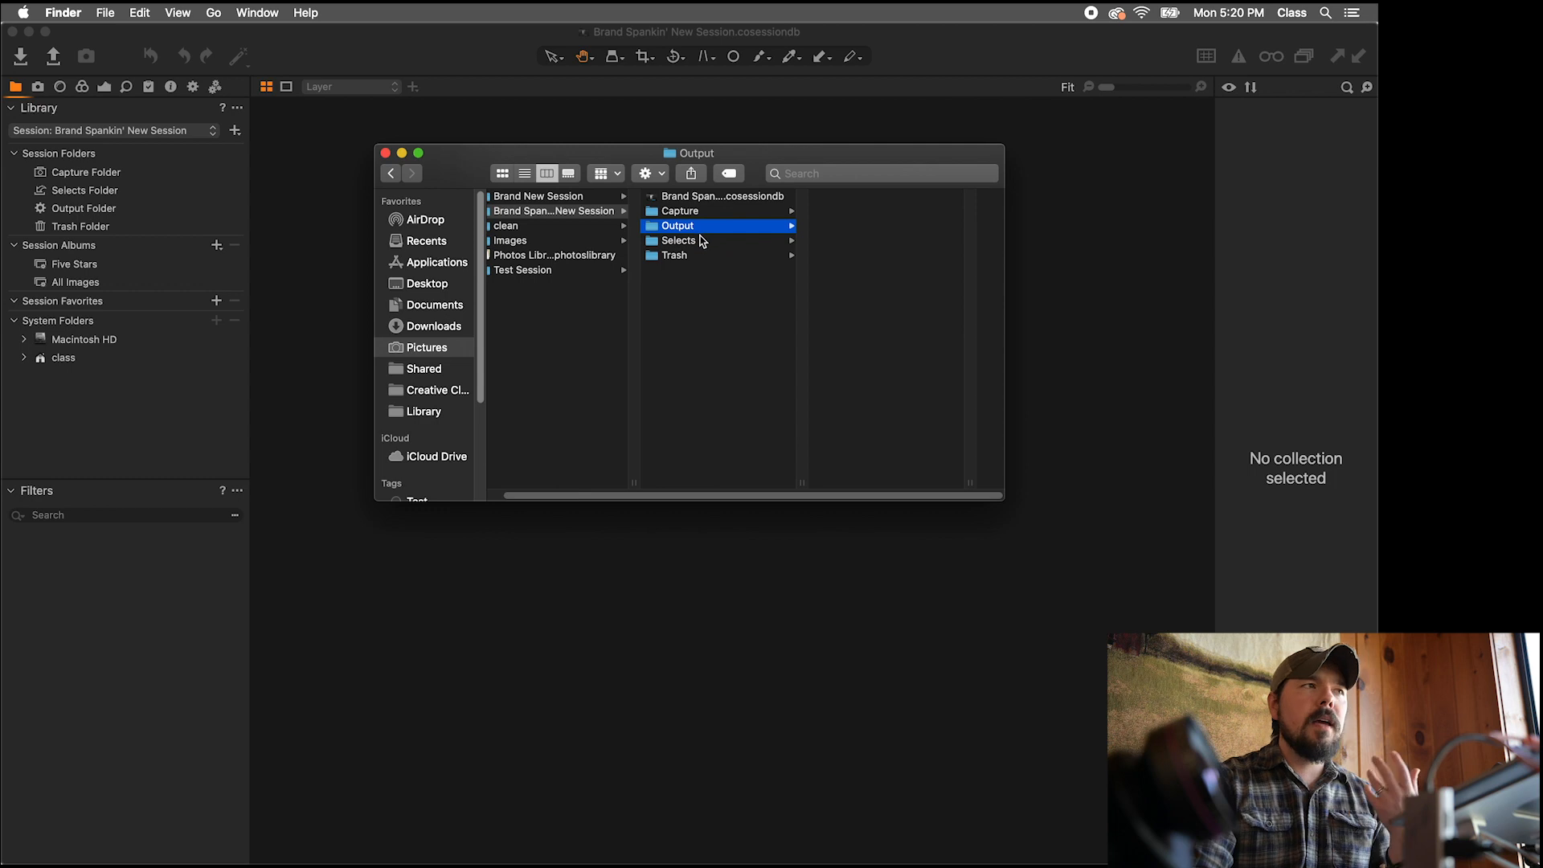
pyautogui.click(697, 241)
pyautogui.click(698, 256)
pyautogui.click(696, 214)
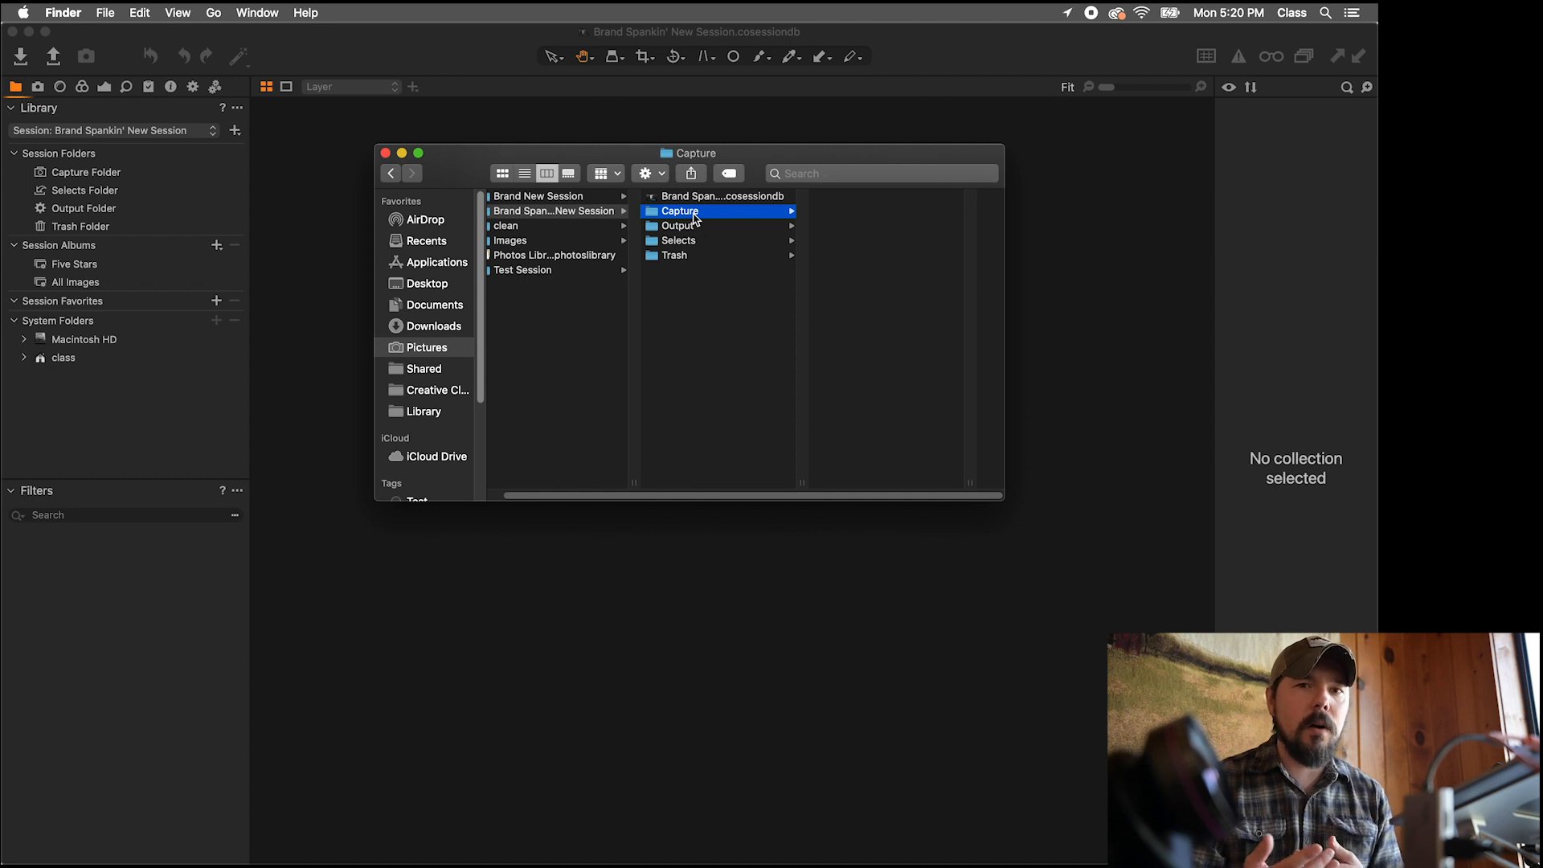
pyautogui.click(385, 153)
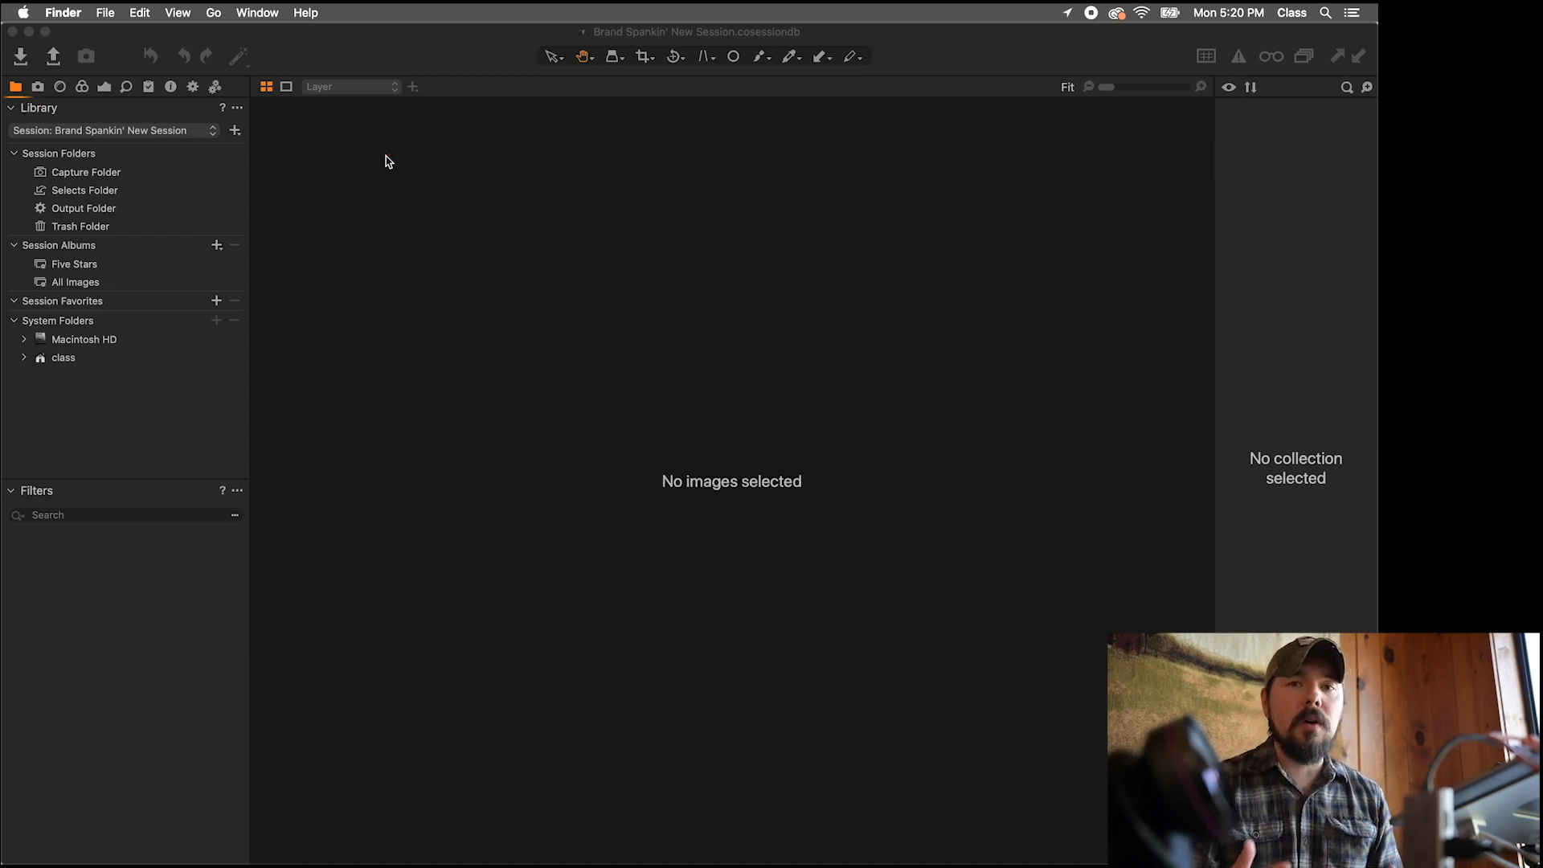
# Step: Browse the system folders on Macintosh HD to the home folder's Desktop and view the first 288A8999.eip variant
pyautogui.click(26, 341)
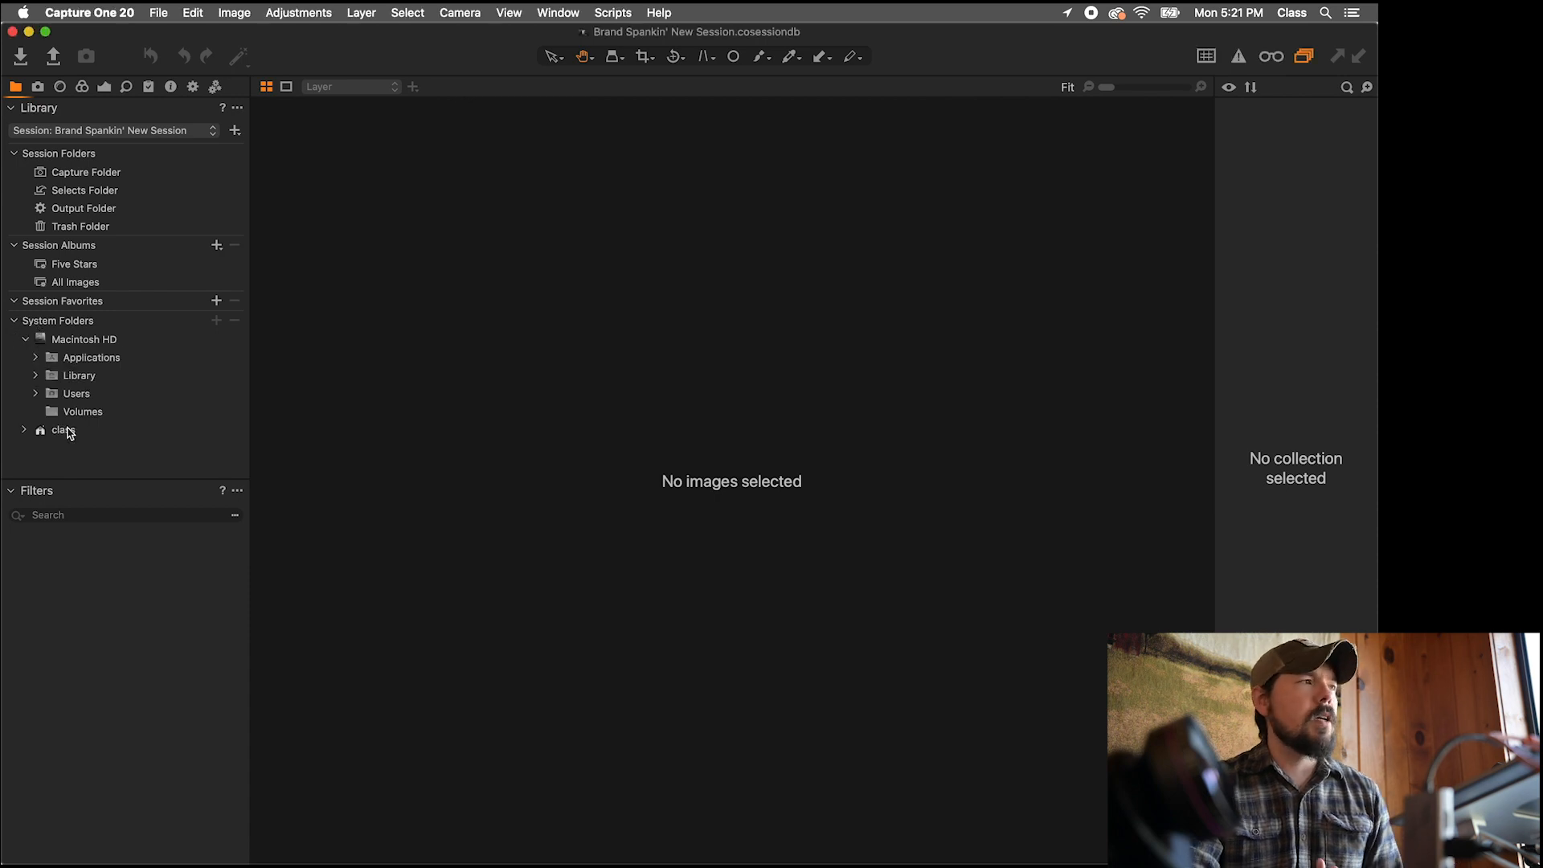
pyautogui.click(37, 394)
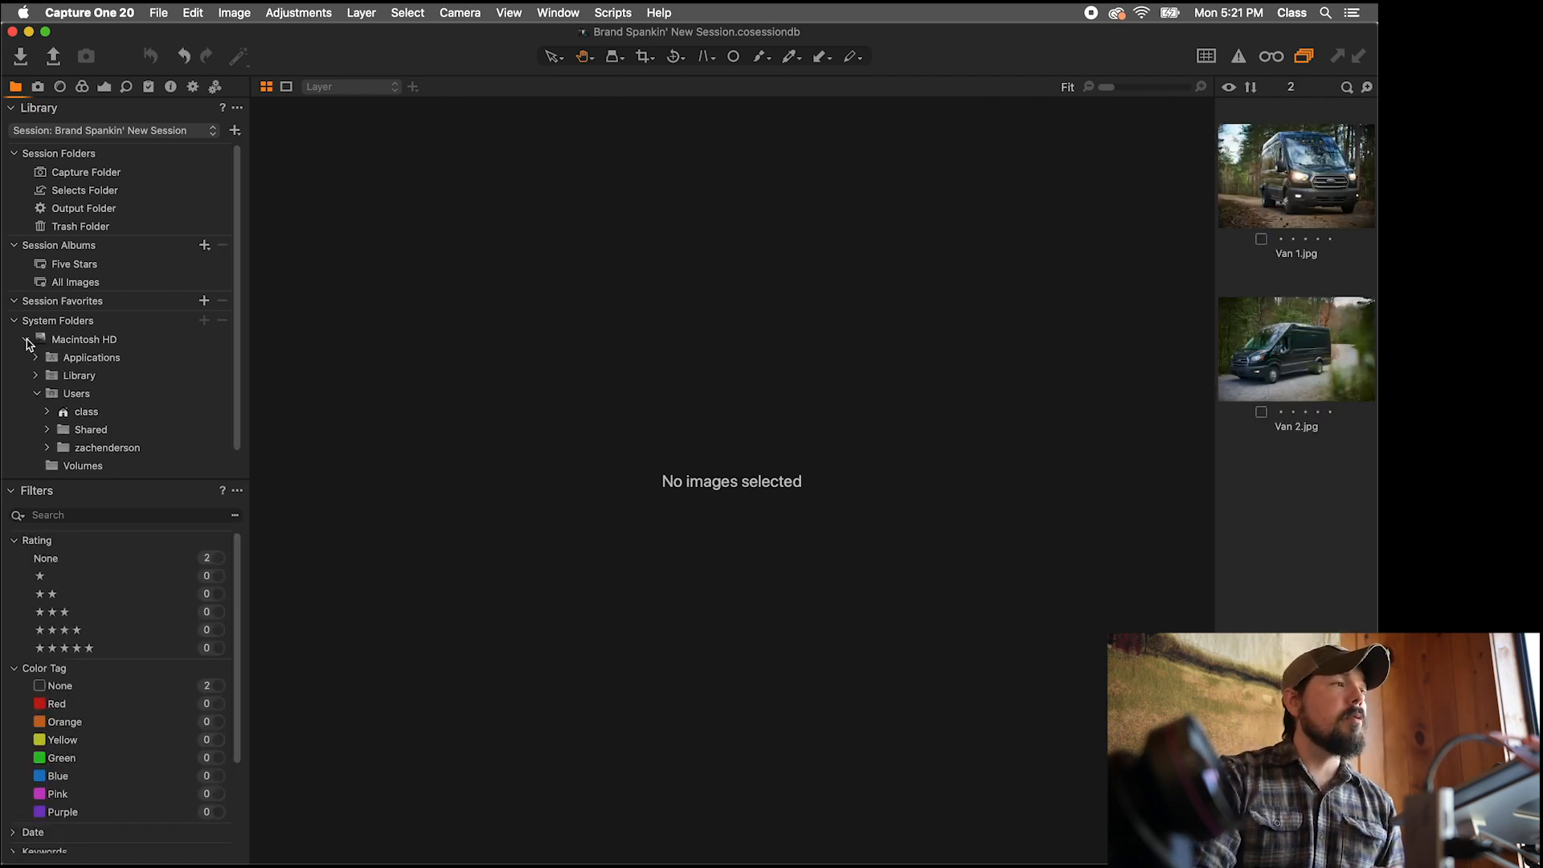
pyautogui.scroll(-1, 120, 362)
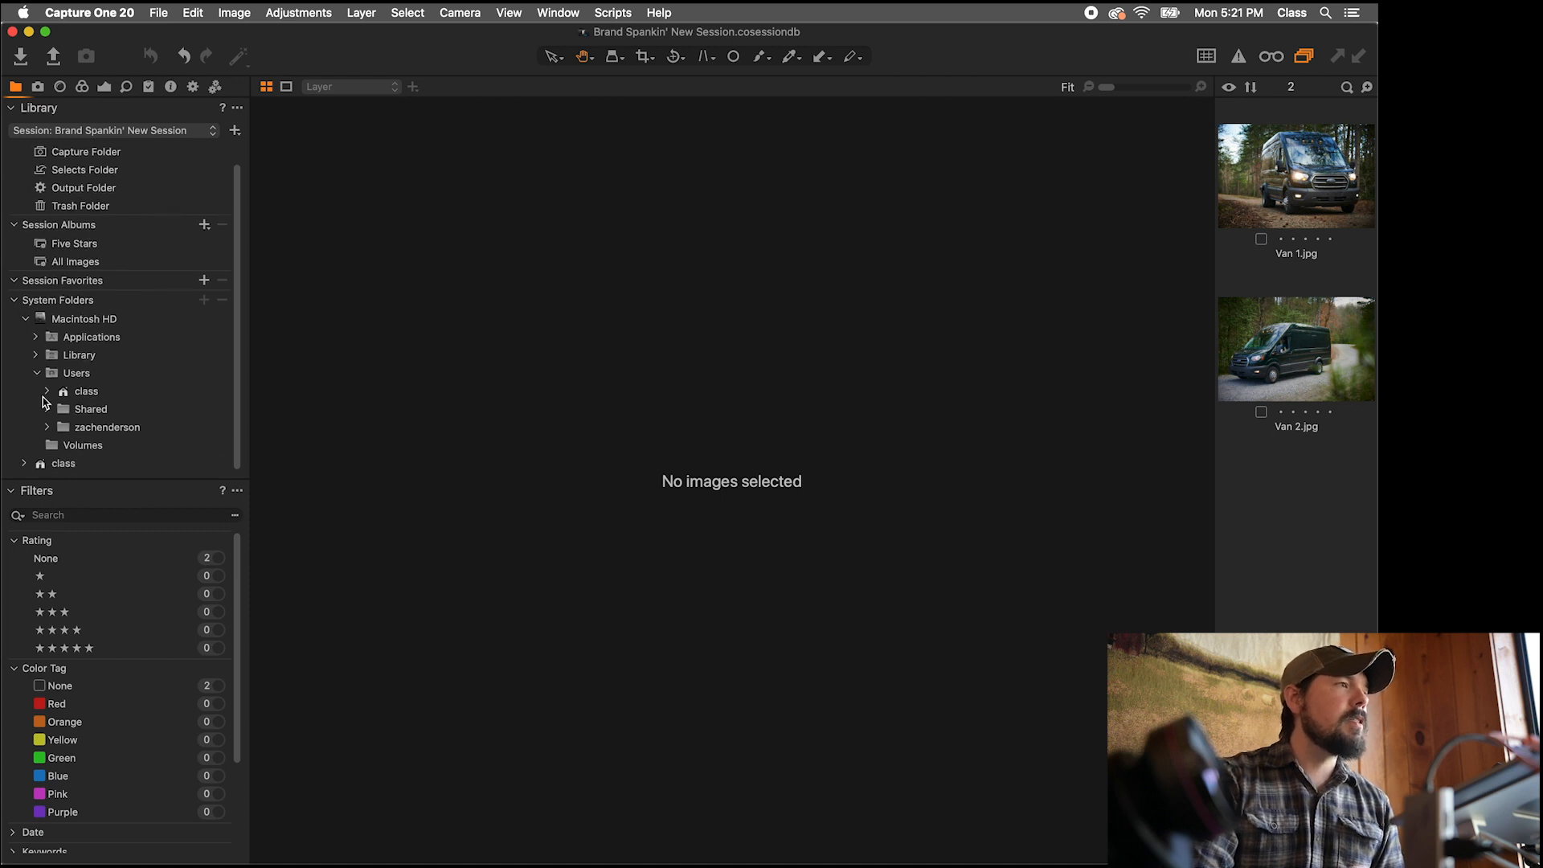
pyautogui.click(45, 392)
pyautogui.scroll(-1, 106, 395)
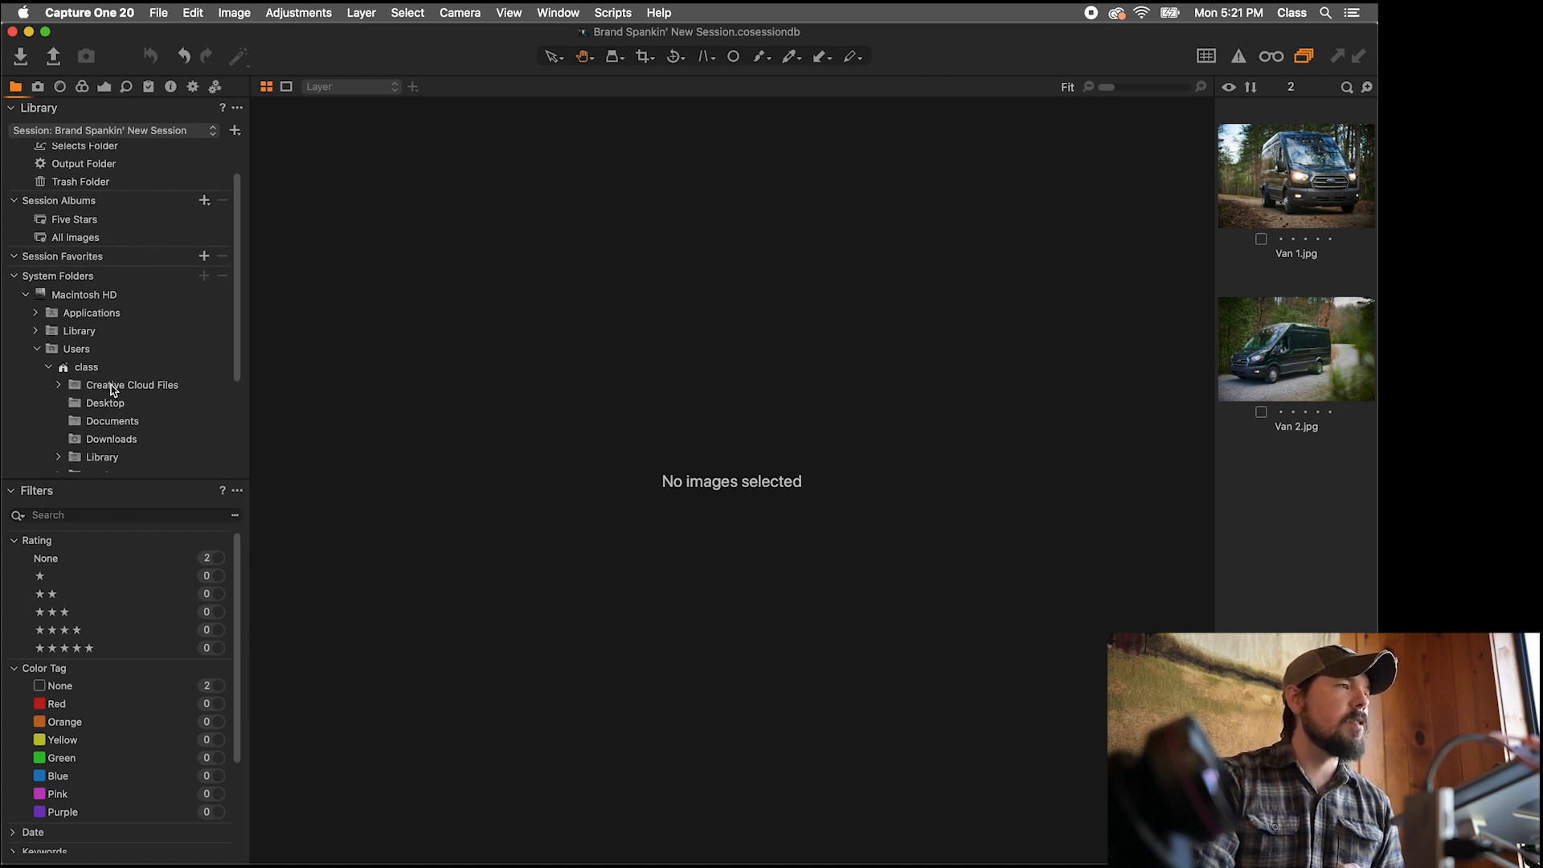
pyautogui.scroll(-1, 104, 398)
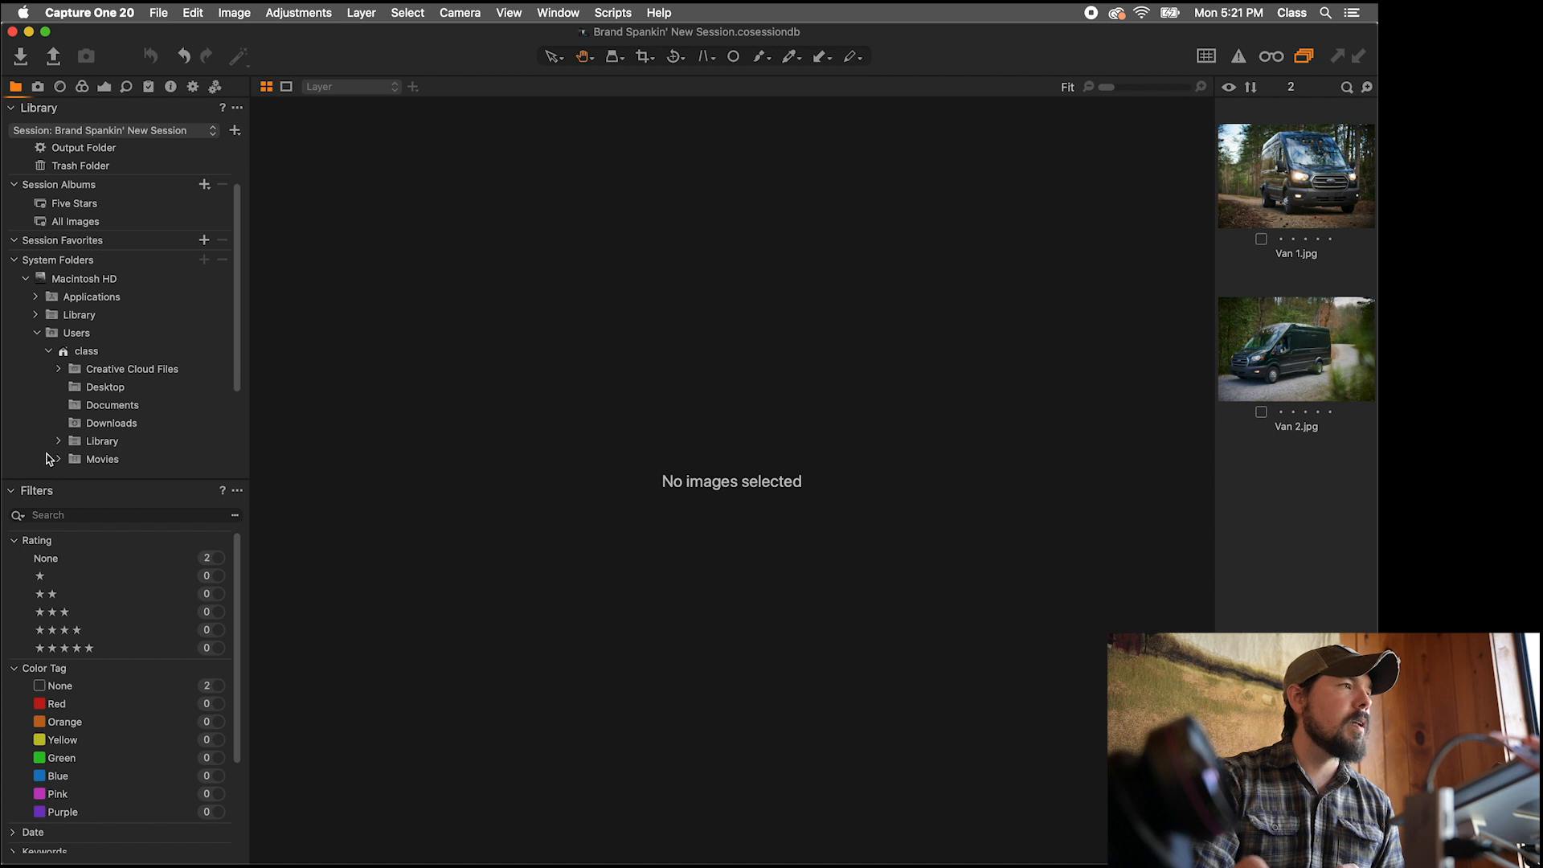
pyautogui.click(105, 390)
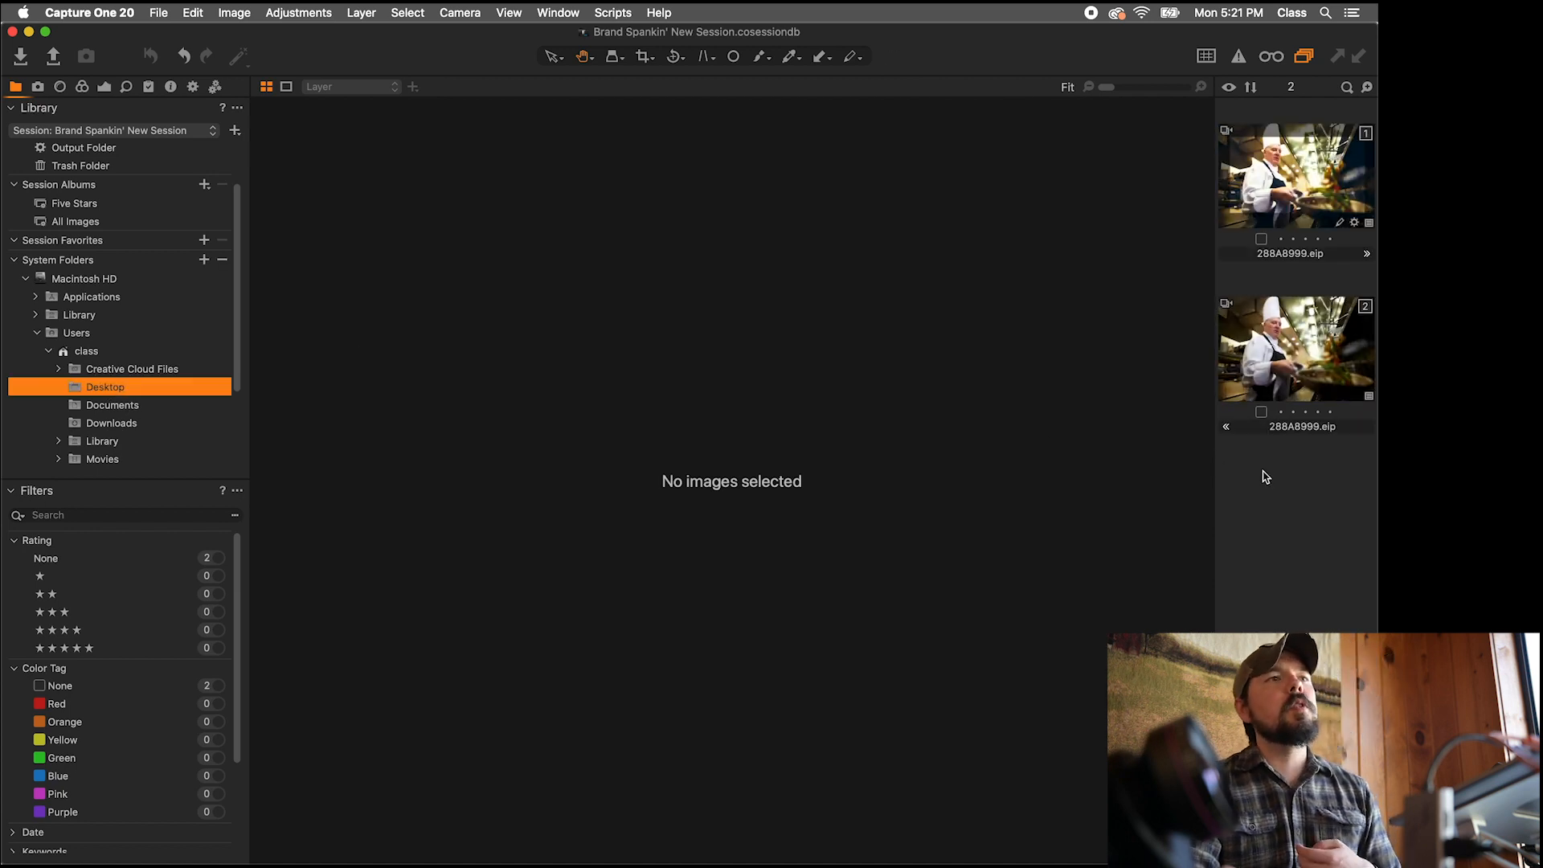
pyautogui.click(1287, 195)
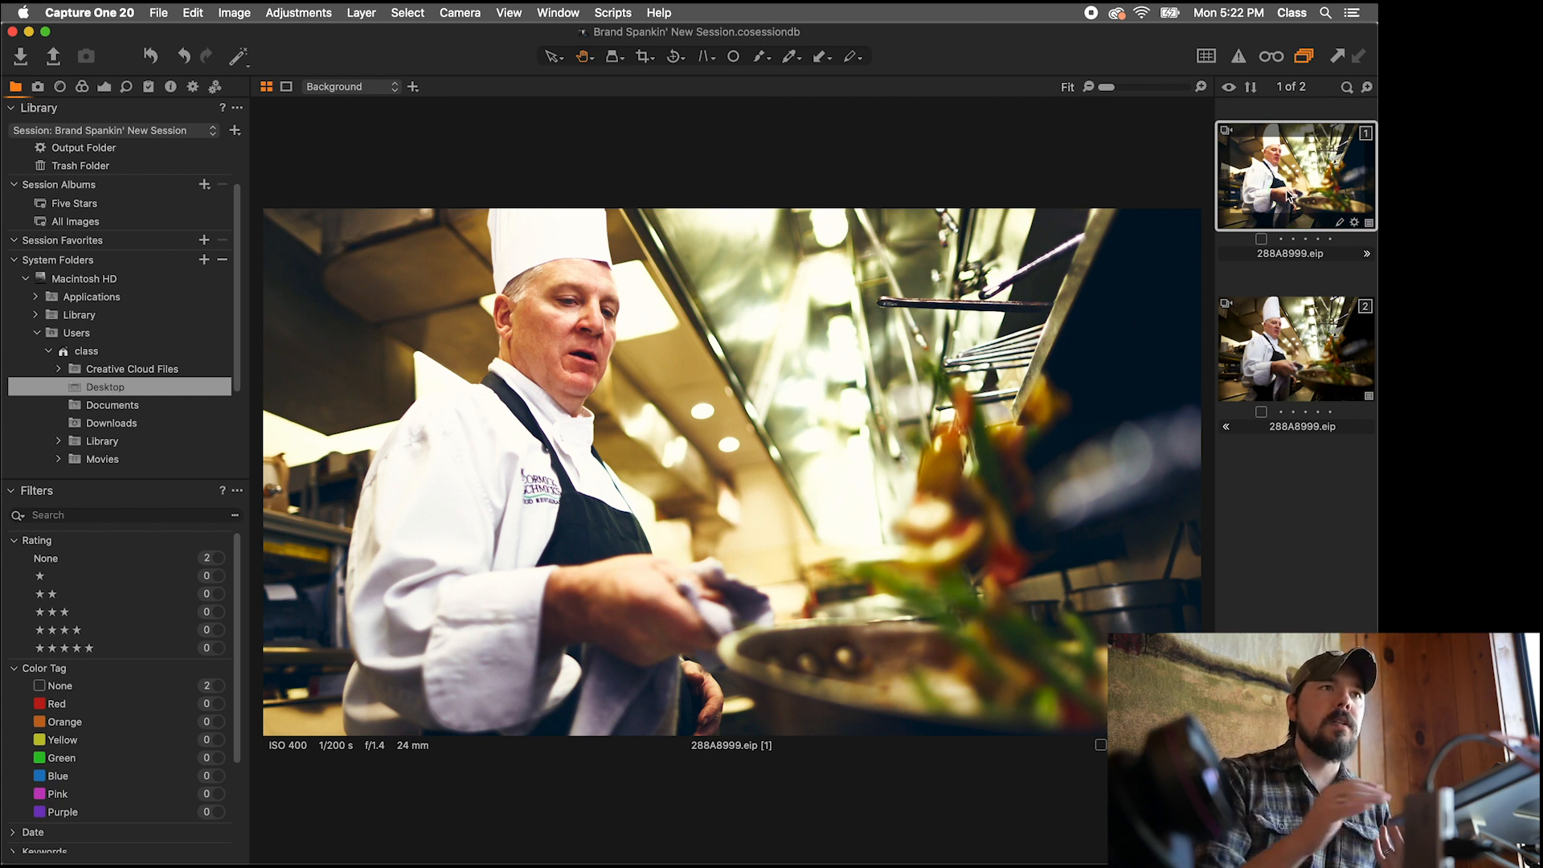
# Step: Reveal 288A8999.eip in Finder and examine the Proxies folder inside the neighbouring CaptureOne folder's Cache
pyautogui.rightClick(1286, 196)
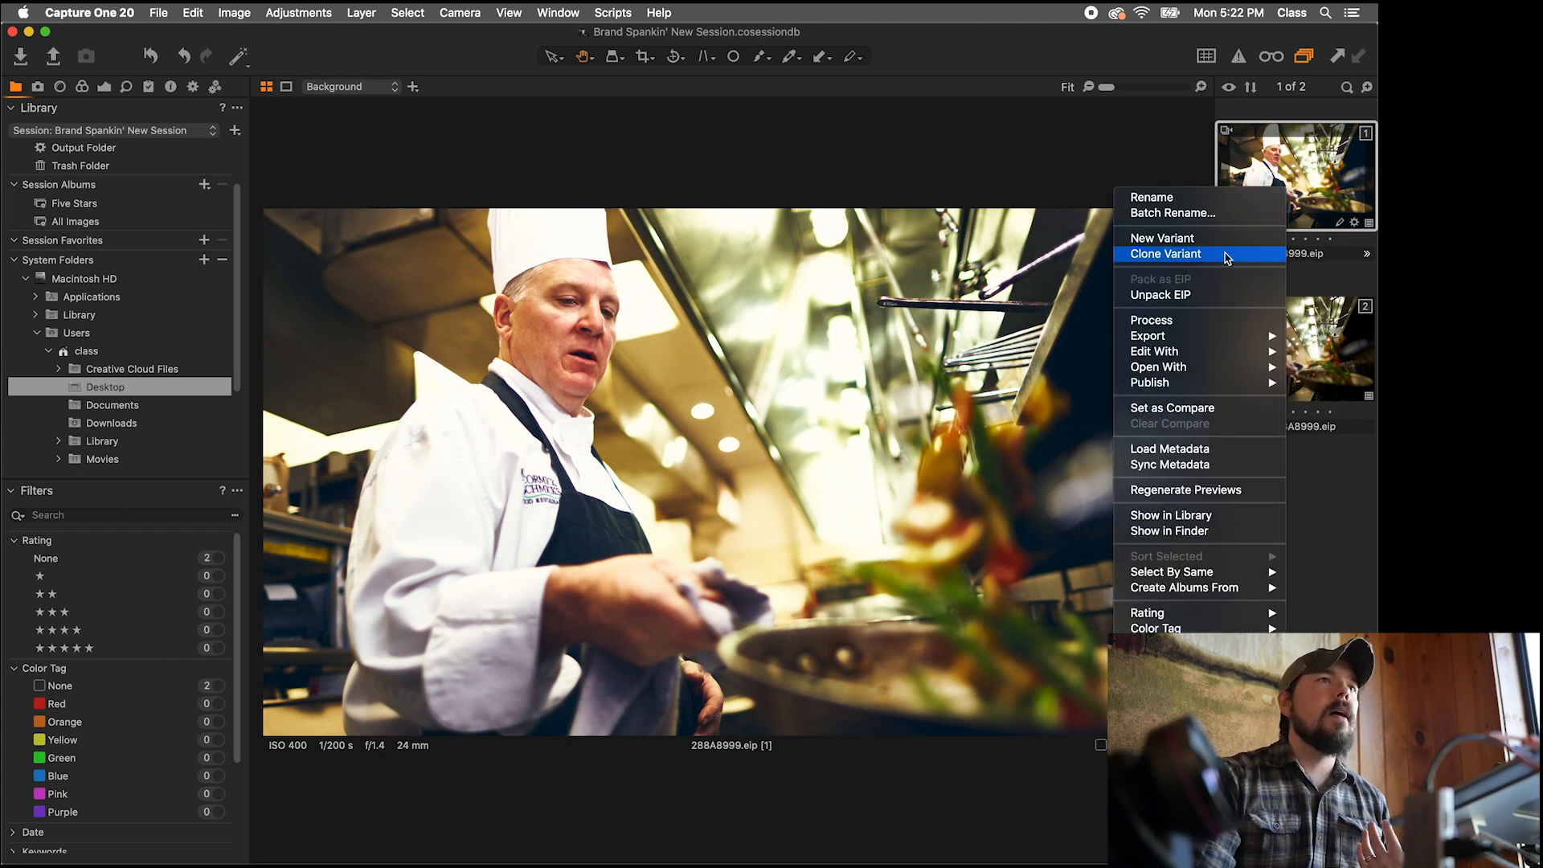
pyautogui.click(1178, 533)
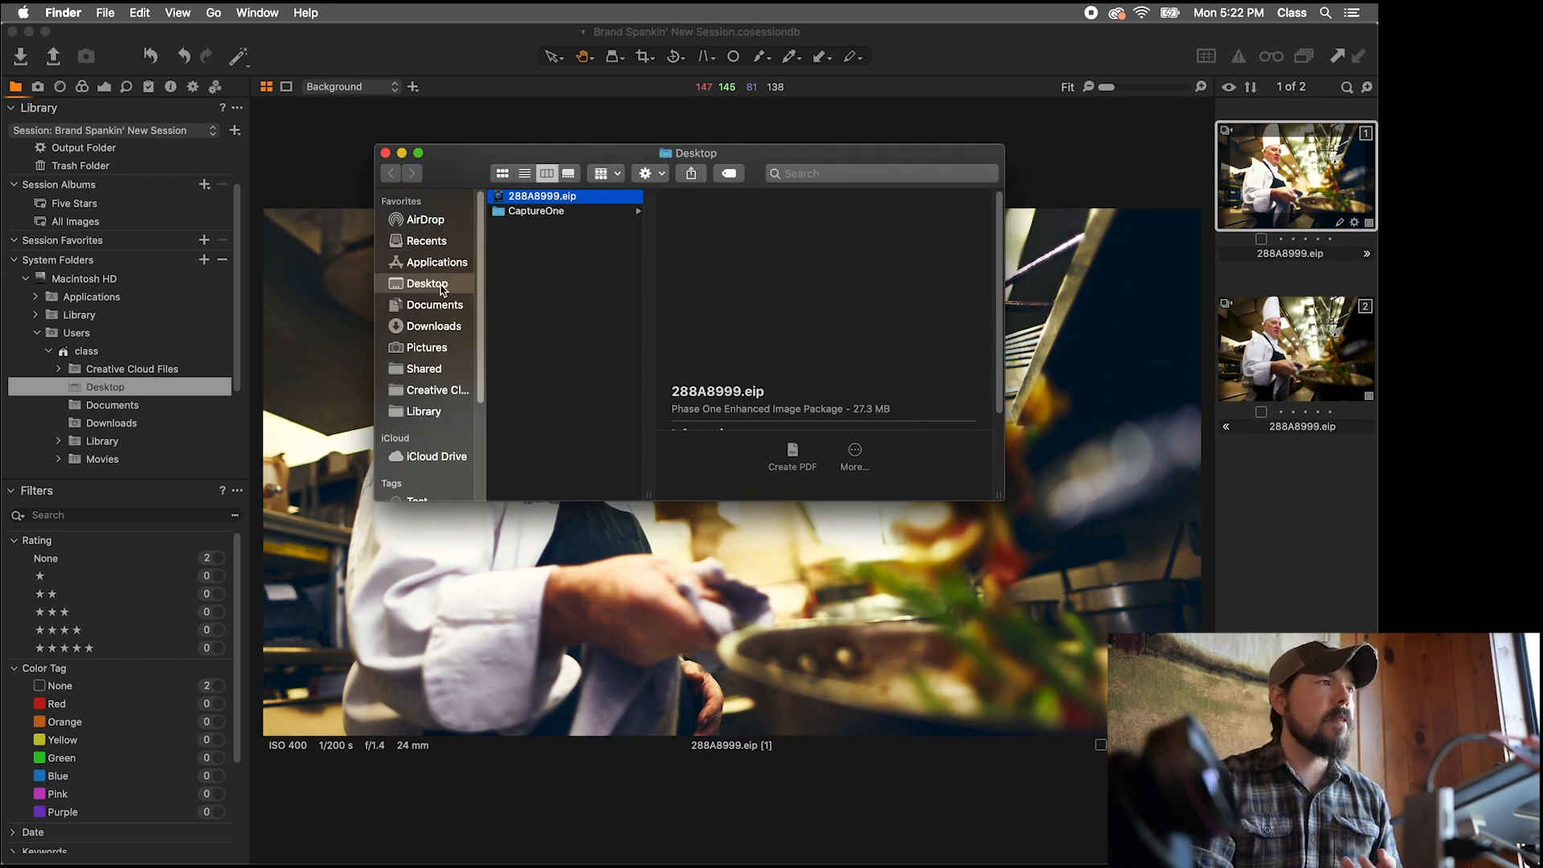
pyautogui.click(552, 213)
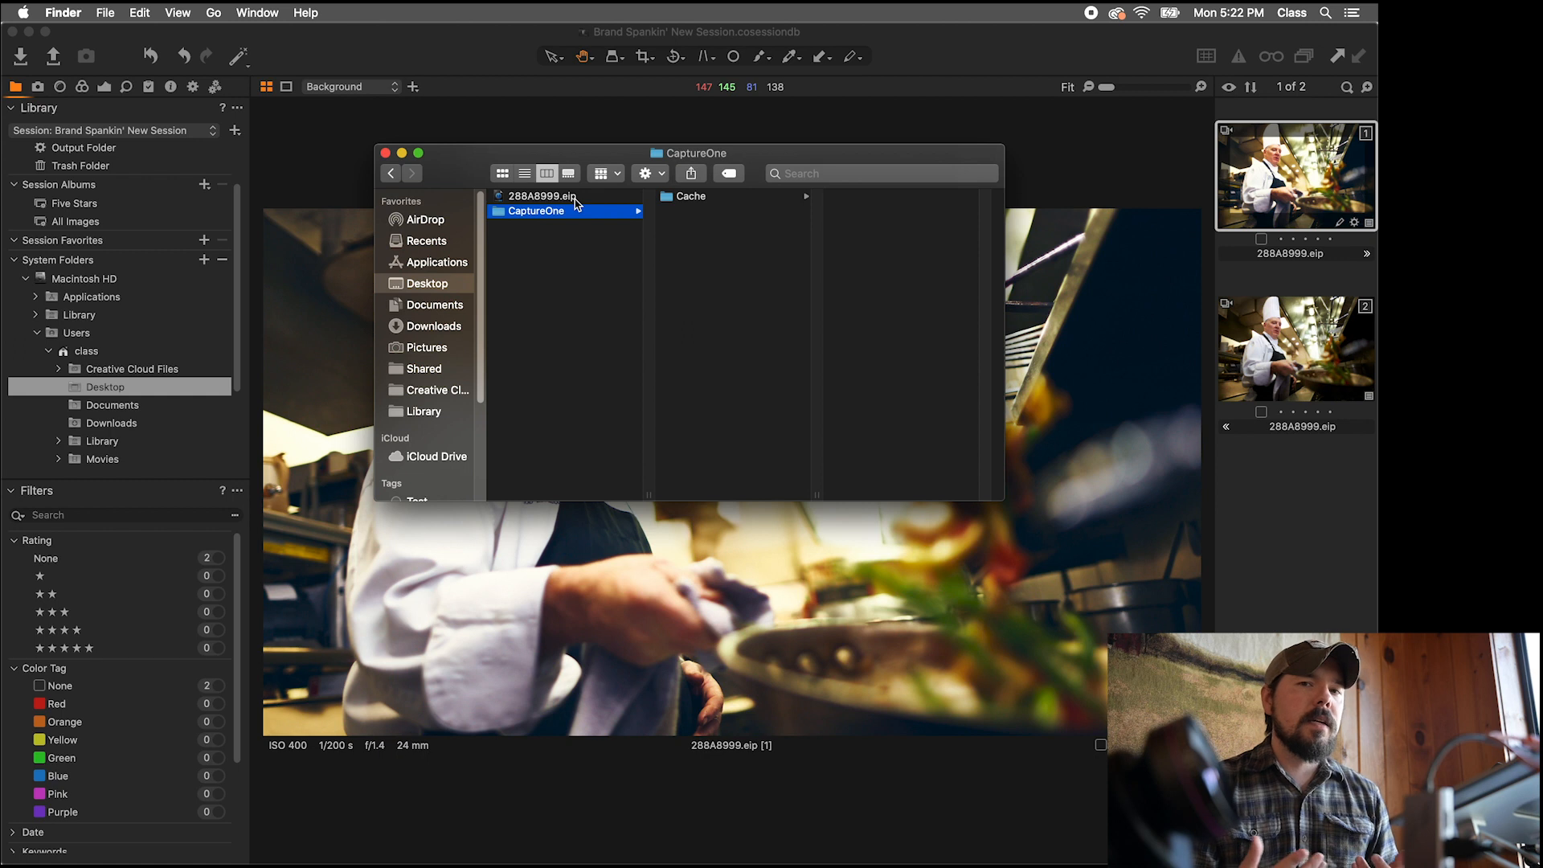
pyautogui.click(701, 199)
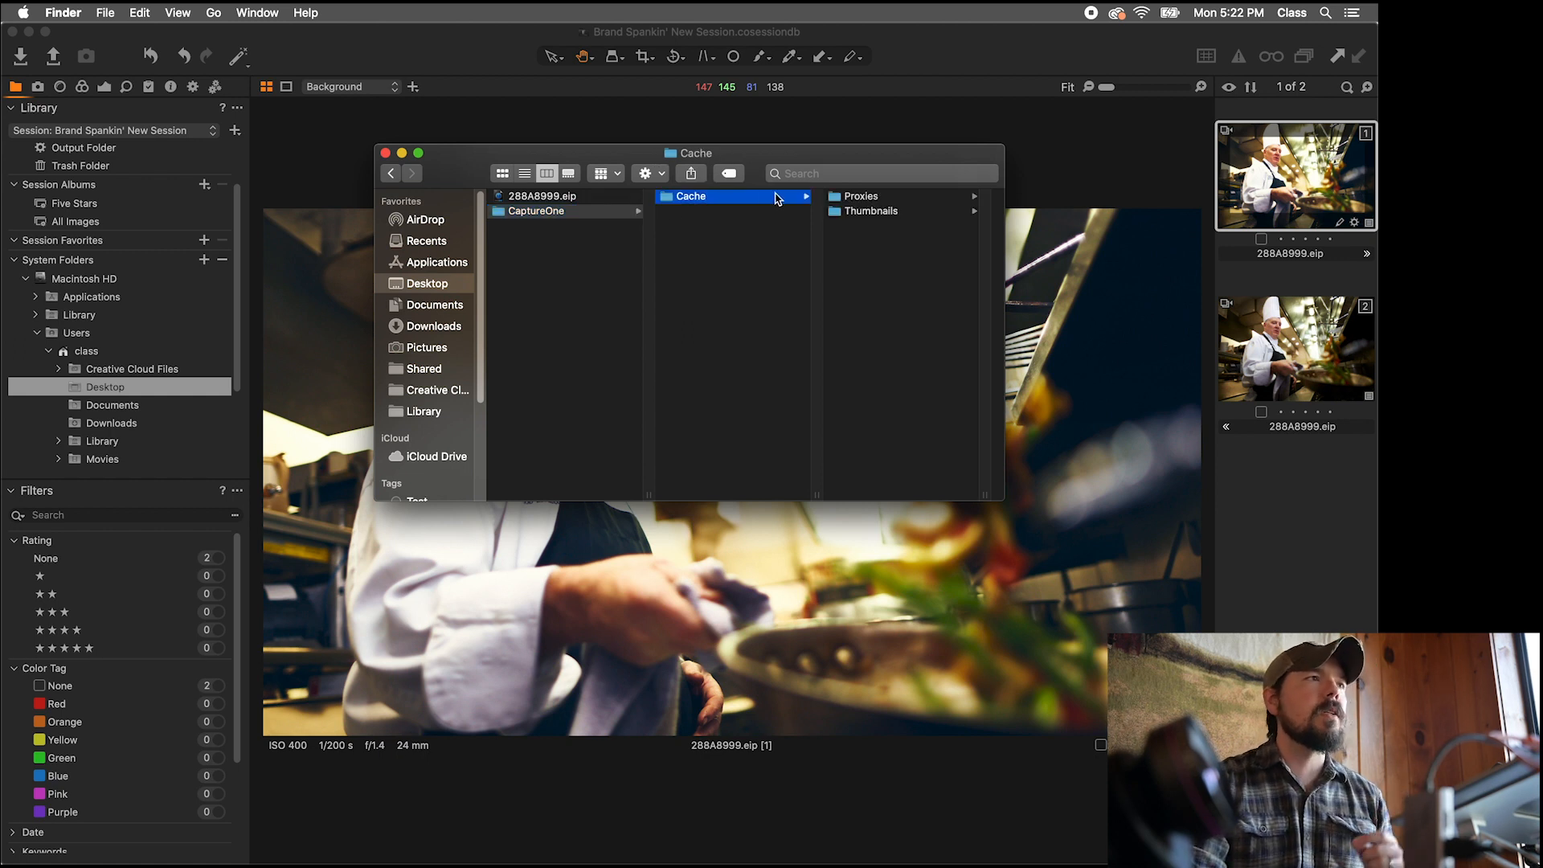
pyautogui.click(875, 198)
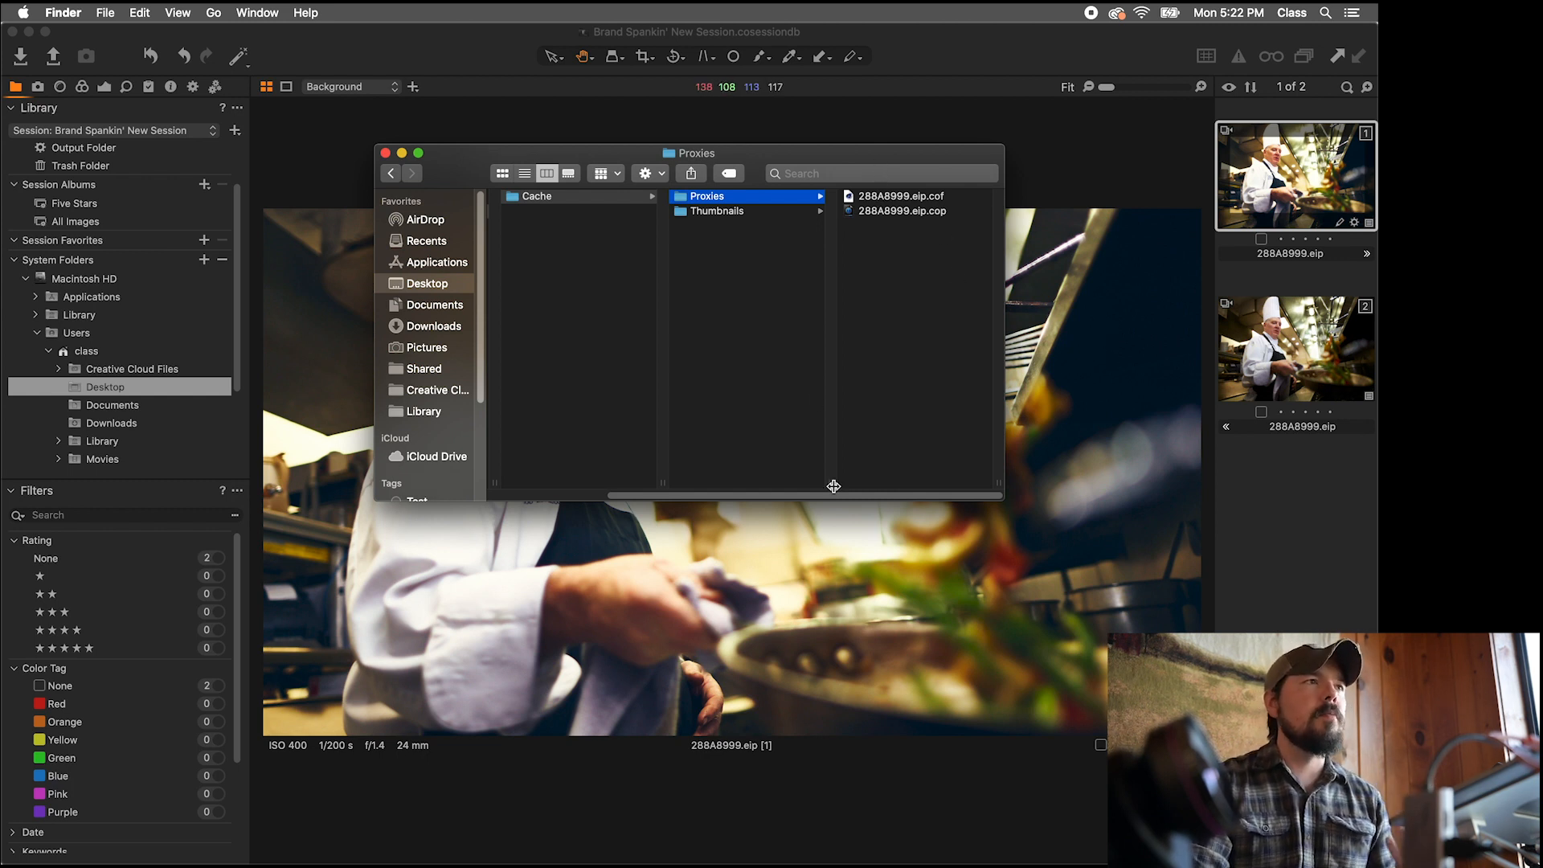
pyautogui.hscroll(-5, 758, 488)
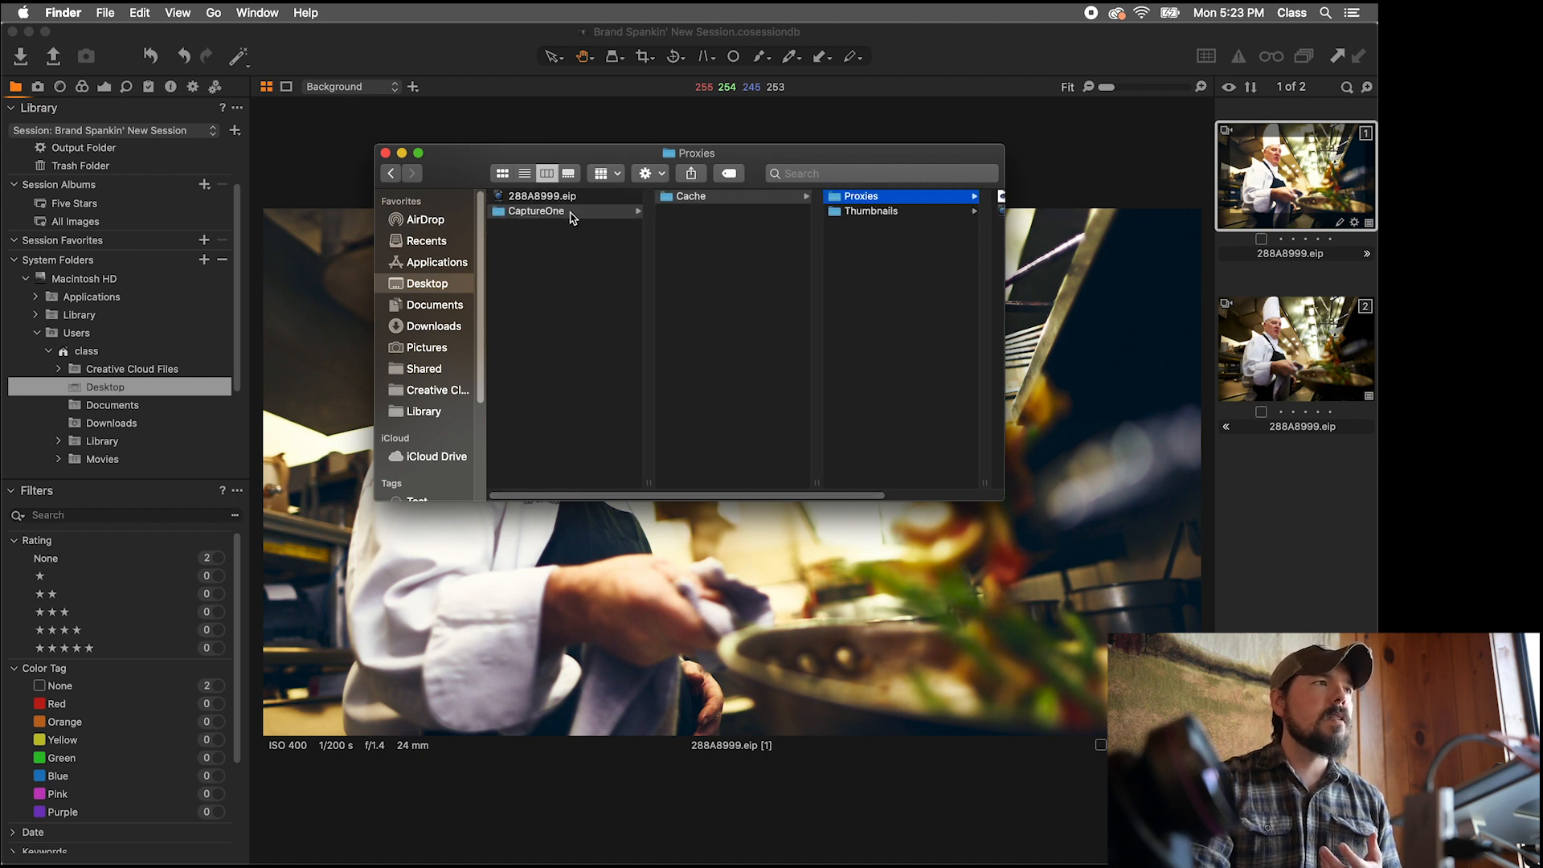
# Step: Go back to the CaptureOne folder on the Desktop and close the Finder window
pyautogui.click(571, 212)
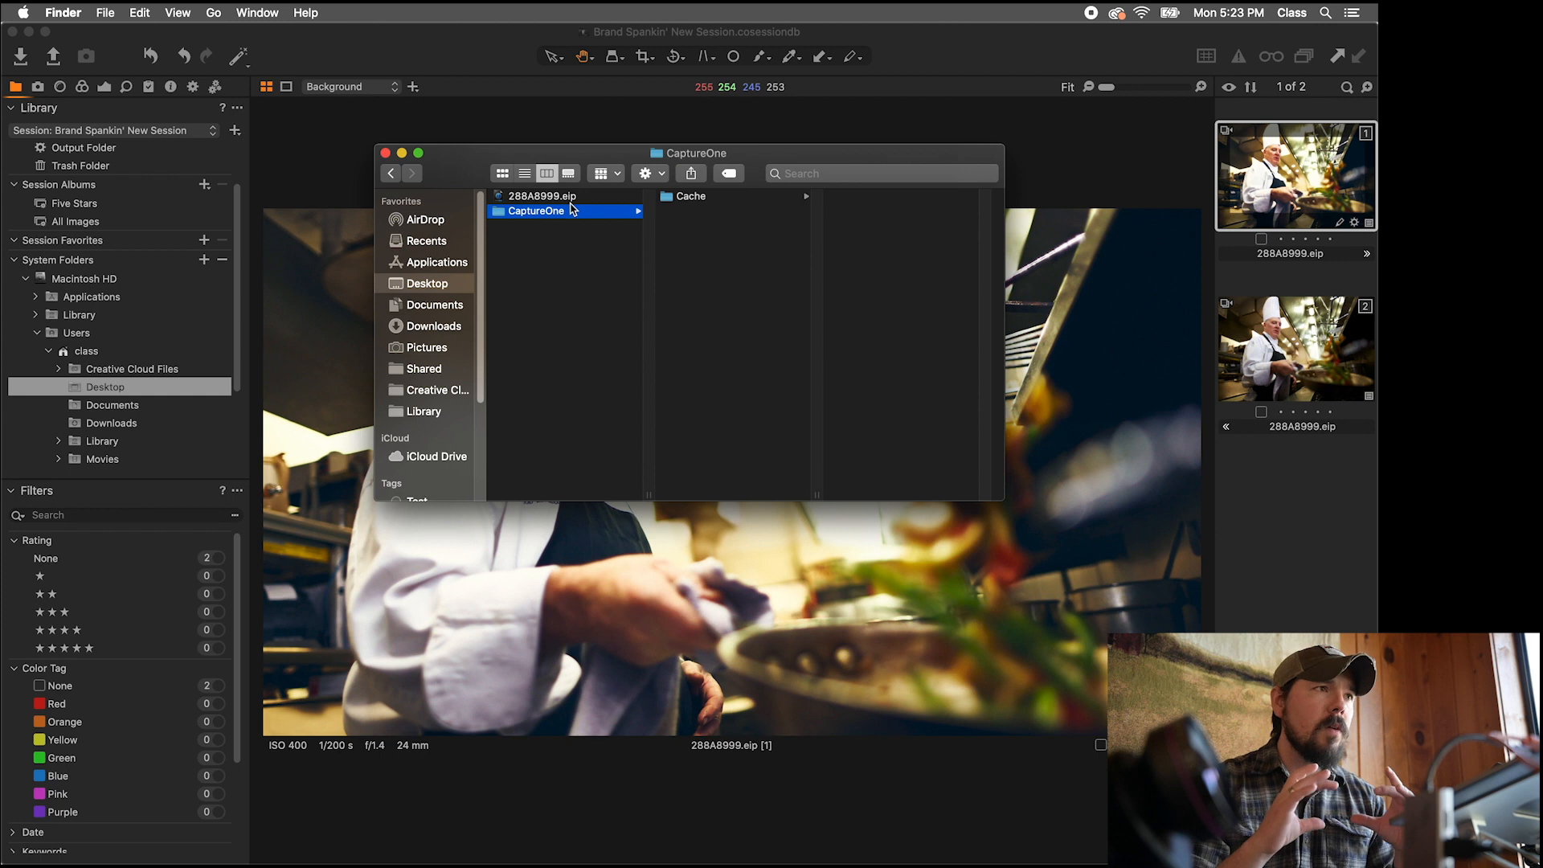
pyautogui.click(518, 276)
pyautogui.click(536, 215)
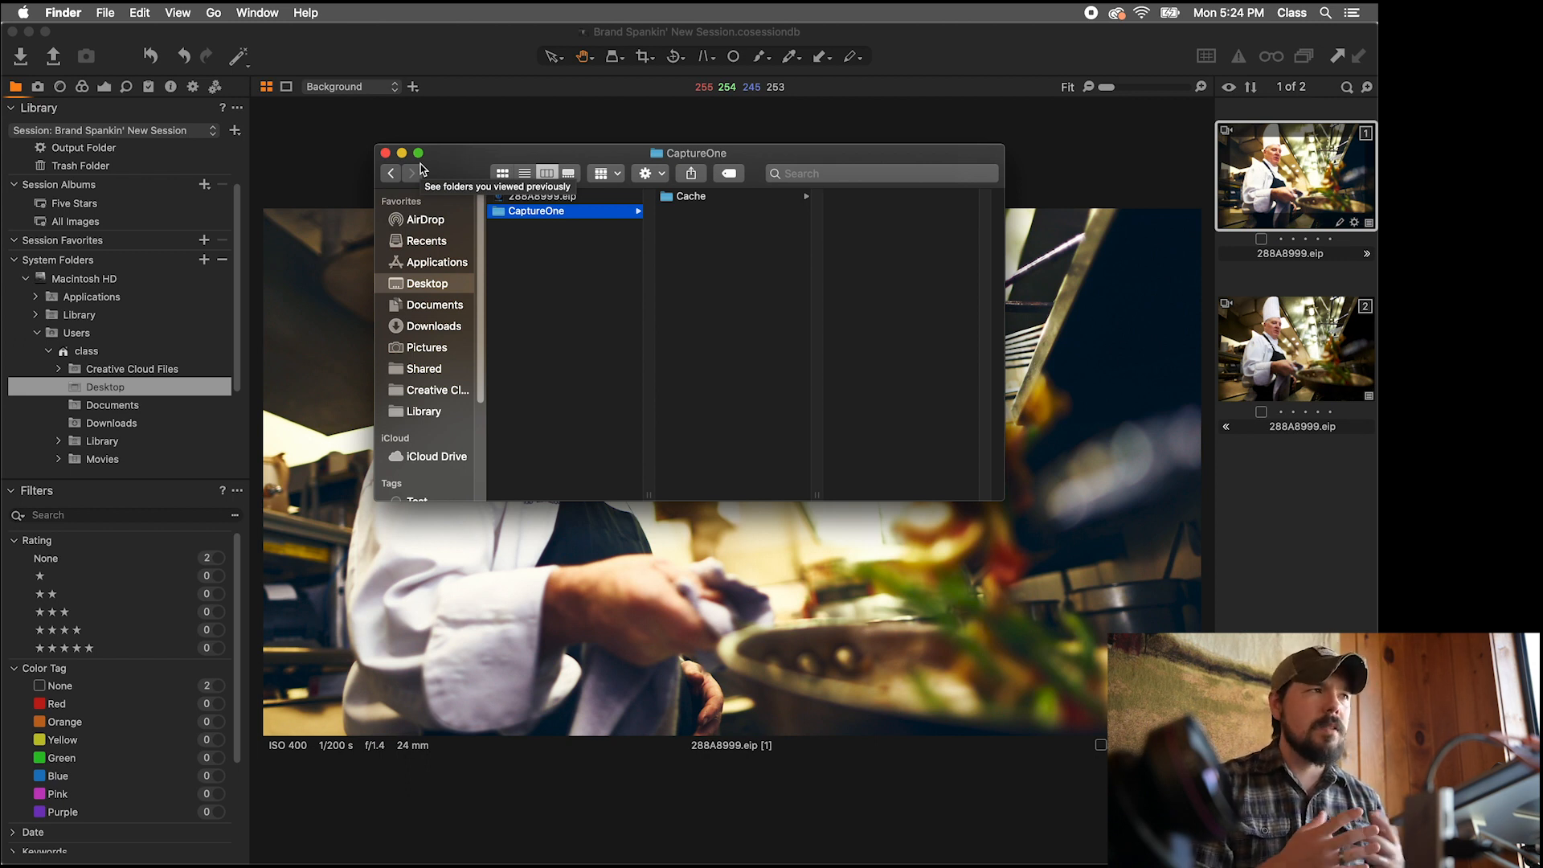
pyautogui.click(385, 153)
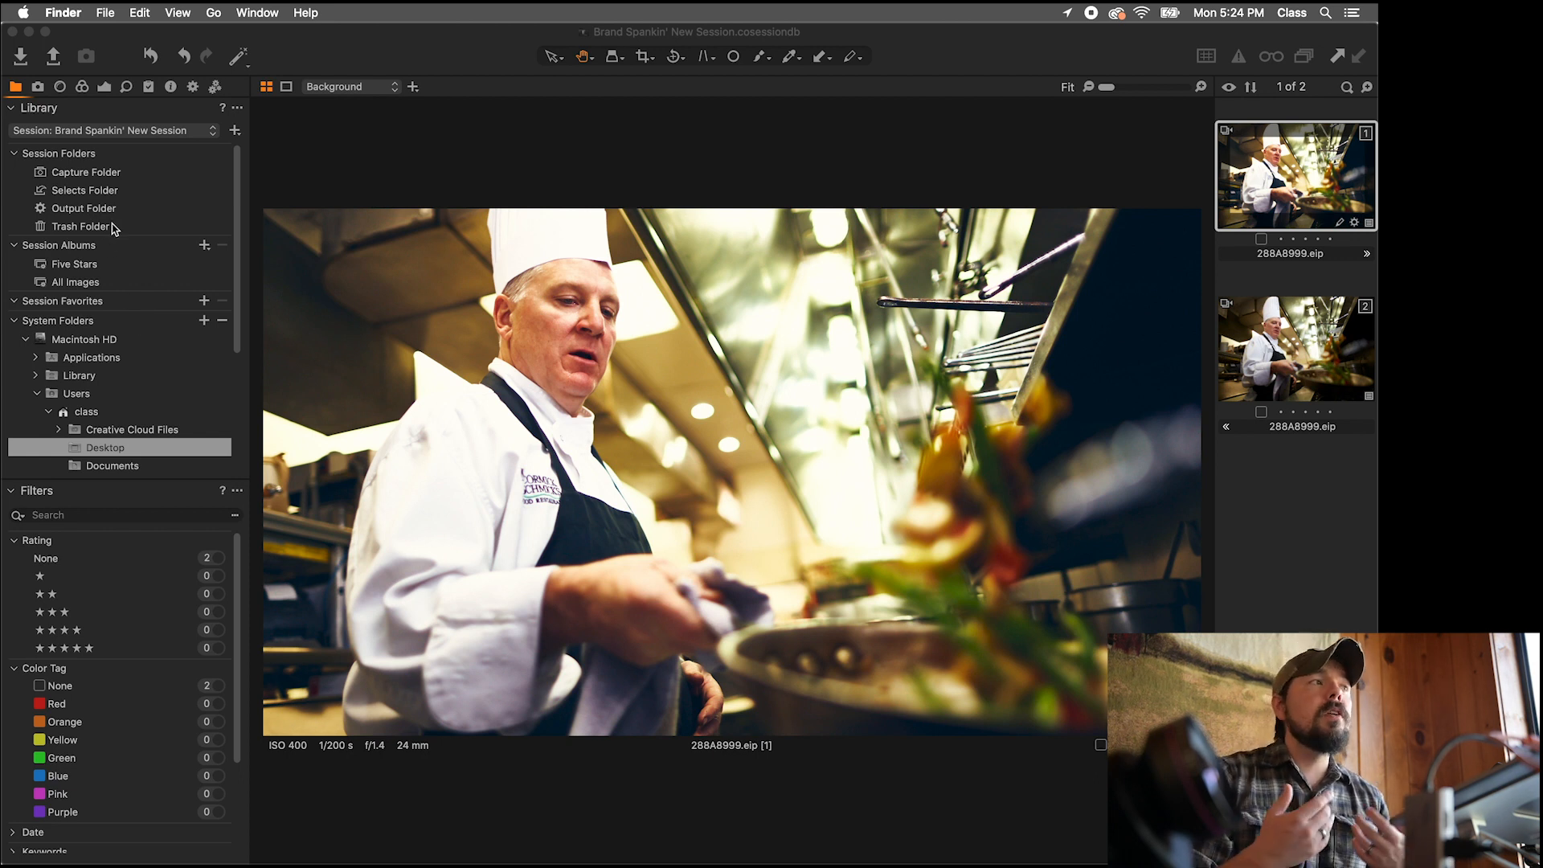
# Step: Switch back to Capture One and show the contents of the session's Capture Folder
pyautogui.click(128, 179)
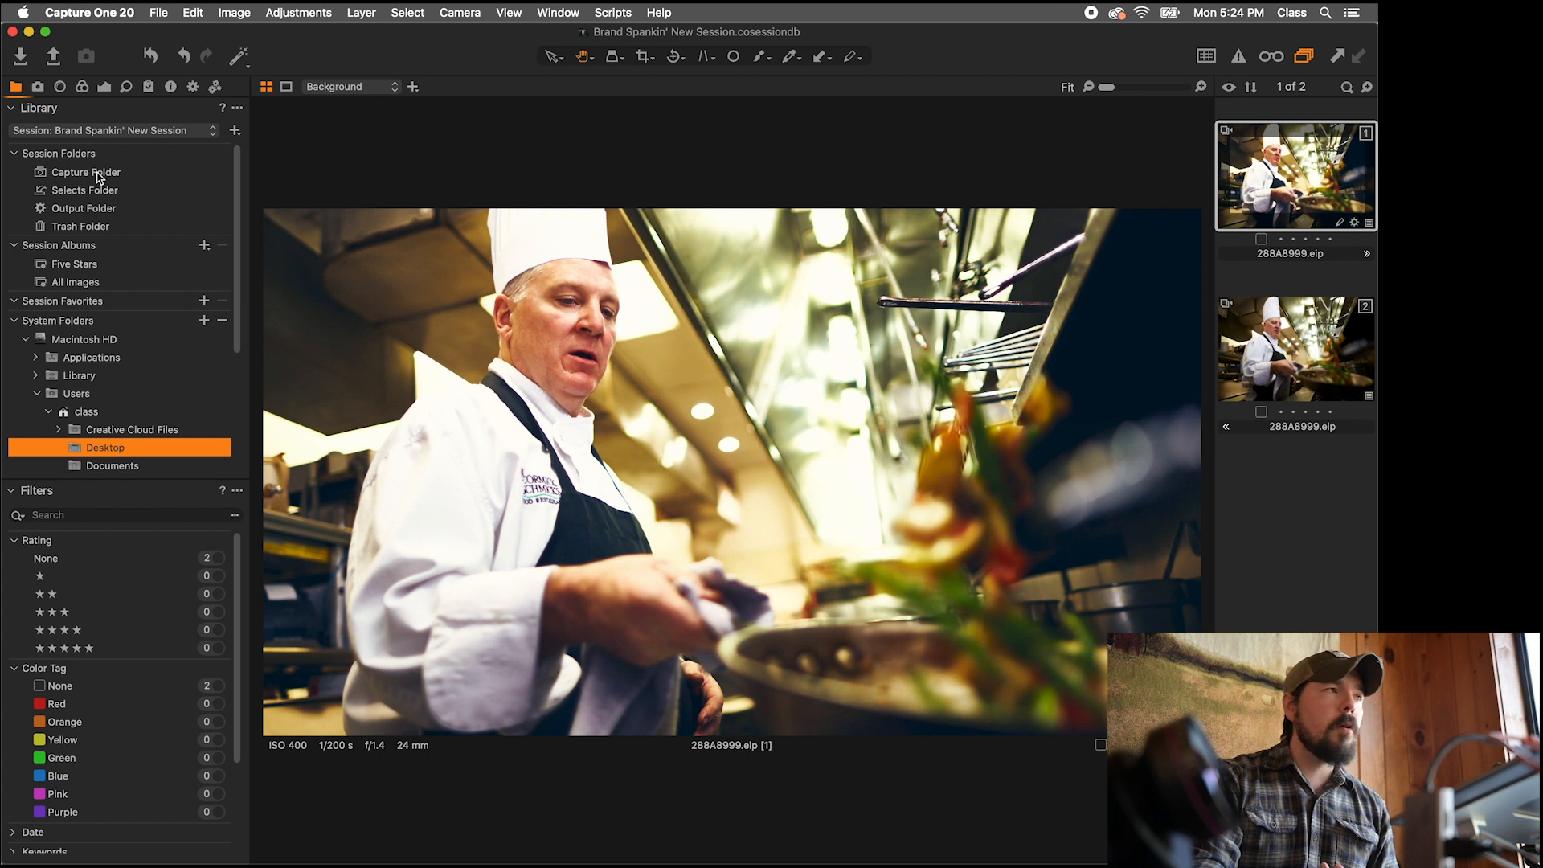
pyautogui.click(127, 176)
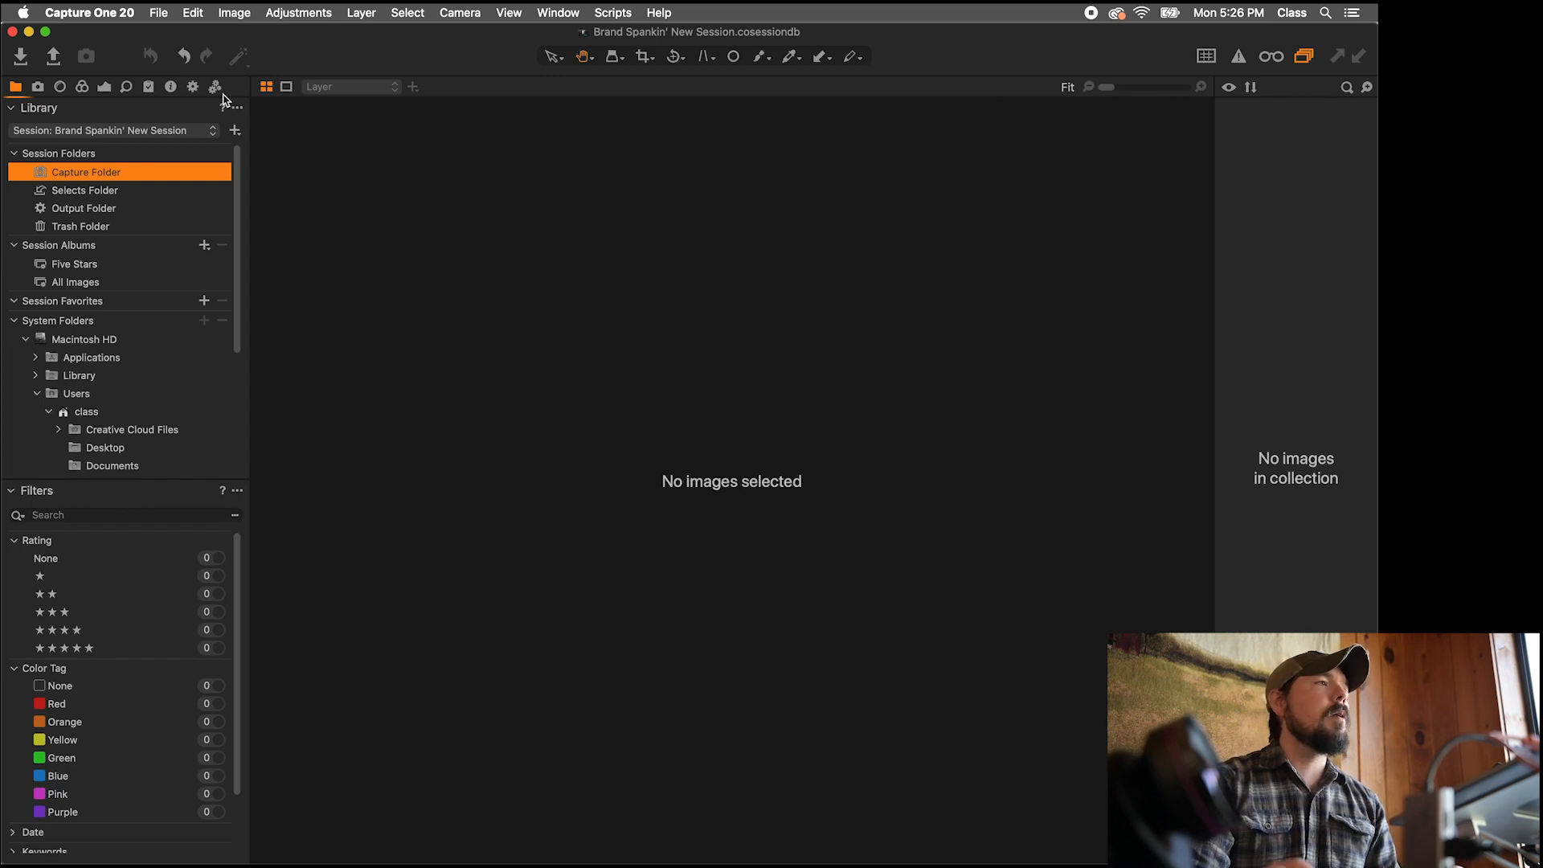
# Step: Create a new catalog named Brand New Catalog in the Pictures folder using the Blank template
pyautogui.click(158, 12)
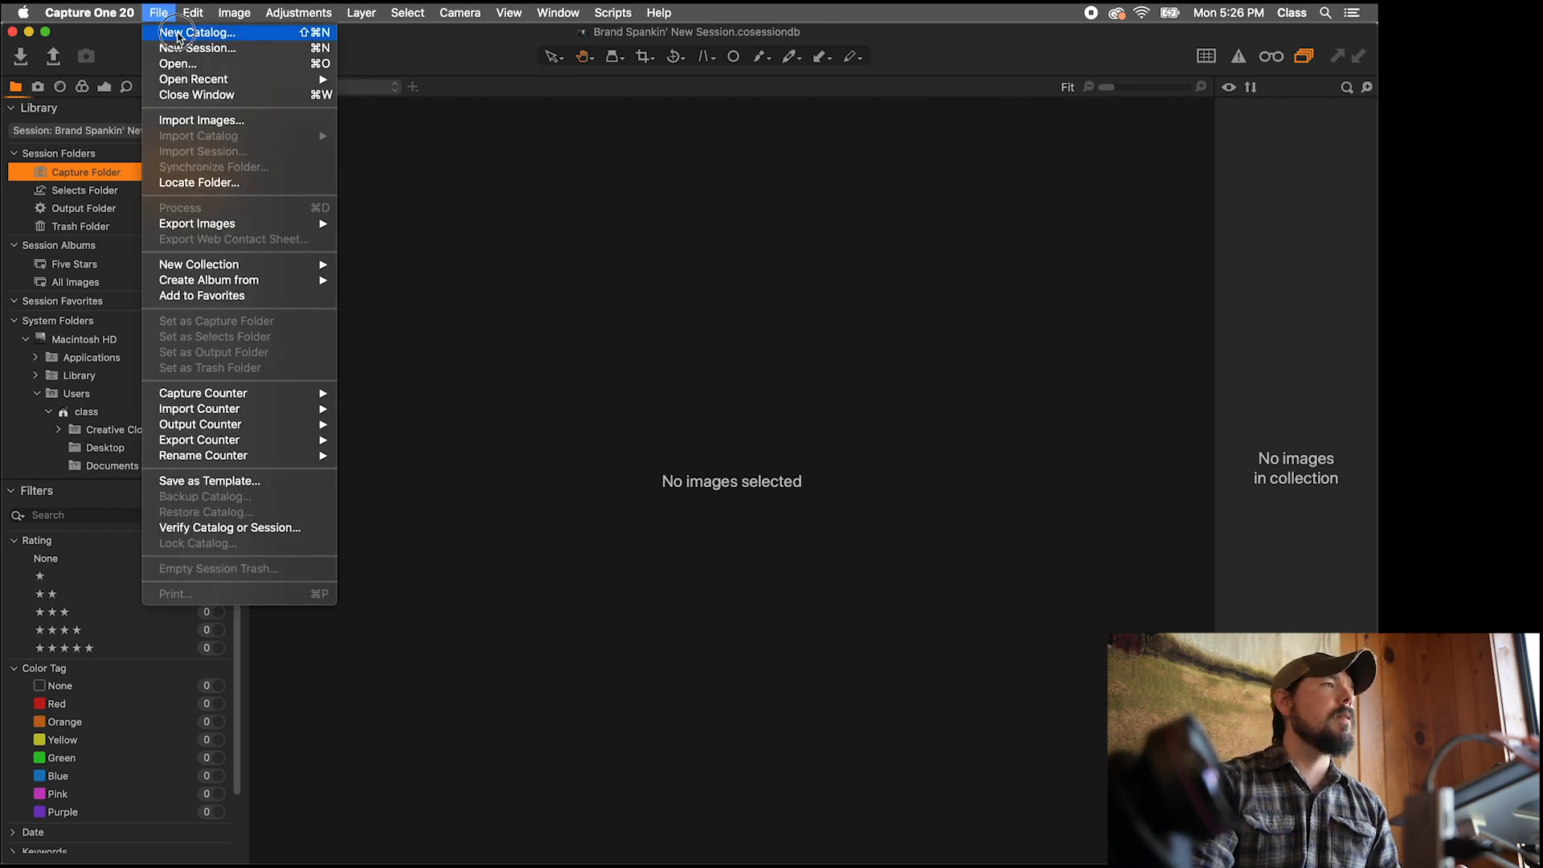
pyautogui.click(178, 34)
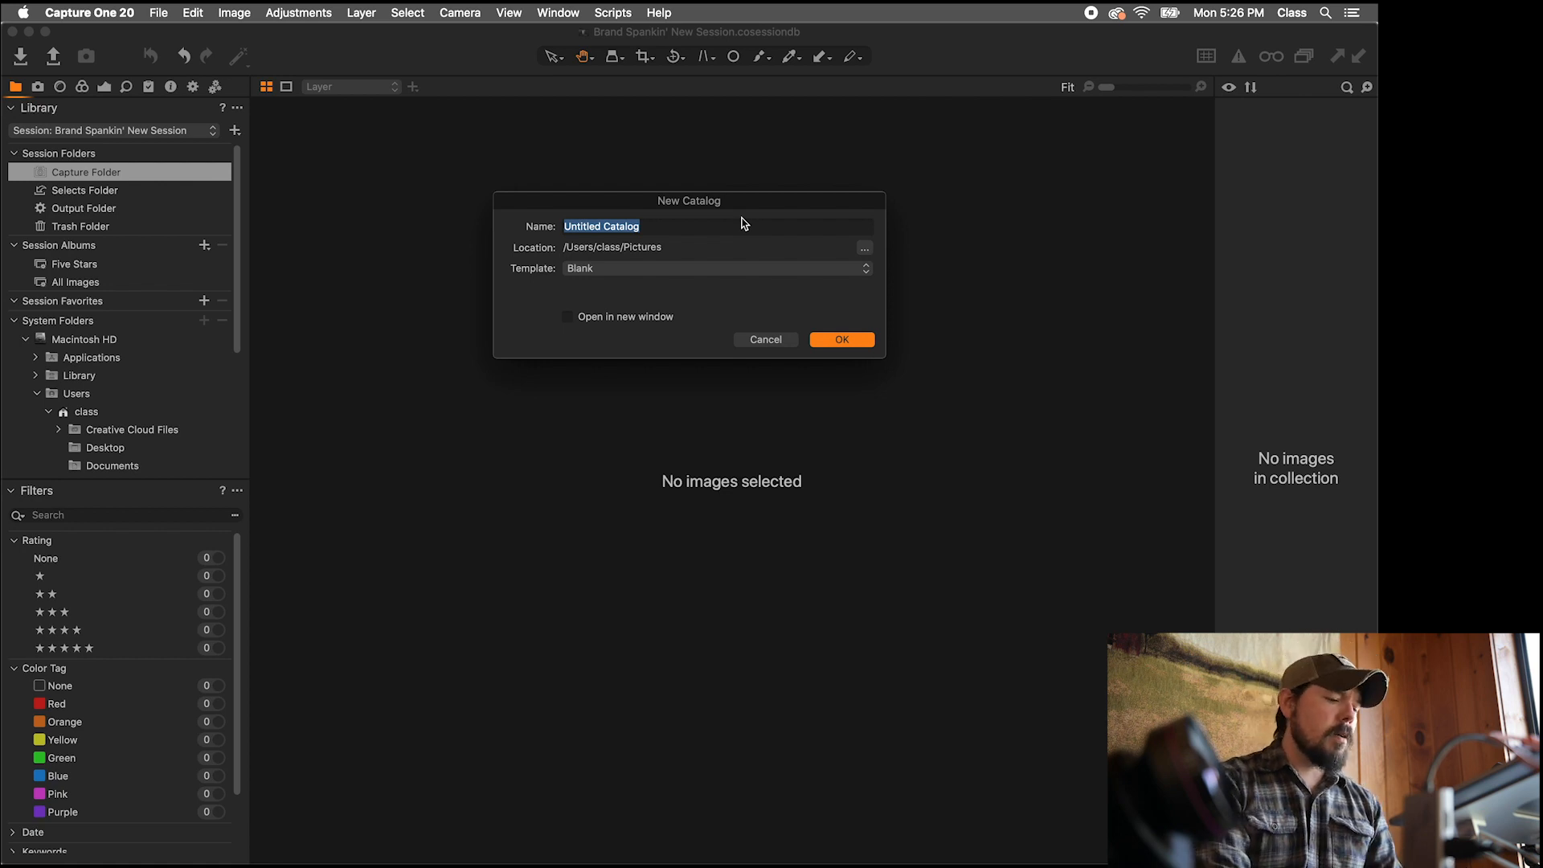
pyautogui.write('Brand New Ca')
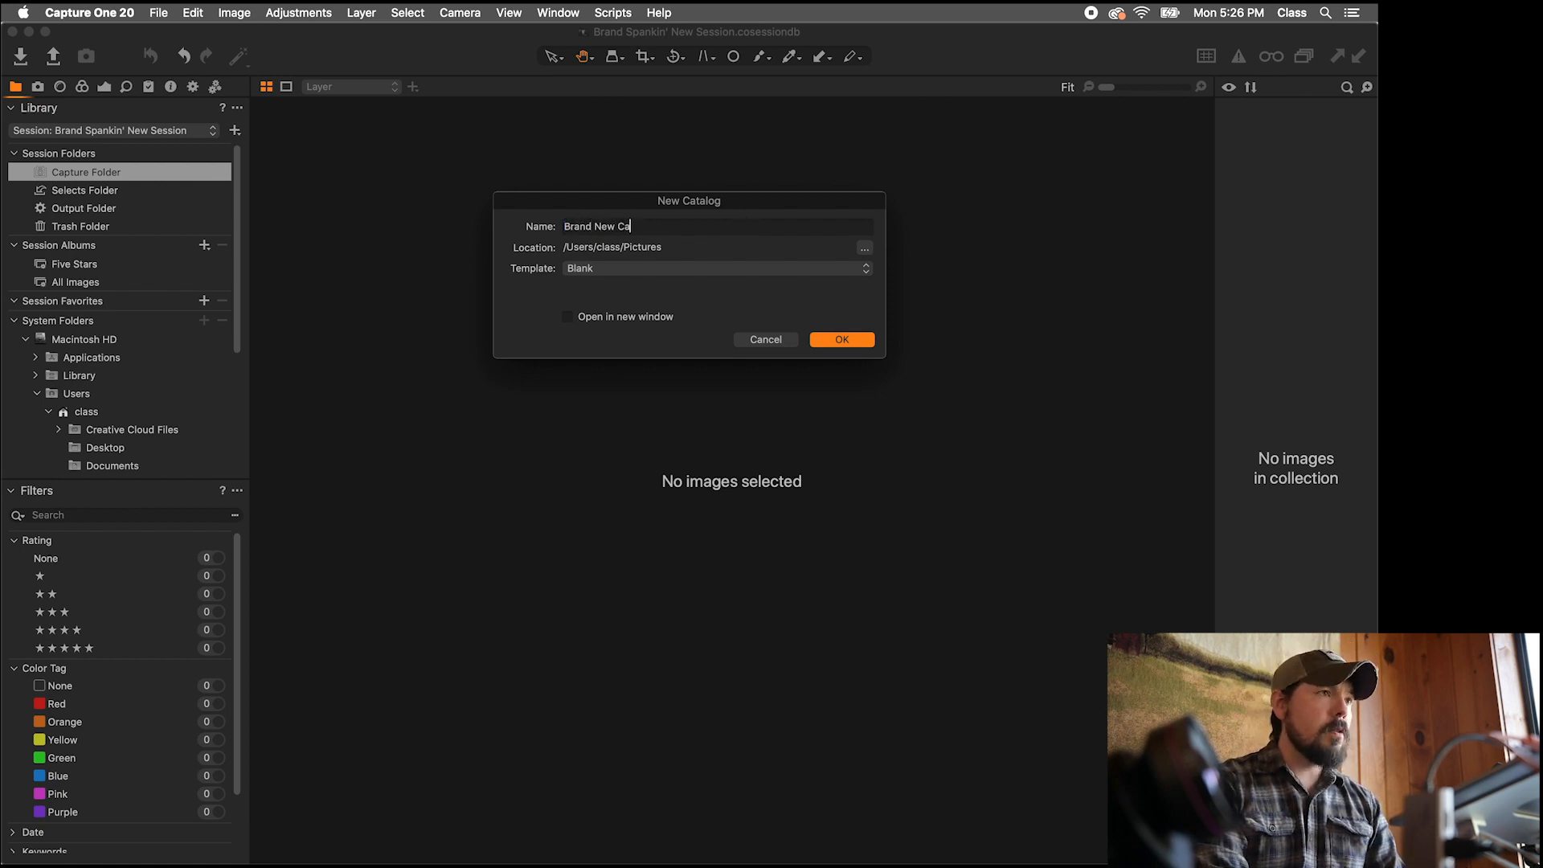
pyautogui.write('talog')
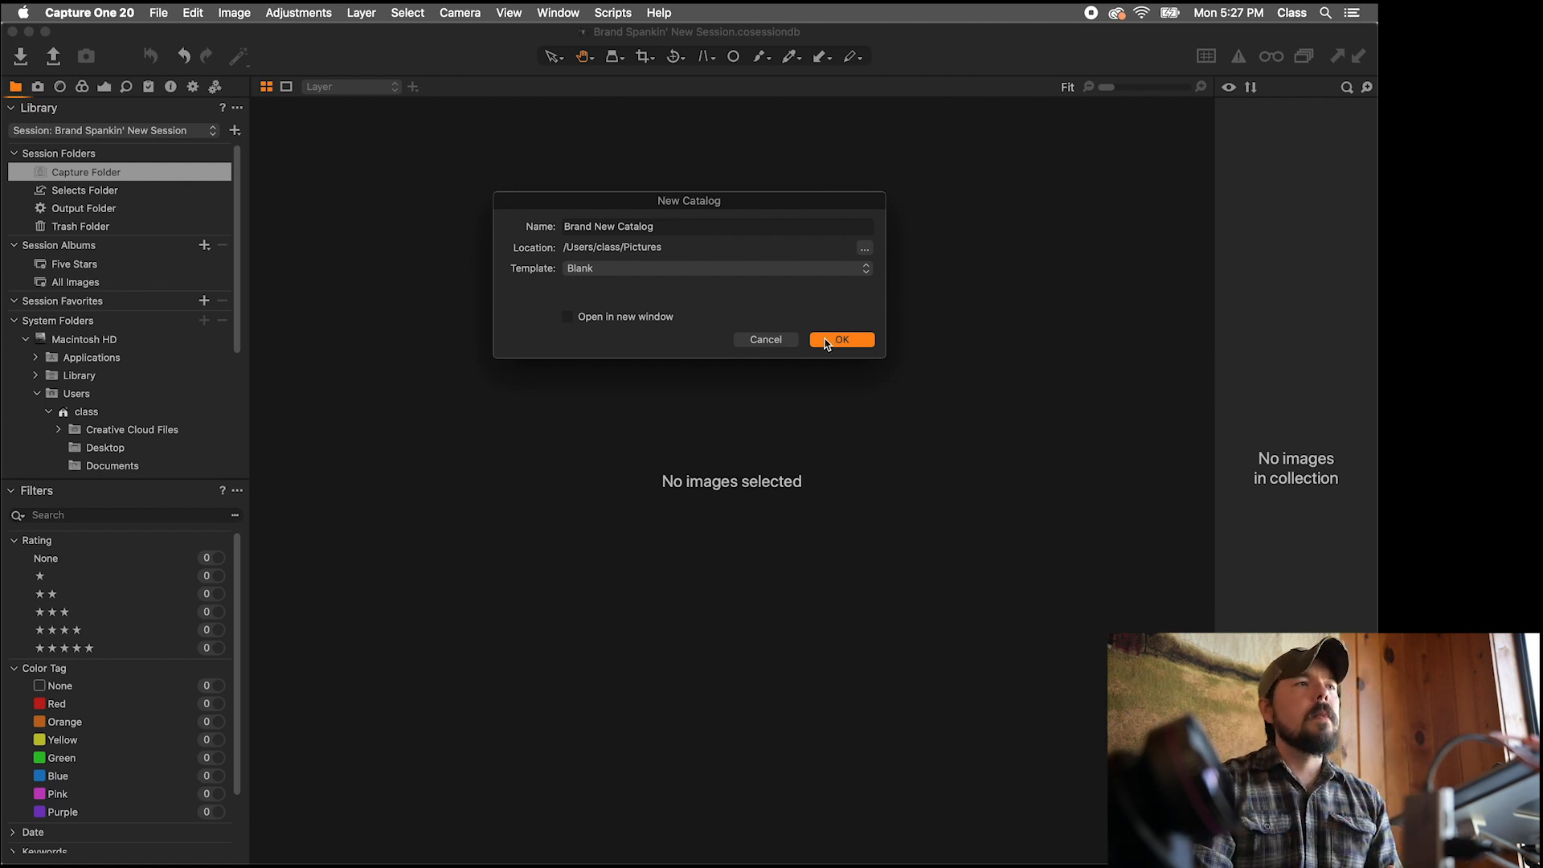
pyautogui.press('Return')
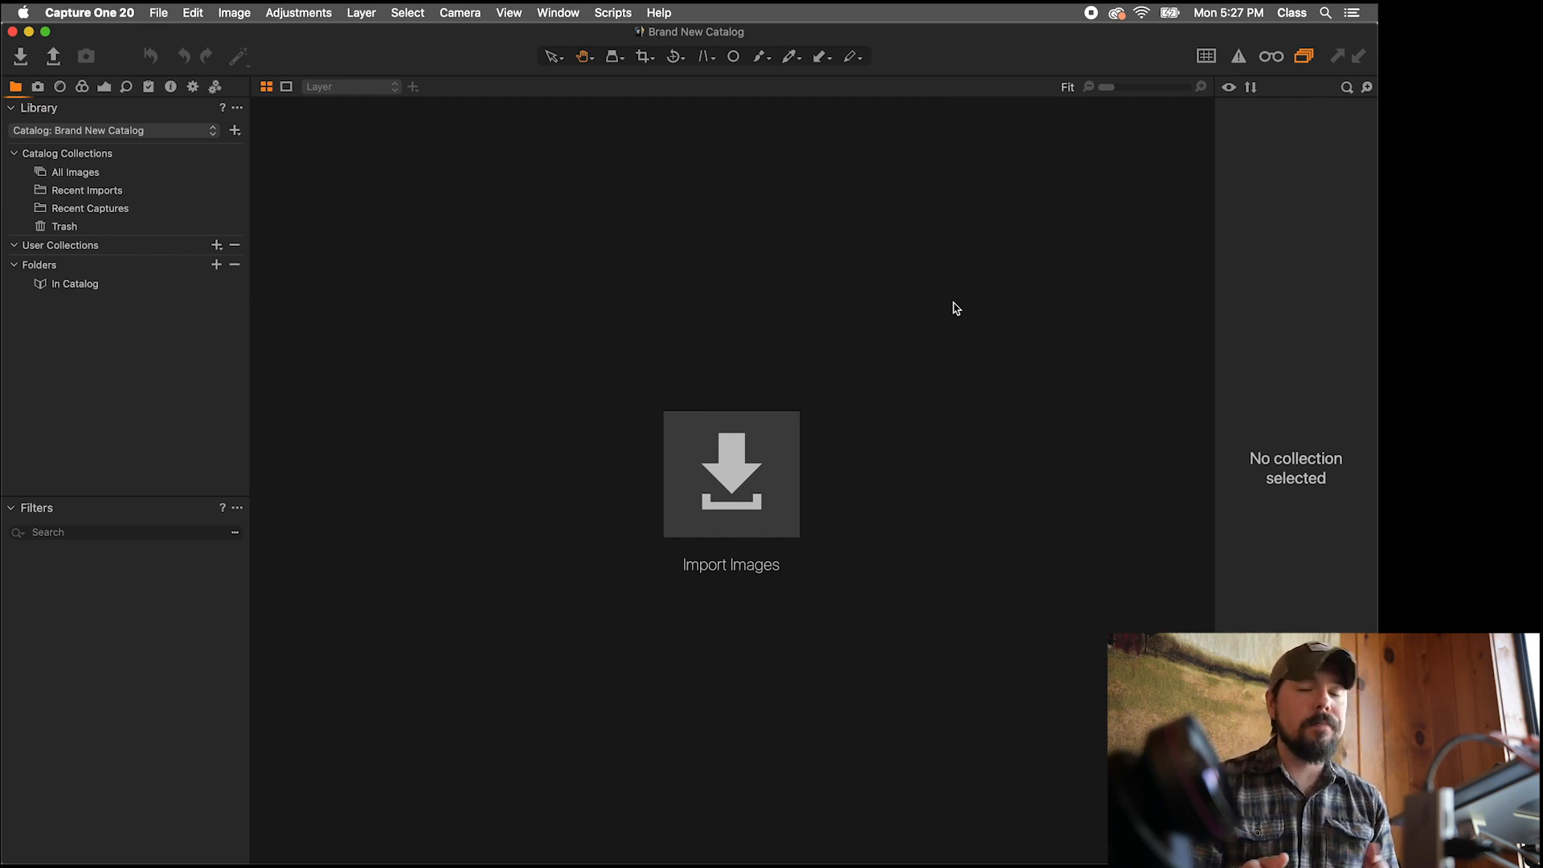
# Step: Start an image import from Training Images and select the barn photo ending in 754 and the waterfall photo ending in 760
pyautogui.click(719, 458)
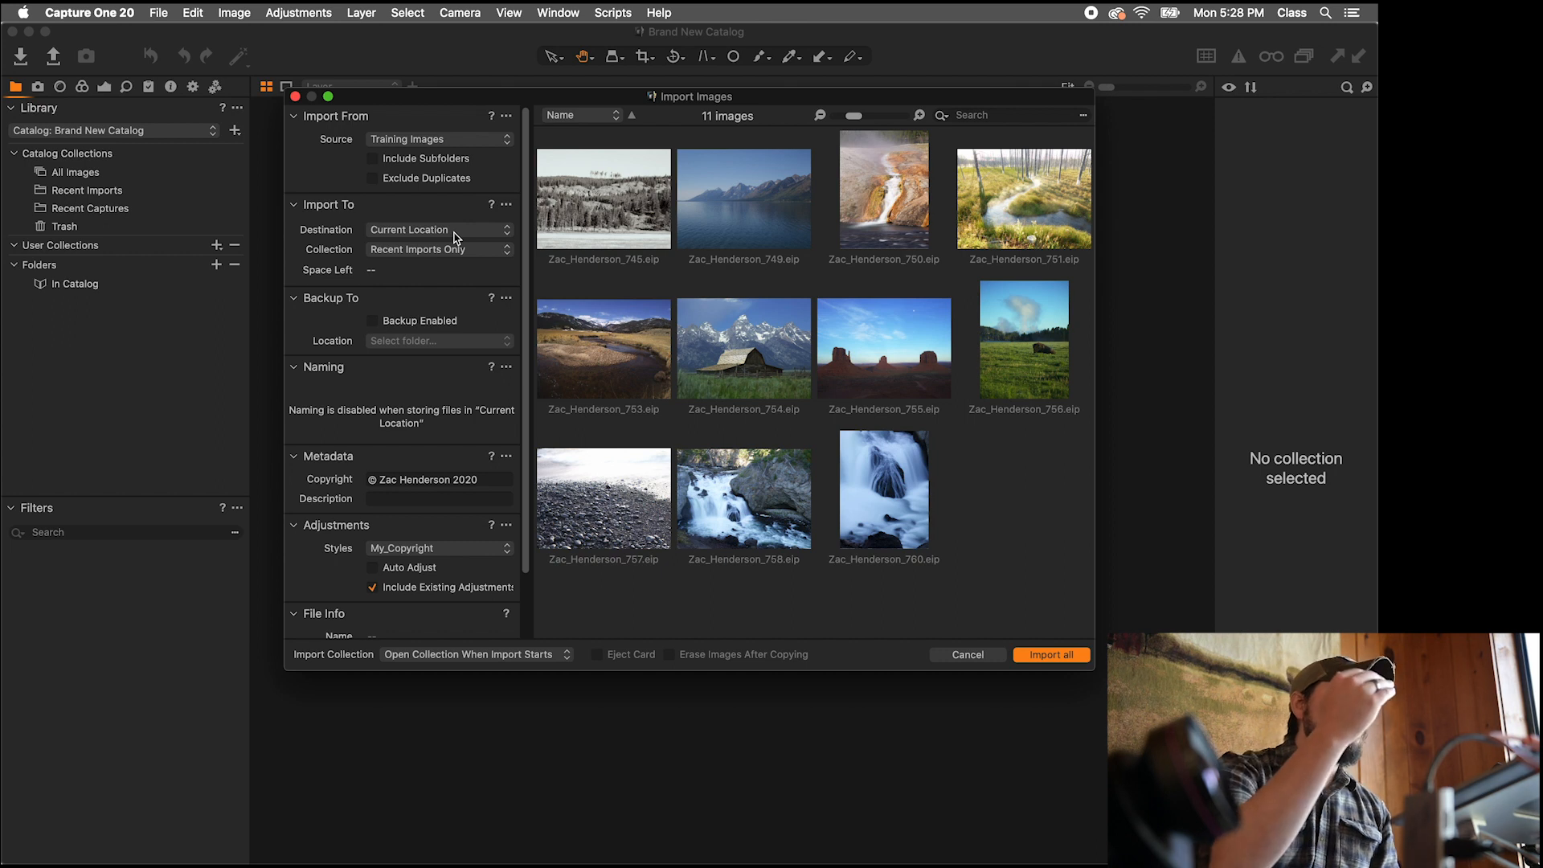
pyautogui.click(456, 235)
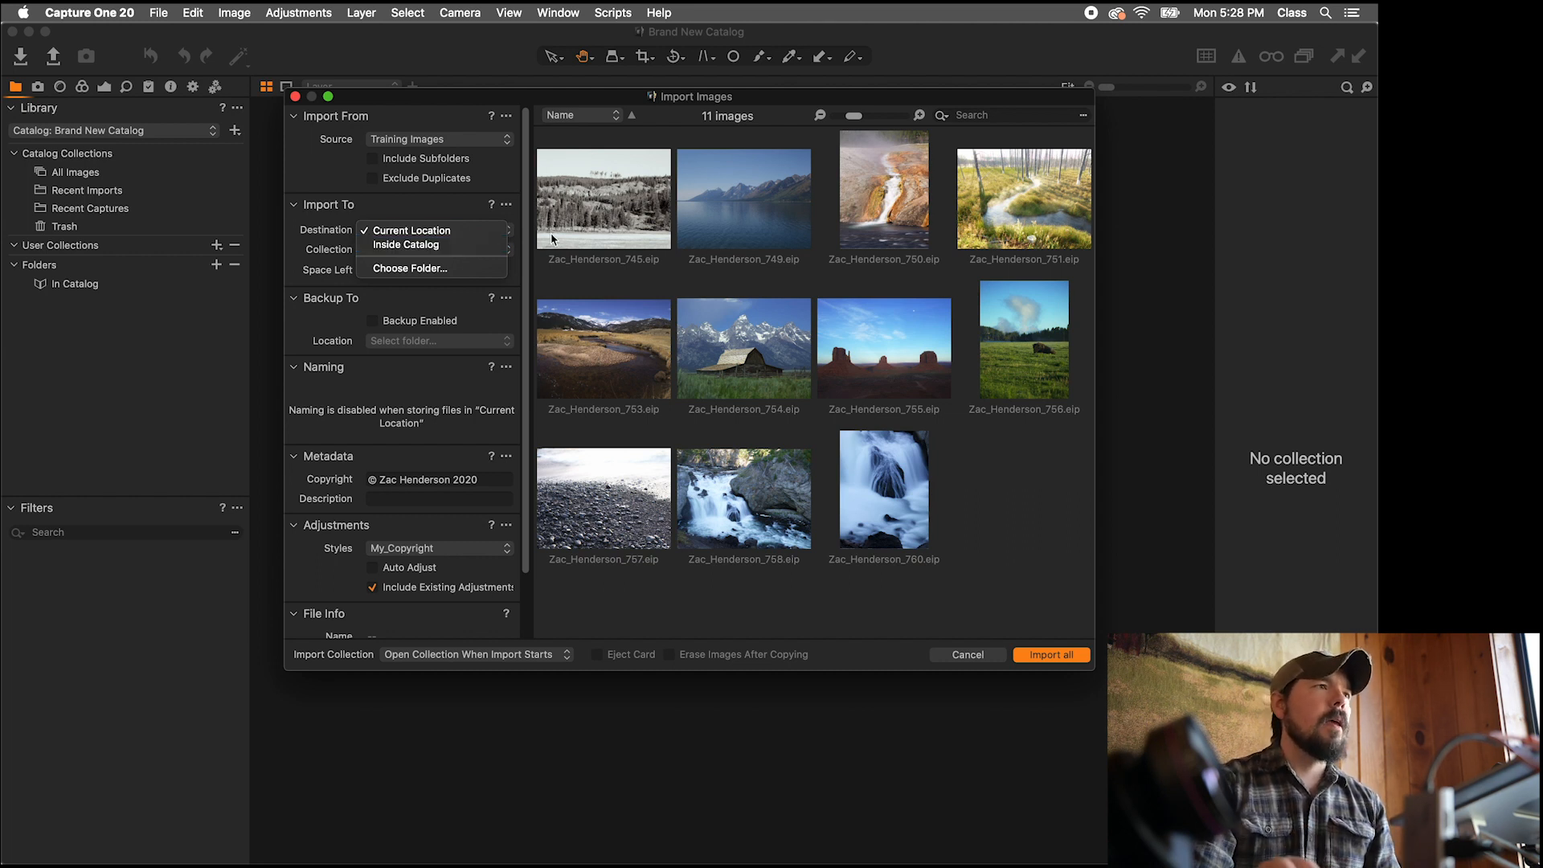
pyautogui.click(572, 229)
pyautogui.click(868, 489)
pyautogui.click(749, 358)
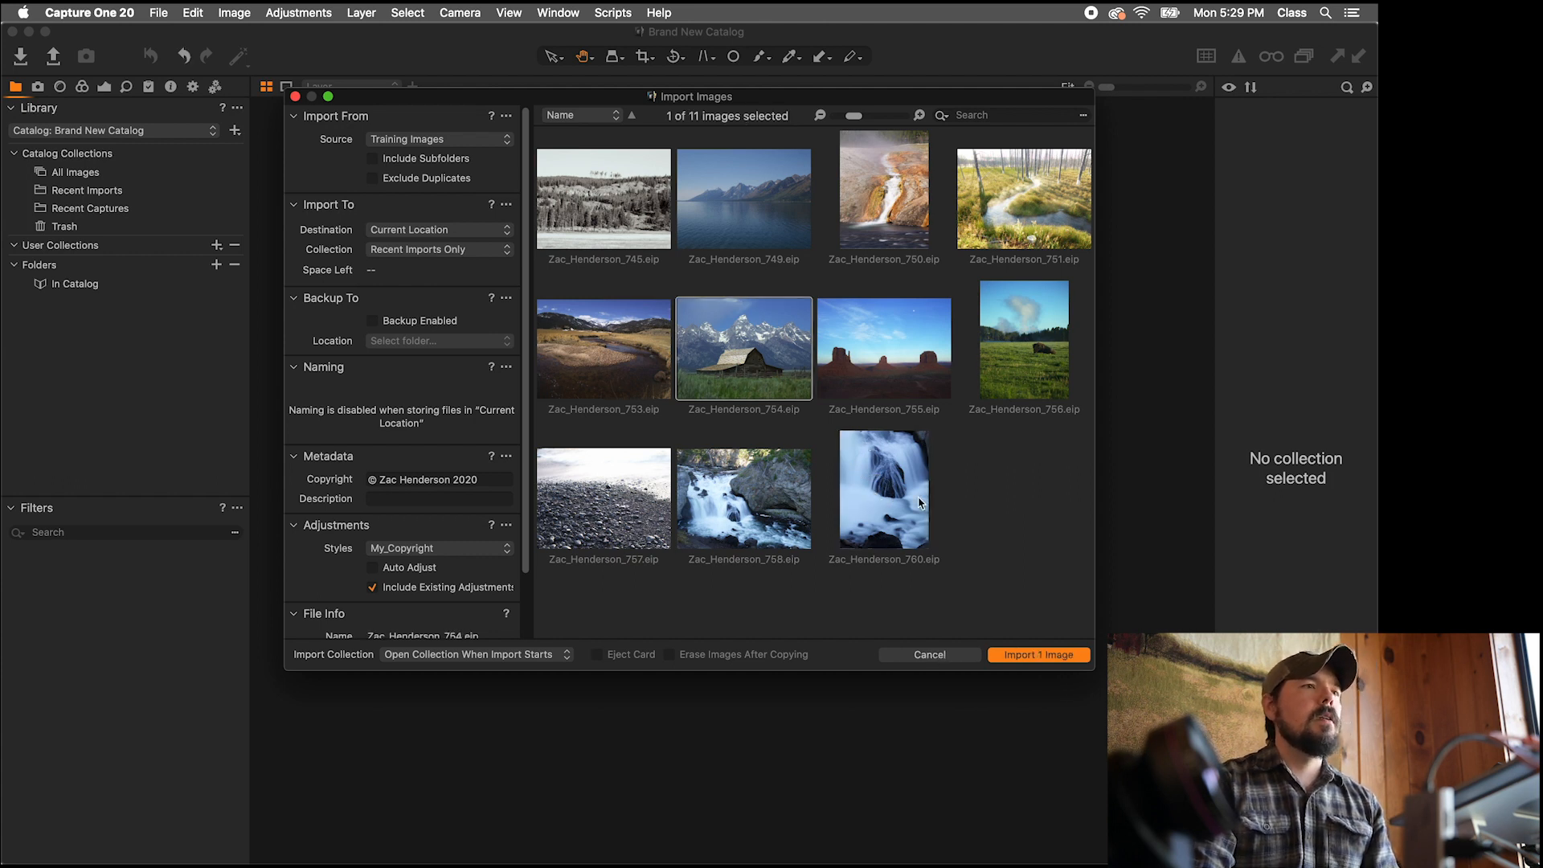
pyautogui.keyDown('super'); pyautogui.click(870, 472); pyautogui.keyUp('super')
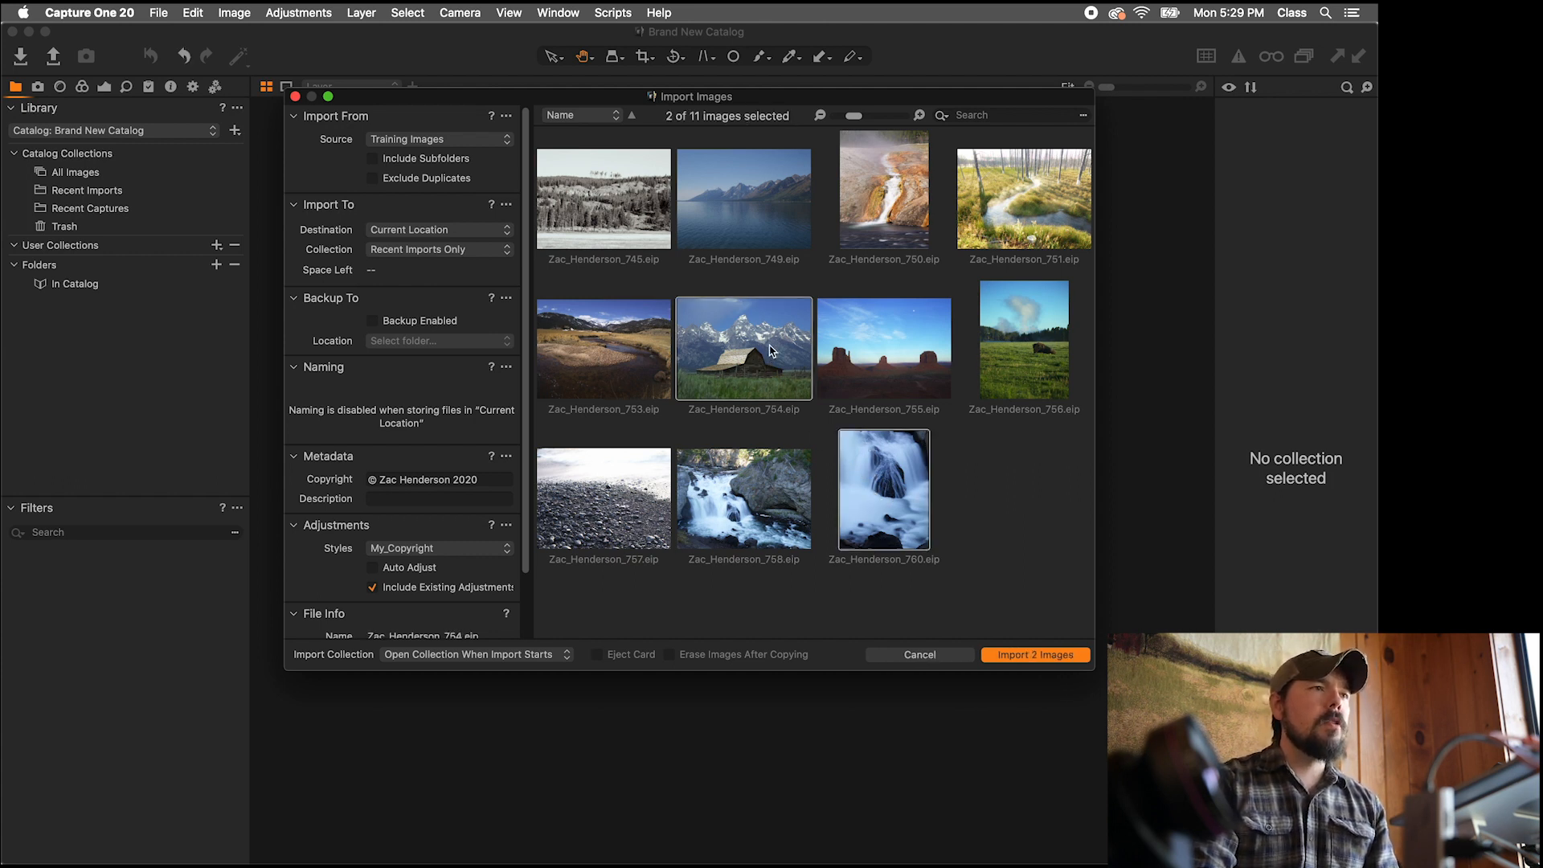
# Step: Set the import destination to Inside Catalog and import the two selected images
pyautogui.click(418, 234)
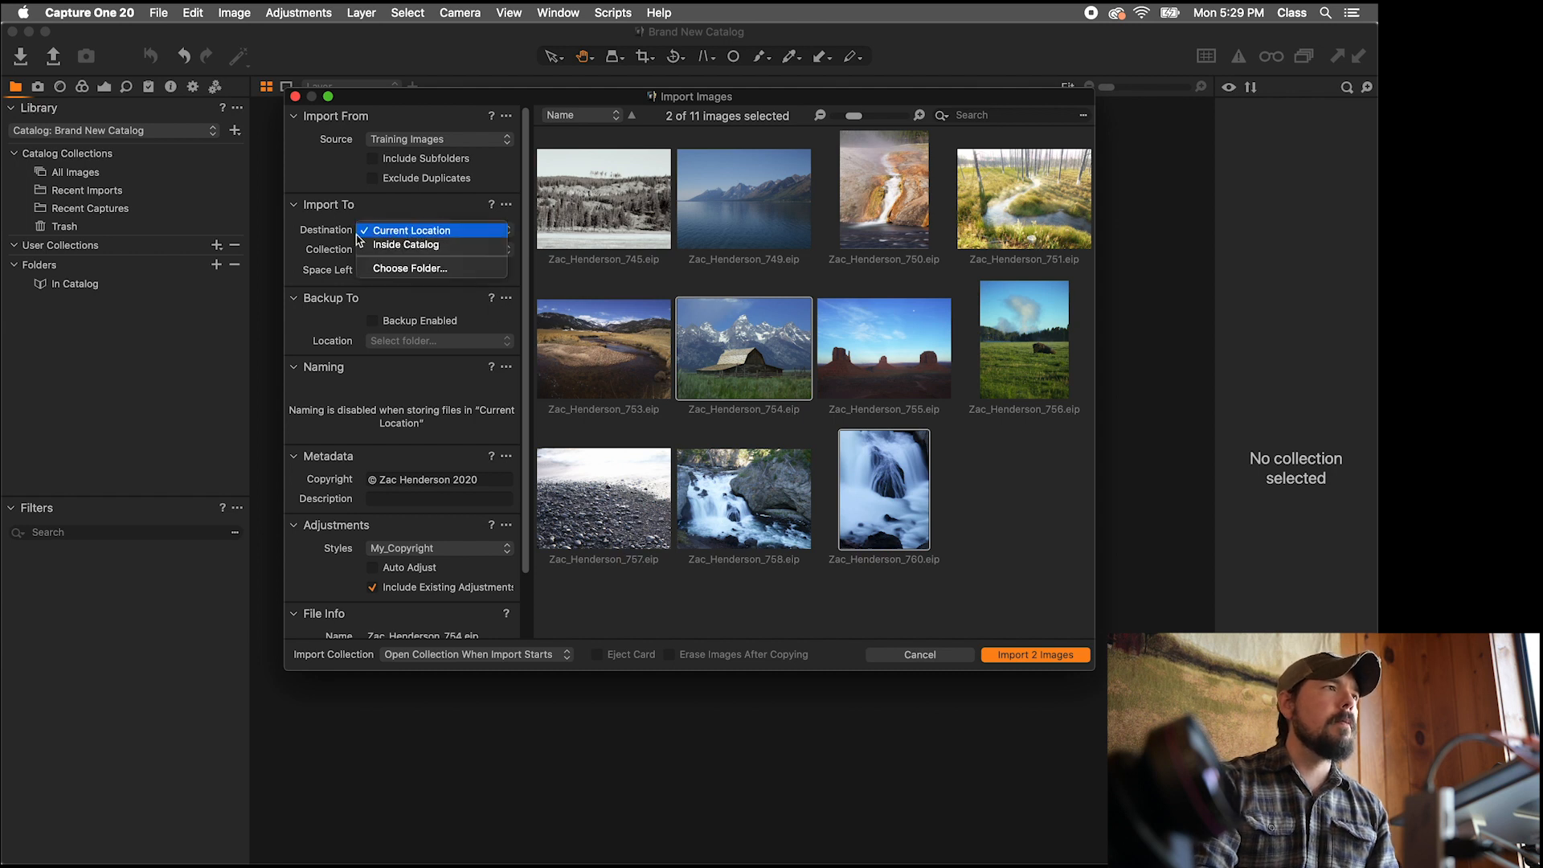
pyautogui.click(428, 242)
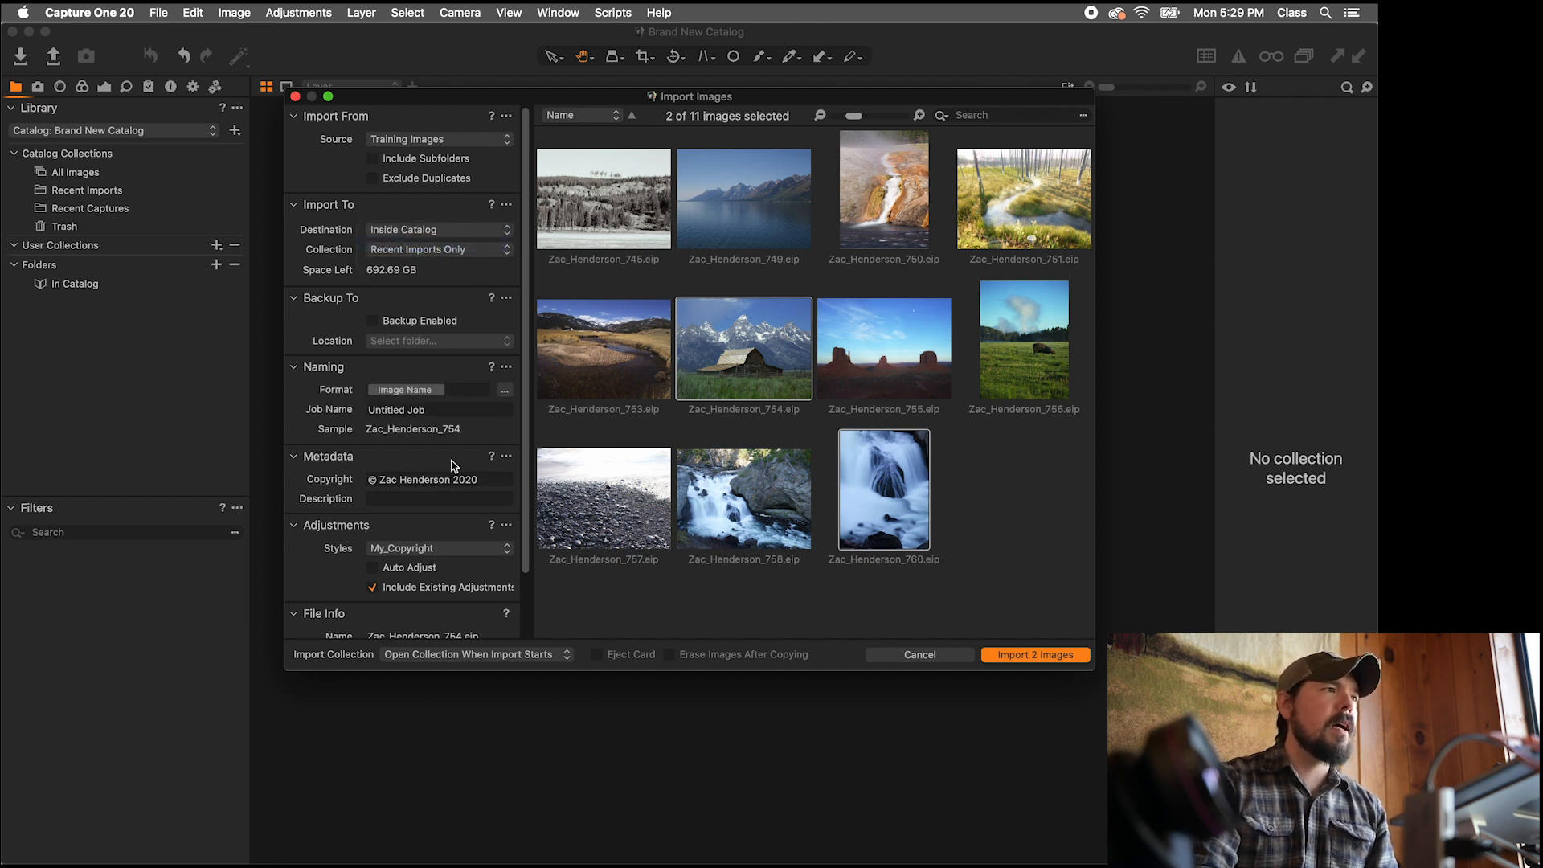
pyautogui.click(1049, 656)
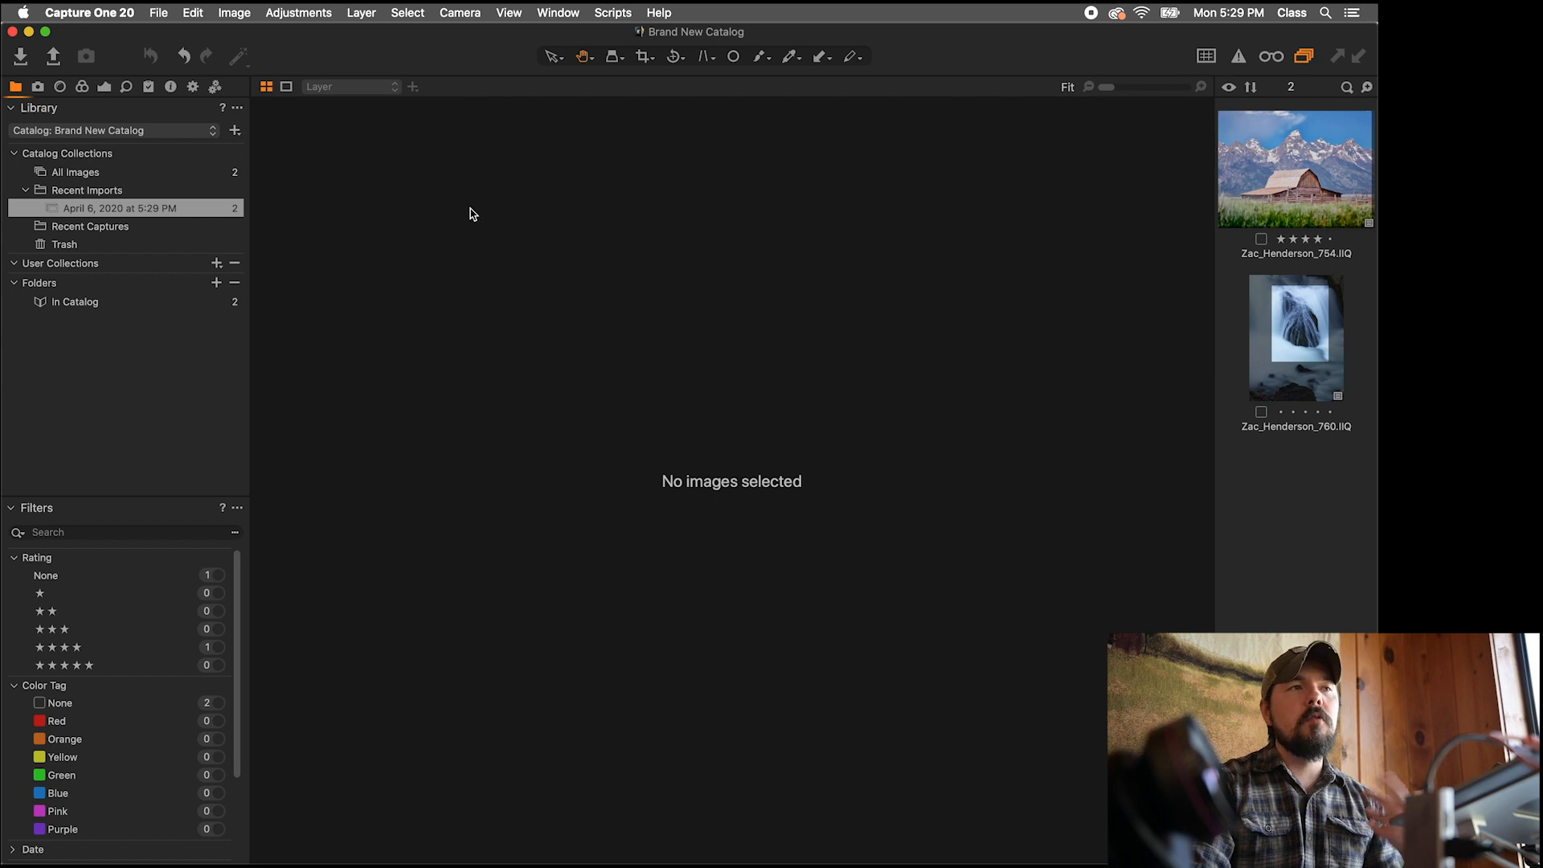
# Step: View the imported barn photo and check its context commands for a way to reveal it in Finder
pyautogui.rightClick(1306, 179)
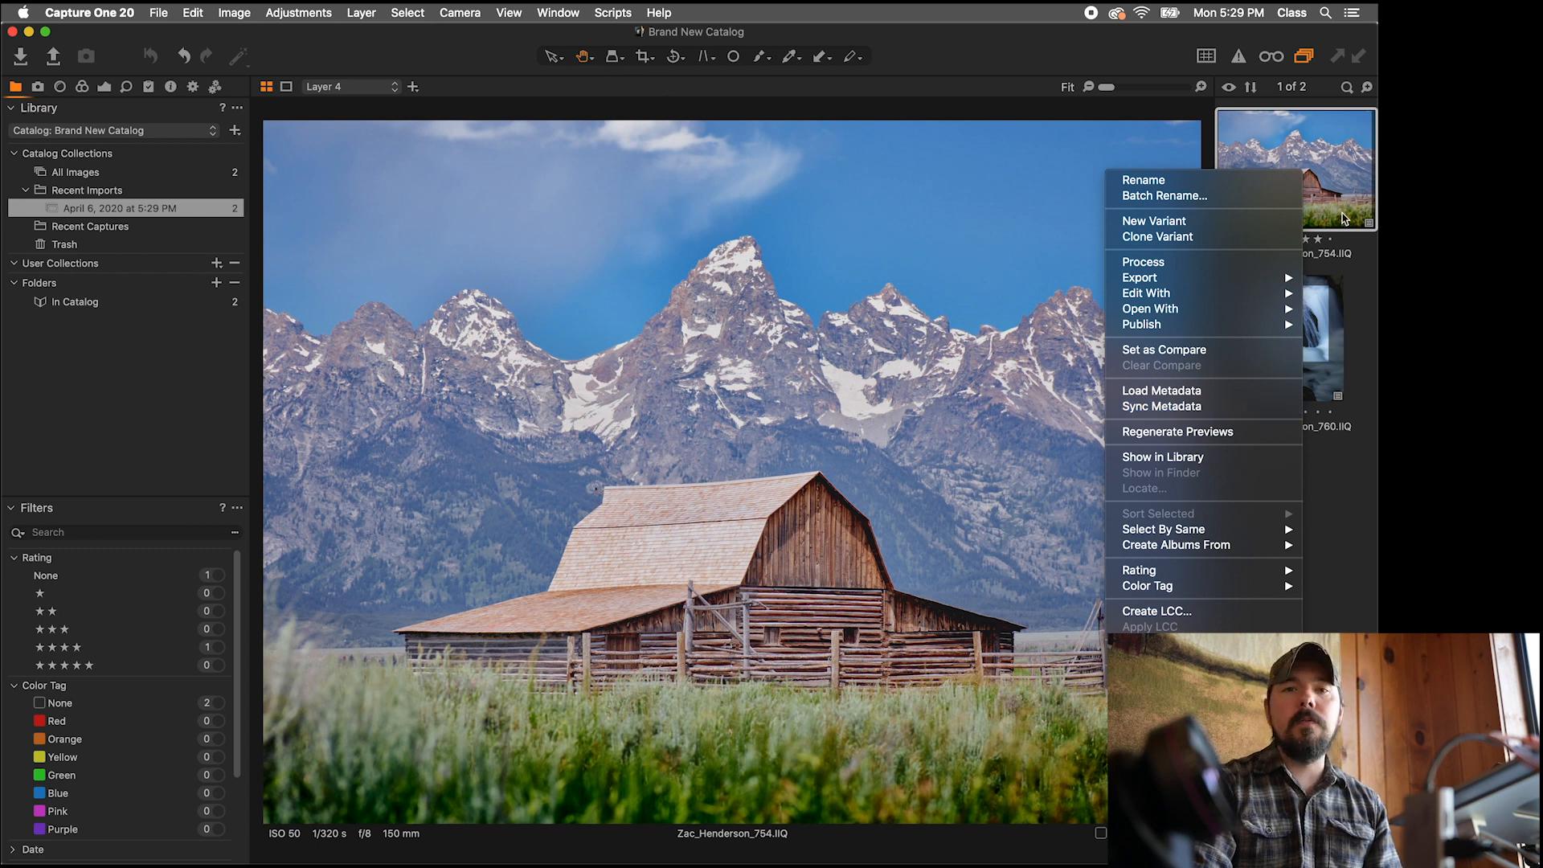
pyautogui.click(1325, 193)
pyautogui.rightClick(1292, 197)
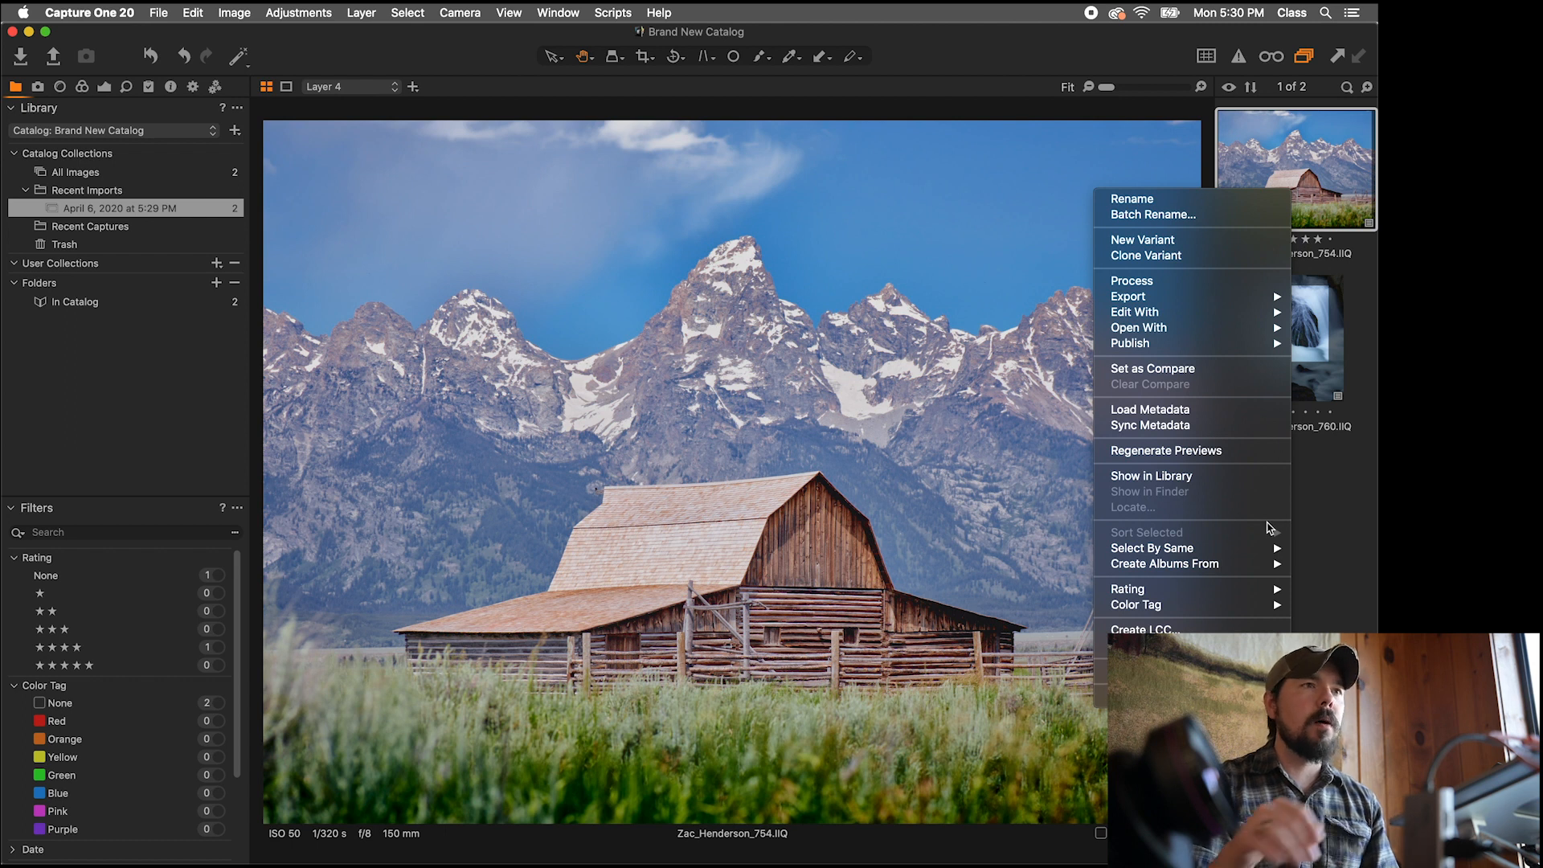
pyautogui.click(1315, 516)
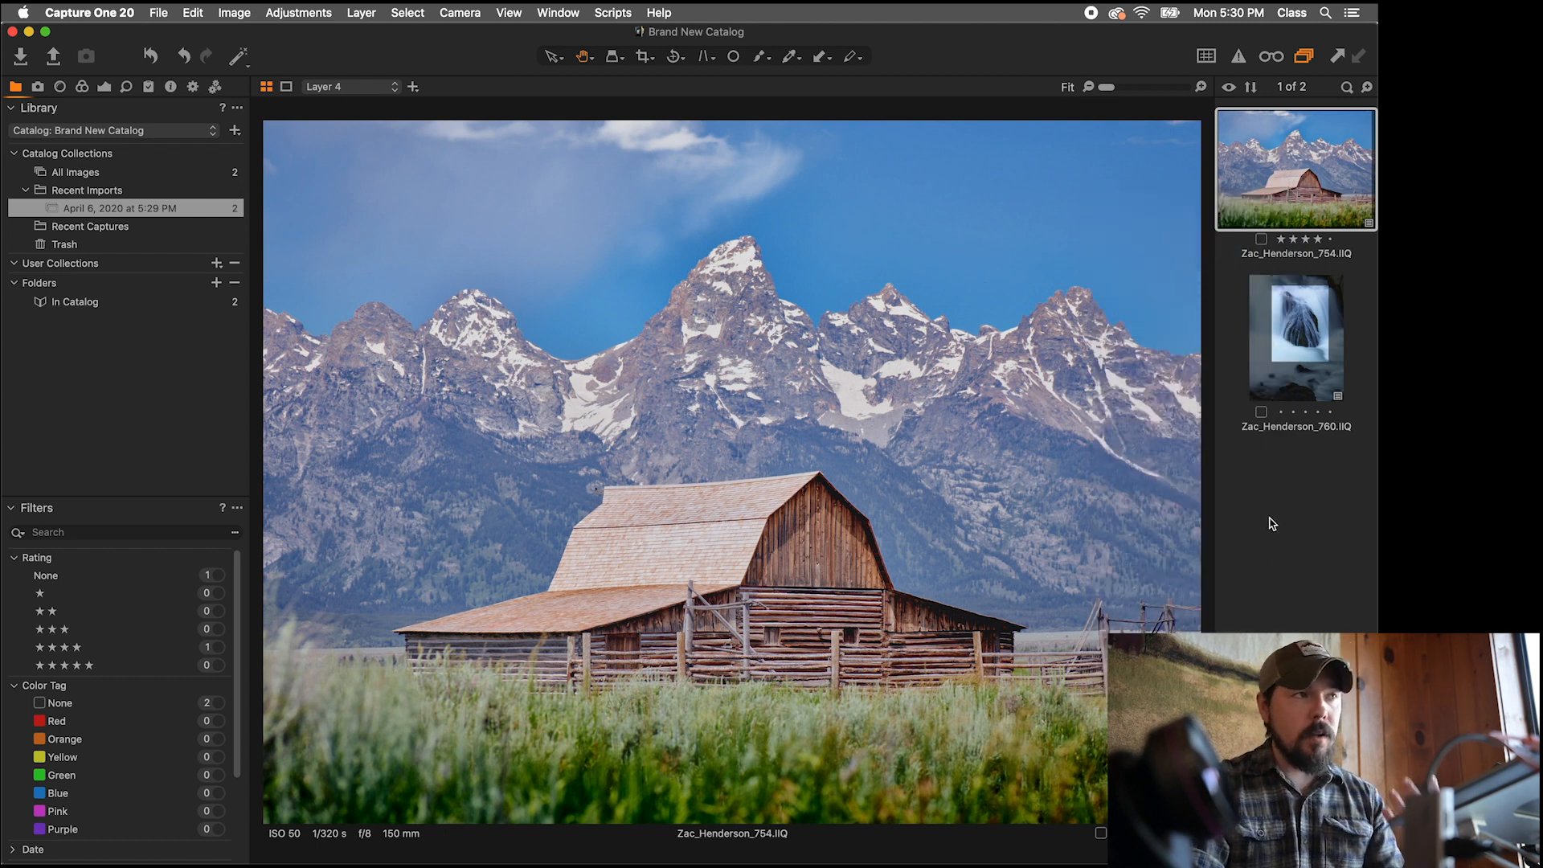
# Step: Switch to Finder and show the package contents of Brand New Catalog in the Pictures folder
pyautogui.moveTo(2, 488)
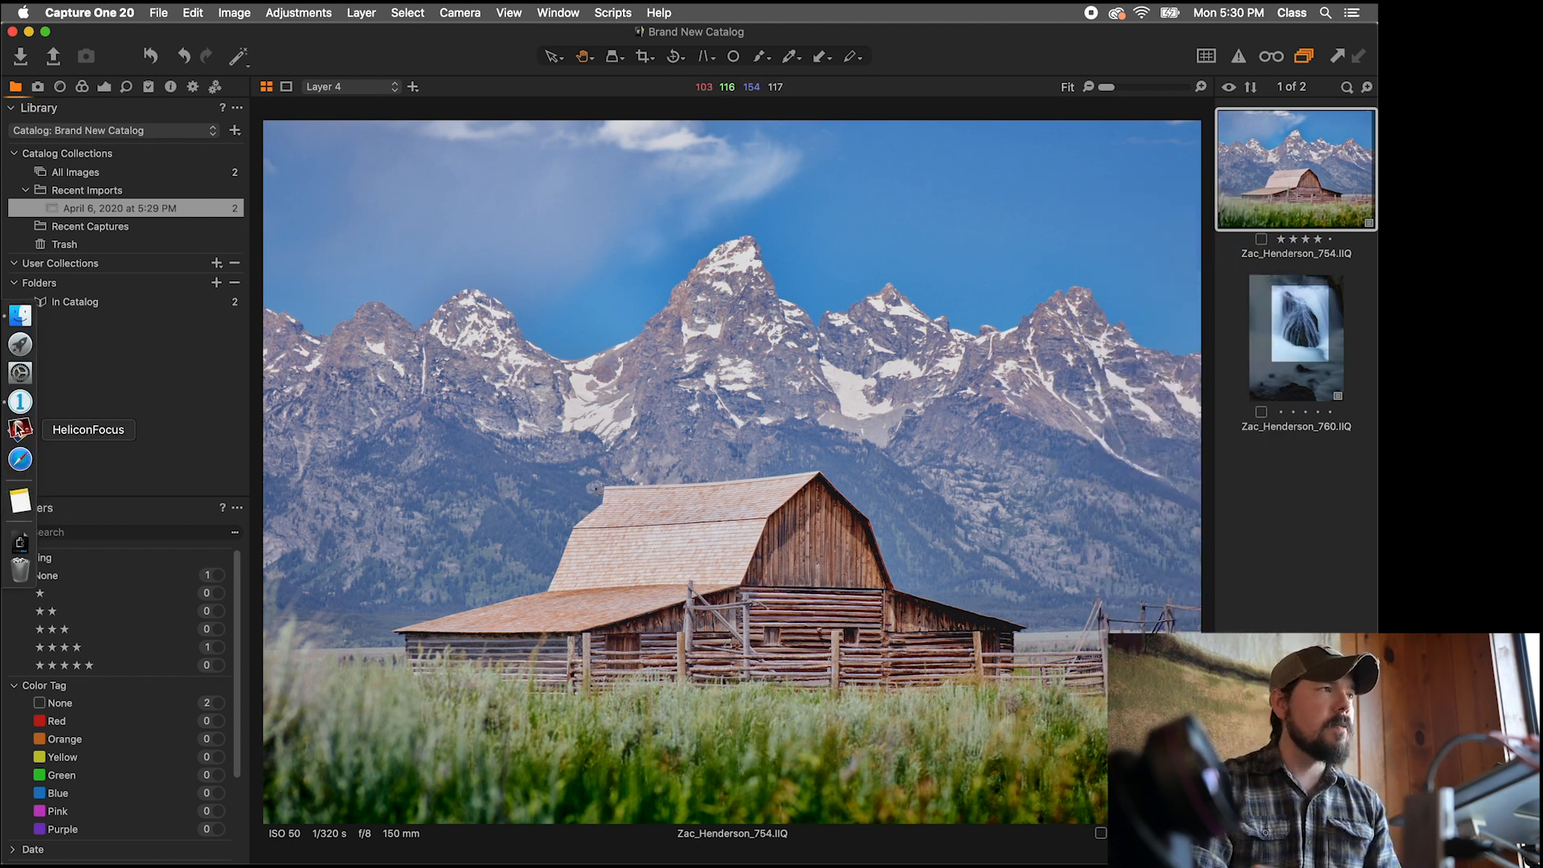
pyautogui.click(18, 315)
pyautogui.click(403, 493)
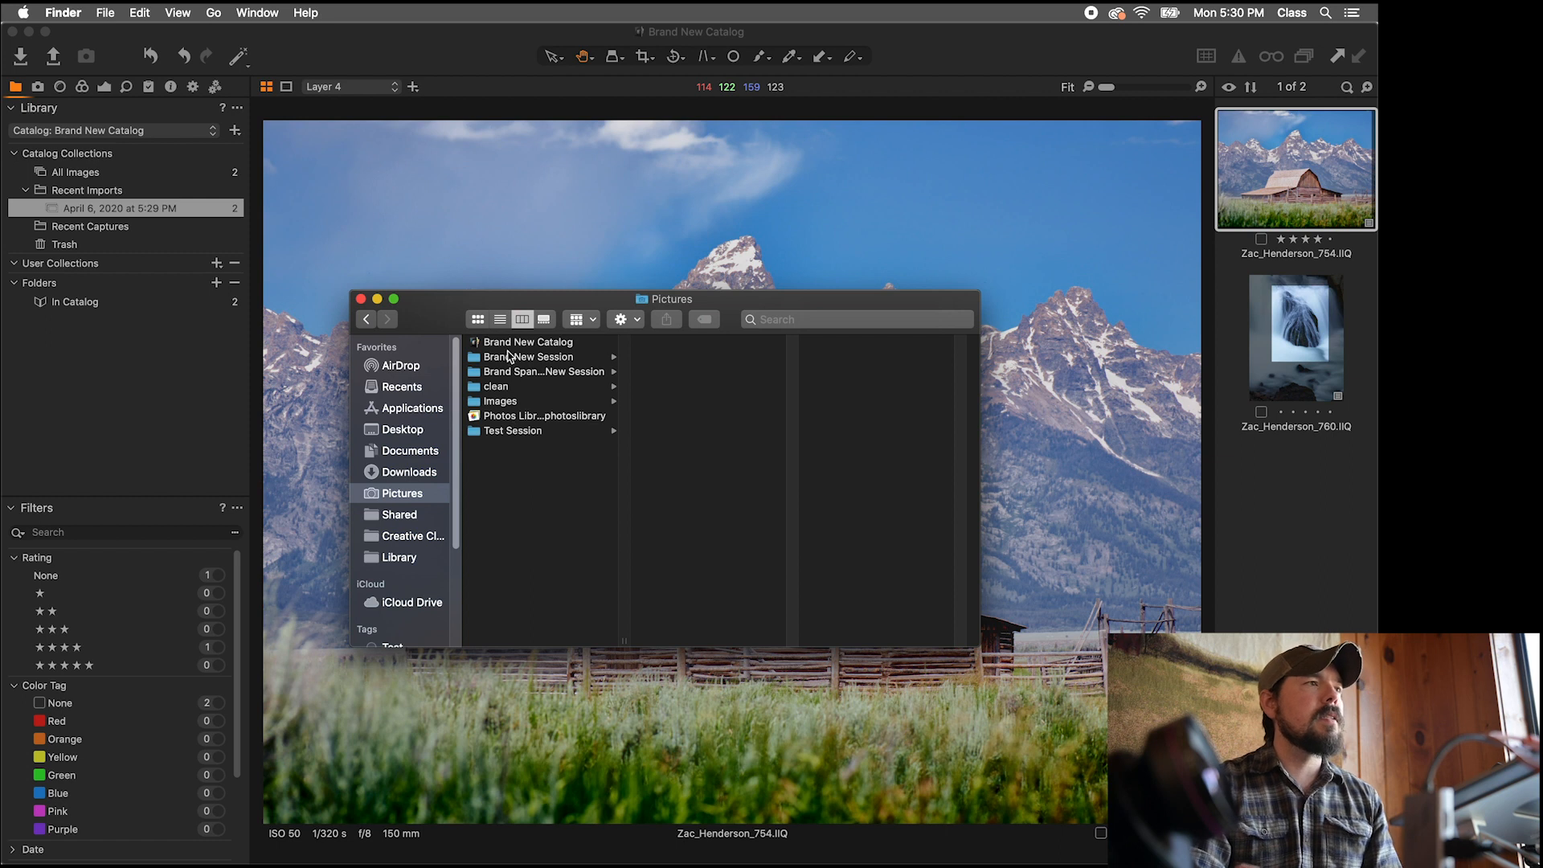
pyautogui.click(560, 348)
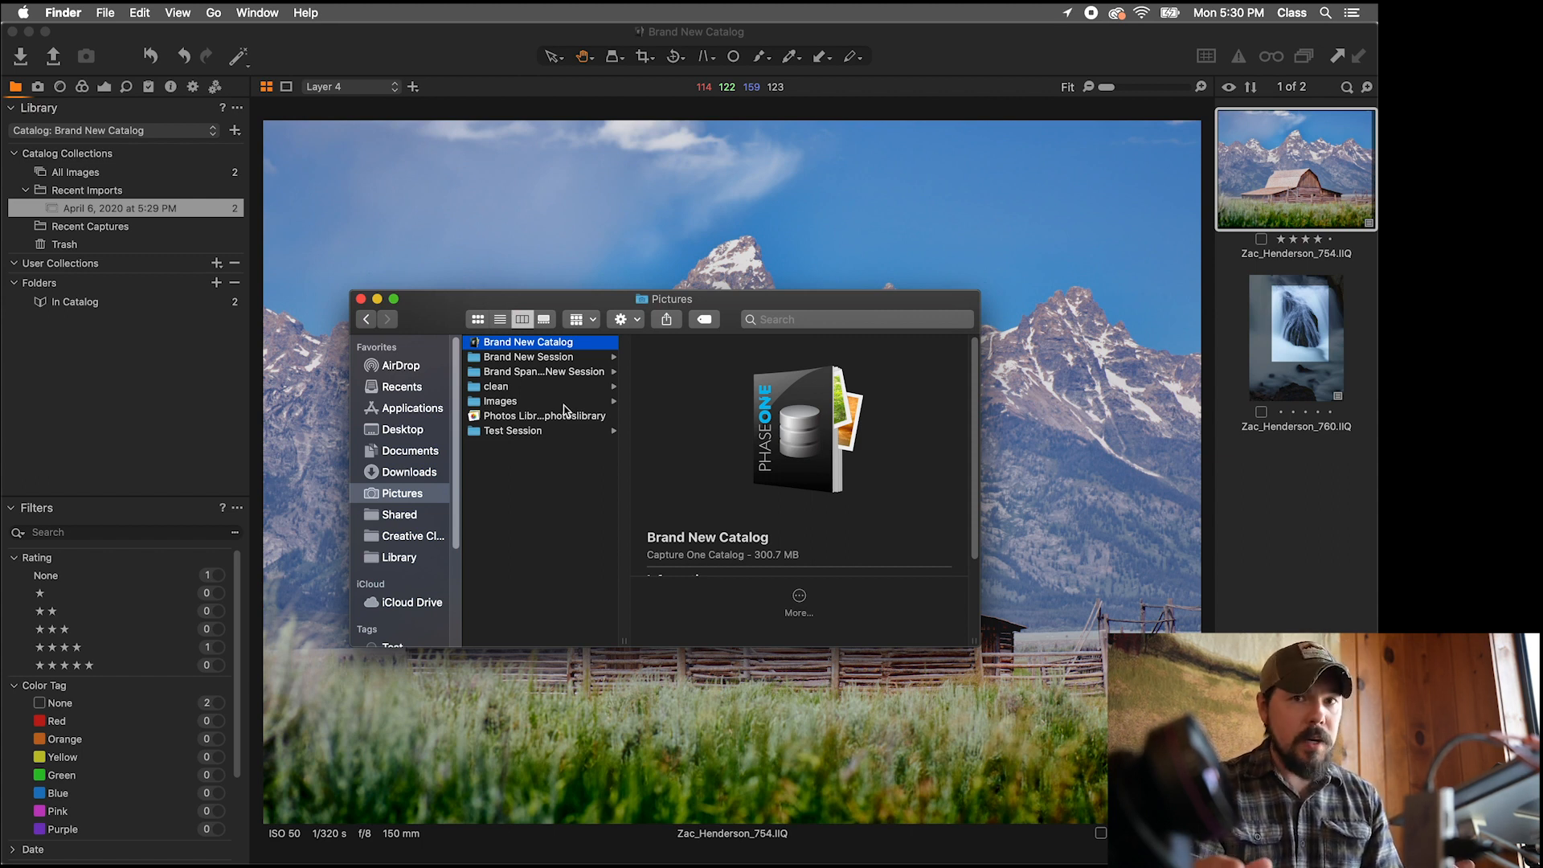
pyautogui.rightClick(499, 345)
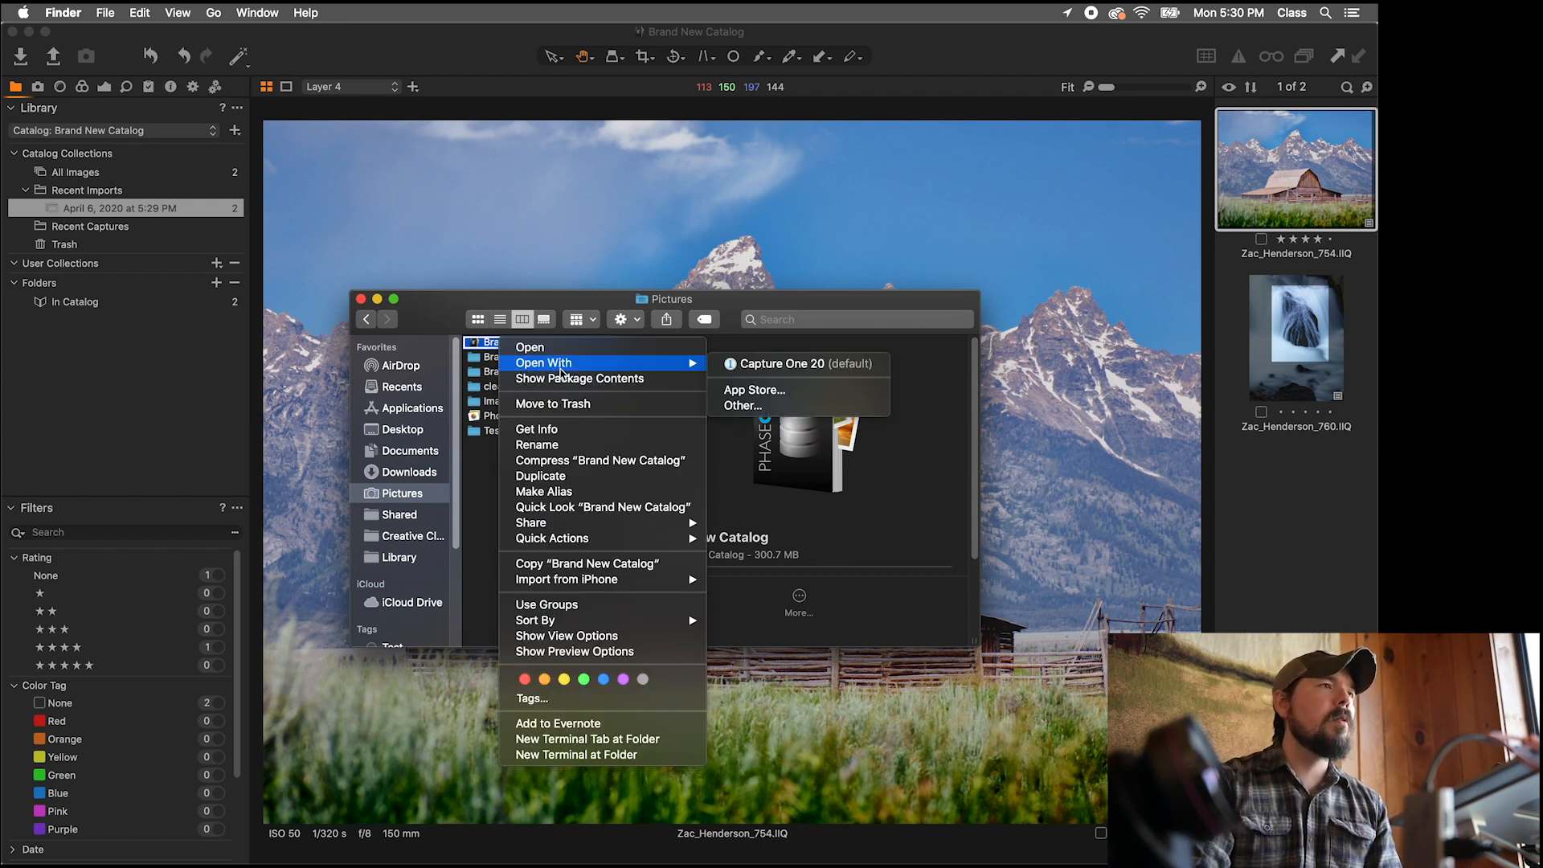
pyautogui.click(580, 379)
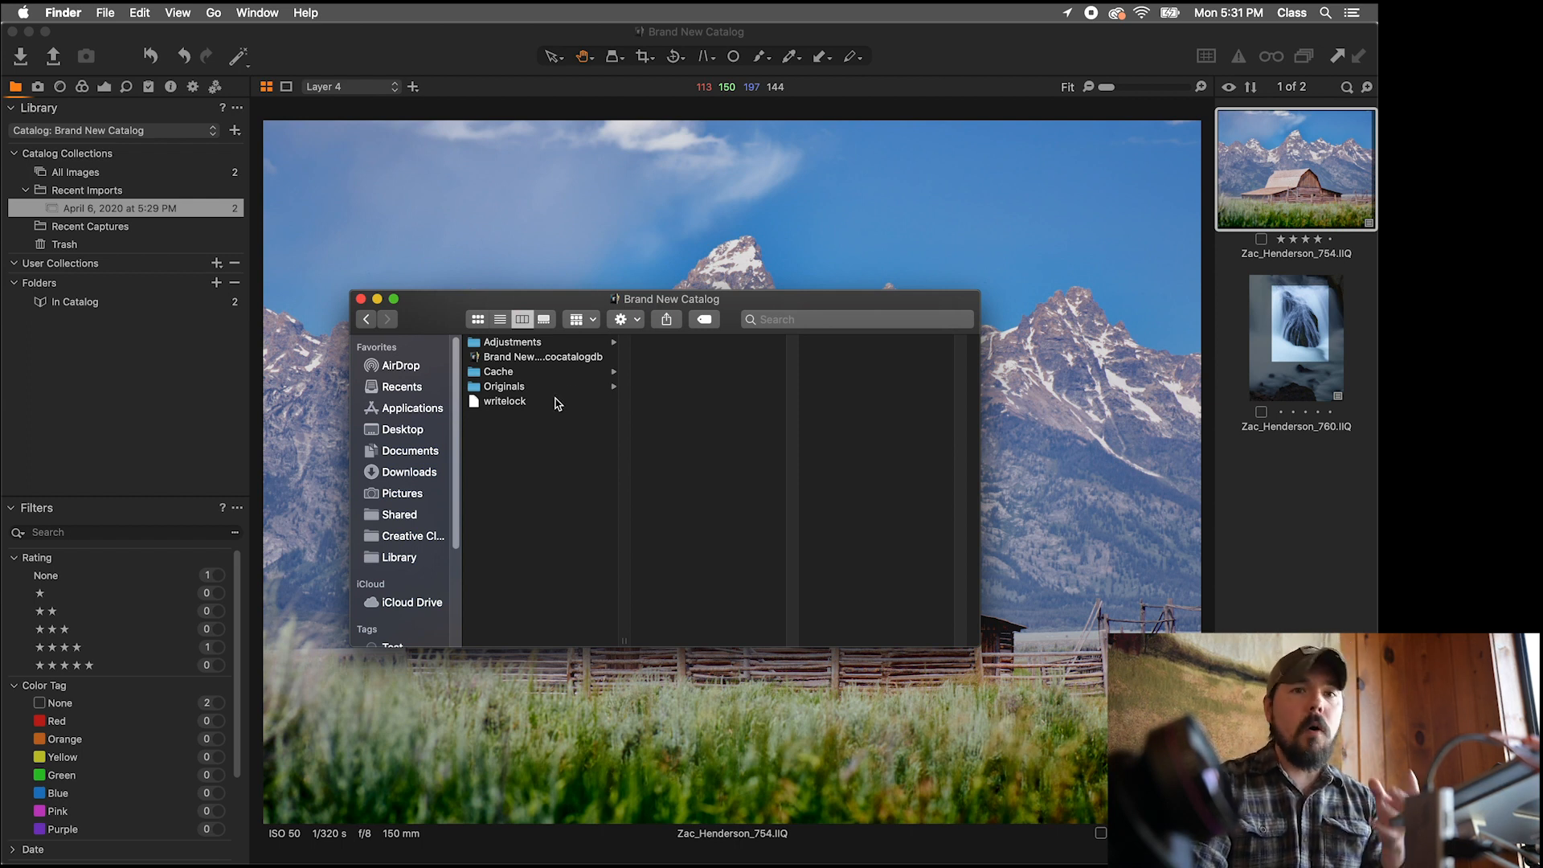
# Step: Browse the catalog package's Originals folder through 2020, 04 and 06 to the files in subfolder 1
pyautogui.click(527, 390)
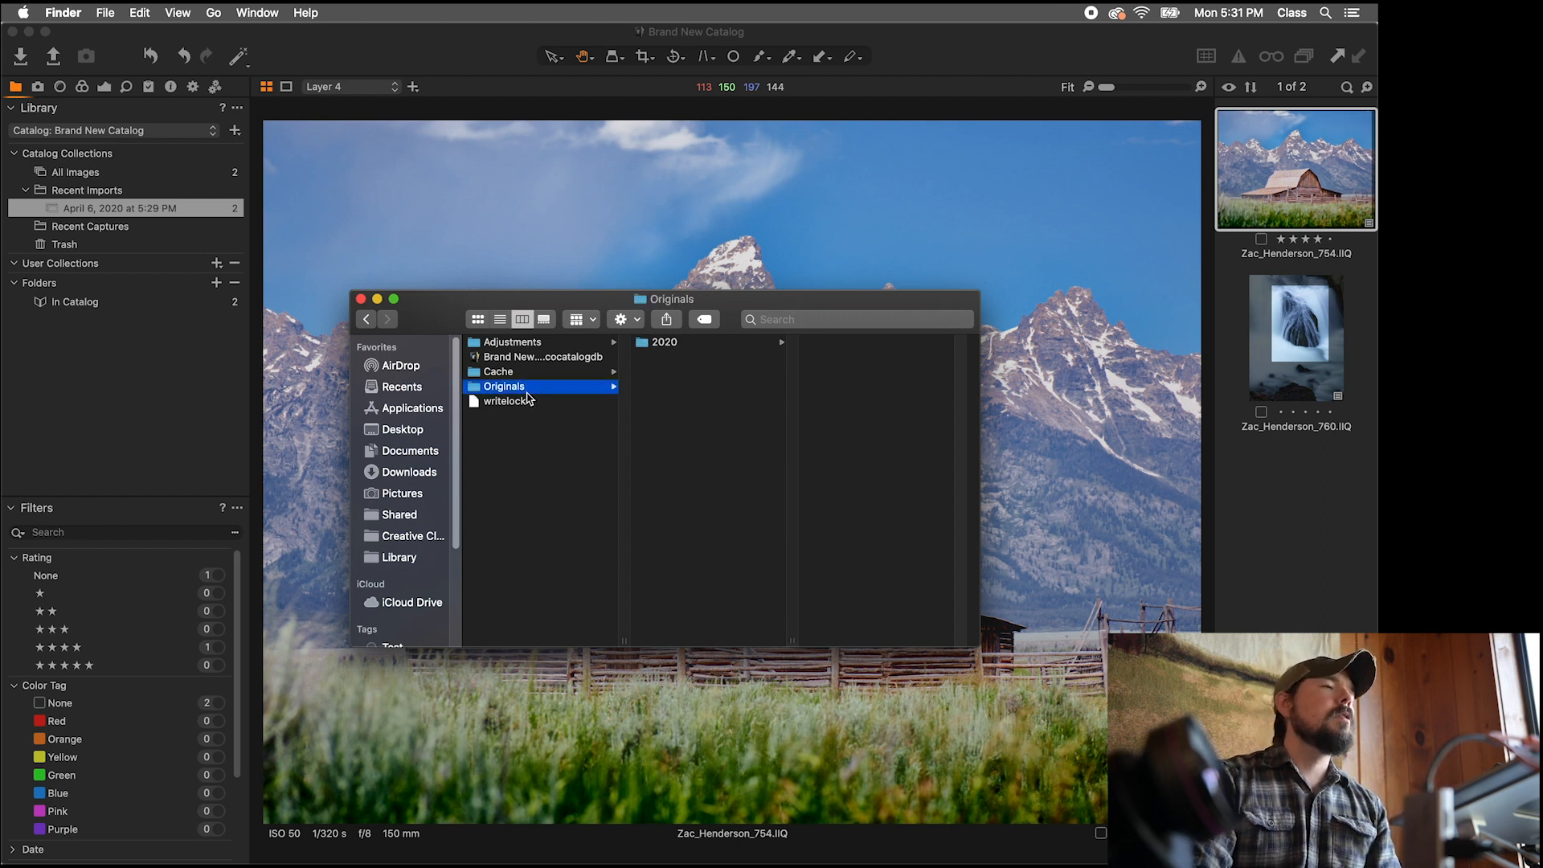
pyautogui.click(661, 346)
pyautogui.click(855, 346)
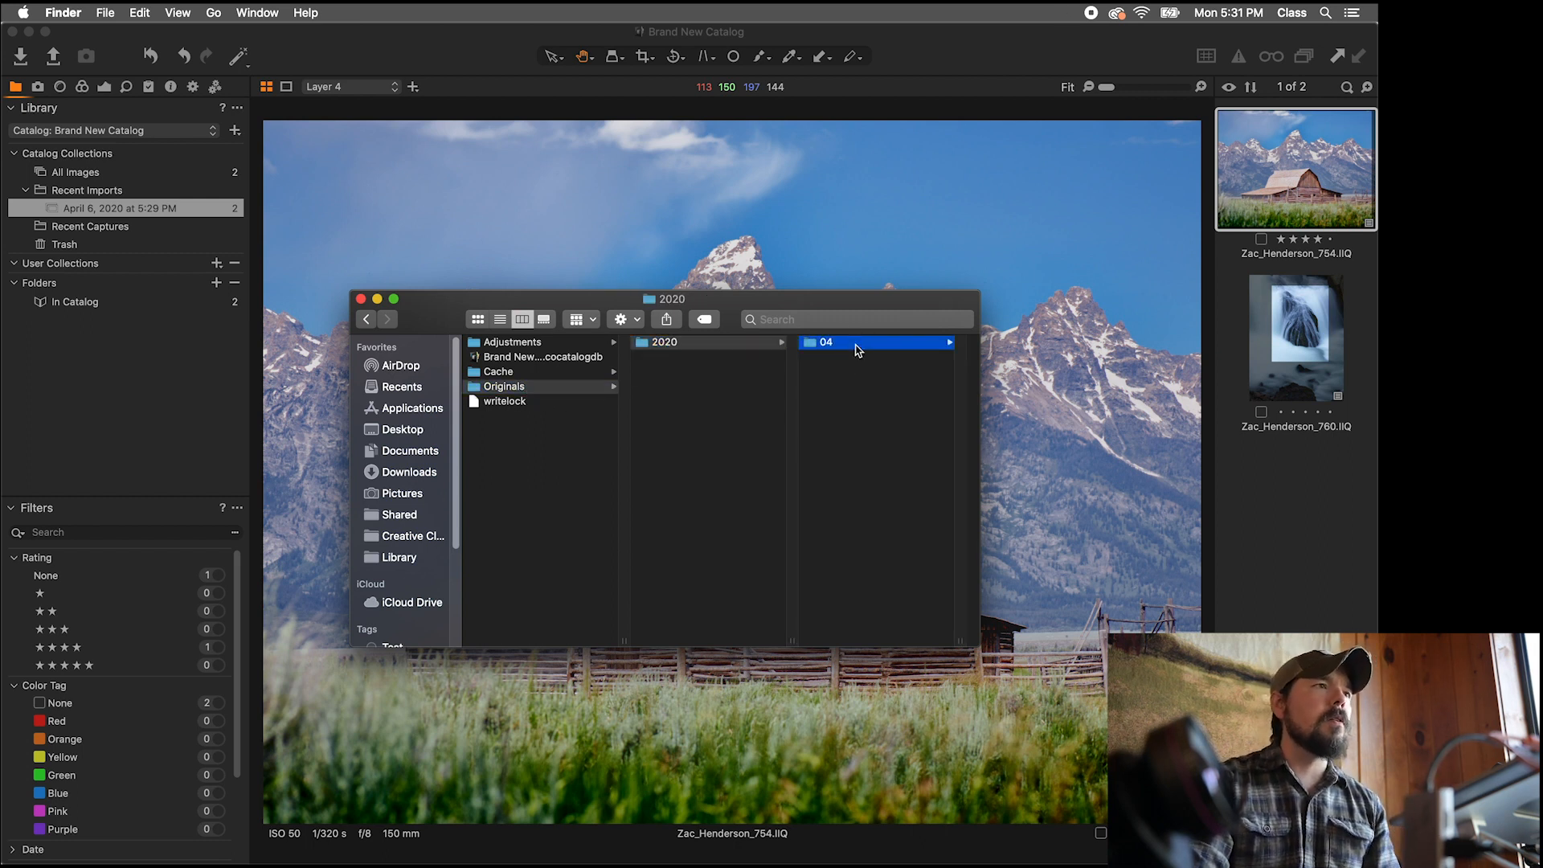
pyautogui.press('Right')
pyautogui.press('Right')
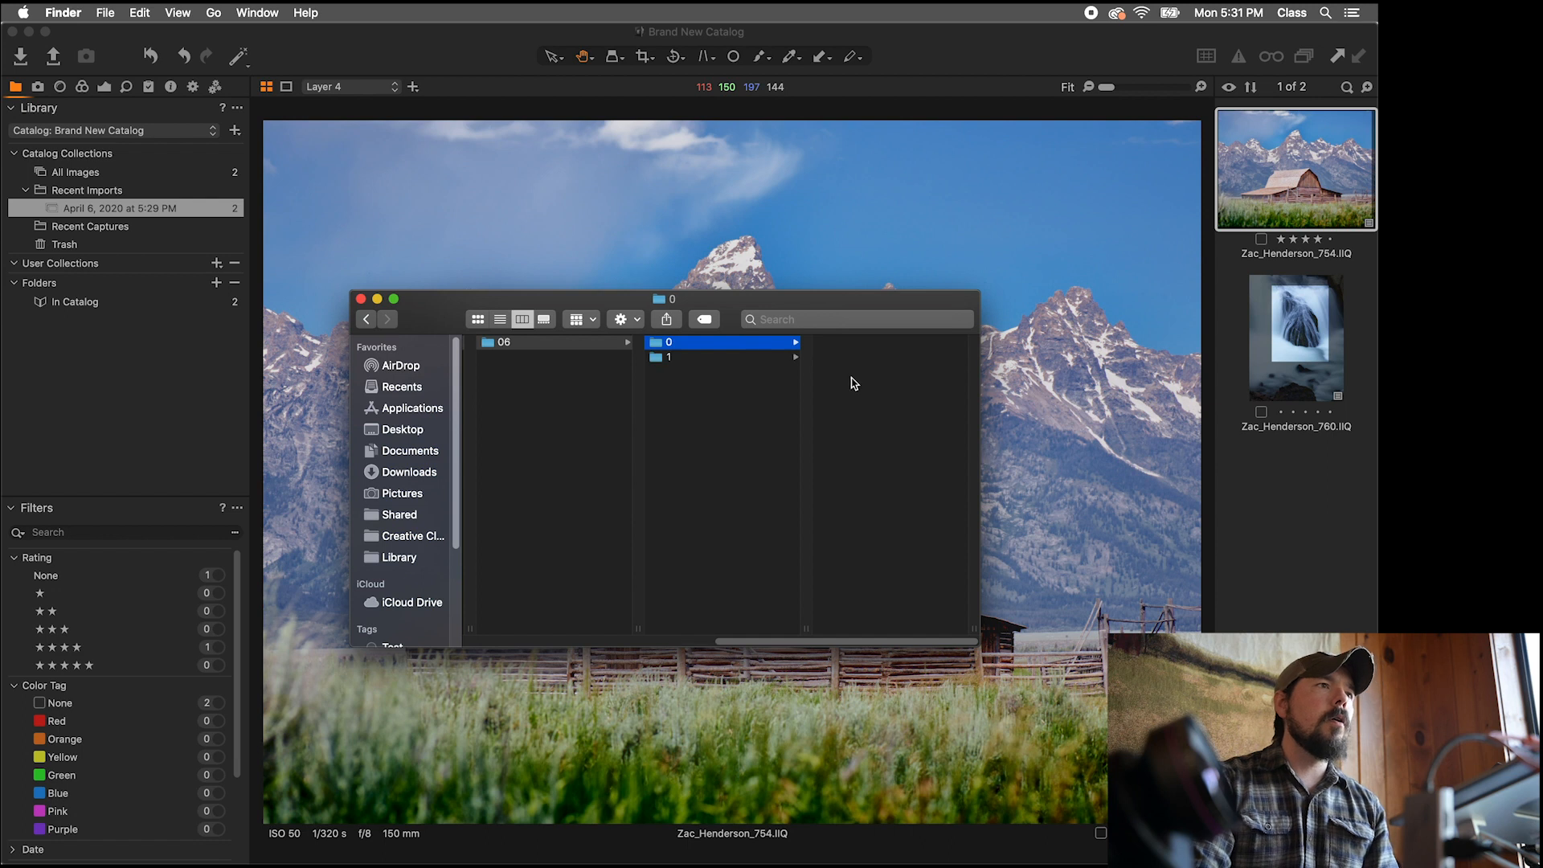
pyautogui.click(745, 358)
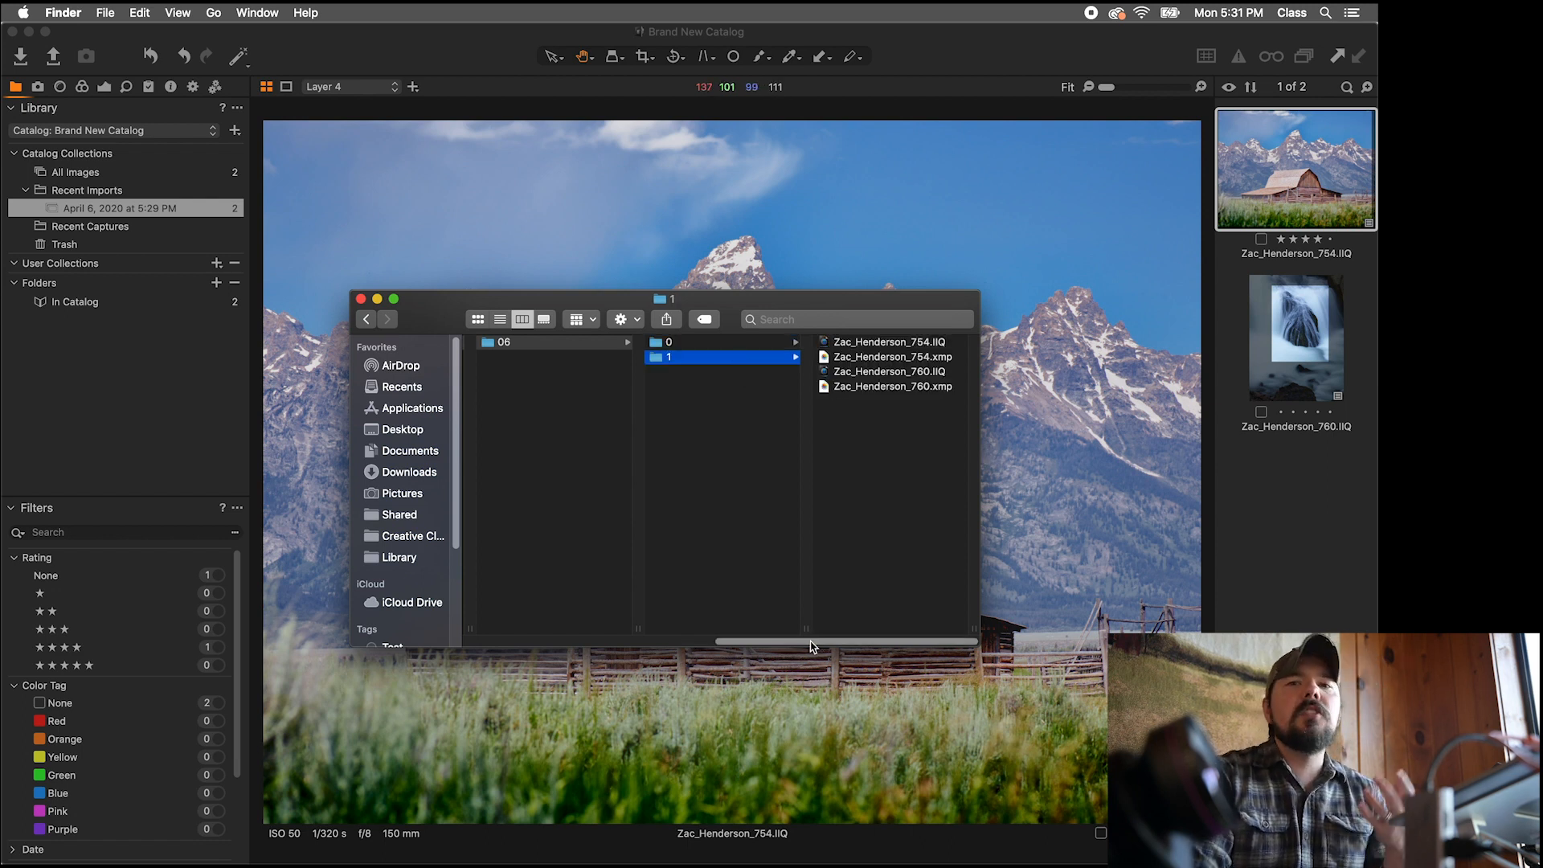
# Step: Review the nested folder path from Originals to the stored image files and close the Finder window
pyautogui.moveTo(823, 645); pyautogui.dragTo(524, 657)
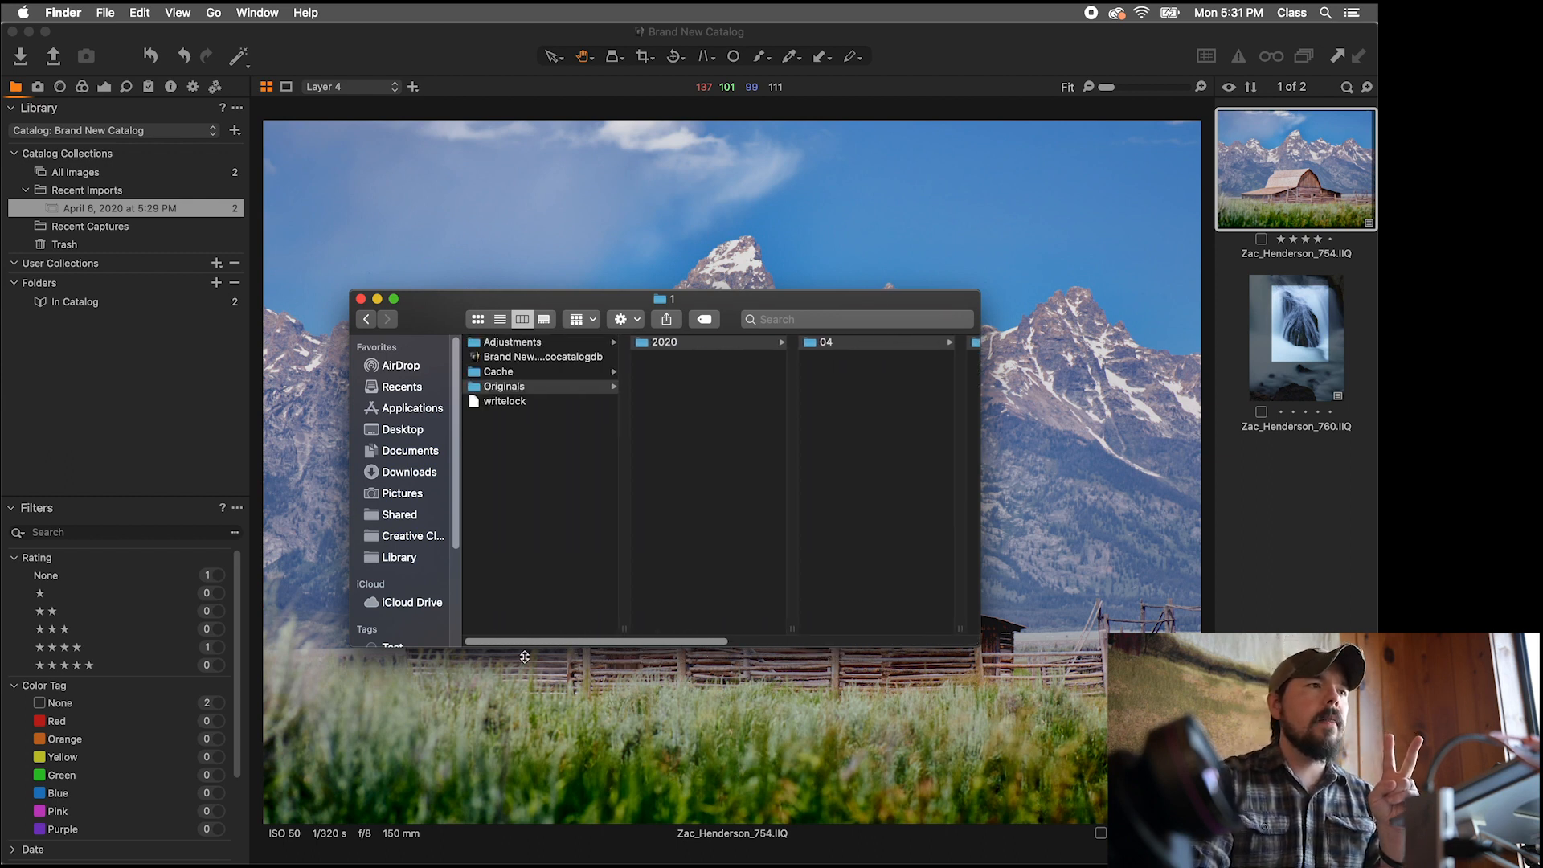
pyautogui.moveTo(570, 648)
pyautogui.mouseDown()
pyautogui.moveTo(816, 626)
pyautogui.moveTo(556, 645)
pyautogui.mouseUp()
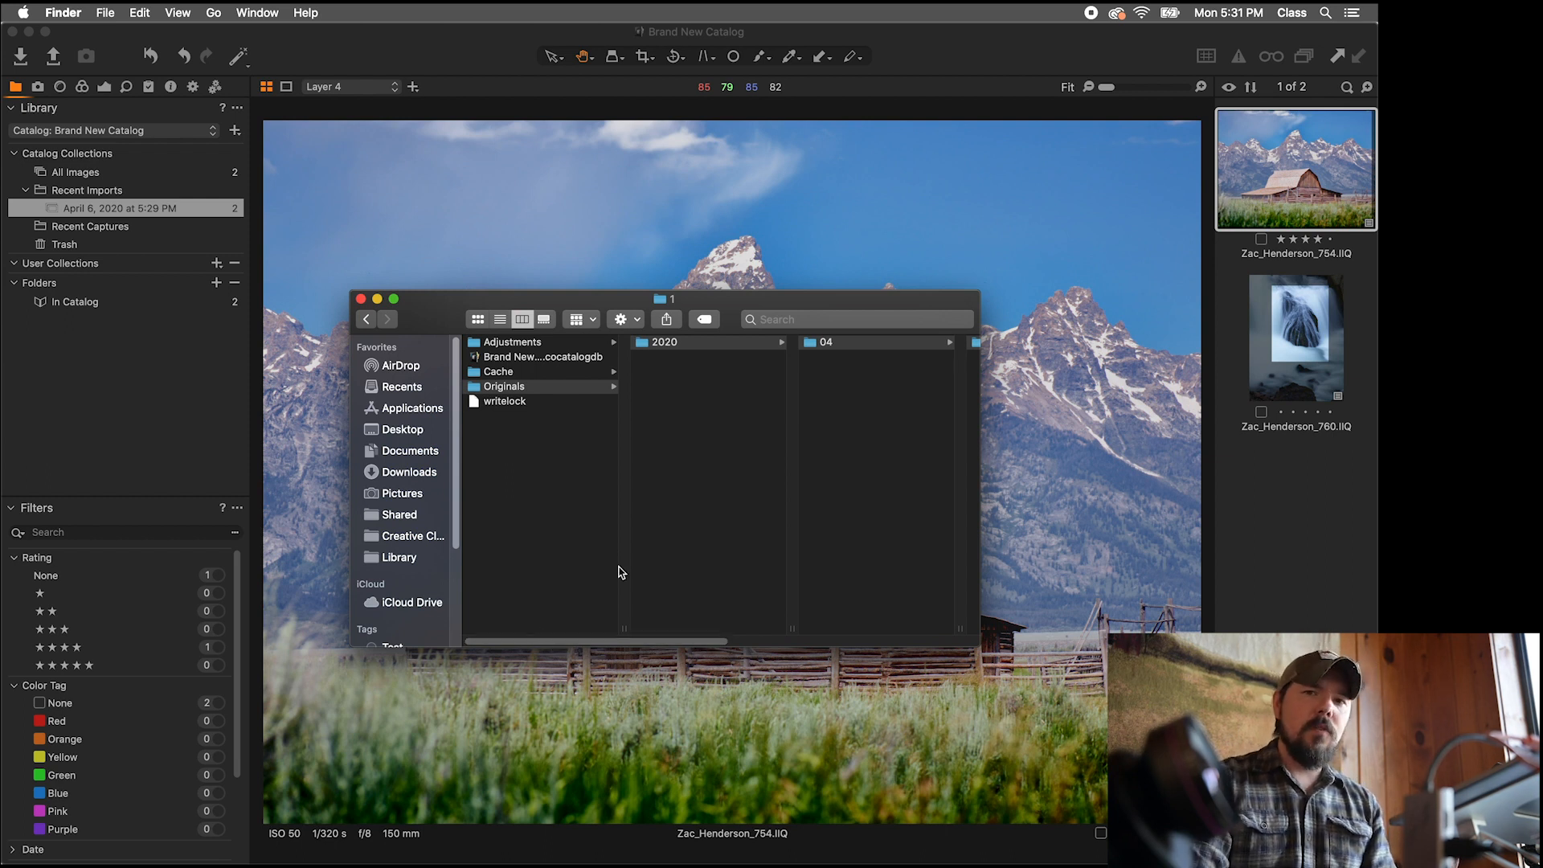
pyautogui.moveTo(649, 640); pyautogui.dragTo(571, 634)
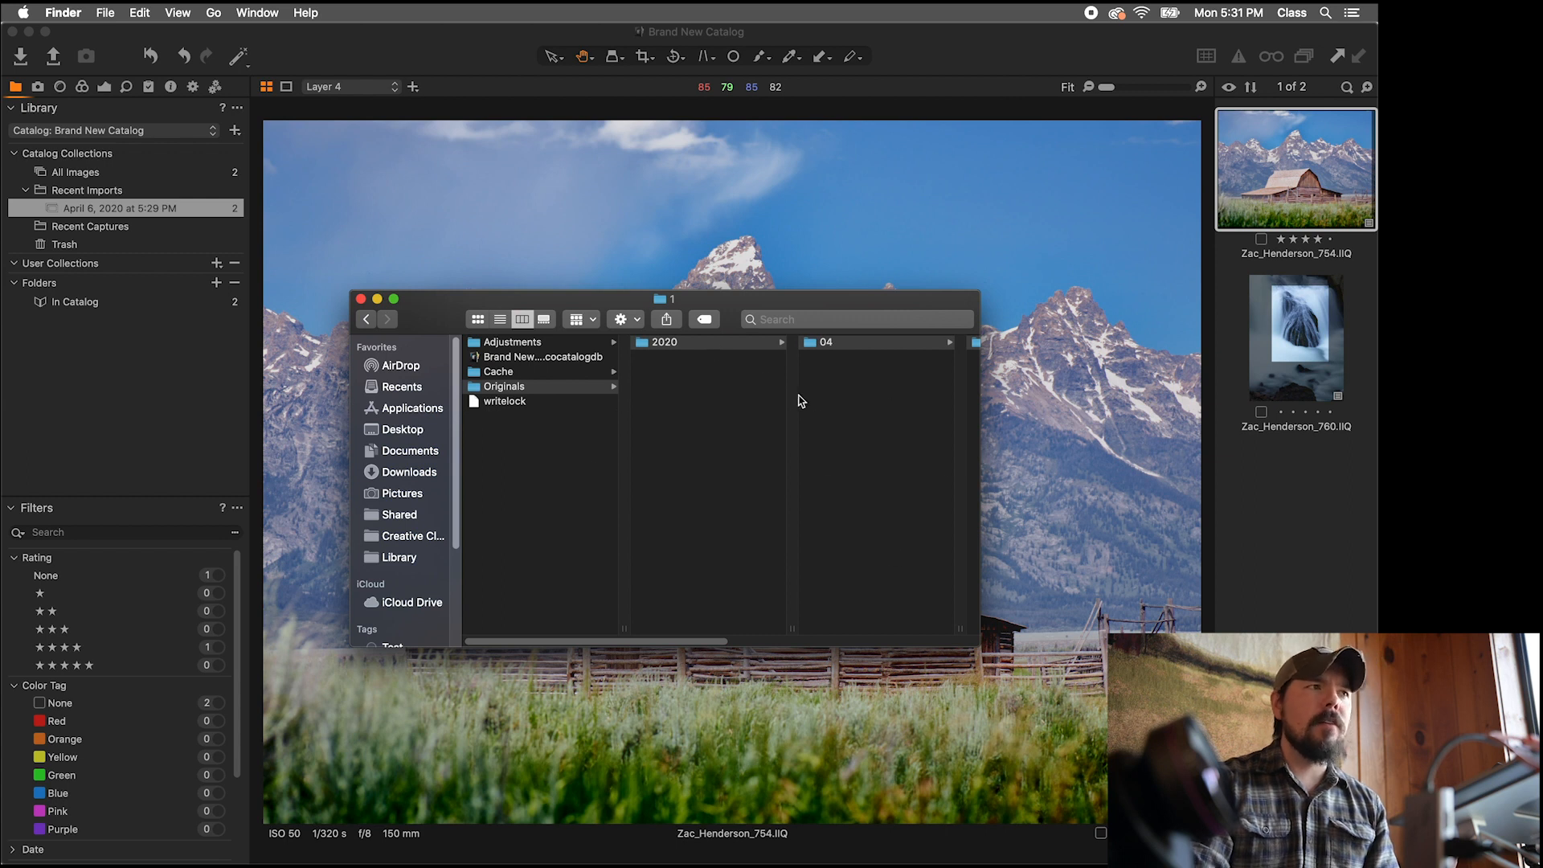
pyautogui.moveTo(648, 641); pyautogui.dragTo(924, 639)
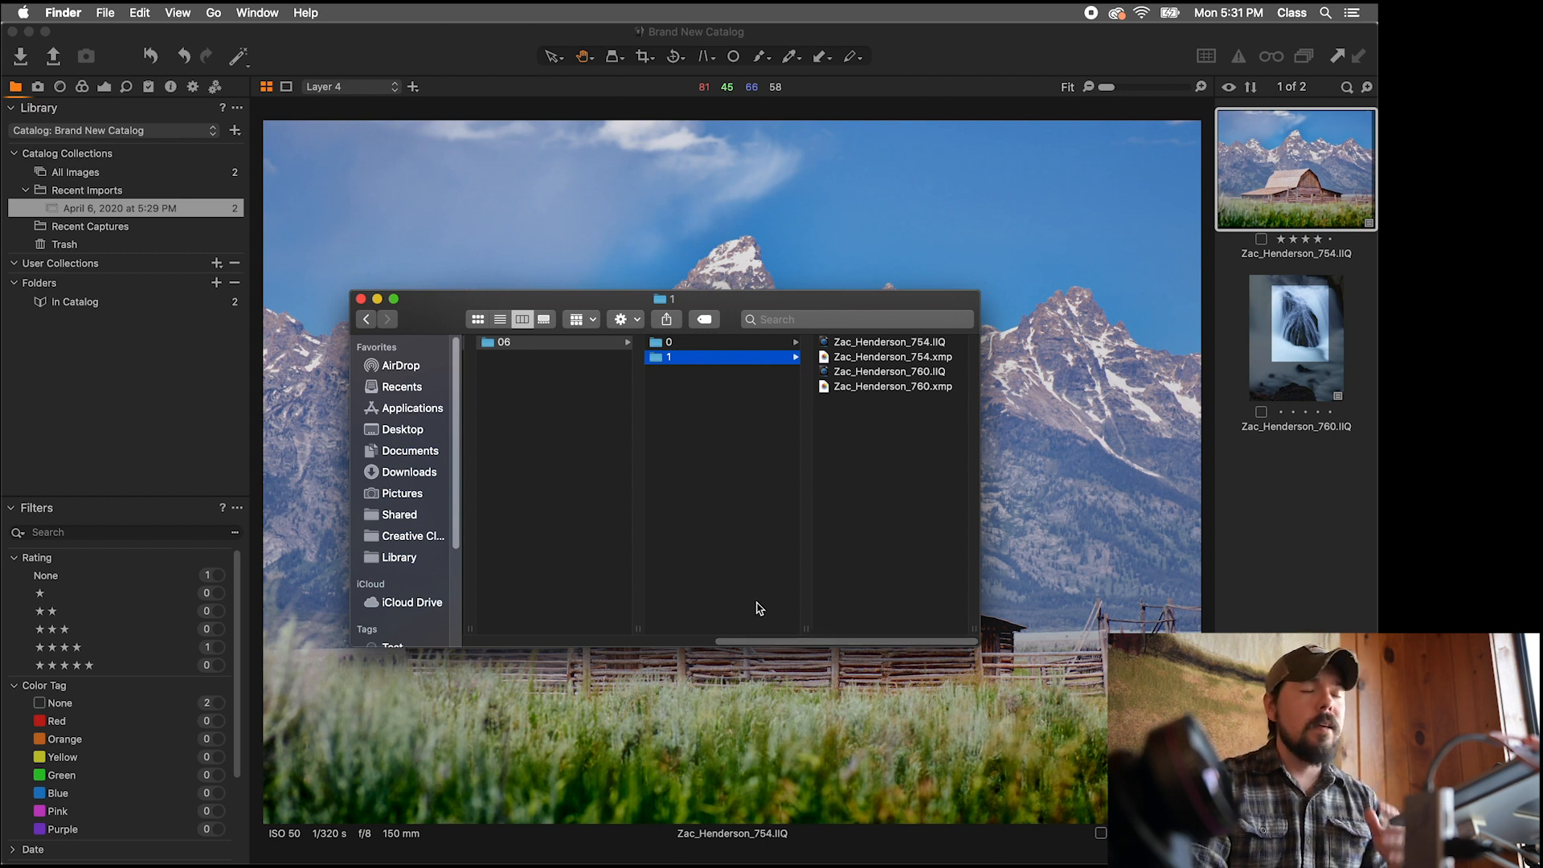
pyautogui.click(360, 298)
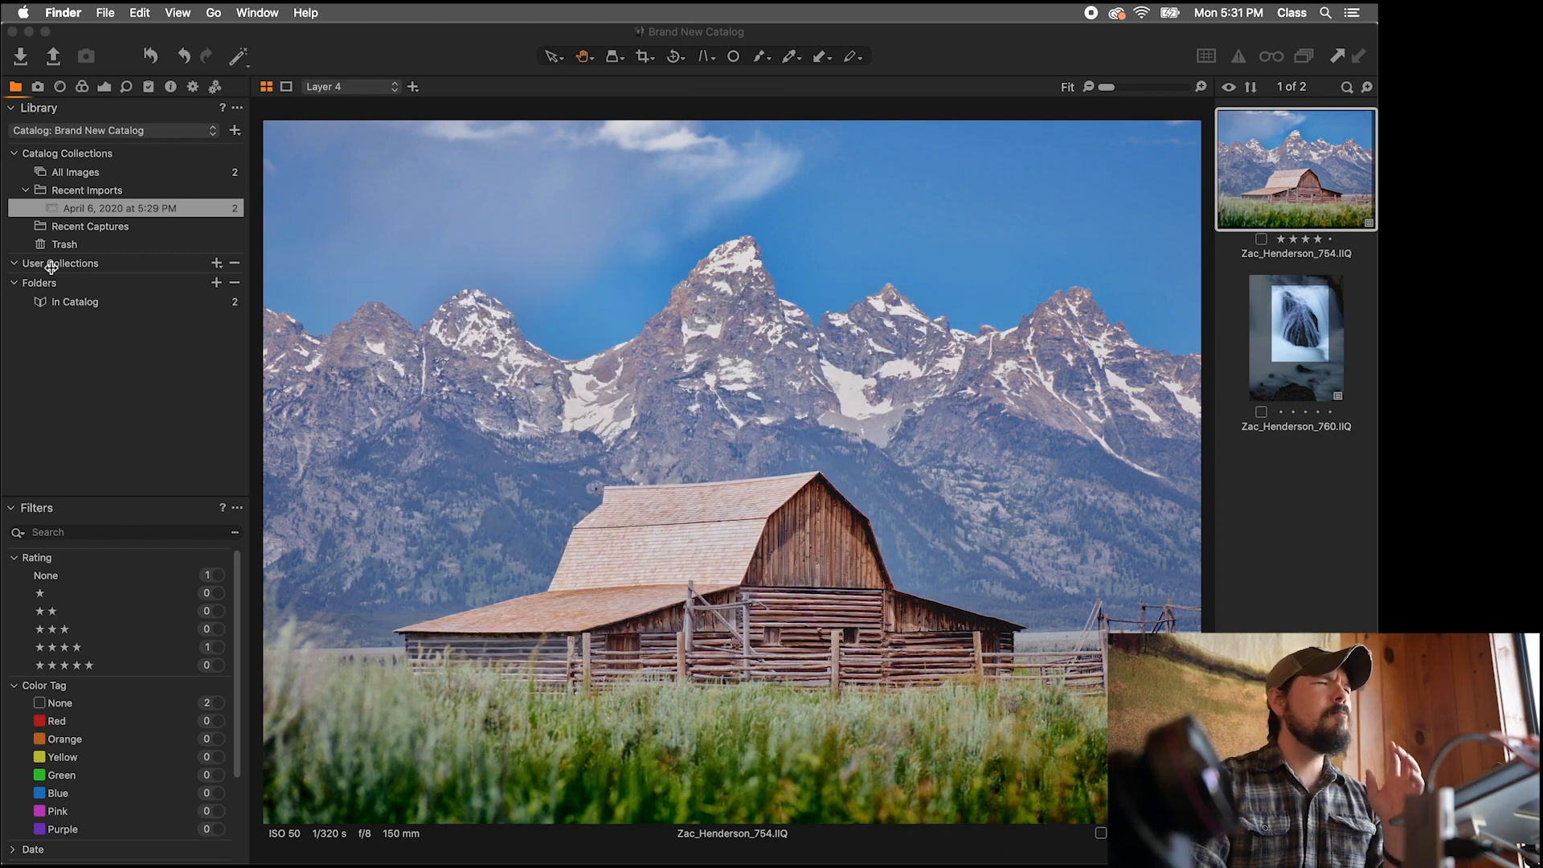
# Step: Start another image import in Capture One and examine the destination options, including choosing a folder, without picking one
pyautogui.click(21, 55)
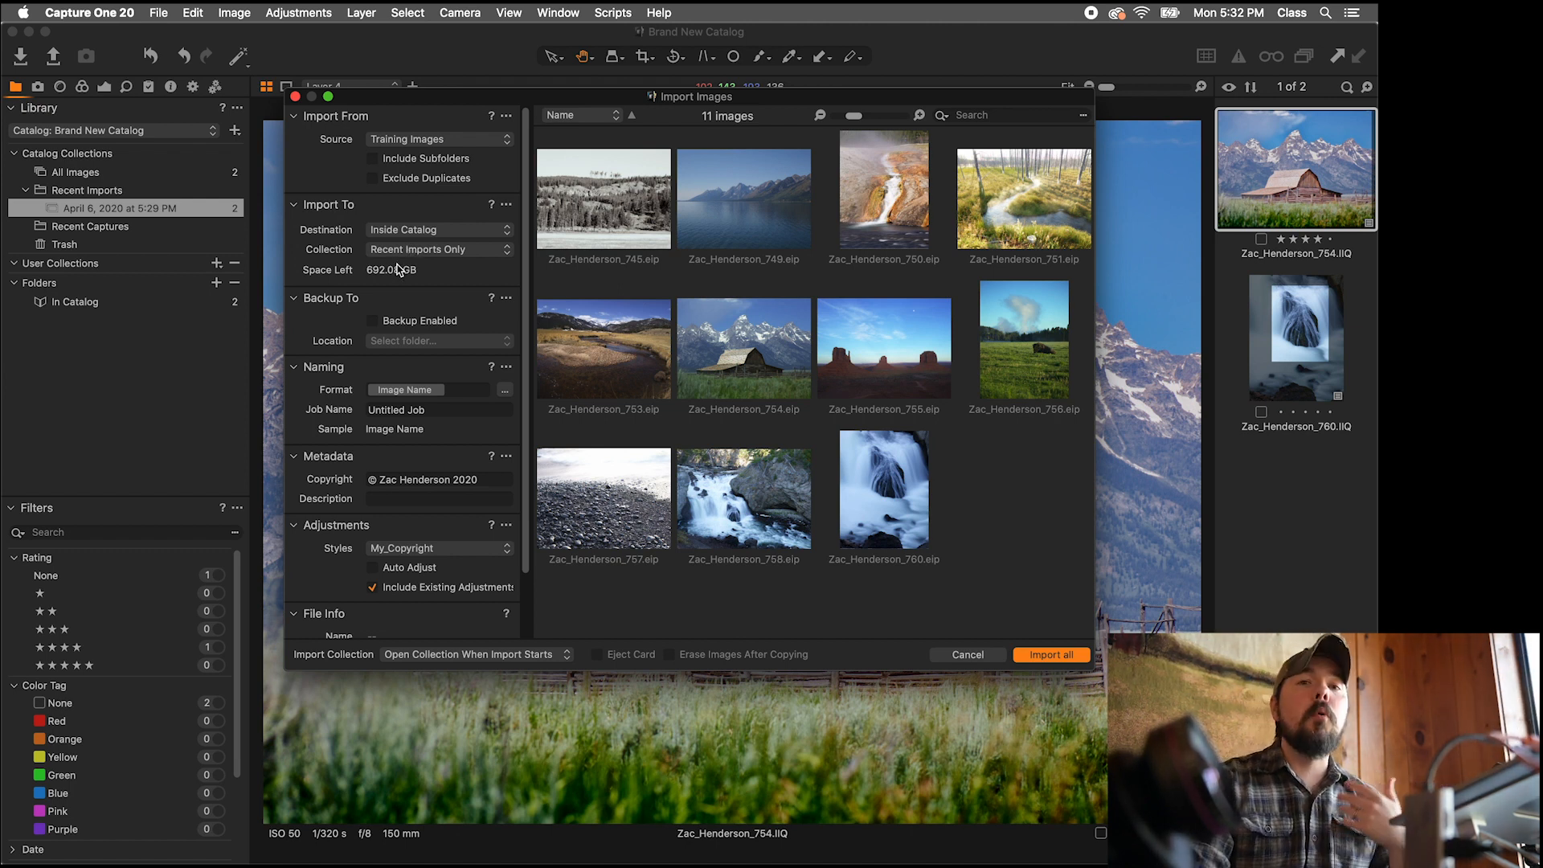
pyautogui.click(403, 230)
pyautogui.click(385, 232)
pyautogui.click(416, 233)
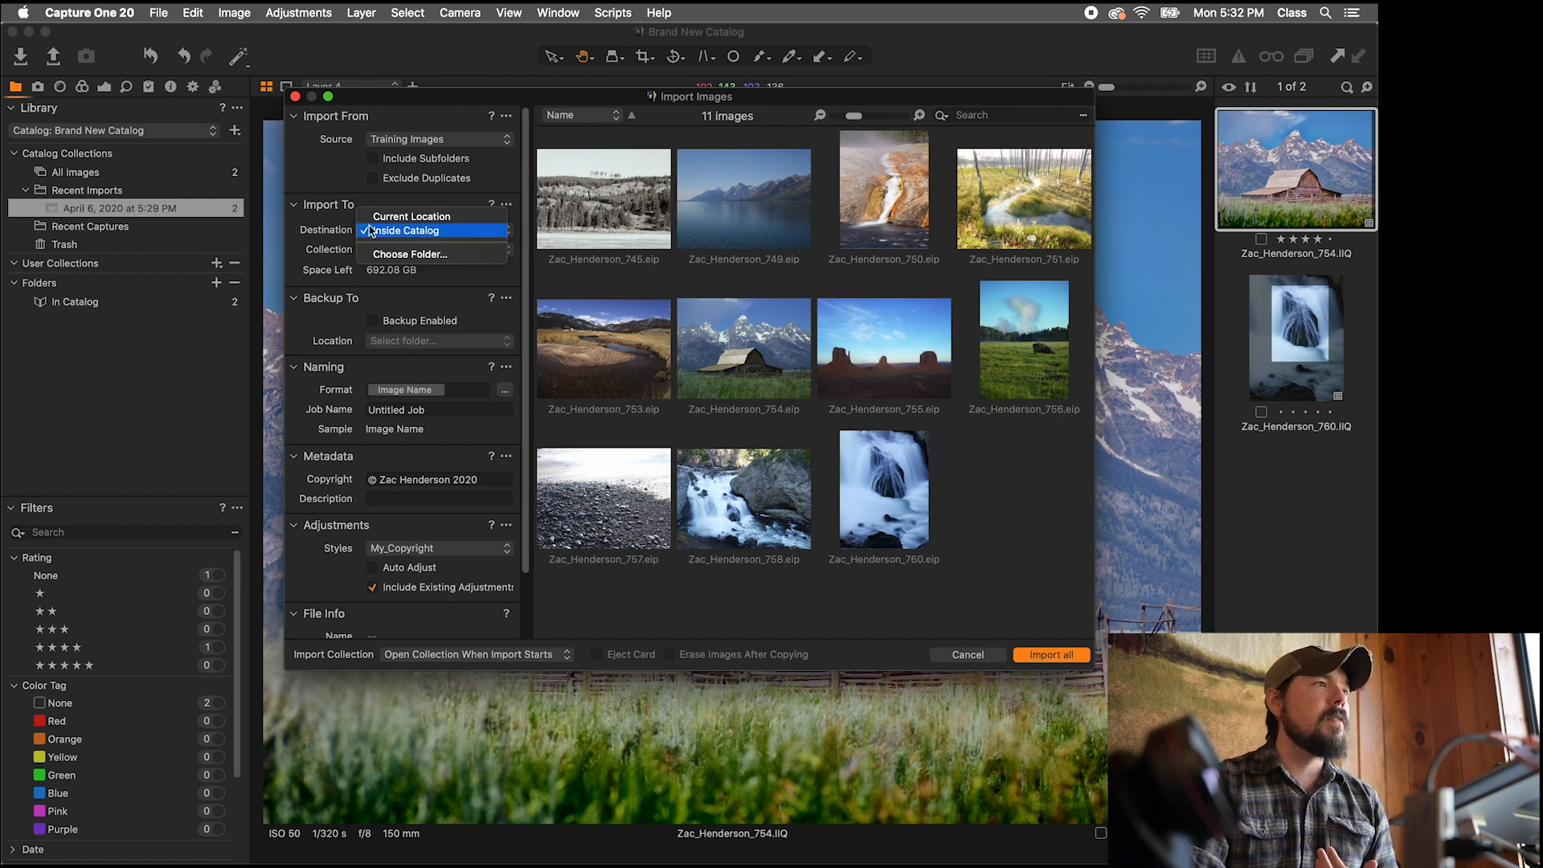
pyautogui.click(410, 254)
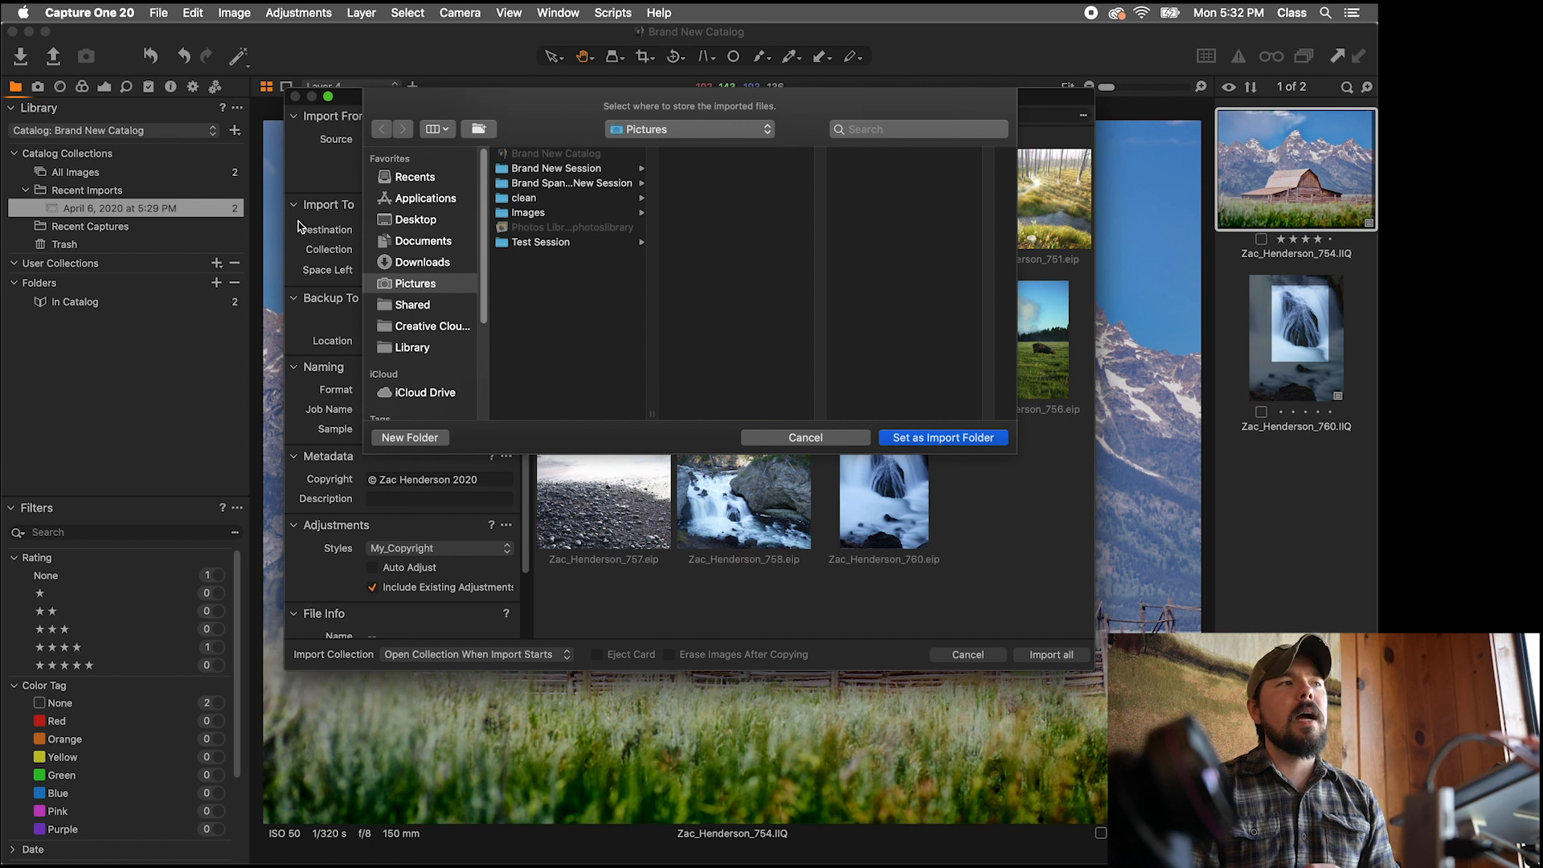
pyautogui.click(752, 438)
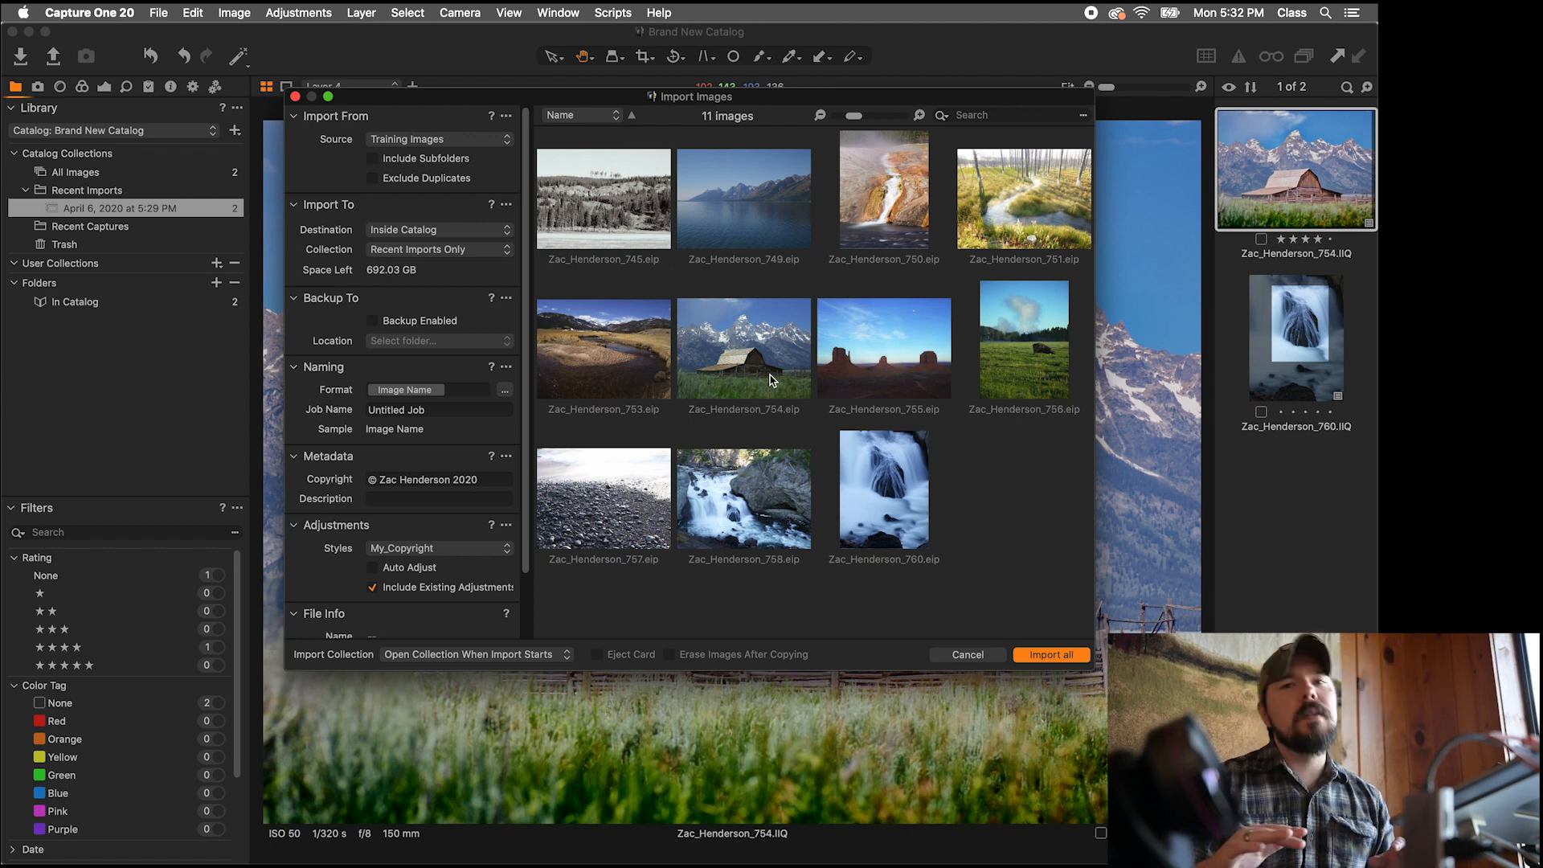
# Step: Set the import destination to Current Location and import all 11 Training Images
pyautogui.click(442, 229)
pyautogui.click(434, 216)
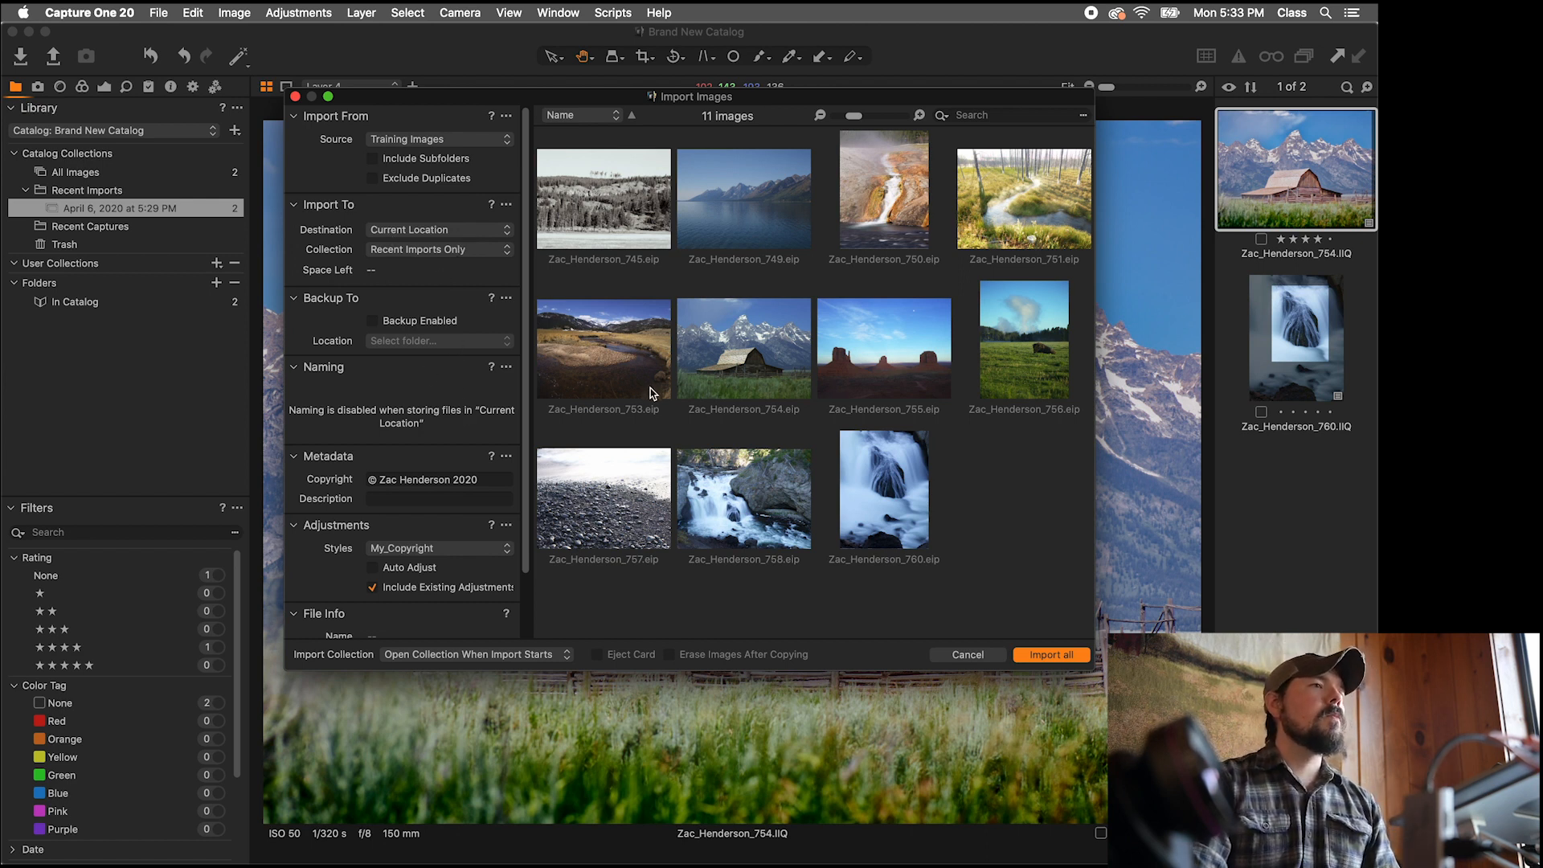
pyautogui.press('super+a')
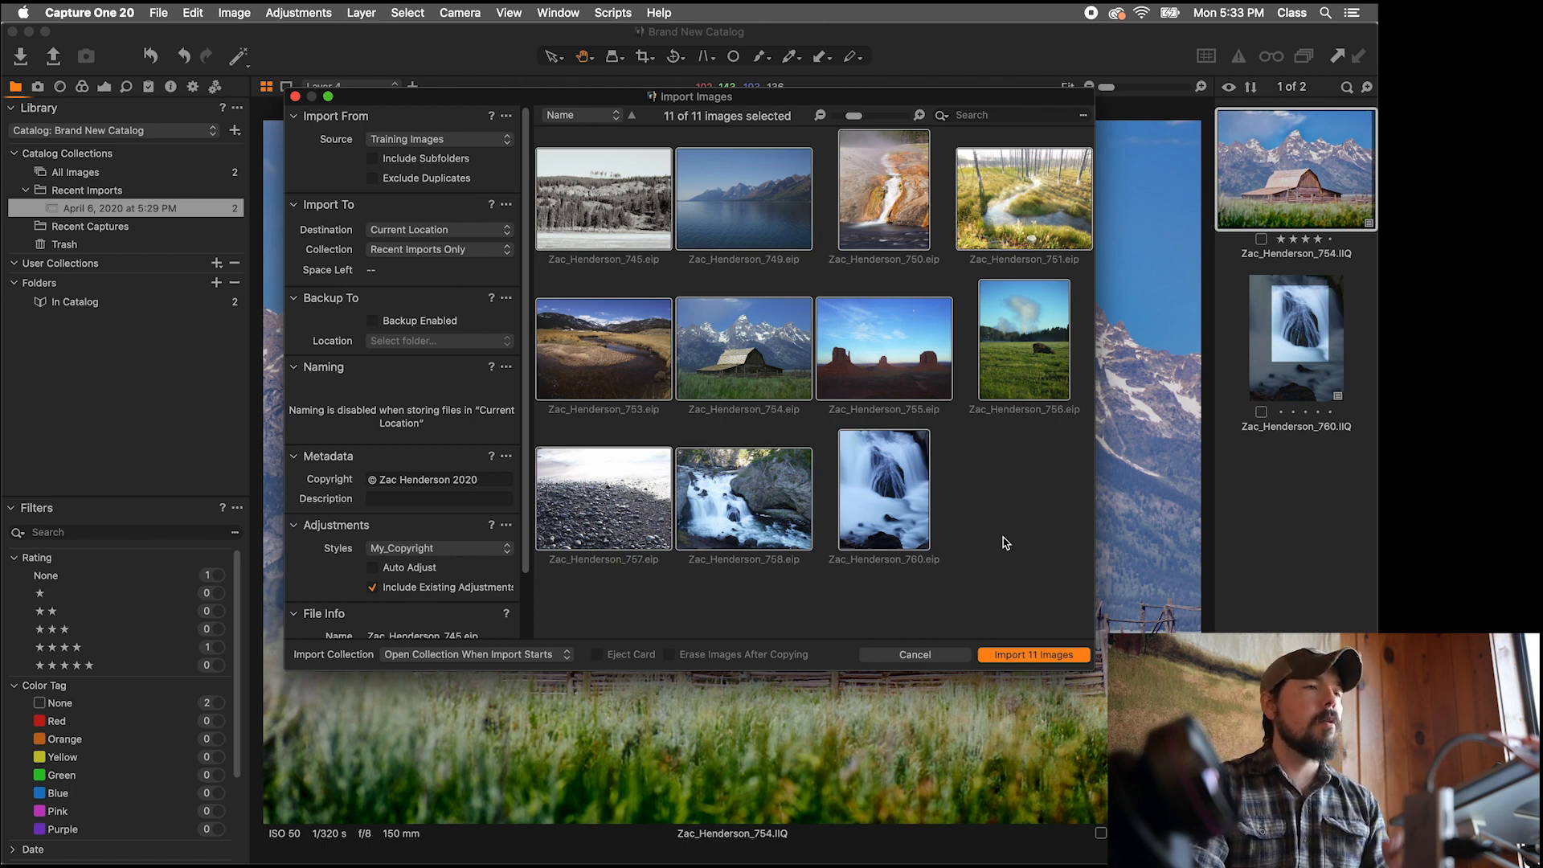
pyautogui.click(1026, 656)
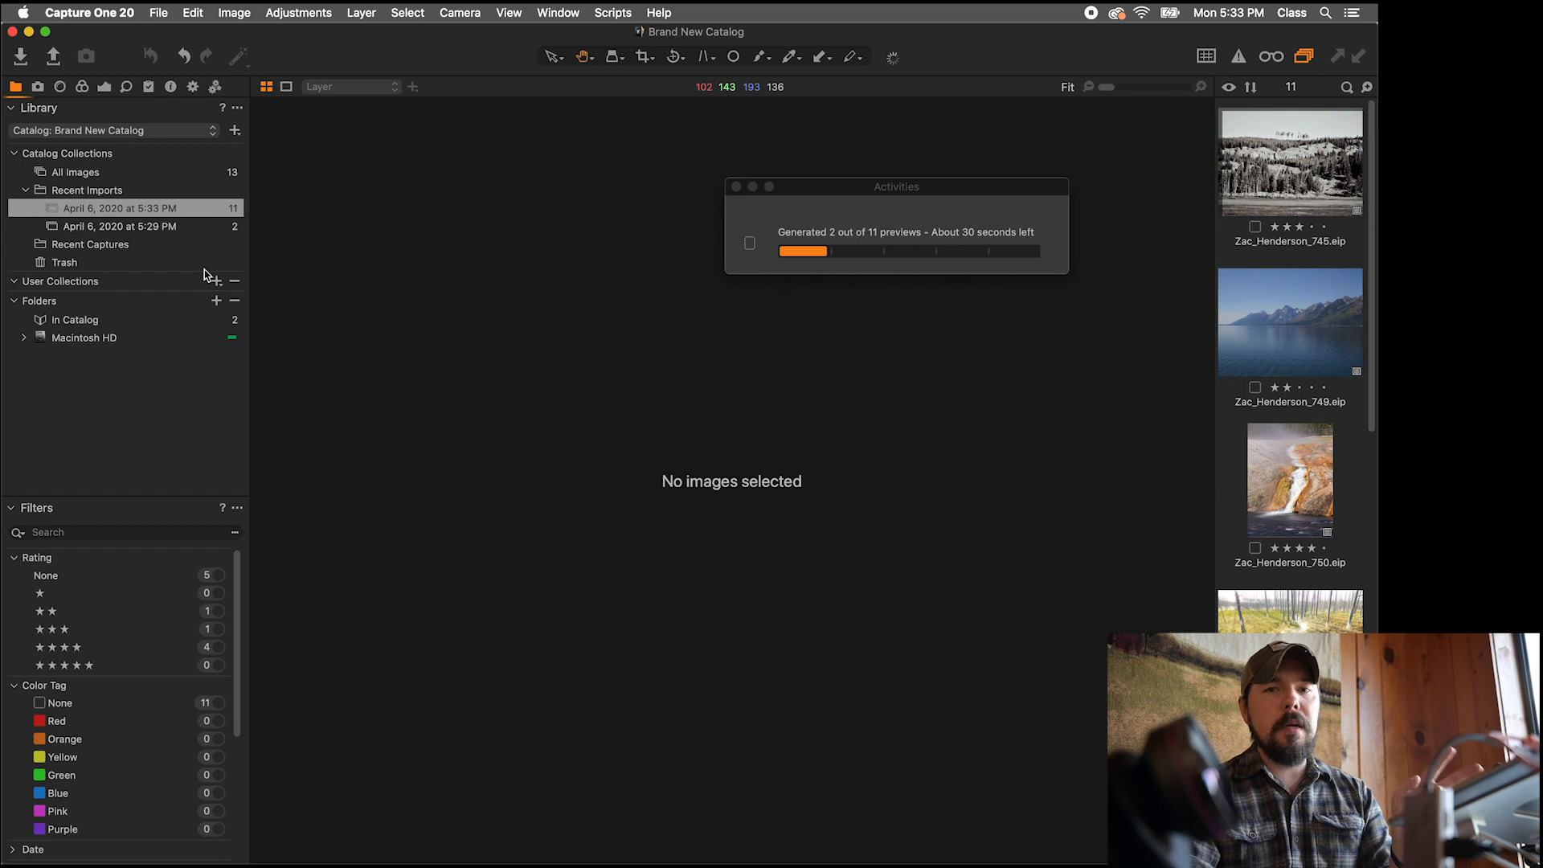
# Step: Compare the two recent imports and expand the Macintosh HD folder tree through Users and Shared to Training Images
pyautogui.click(183, 229)
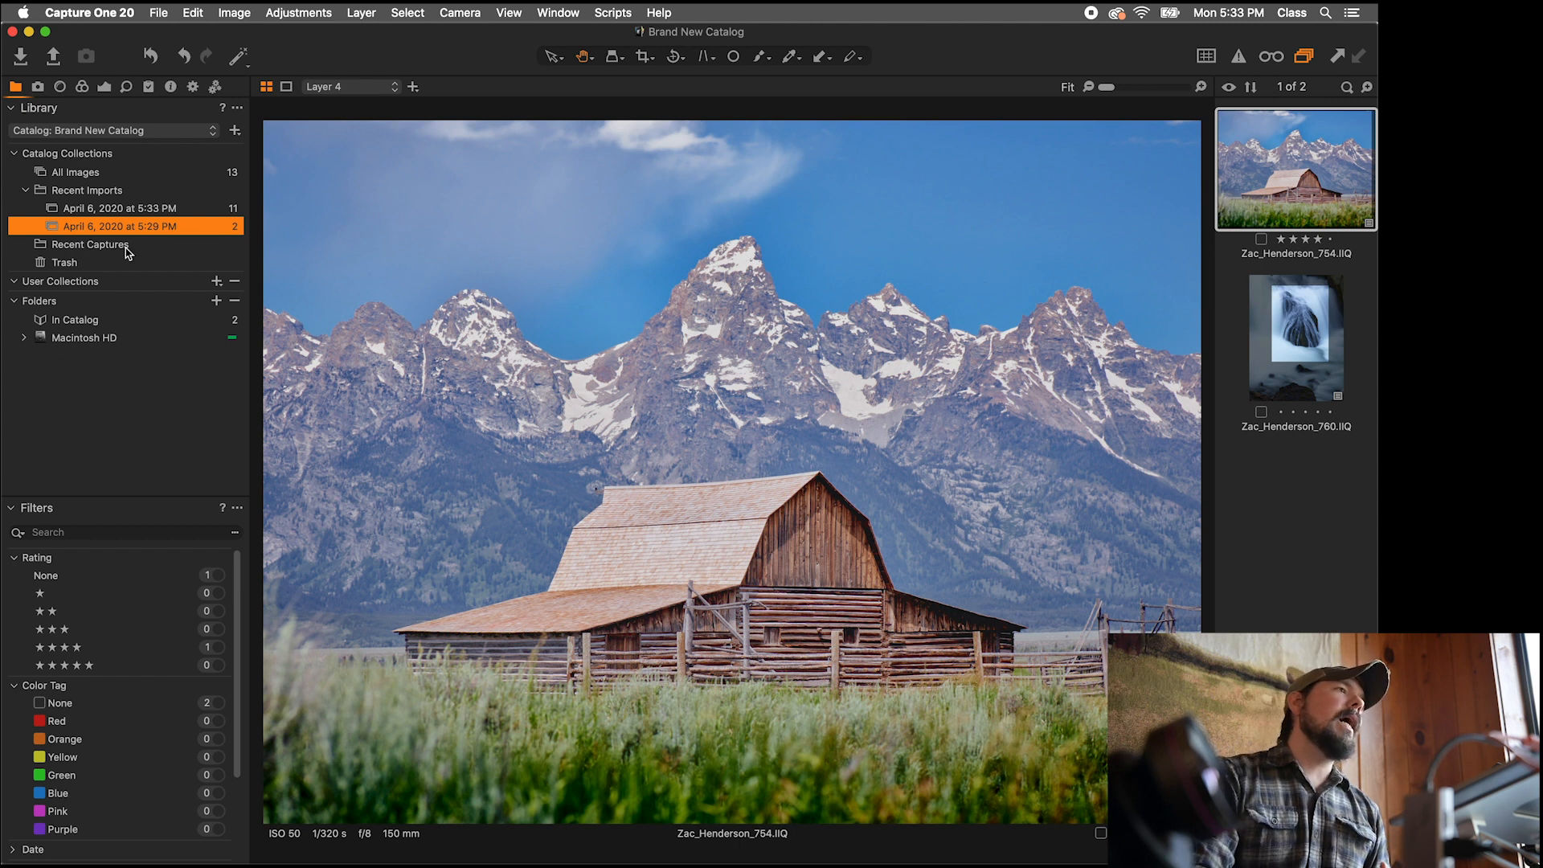
pyautogui.click(113, 208)
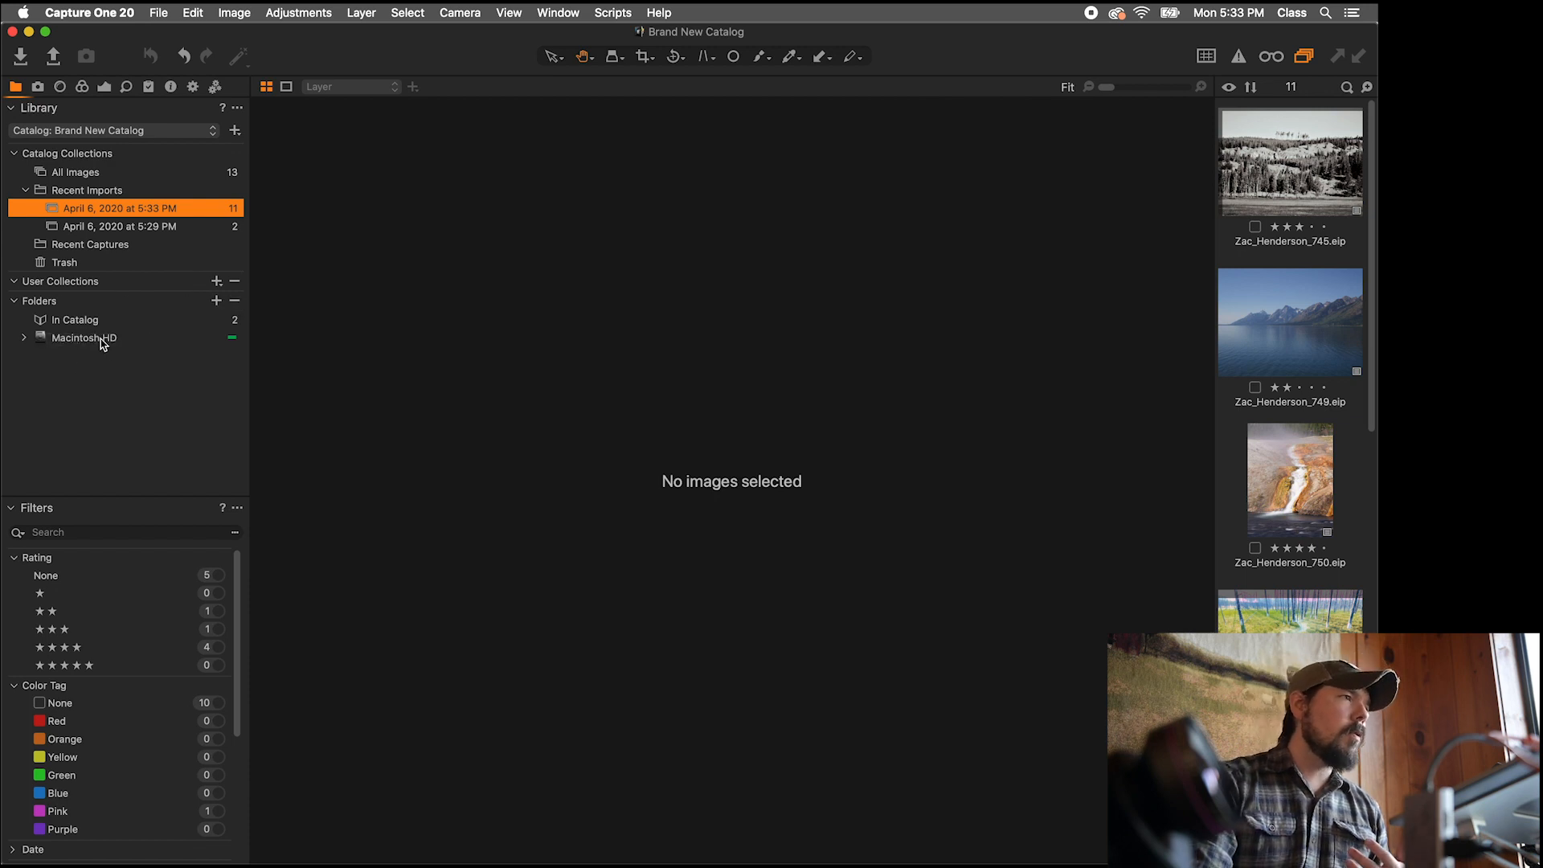
pyautogui.click(25, 337)
pyautogui.click(37, 356)
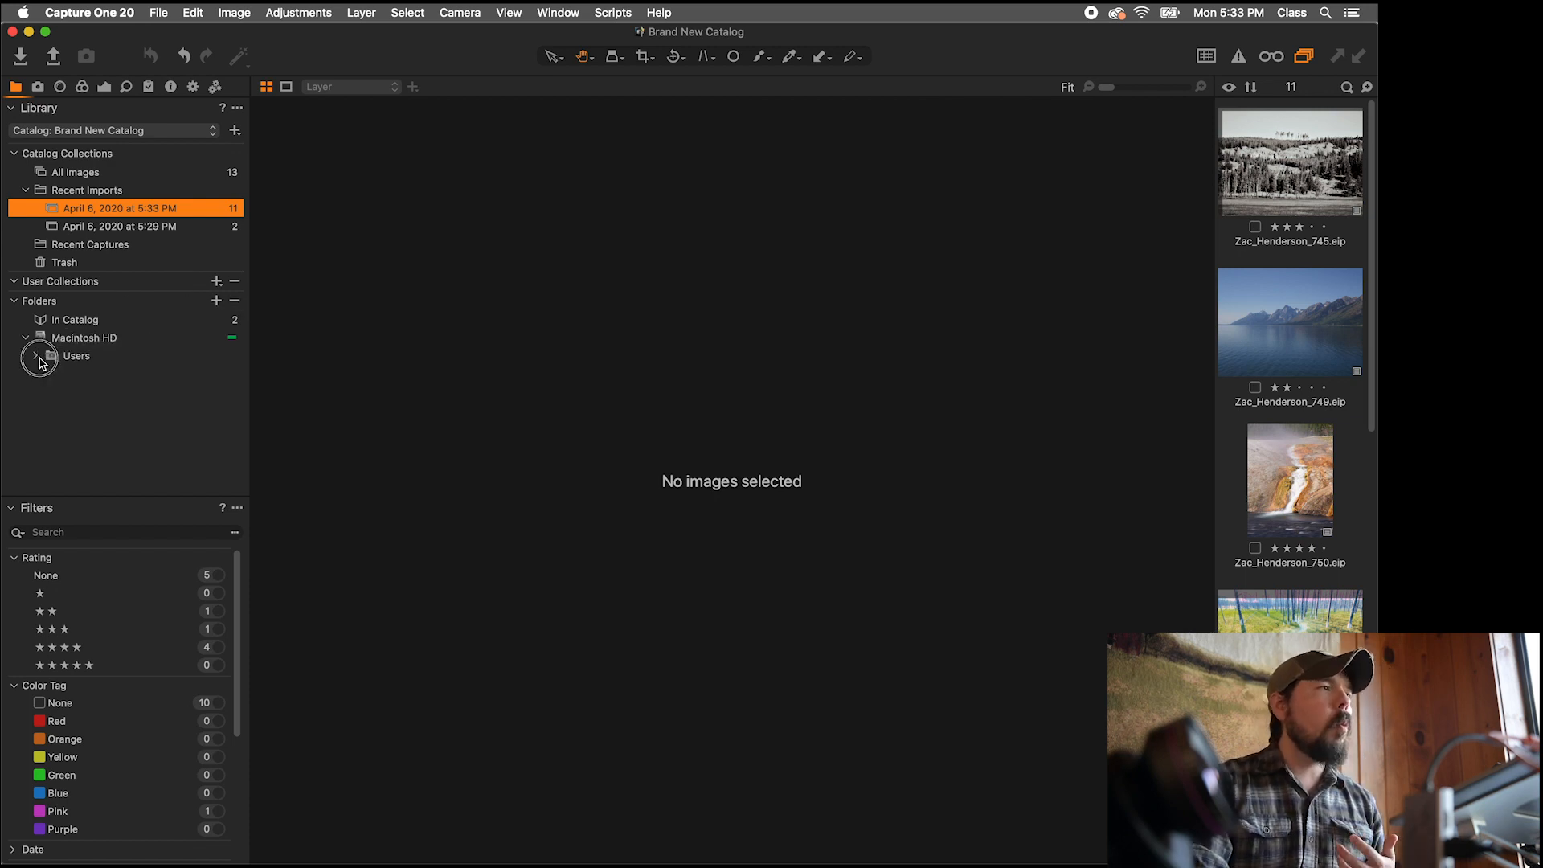
pyautogui.click(47, 373)
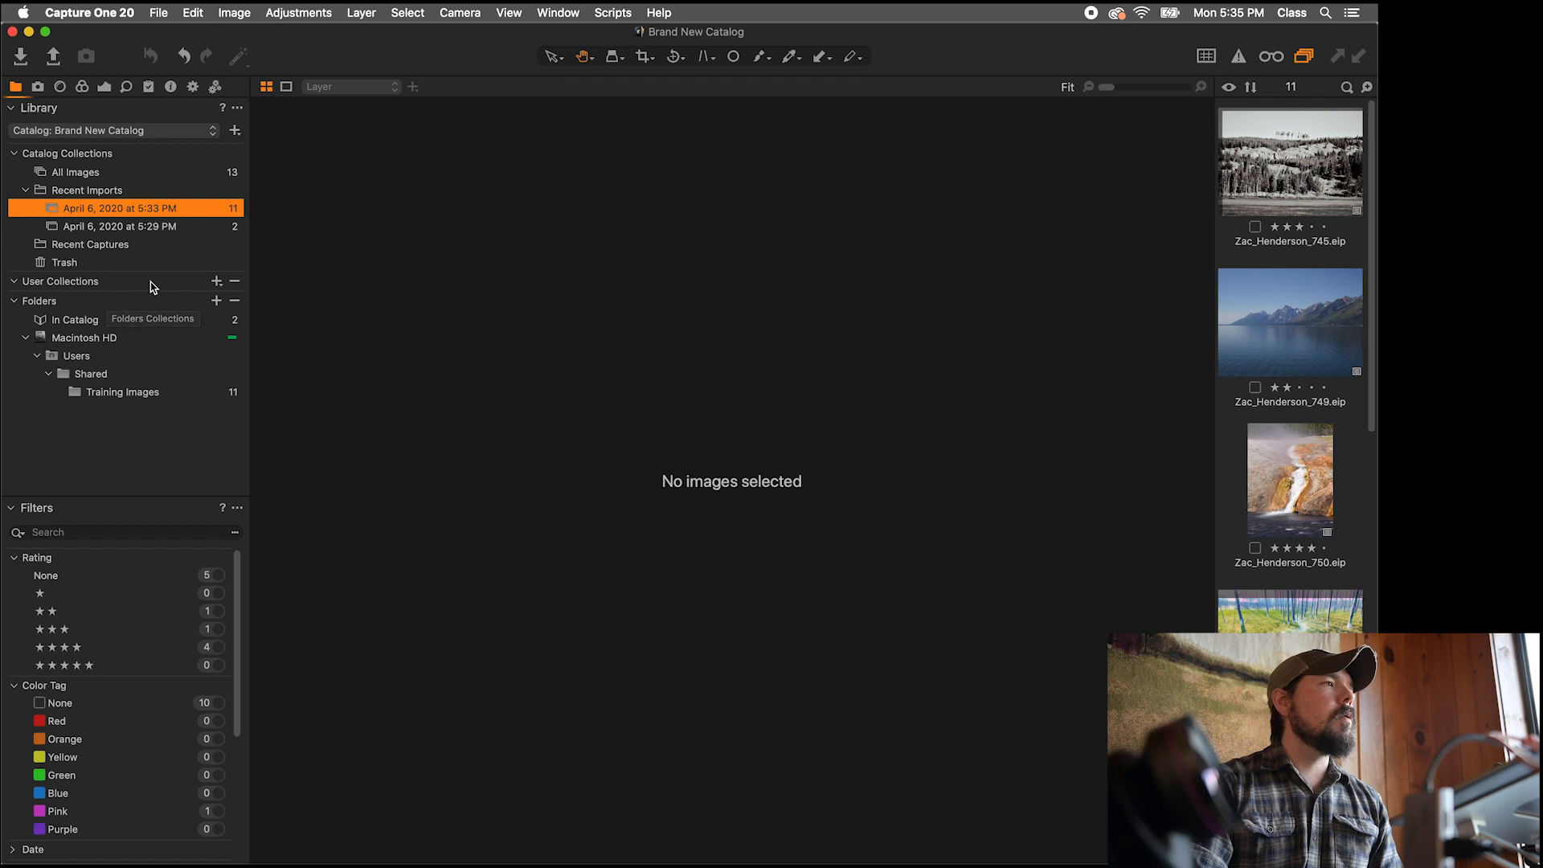
# Step: Create a group named USA in the user collections
pyautogui.click(217, 282)
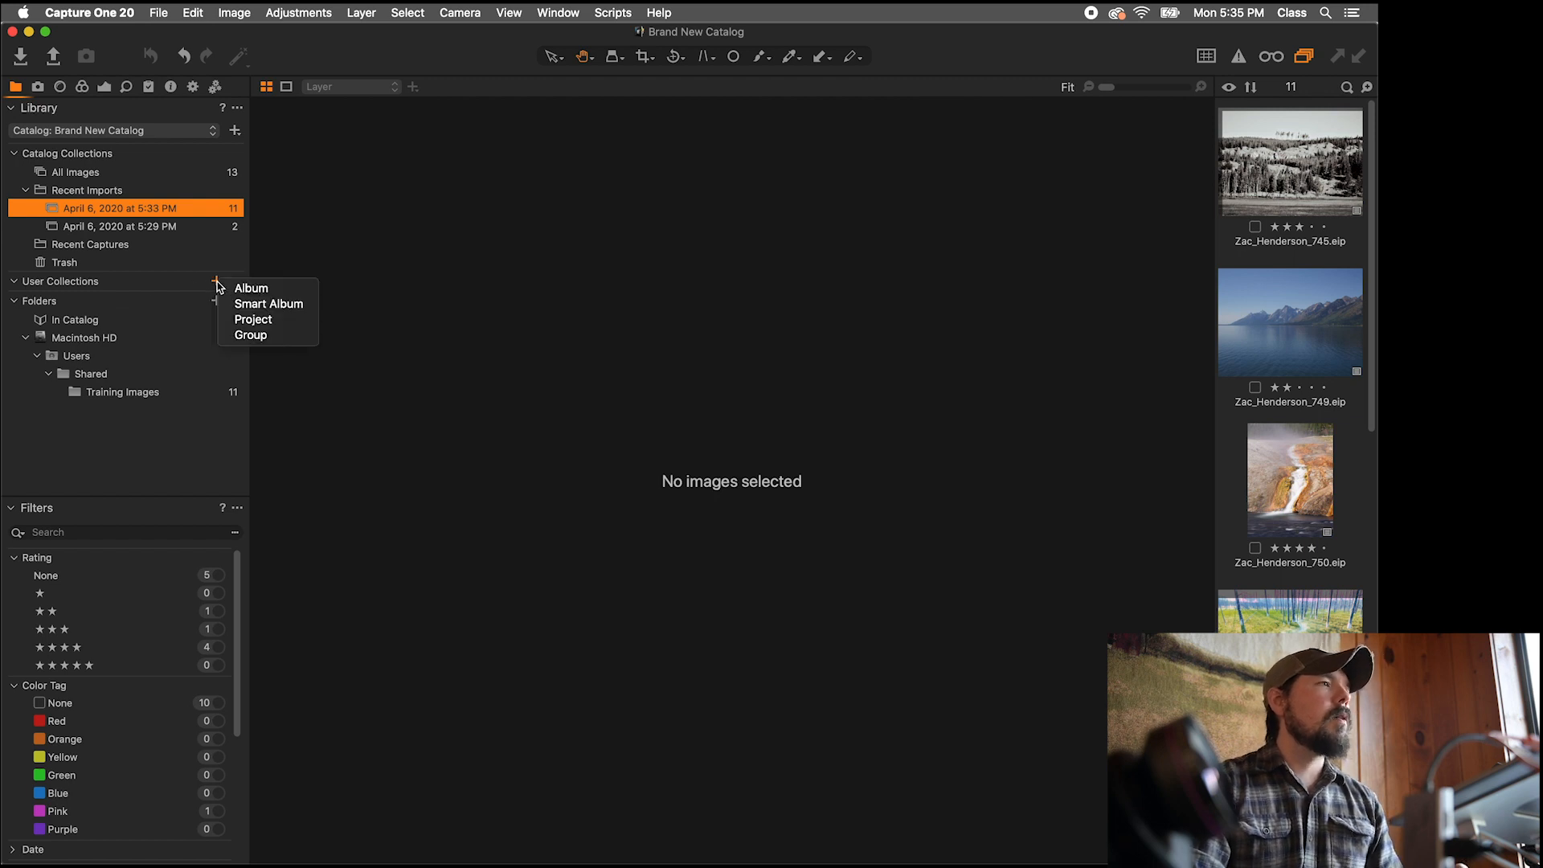
pyautogui.click(283, 336)
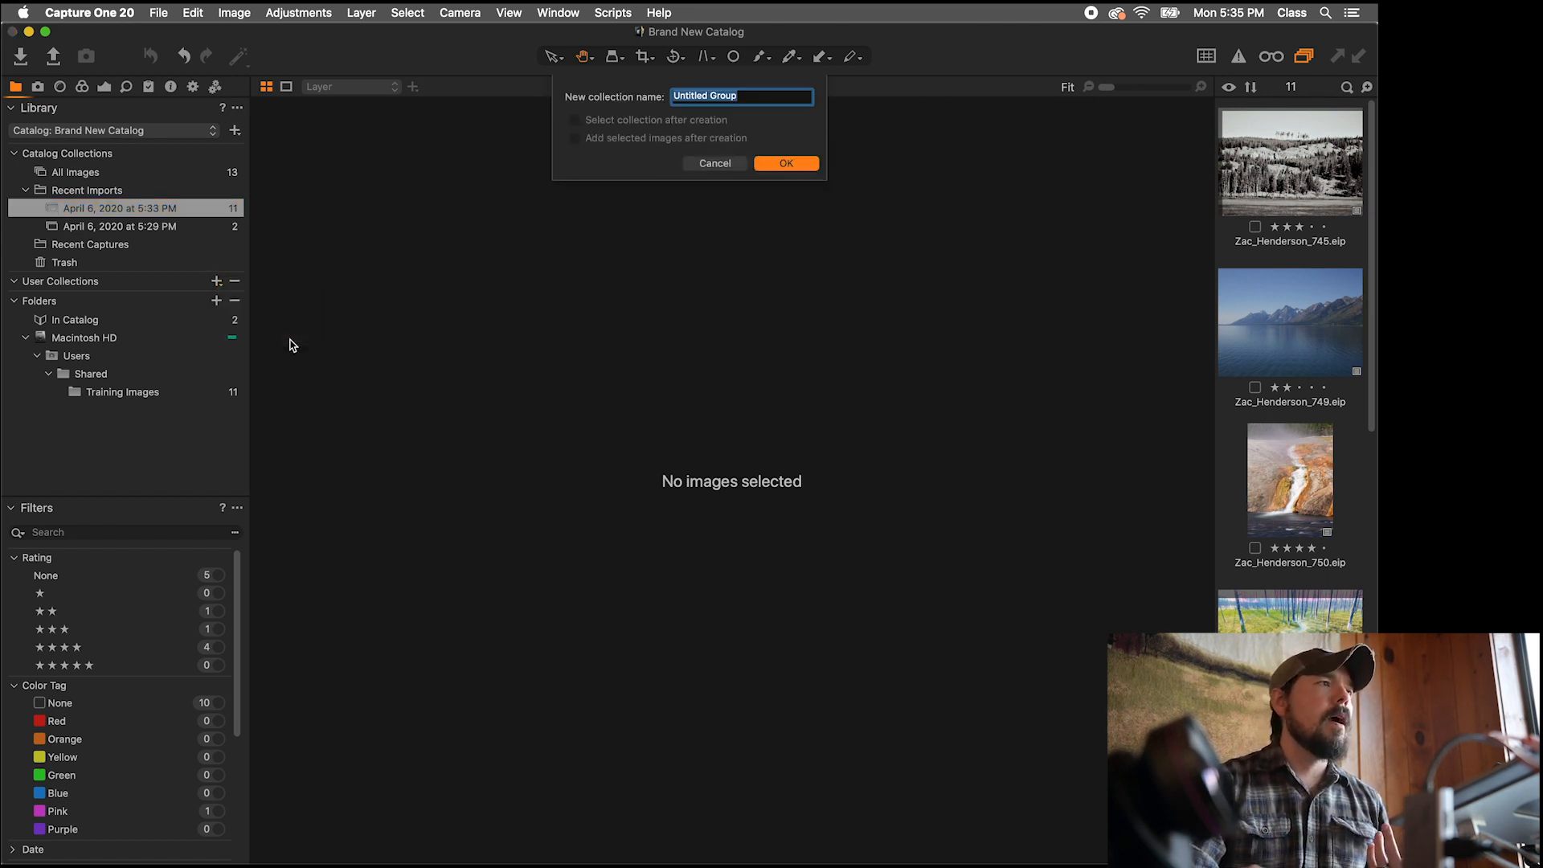
pyautogui.write('USA')
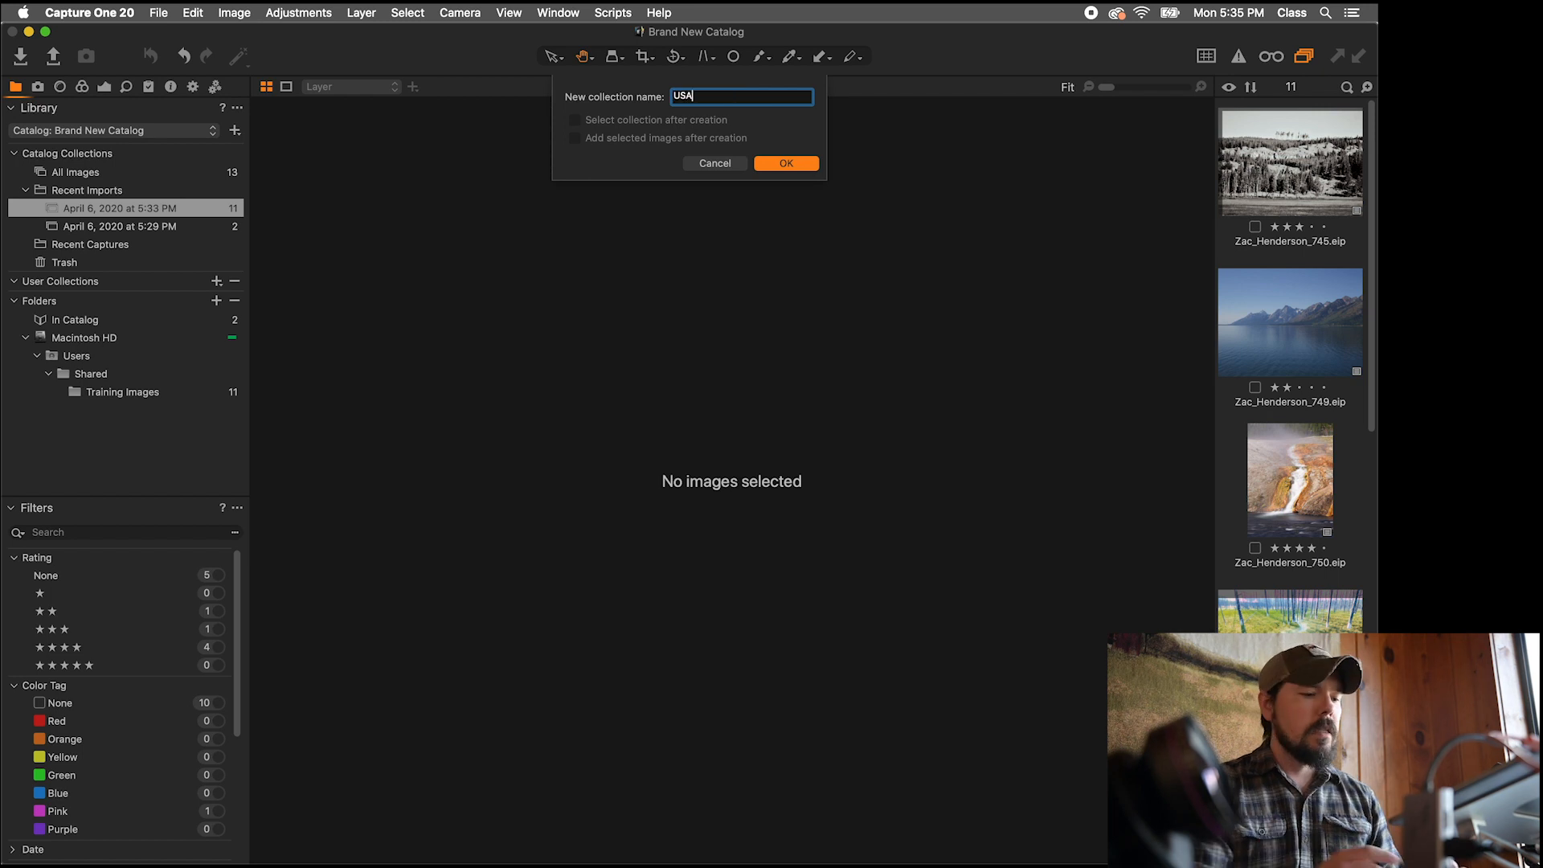
pyautogui.click(760, 164)
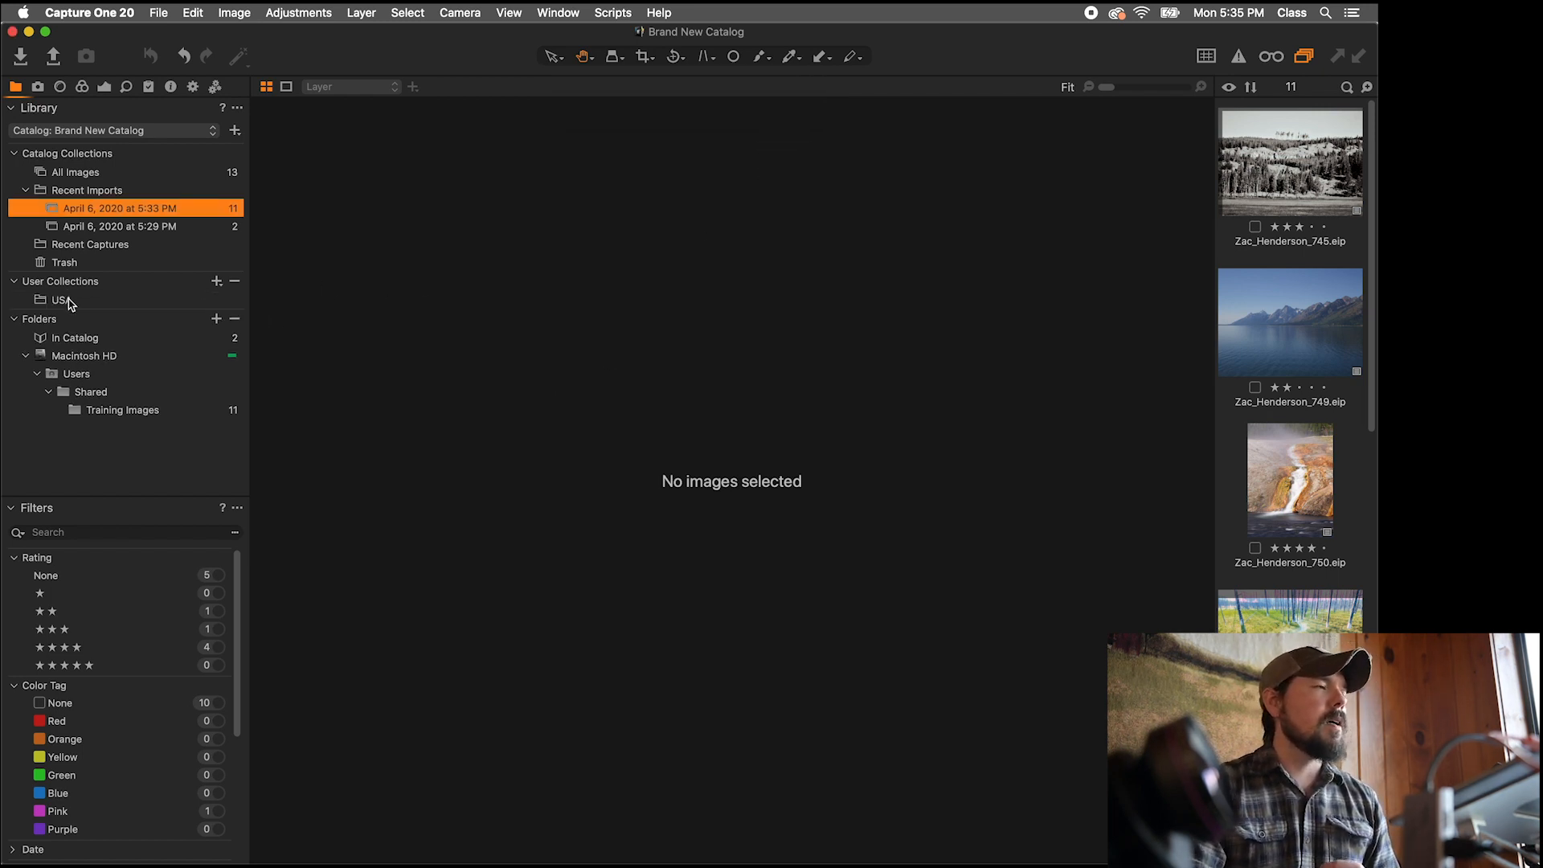
# Step: Create a group named Utah inside the USA group
pyautogui.click(69, 303)
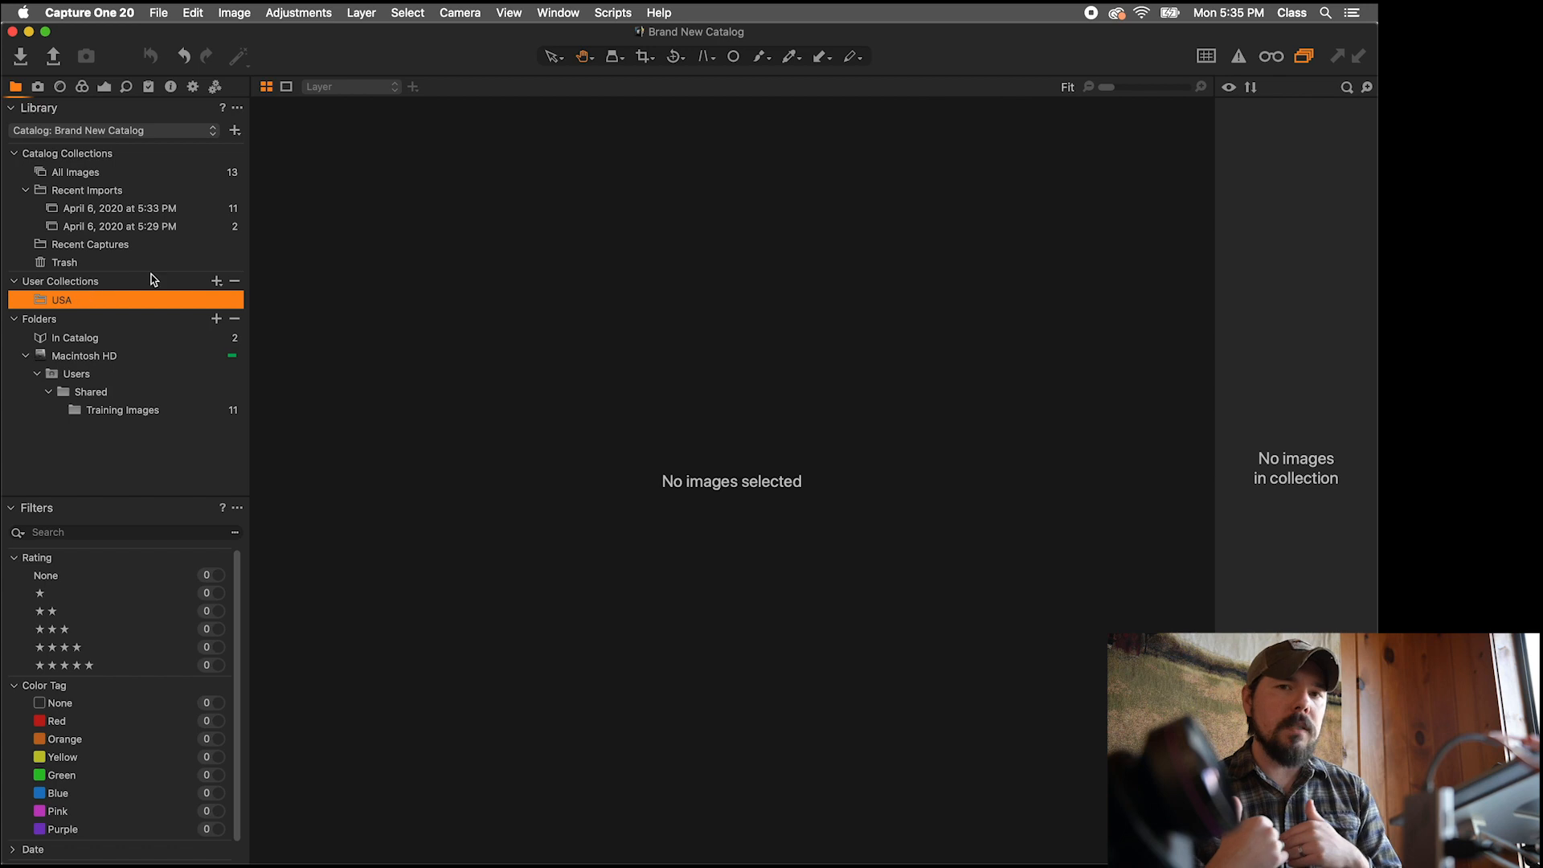
pyautogui.click(217, 283)
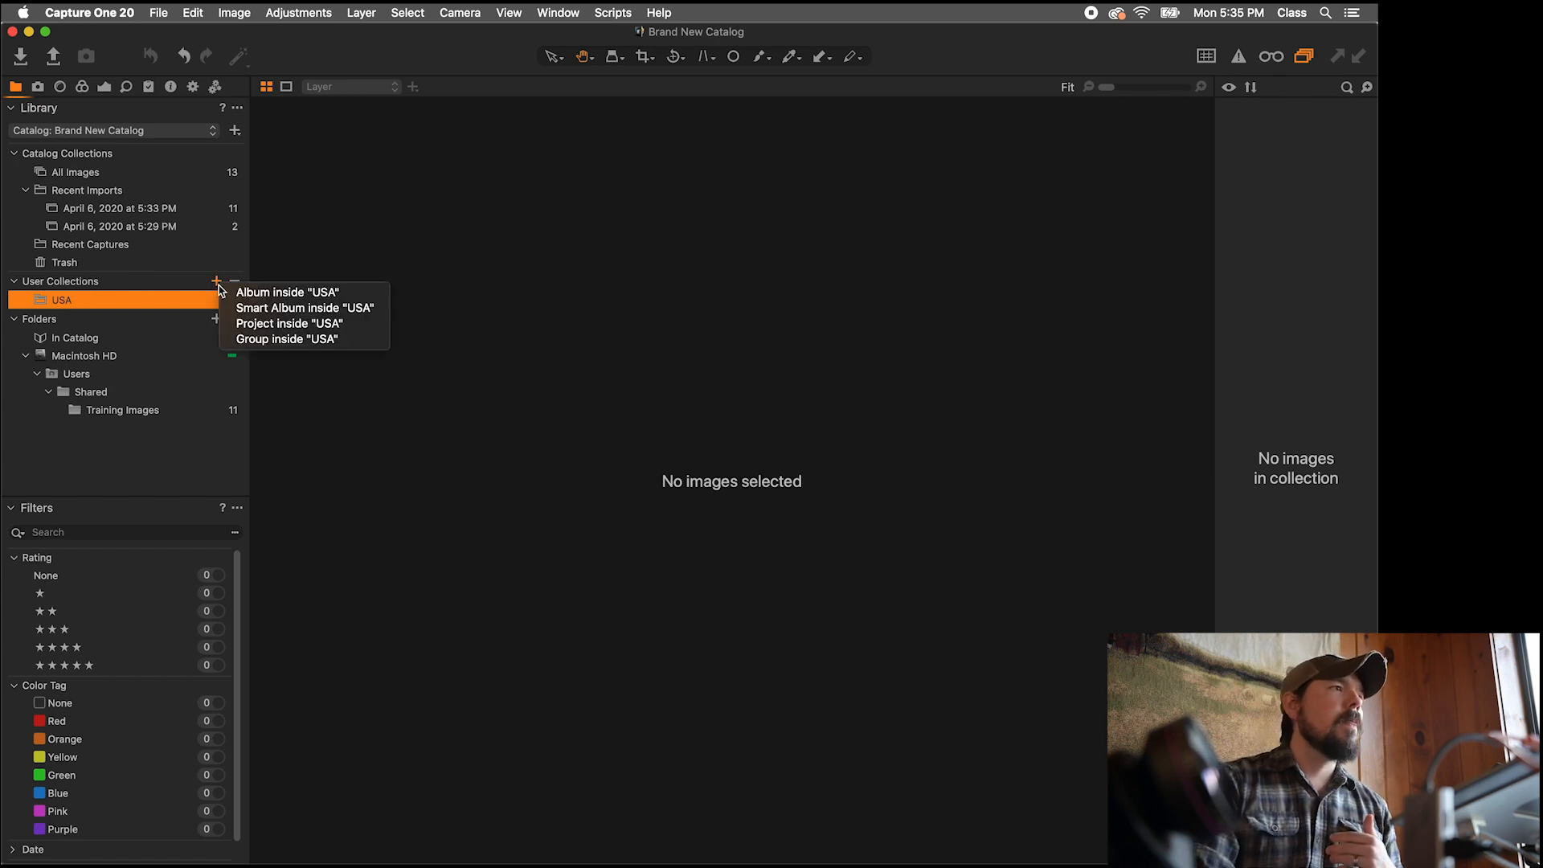
pyautogui.click(276, 344)
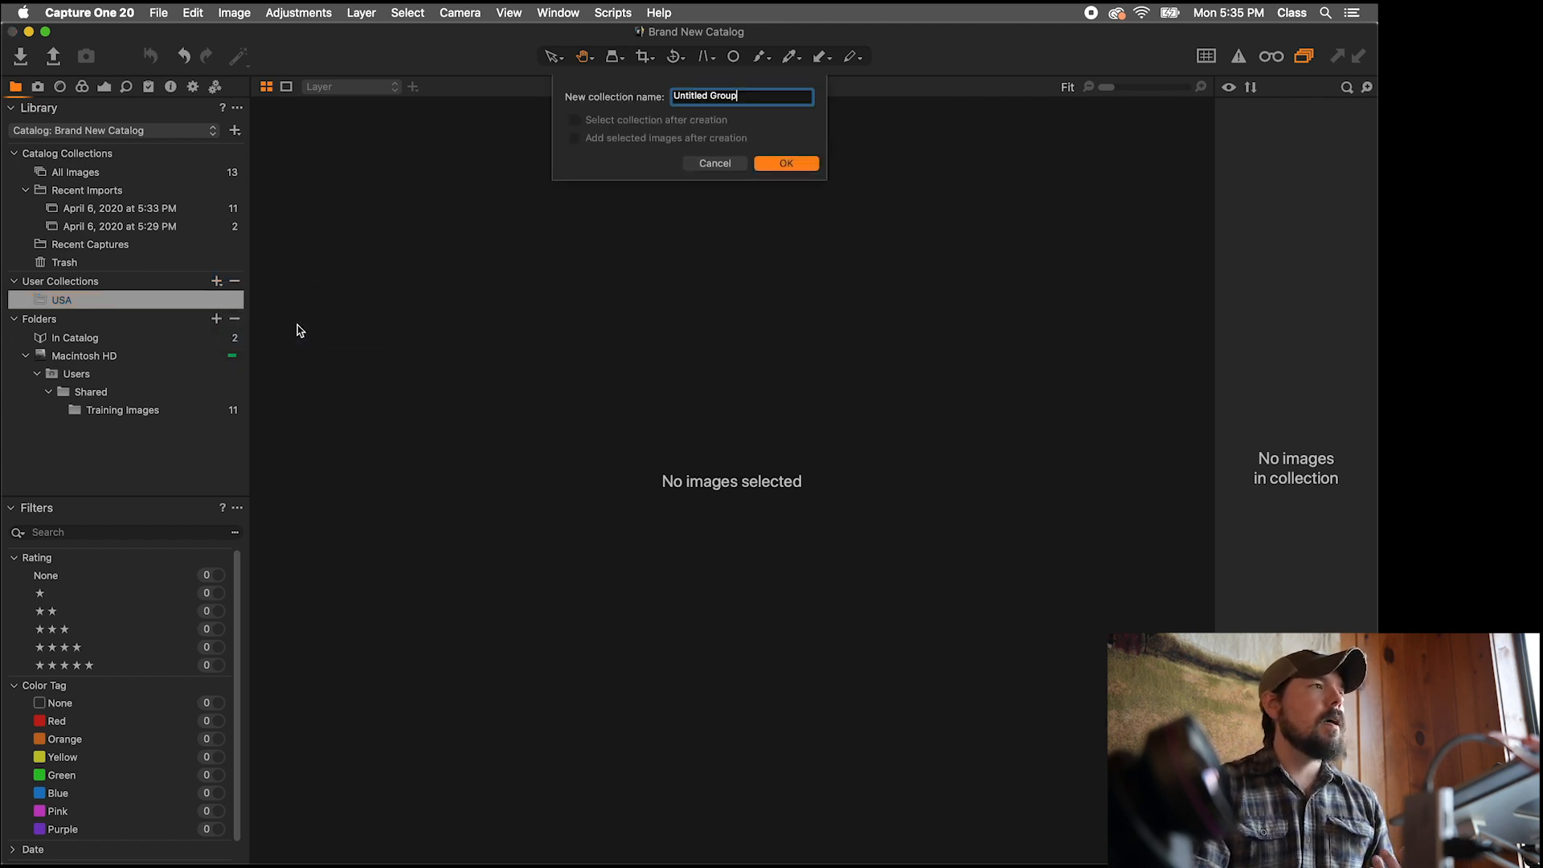
pyautogui.press('super+a')
pyautogui.write('U')
pyautogui.press('Return')
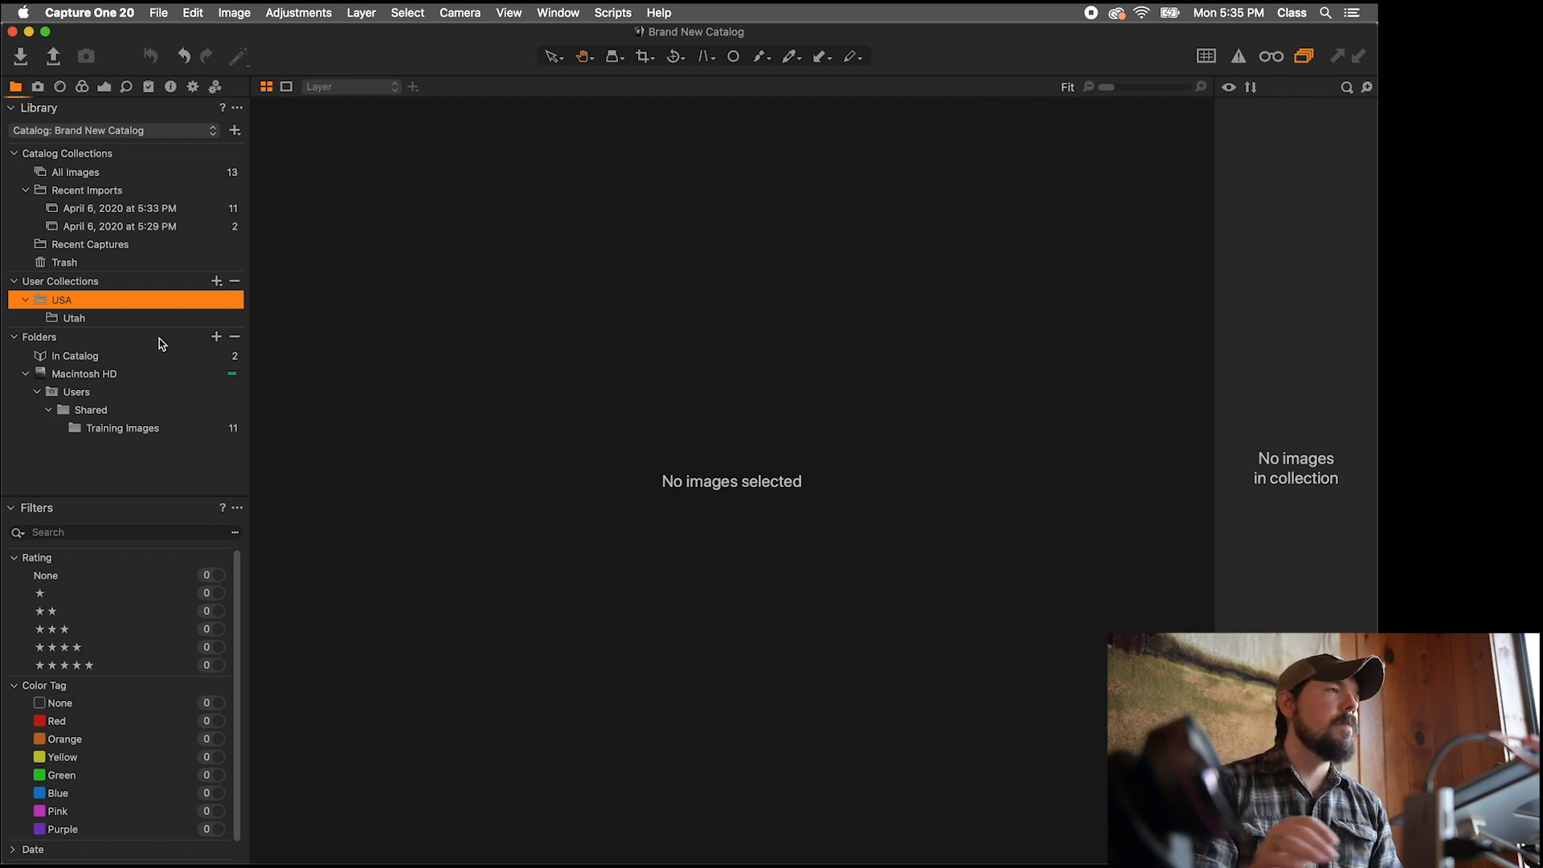
# Step: Create a project named Arches National Park inside the Utah group
pyautogui.click(140, 323)
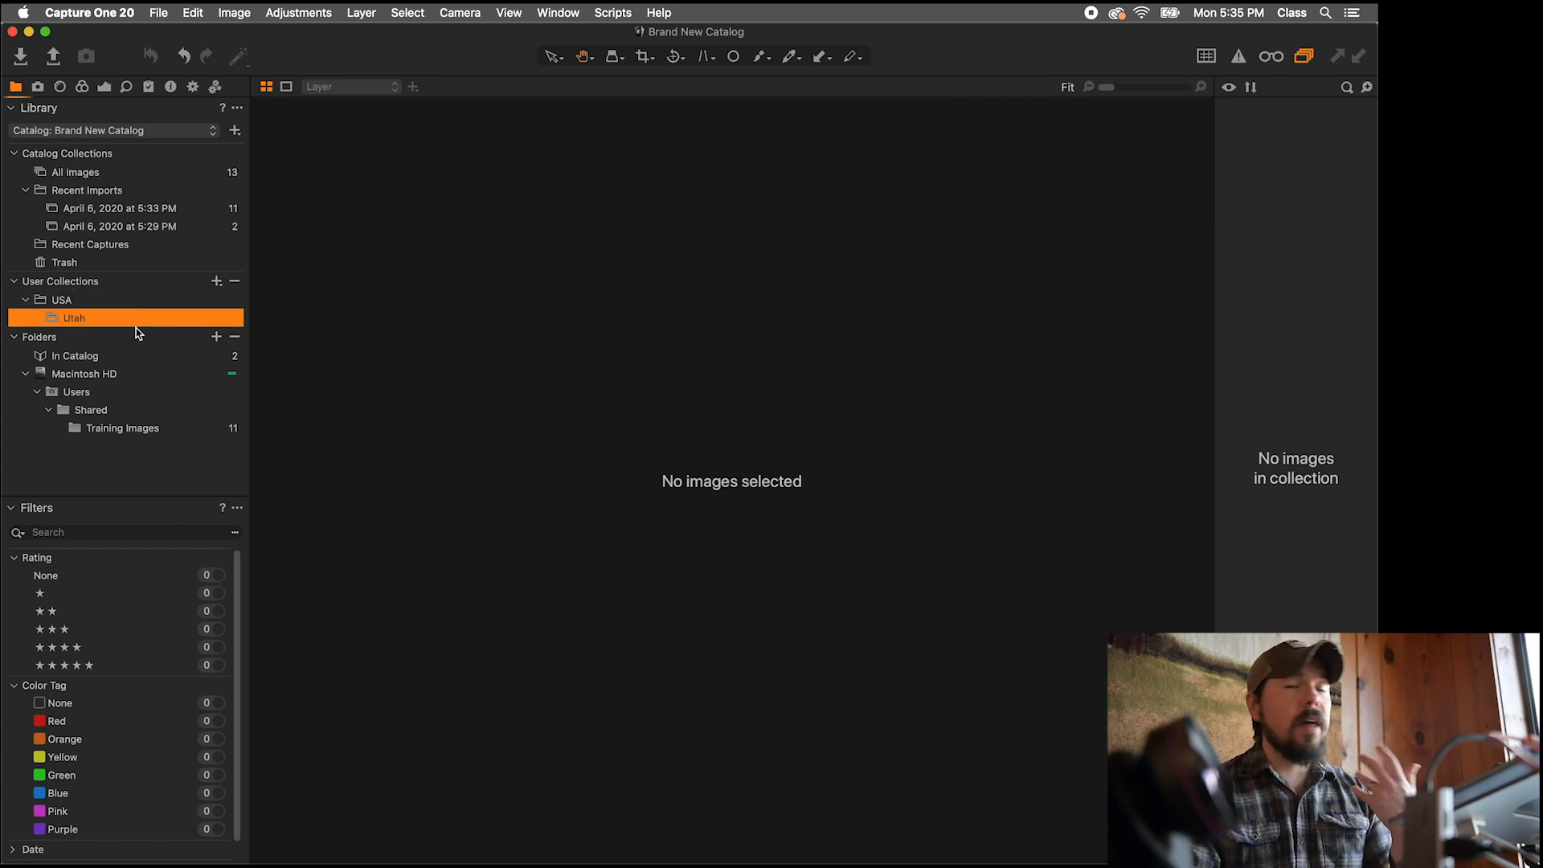
pyautogui.click(216, 281)
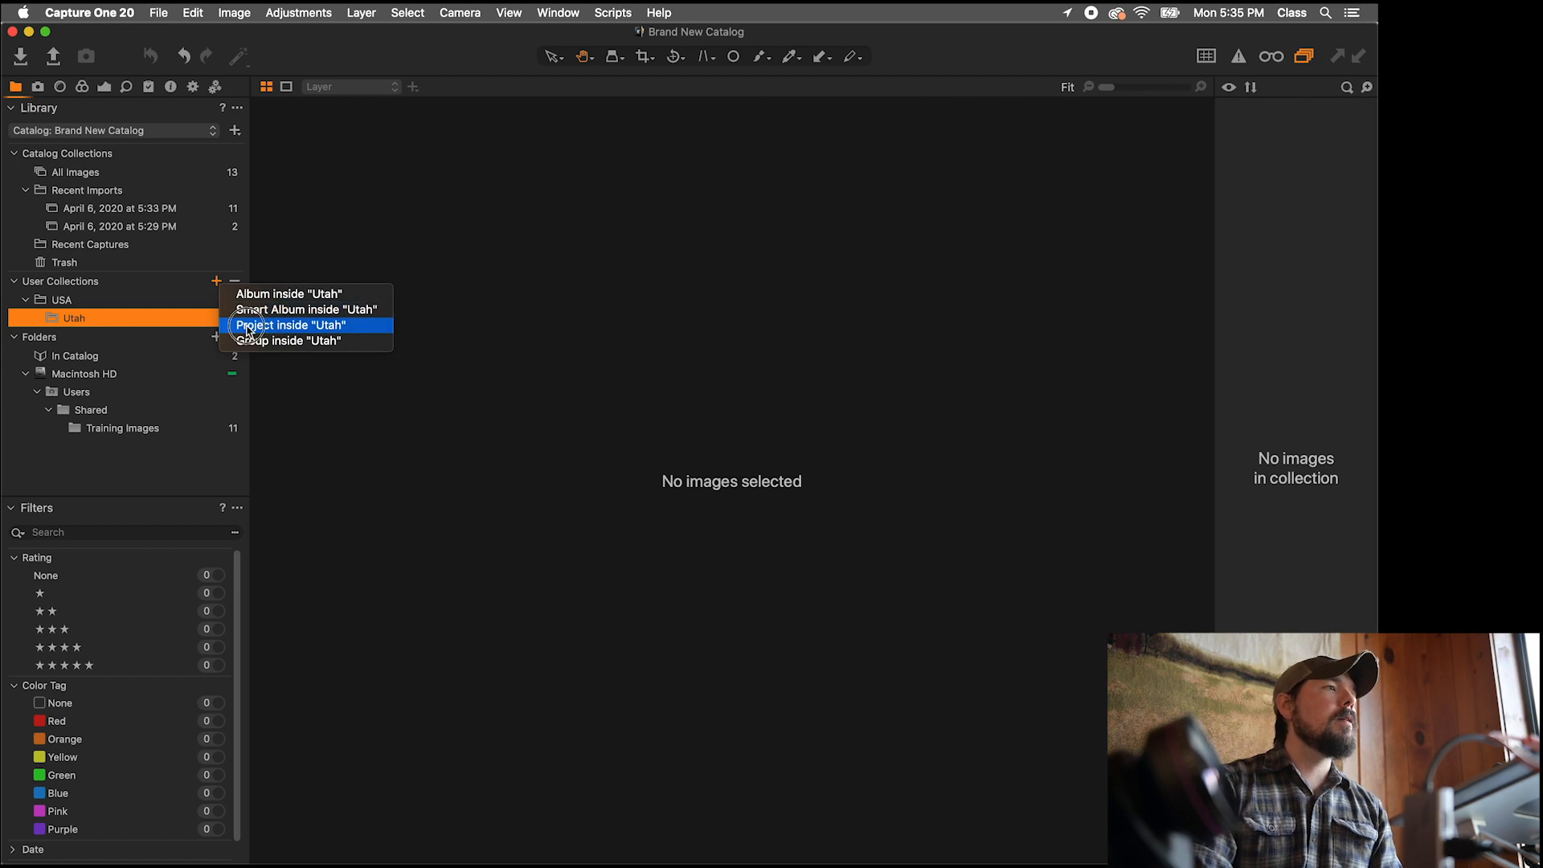
pyautogui.click(241, 324)
pyautogui.write('Arches Natio')
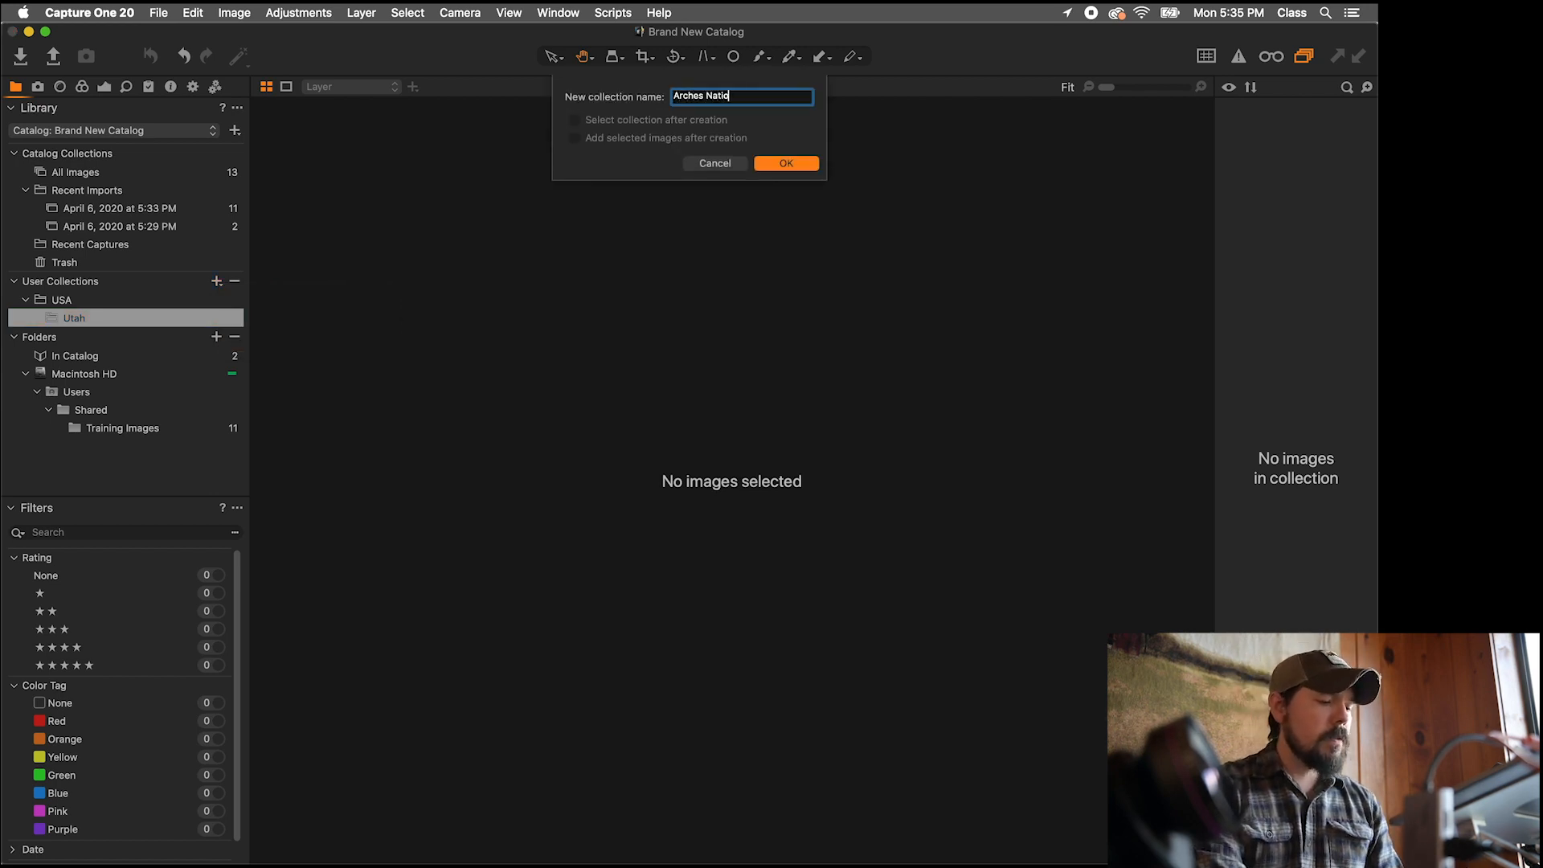
pyautogui.write('nal Park')
pyautogui.press('Return')
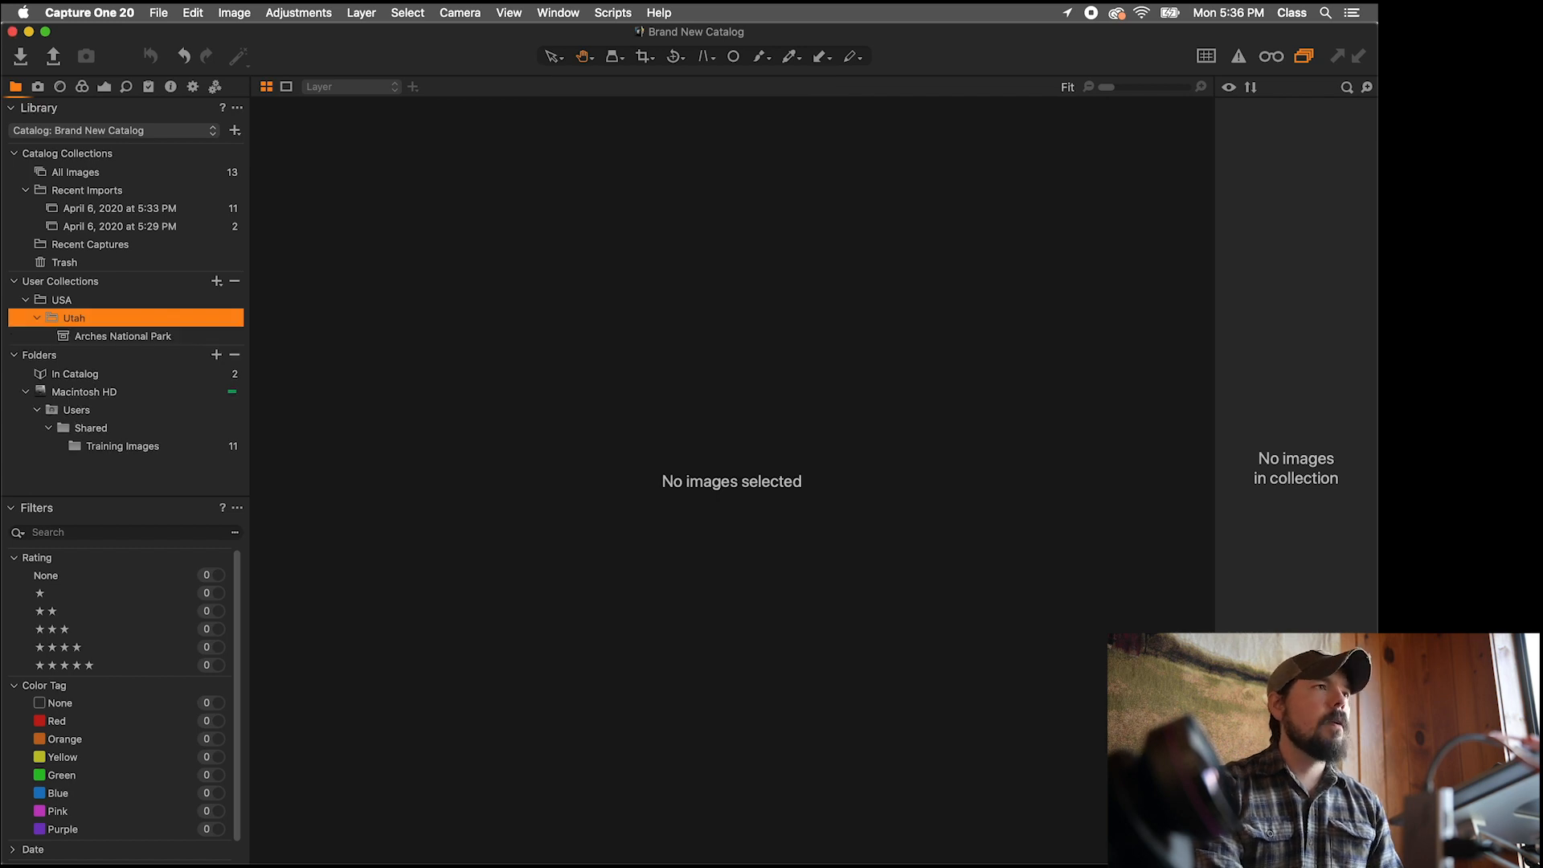
# Step: Create an album named Delicate Arch inside the Arches National Park project
pyautogui.click(175, 337)
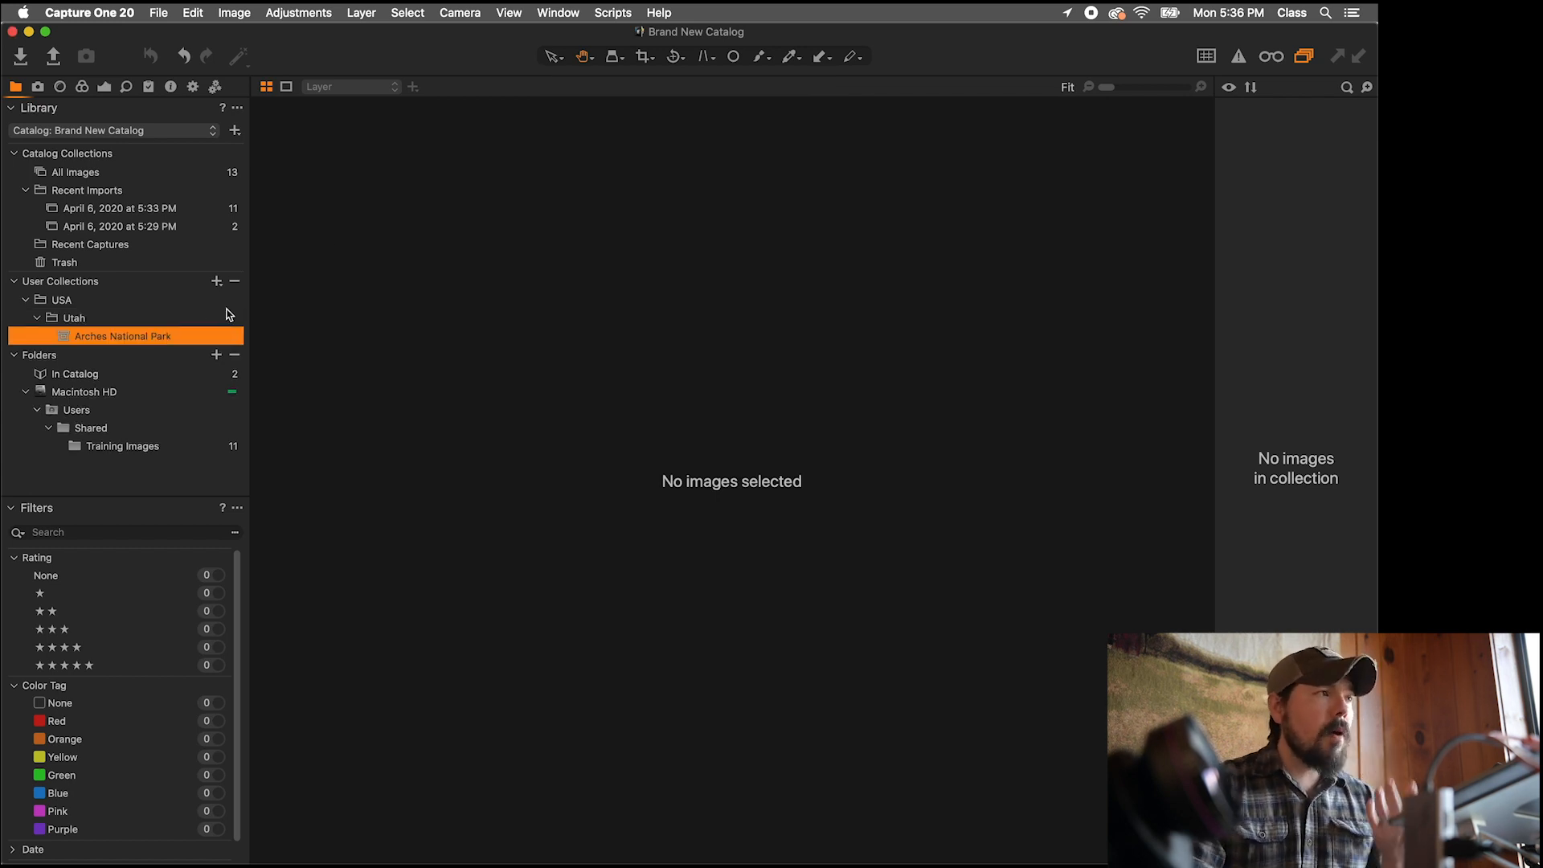
pyautogui.click(216, 281)
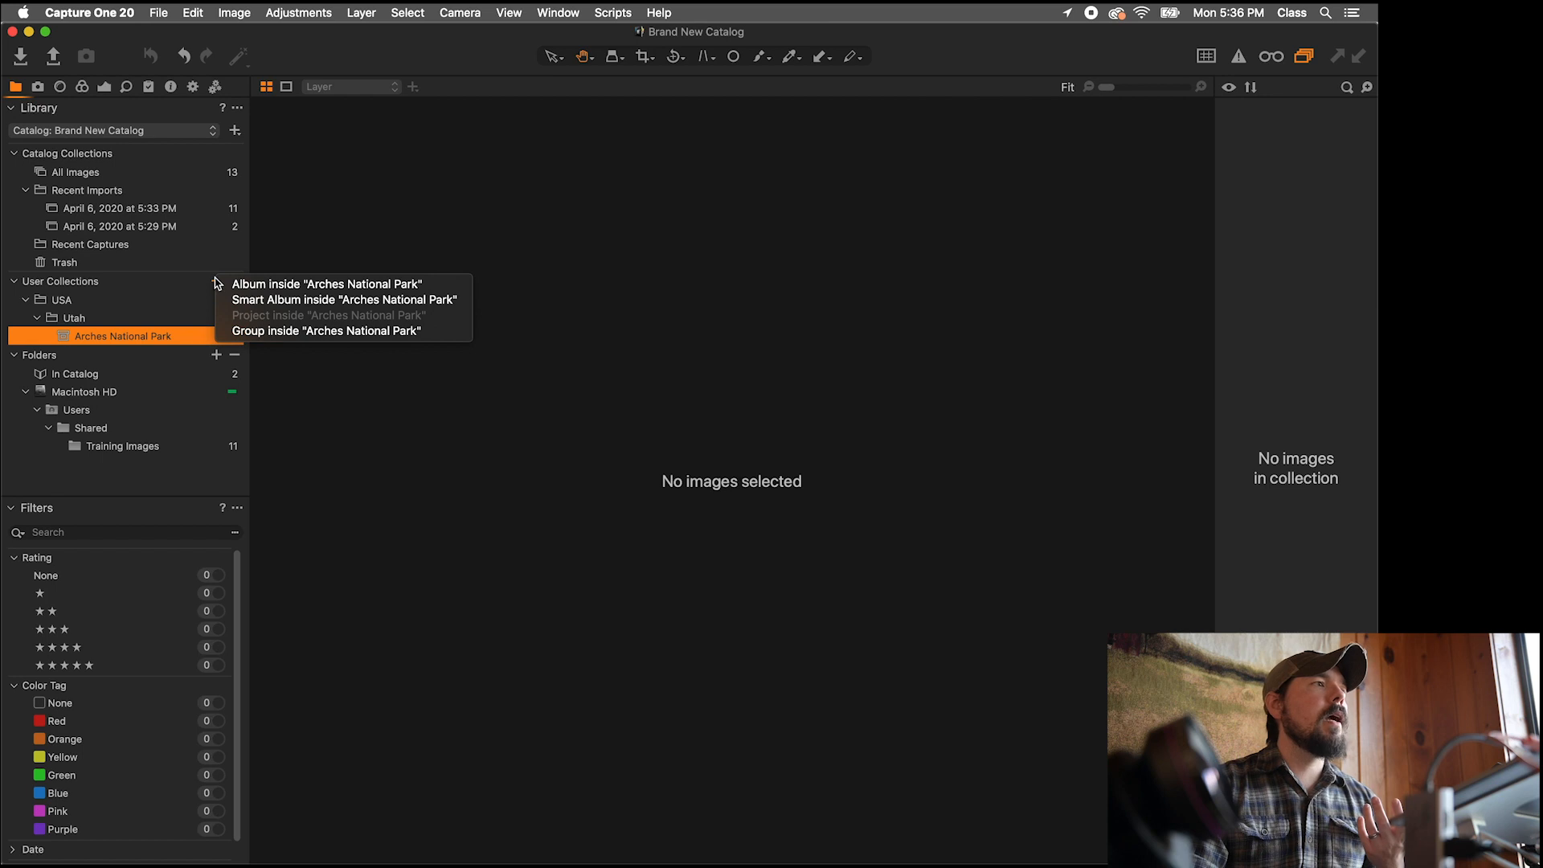
pyautogui.click(241, 288)
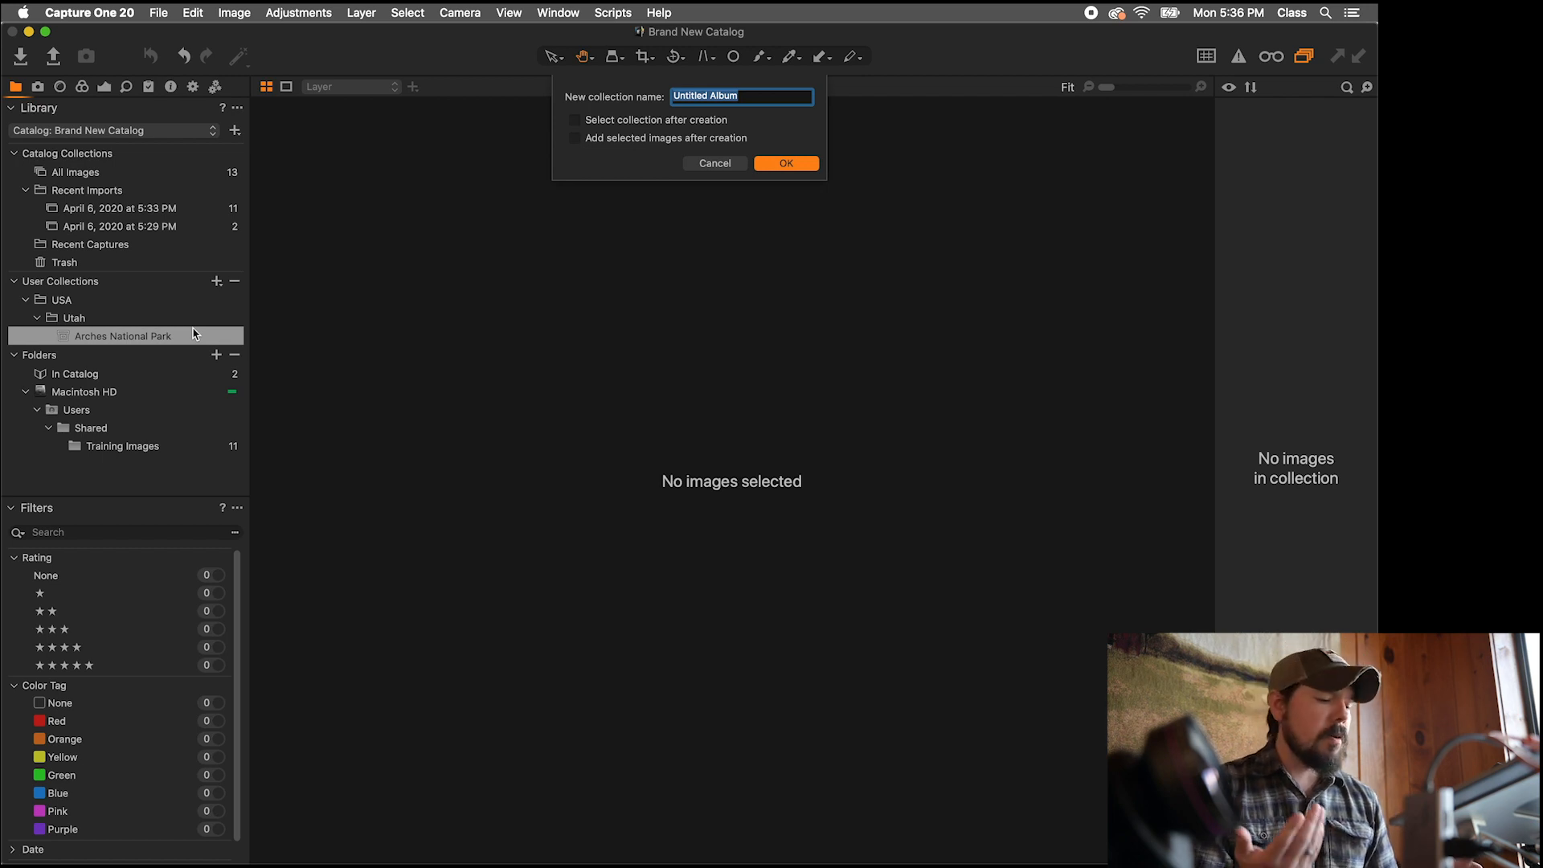
pyautogui.write('Del')
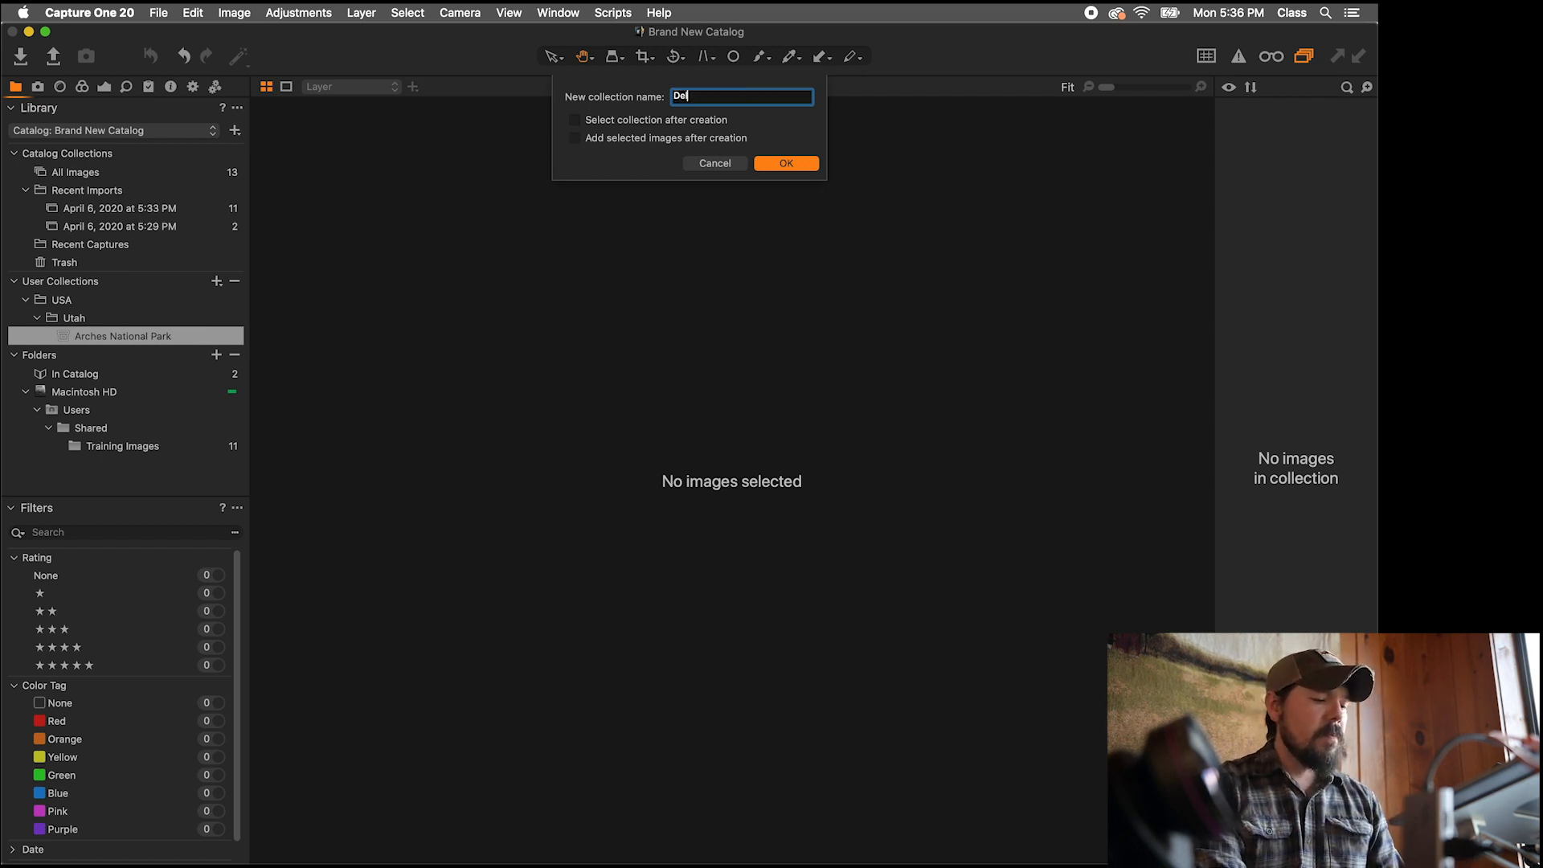
pyautogui.write('icate Arch')
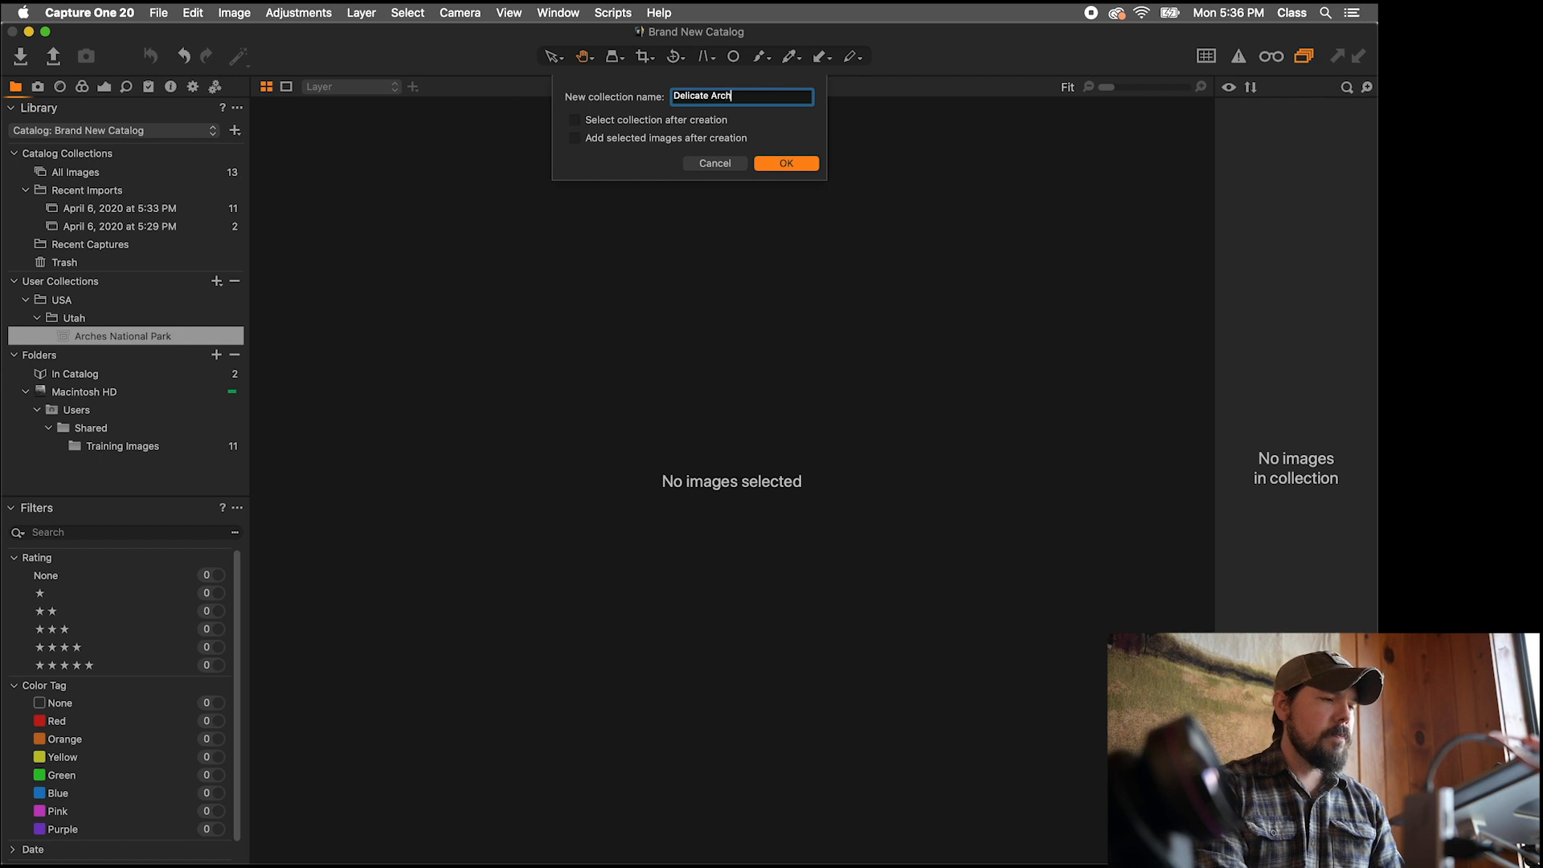
pyautogui.press('Return')
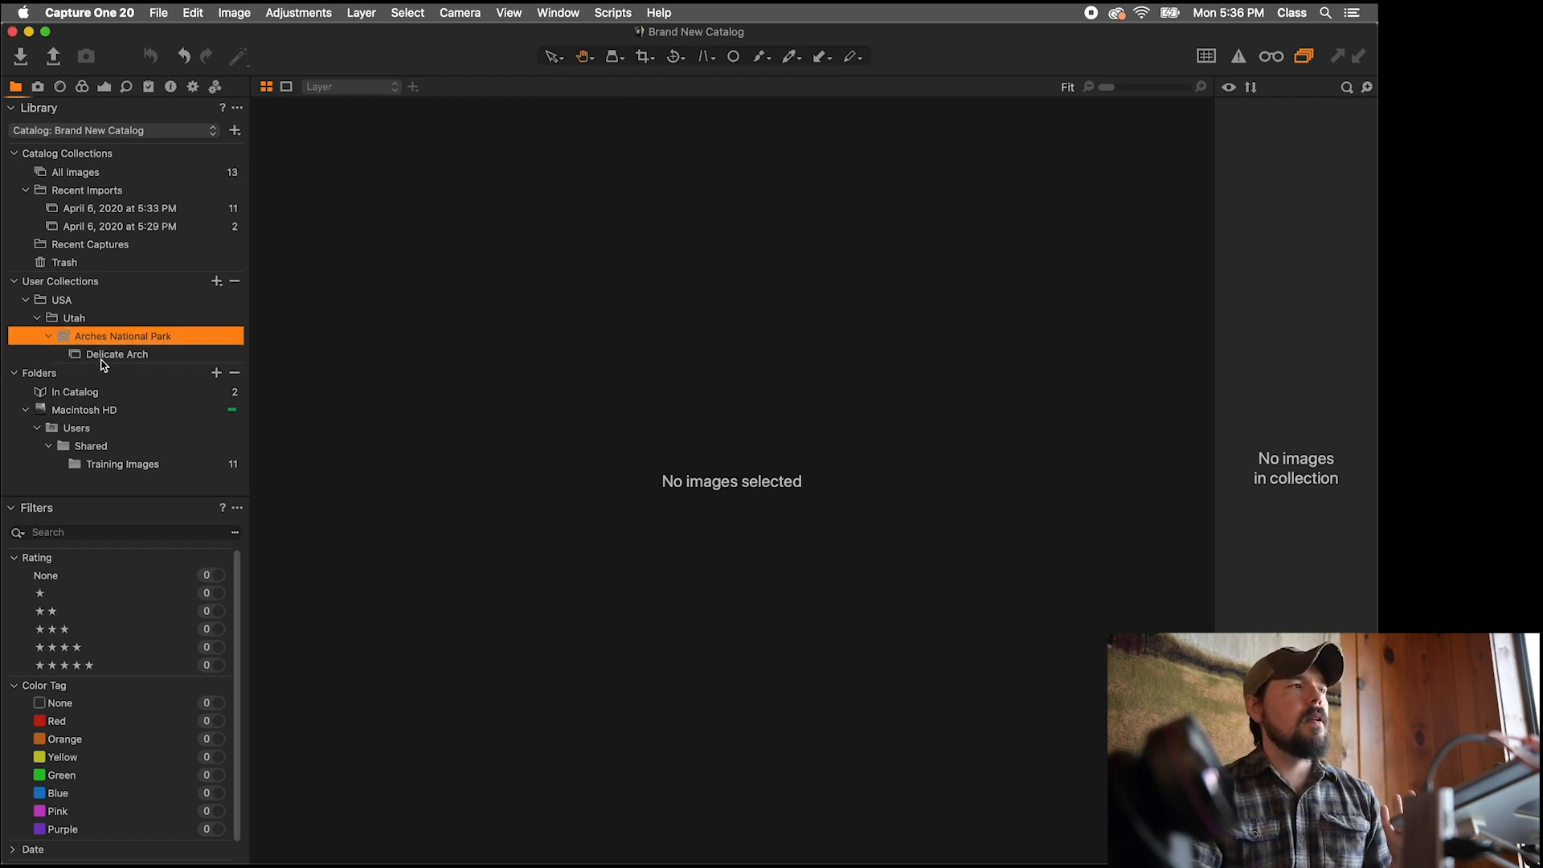
# Step: Add the red desert buttes image, number 755, from the 5:33 PM import to the Delicate Arch album
pyautogui.click(137, 210)
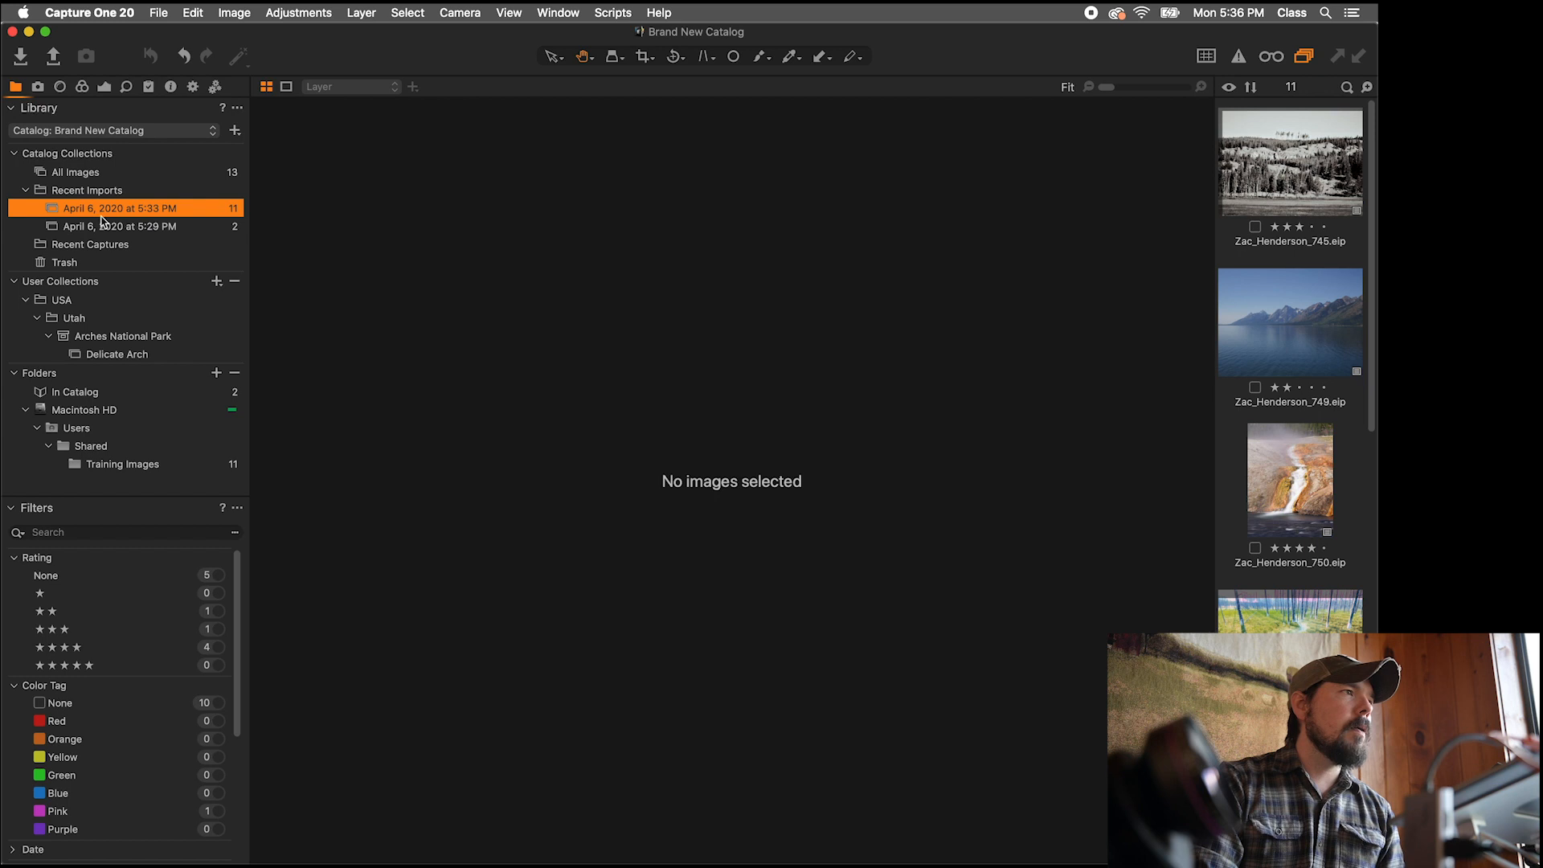
pyautogui.scroll(-5, 1280, 459)
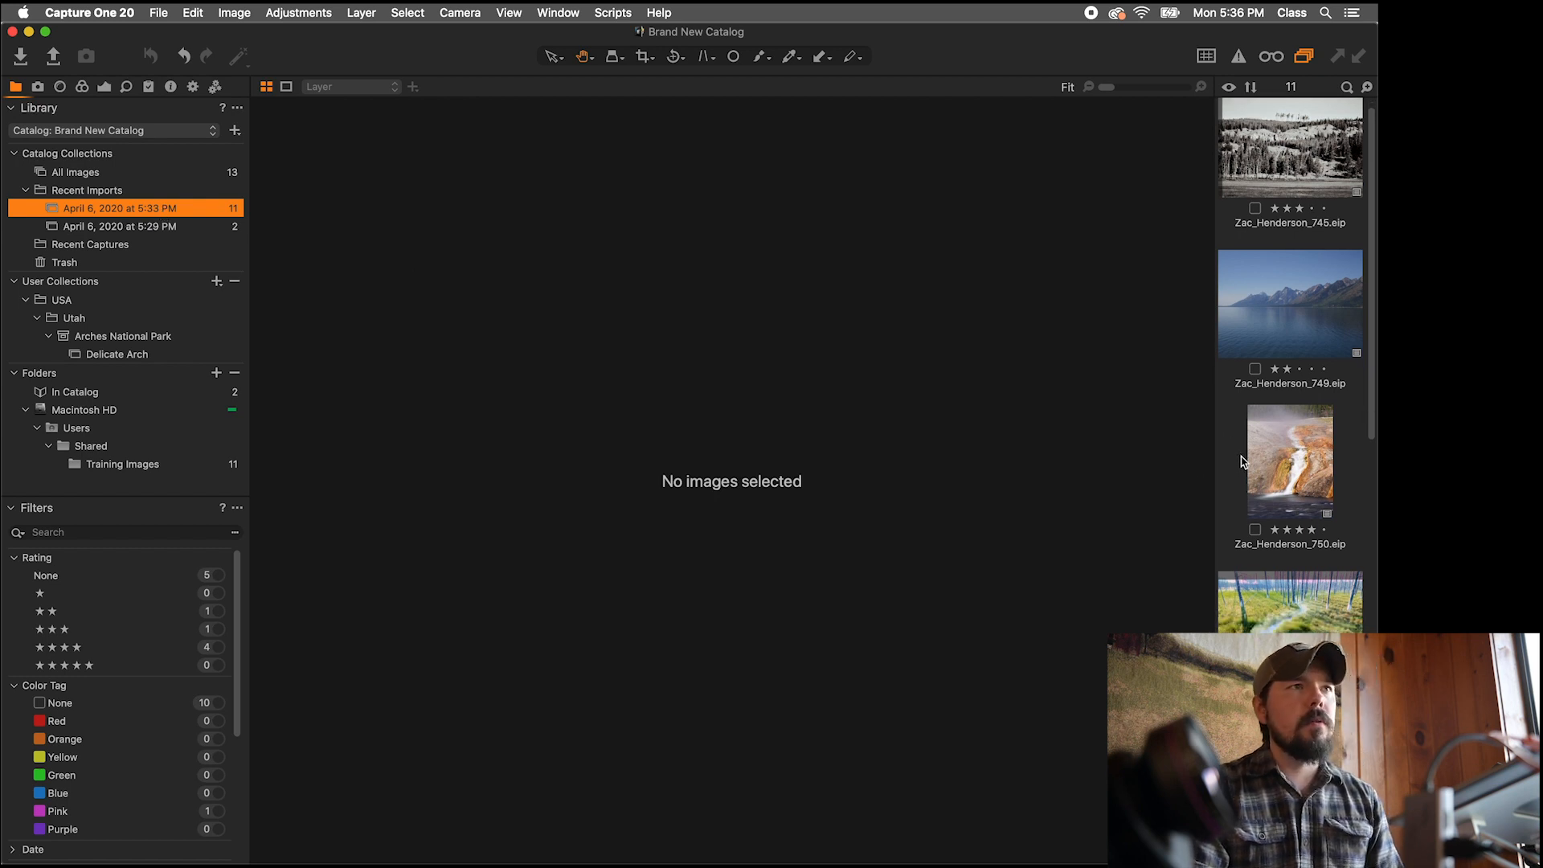
pyautogui.scroll(-8, 1280, 460)
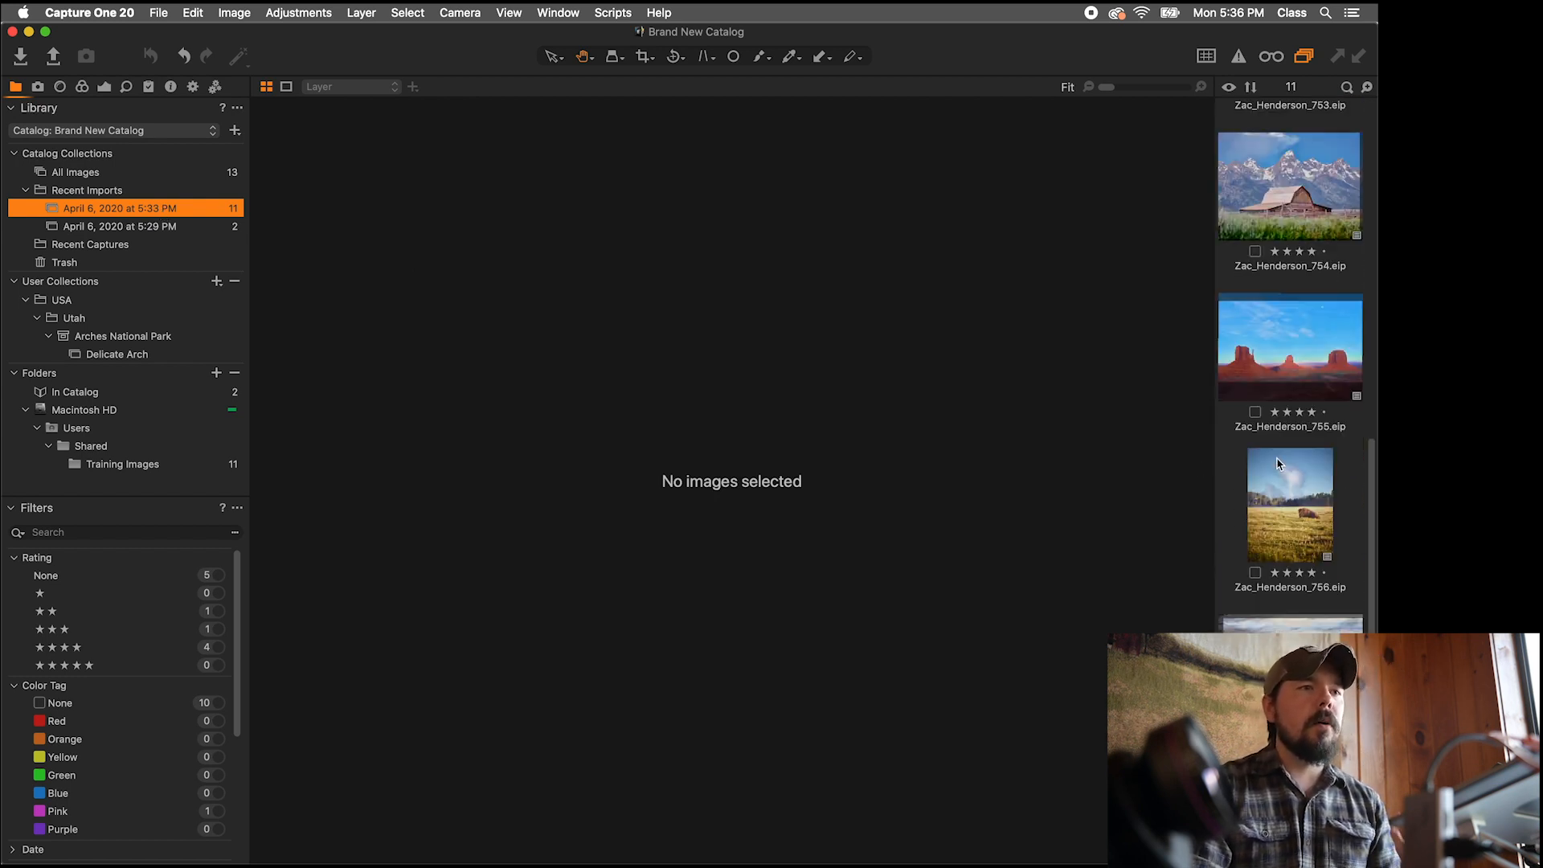
pyautogui.scroll(8, 1278, 473)
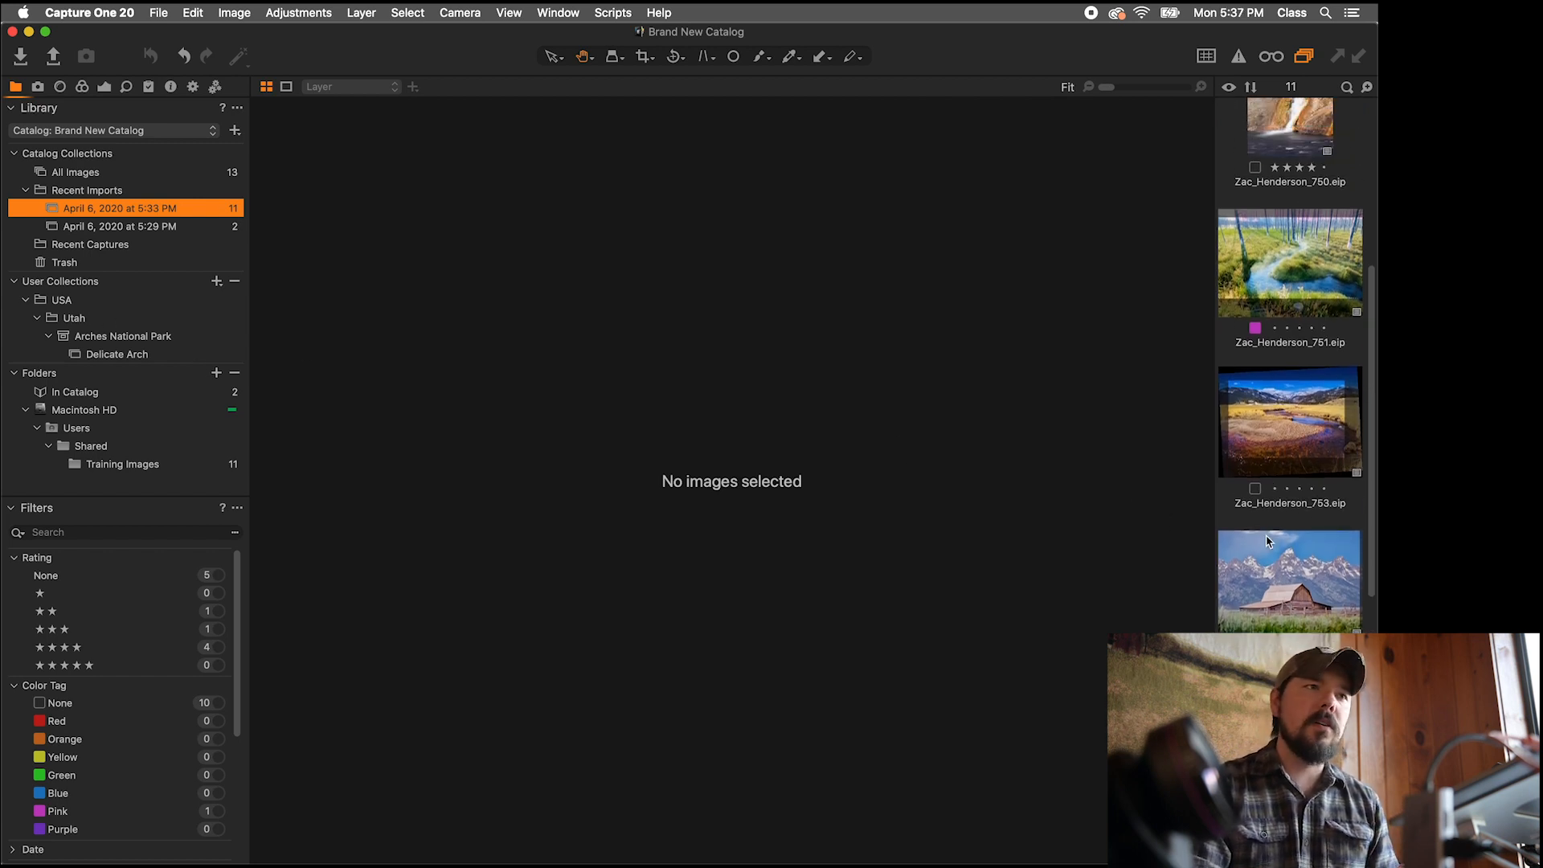
pyautogui.scroll(-5, 1287, 592)
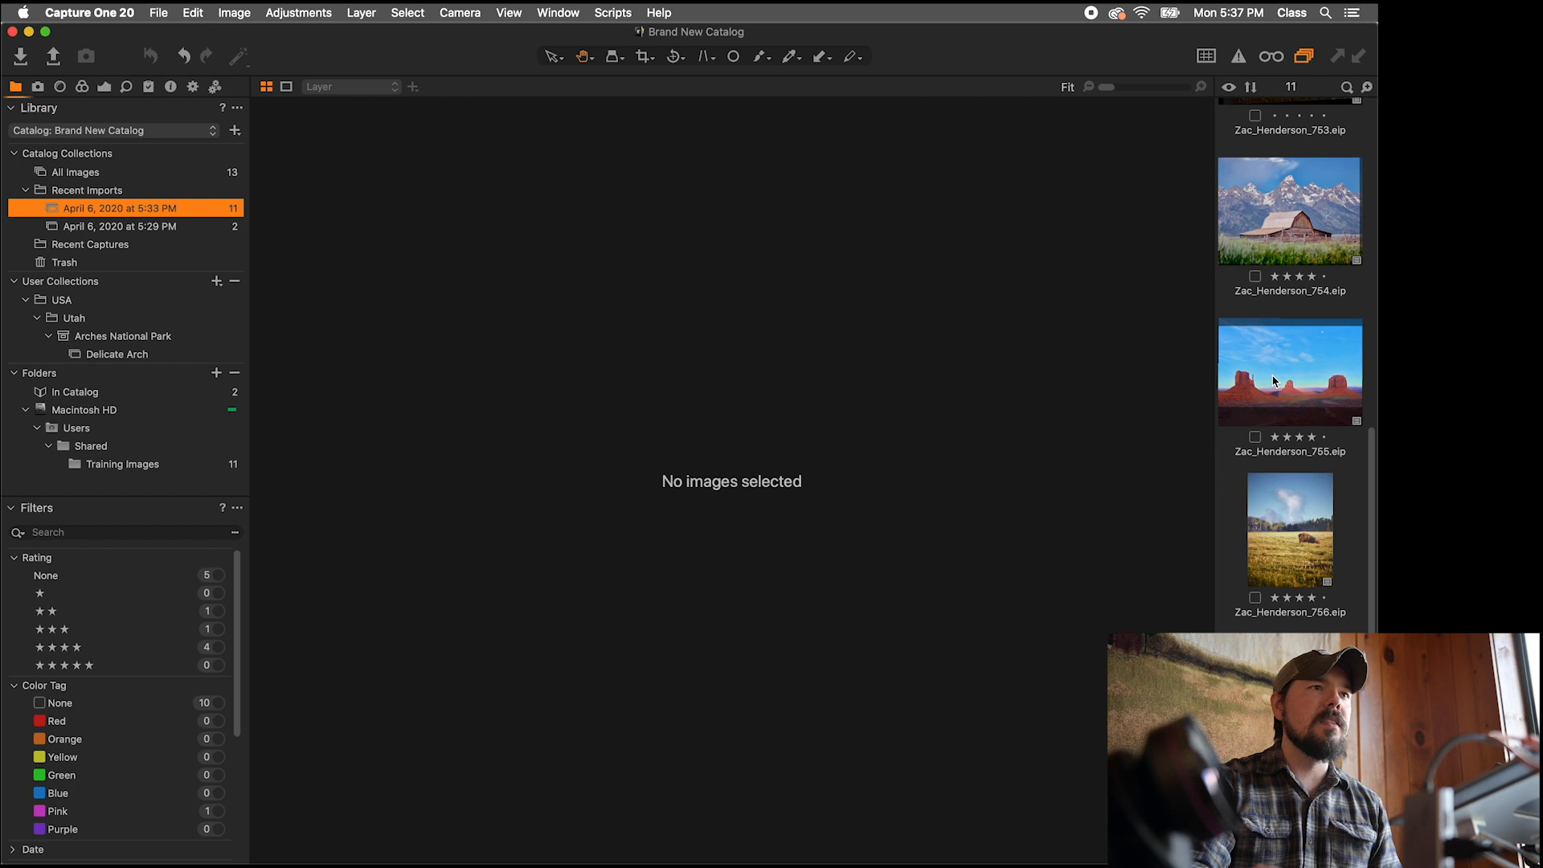
pyautogui.moveTo(1285, 378)
pyautogui.mouseDown()
pyautogui.moveTo(903, 410)
pyautogui.moveTo(130, 359)
pyautogui.moveTo(1308, 367)
pyautogui.mouseUp()
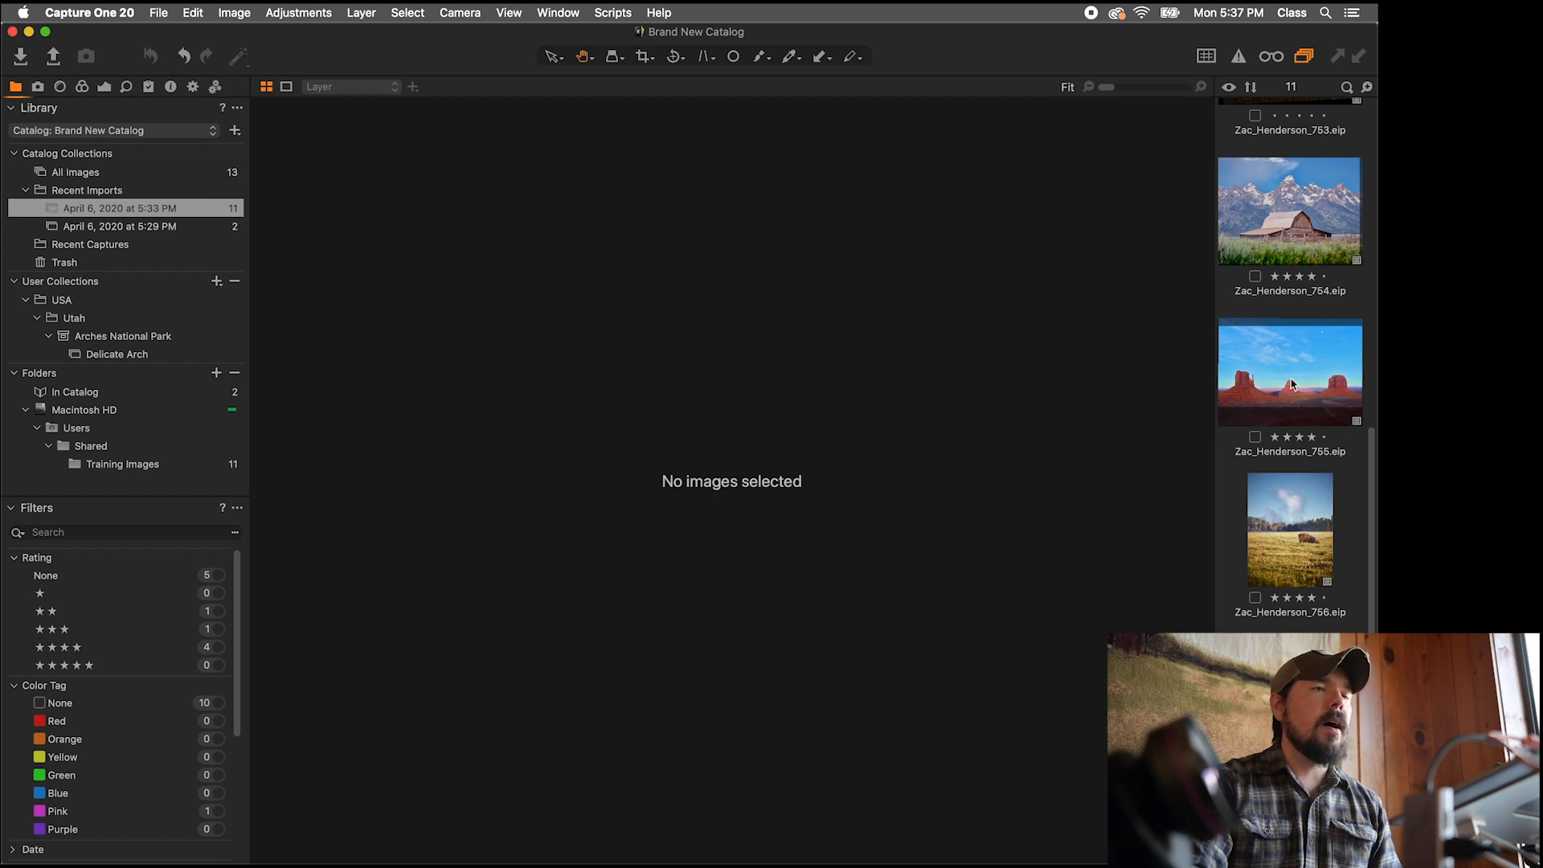
pyautogui.moveTo(1297, 385); pyautogui.dragTo(105, 362)
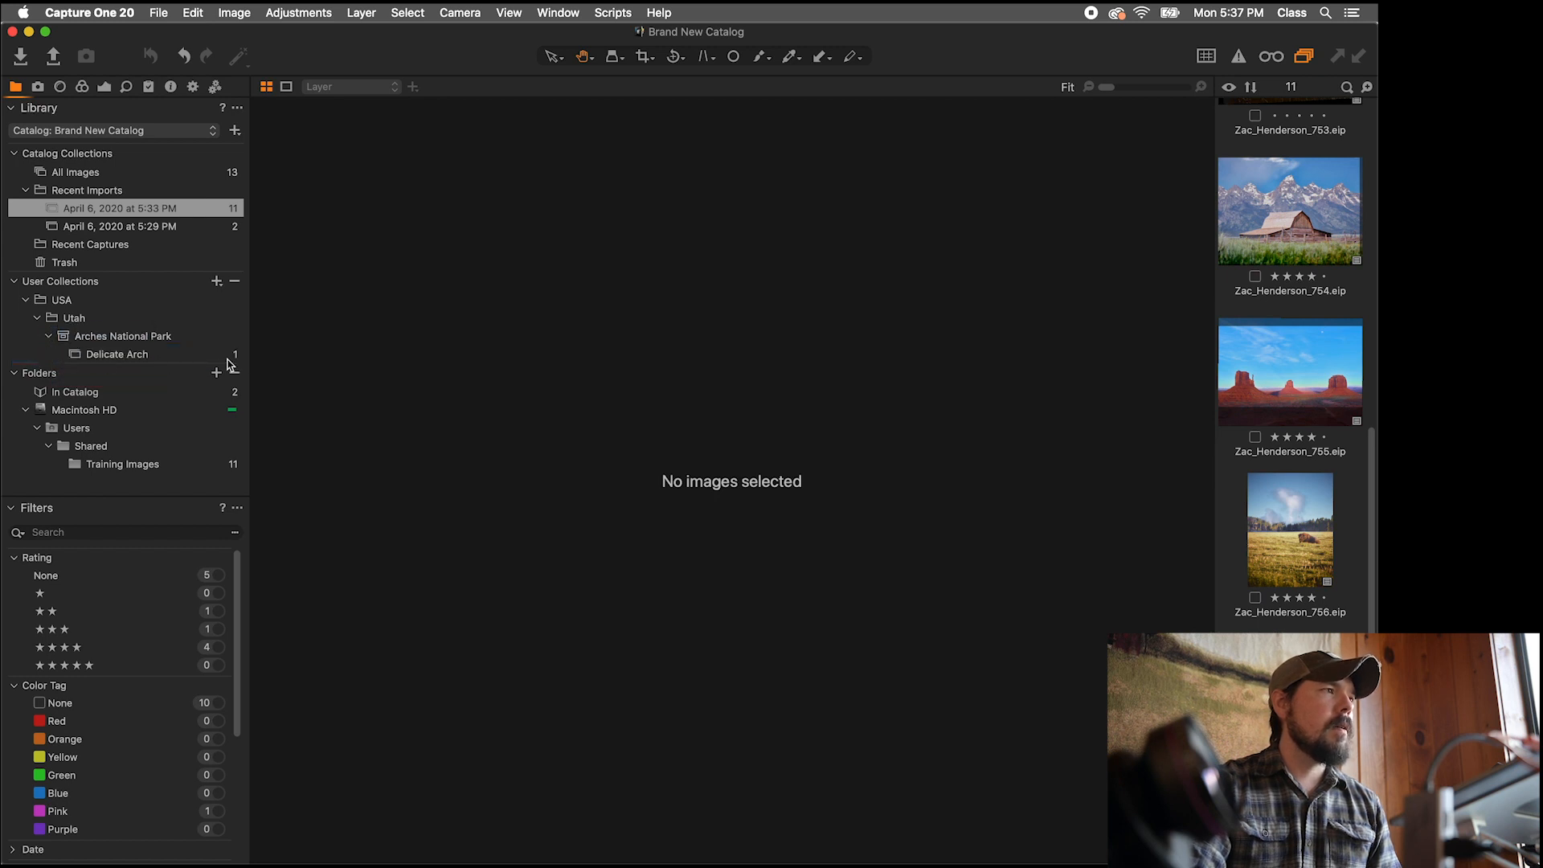
# Step: Review the contents of the Delicate Arch album and of the 5:33 PM and 5:29 PM recent imports
pyautogui.click(95, 357)
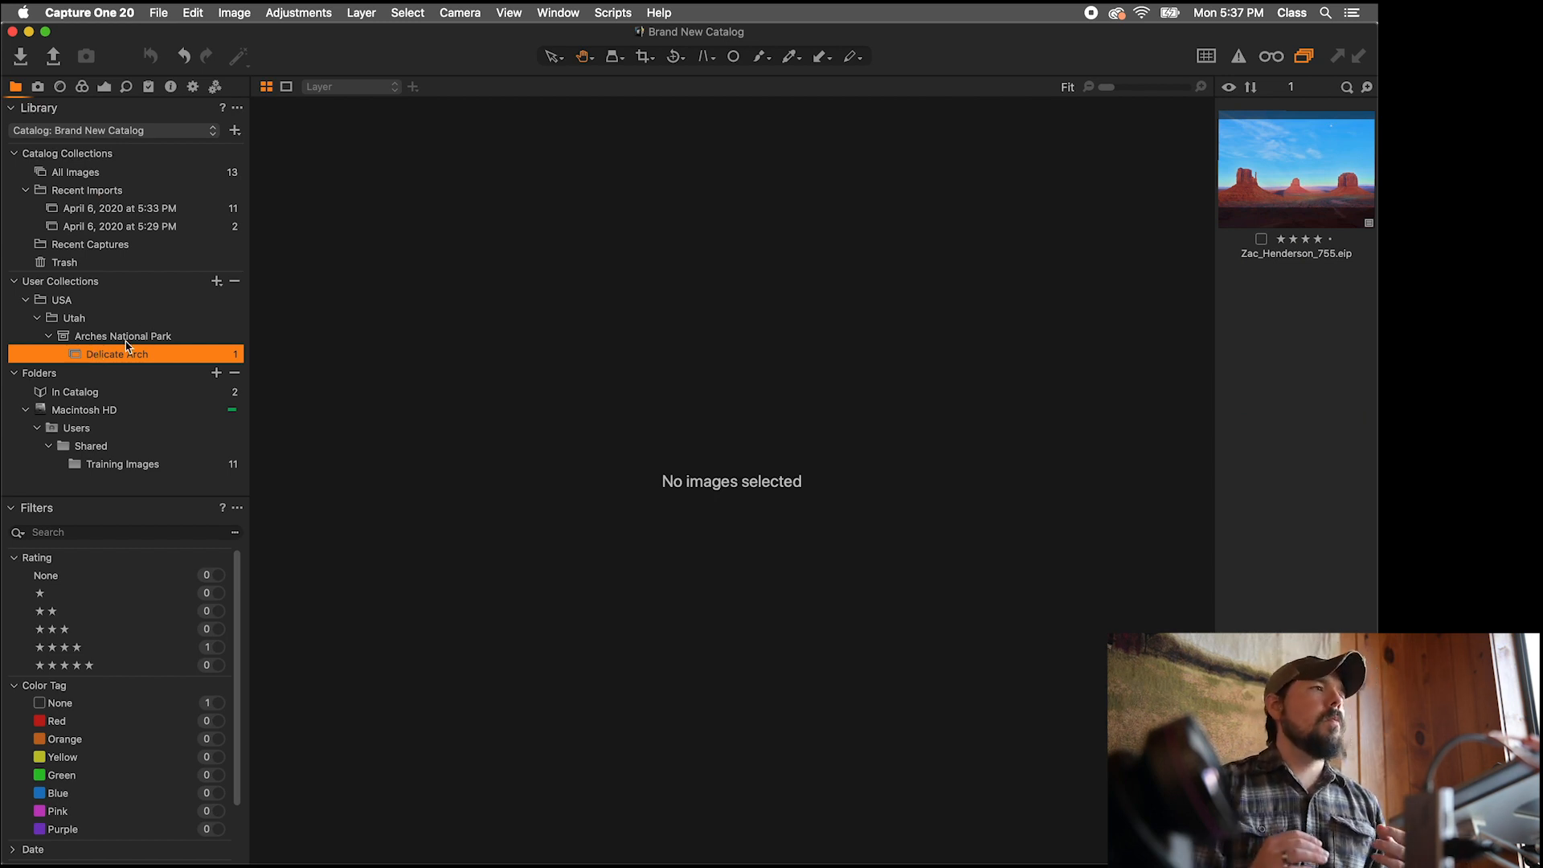
pyautogui.click(189, 209)
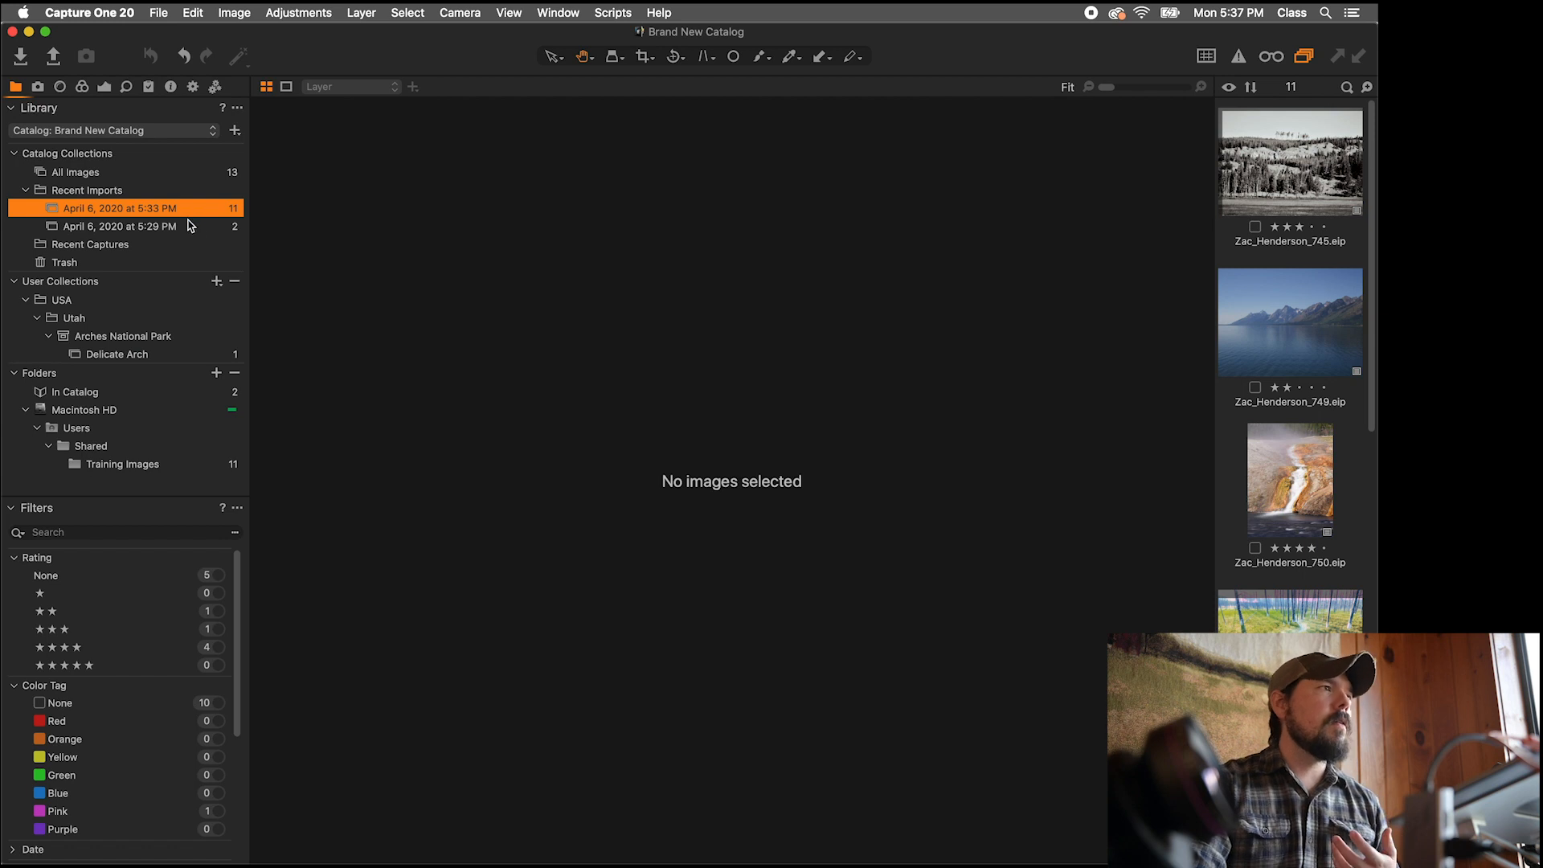
pyautogui.click(189, 226)
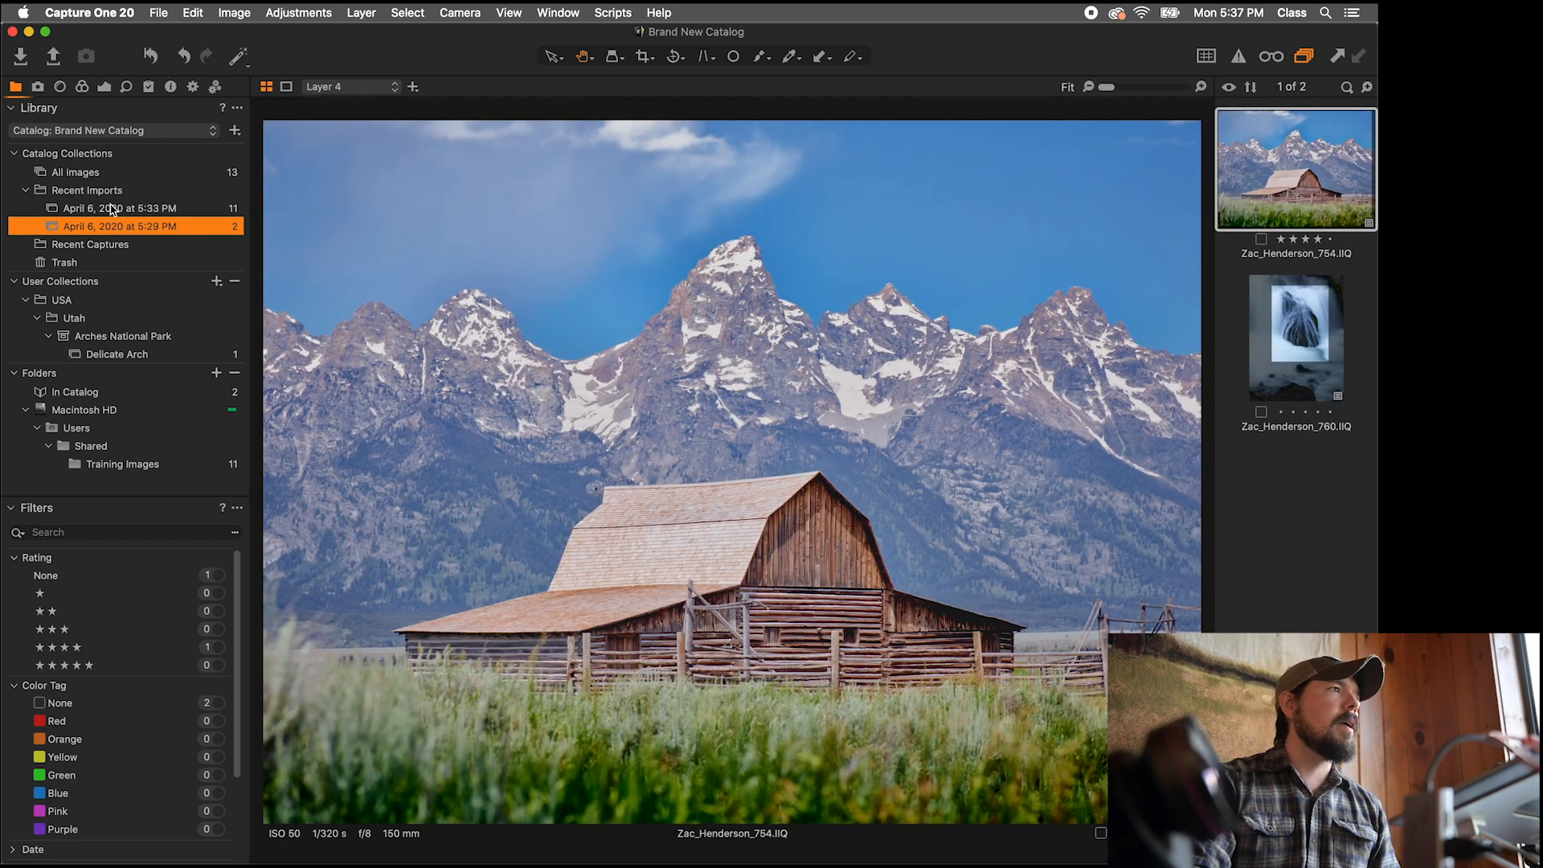
# Step: Add the barn and mountains image, number 754, to the Delicate Arch album and show the whole Arches National Park project
pyautogui.moveTo(1318, 168); pyautogui.dragTo(75, 349)
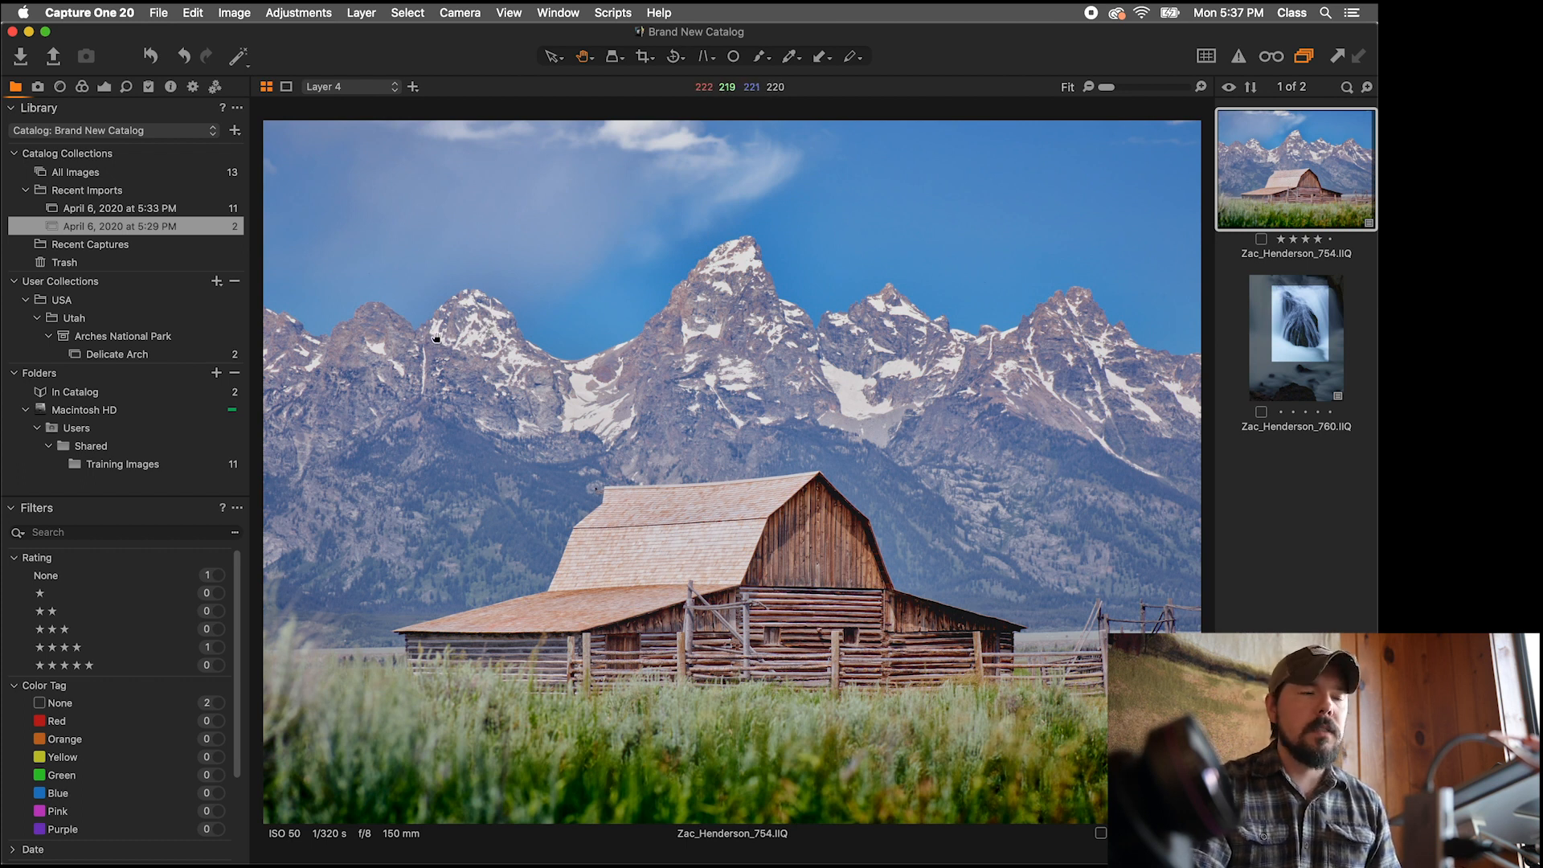
pyautogui.click(125, 340)
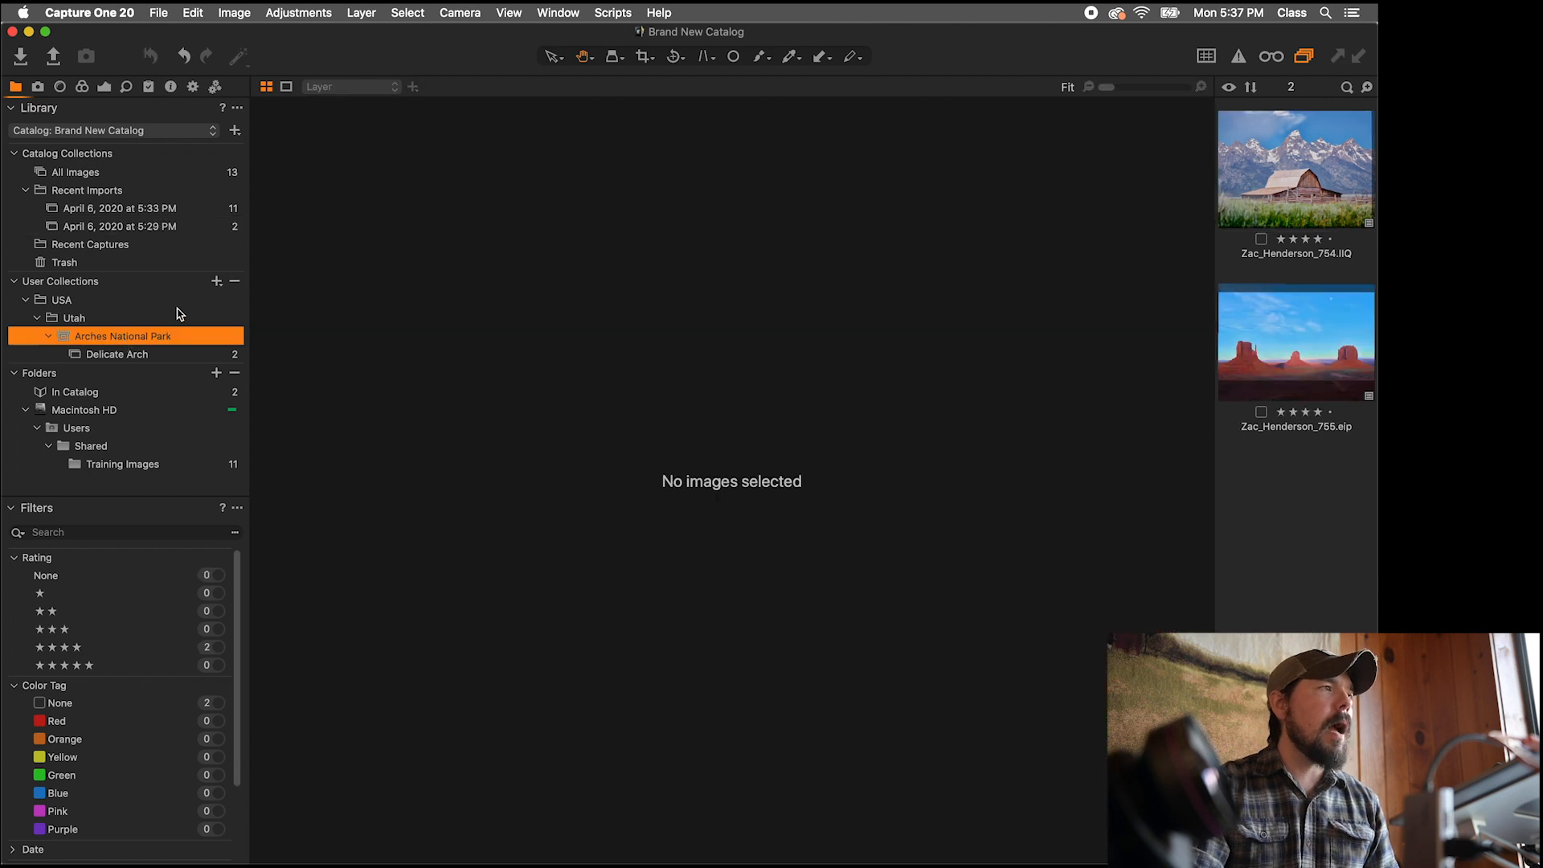
# Step: Create an album named Rocks inside the Arches National Park project
pyautogui.click(216, 281)
pyautogui.click(233, 295)
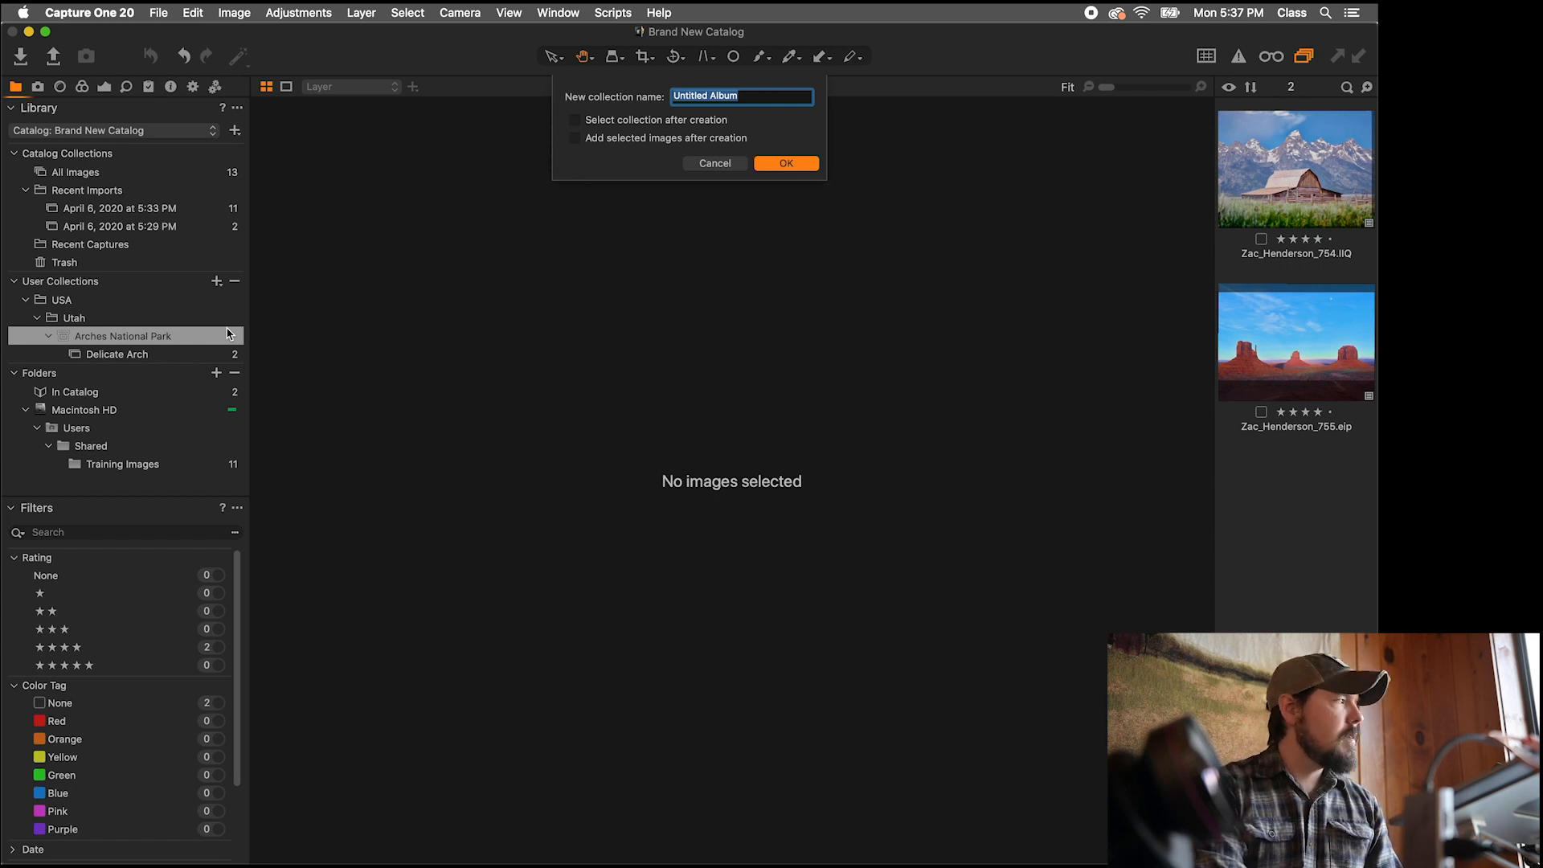
pyautogui.write('Rocks')
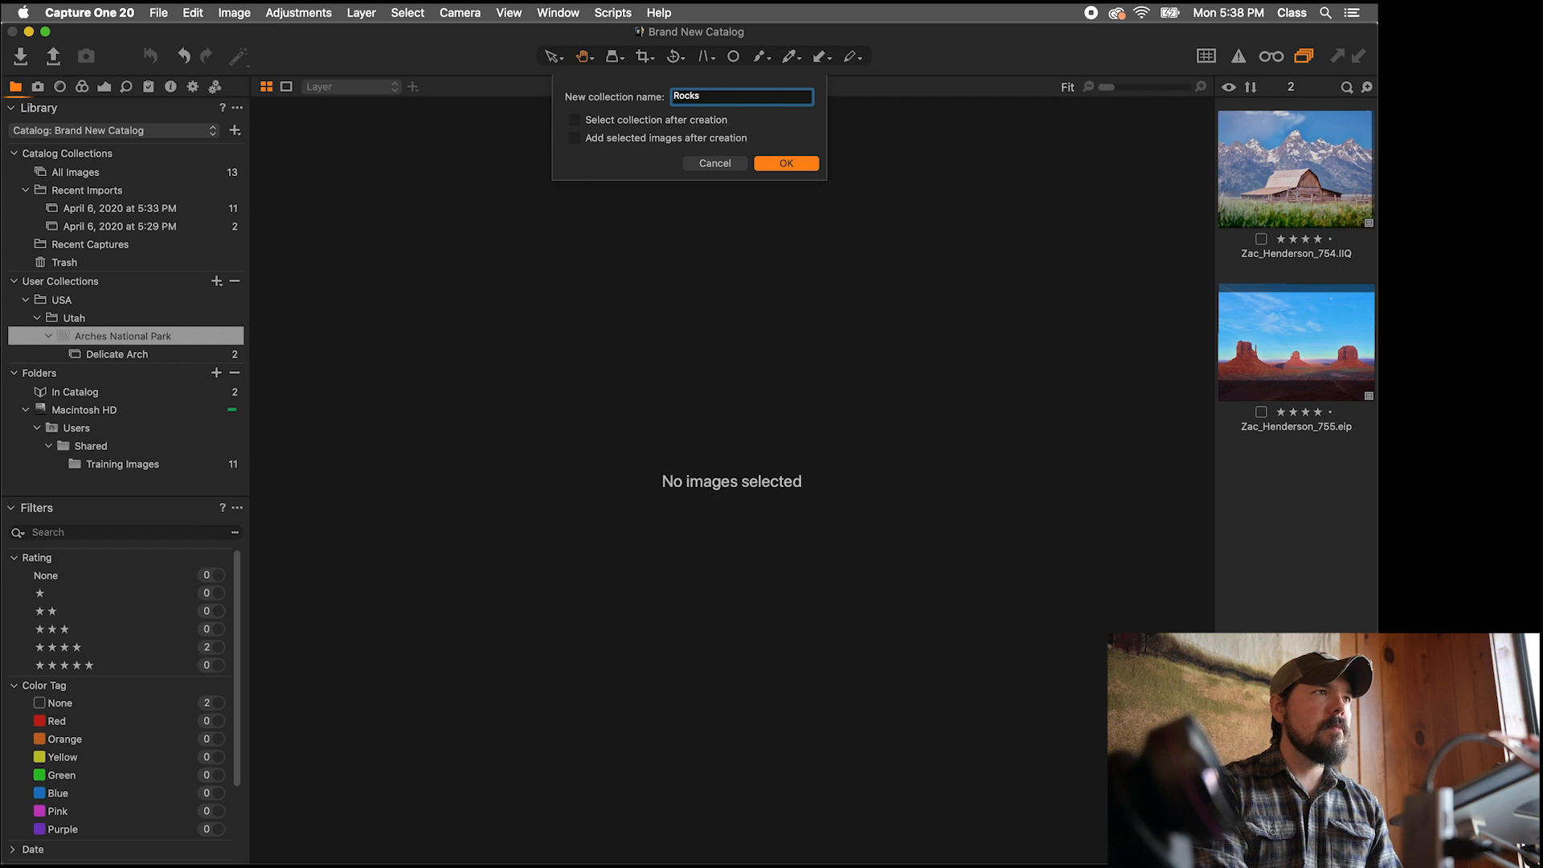
pyautogui.press('Return')
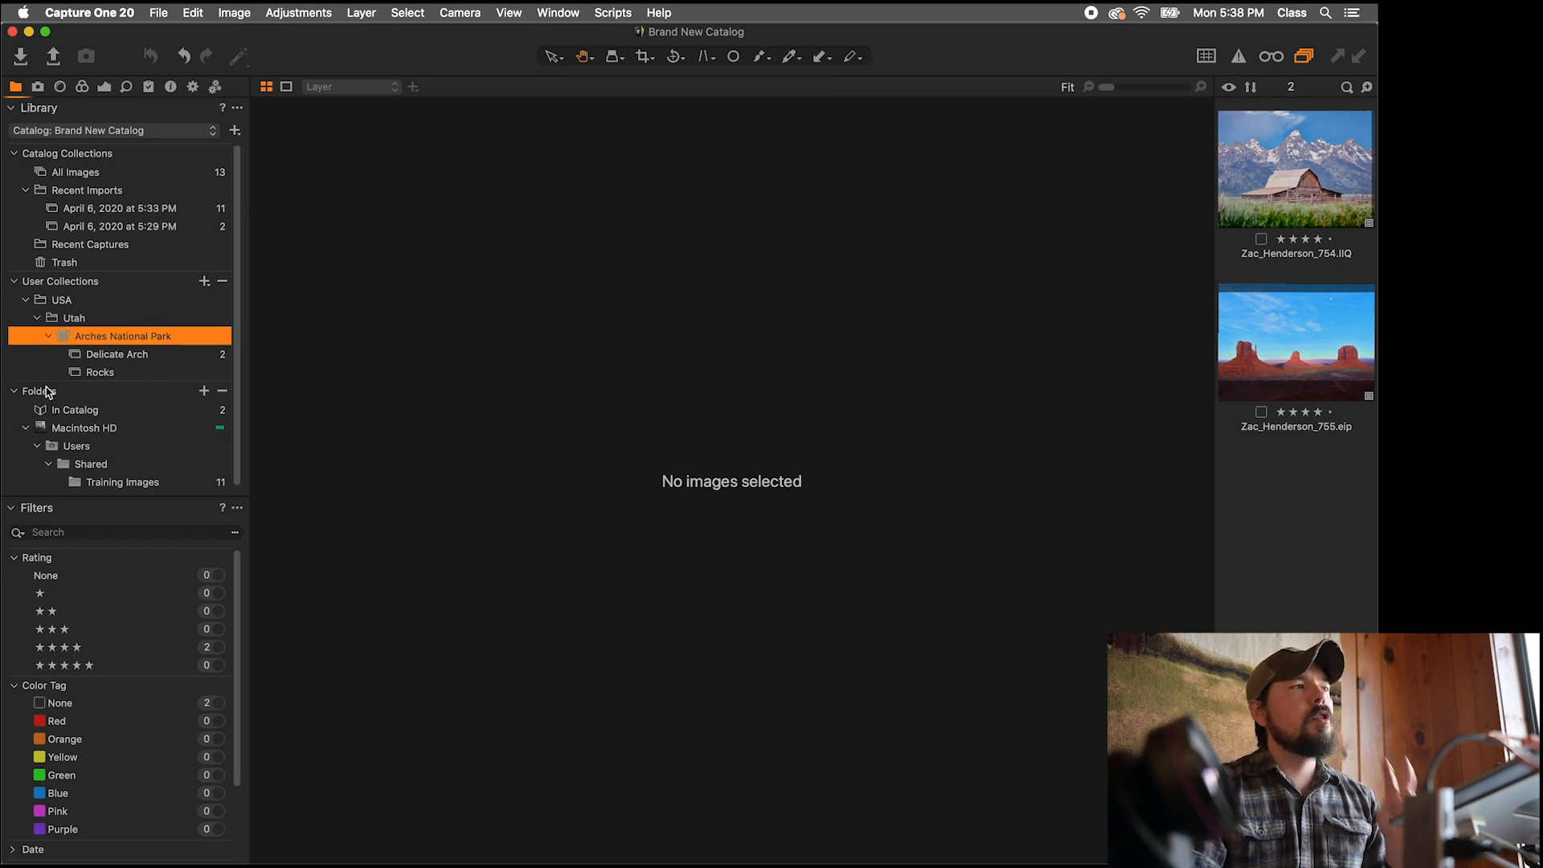
# Step: Add the red desert buttes image, number 755, from the Delicate Arch album to the Rocks album and view the Rocks album
pyautogui.click(145, 356)
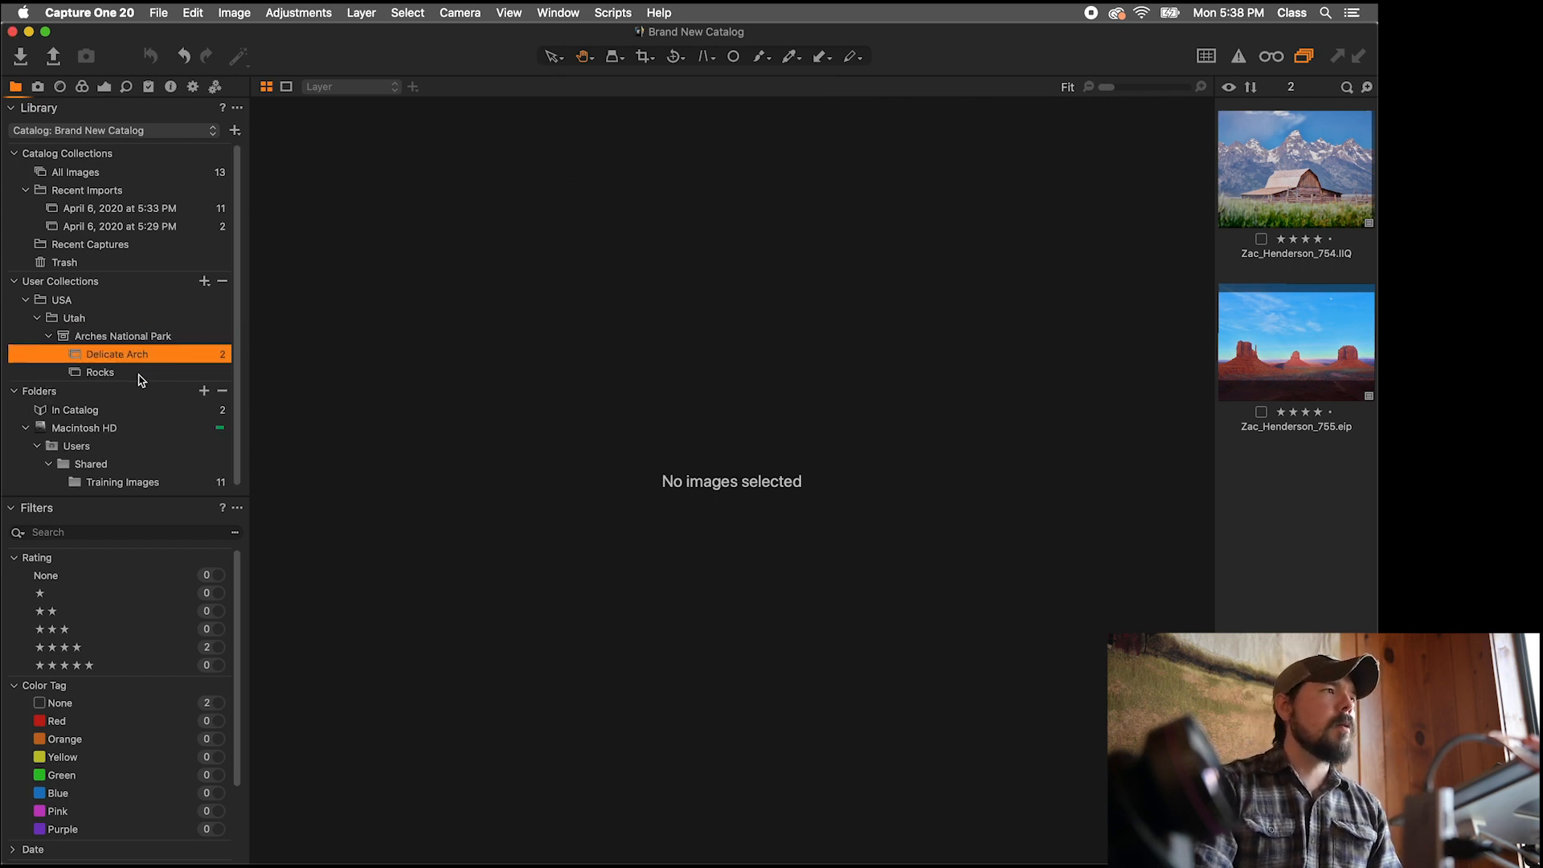
pyautogui.click(141, 375)
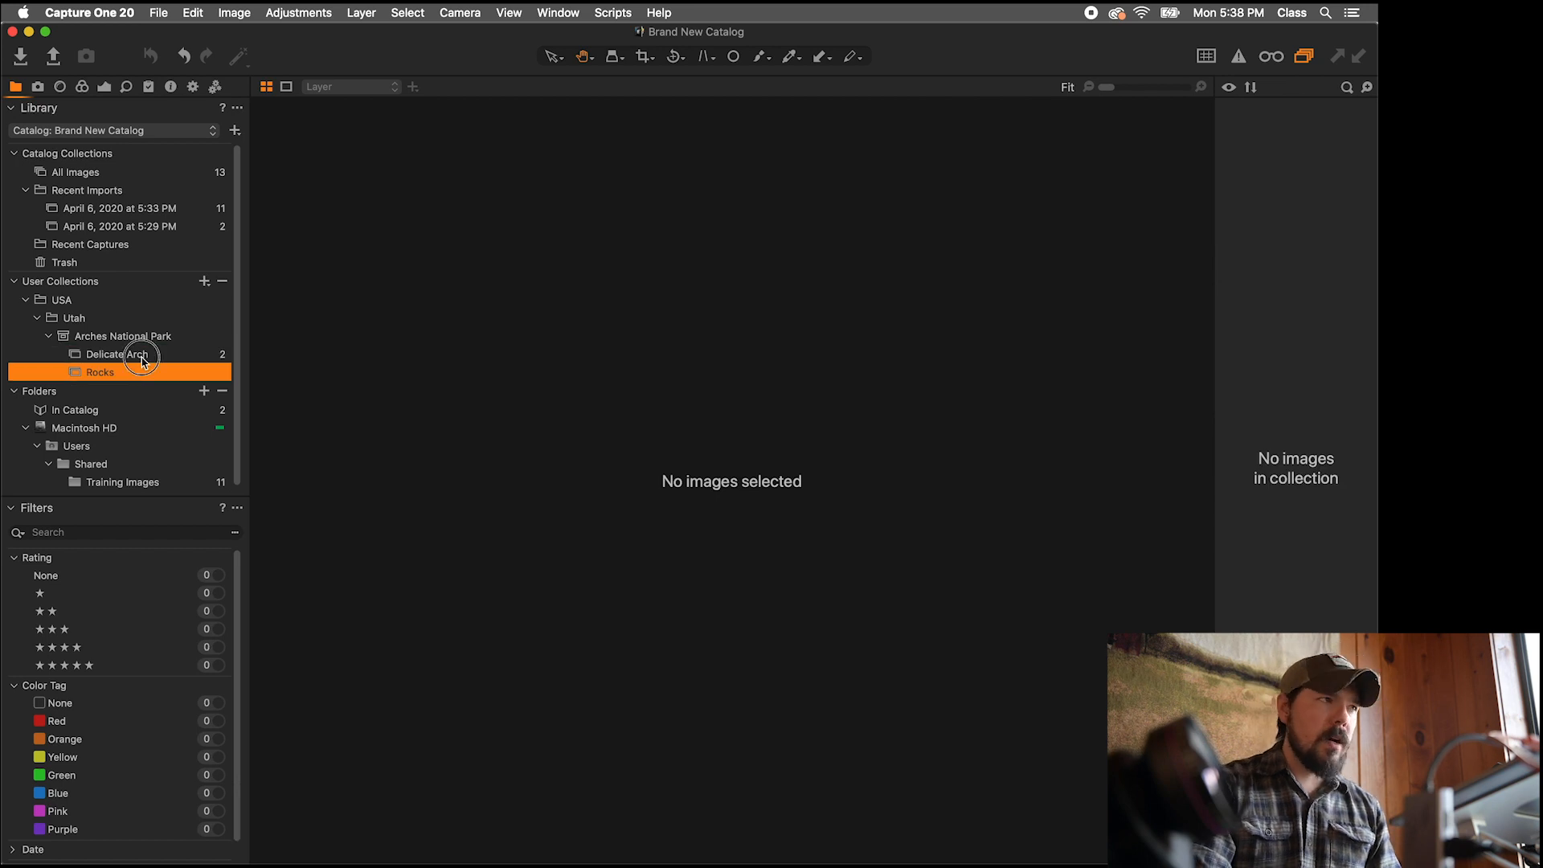
pyautogui.click(141, 355)
pyautogui.click(1276, 358)
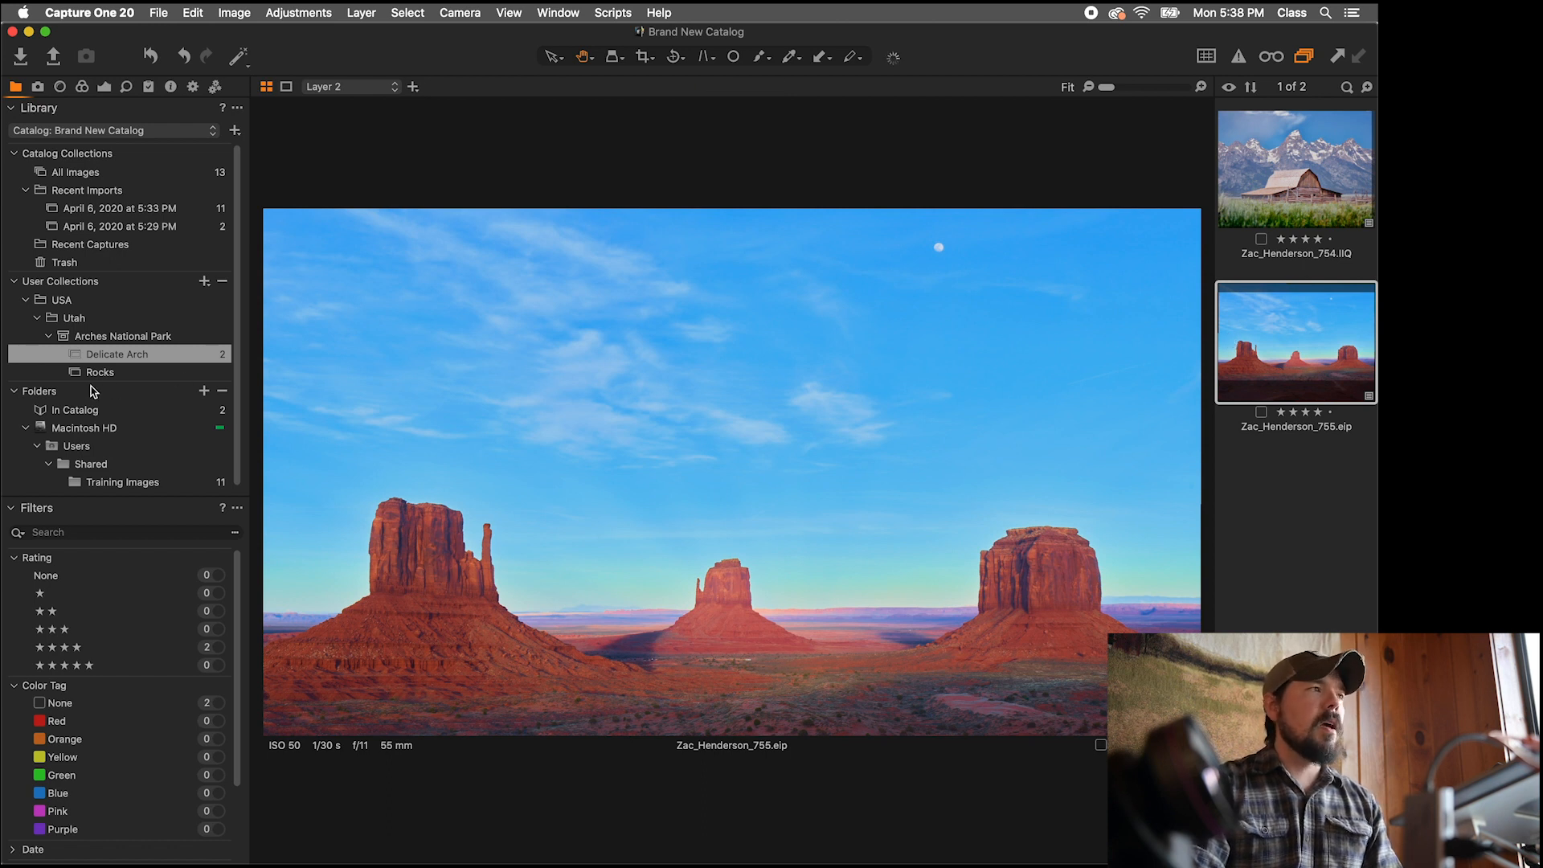
pyautogui.moveTo(1258, 370); pyautogui.dragTo(92, 372)
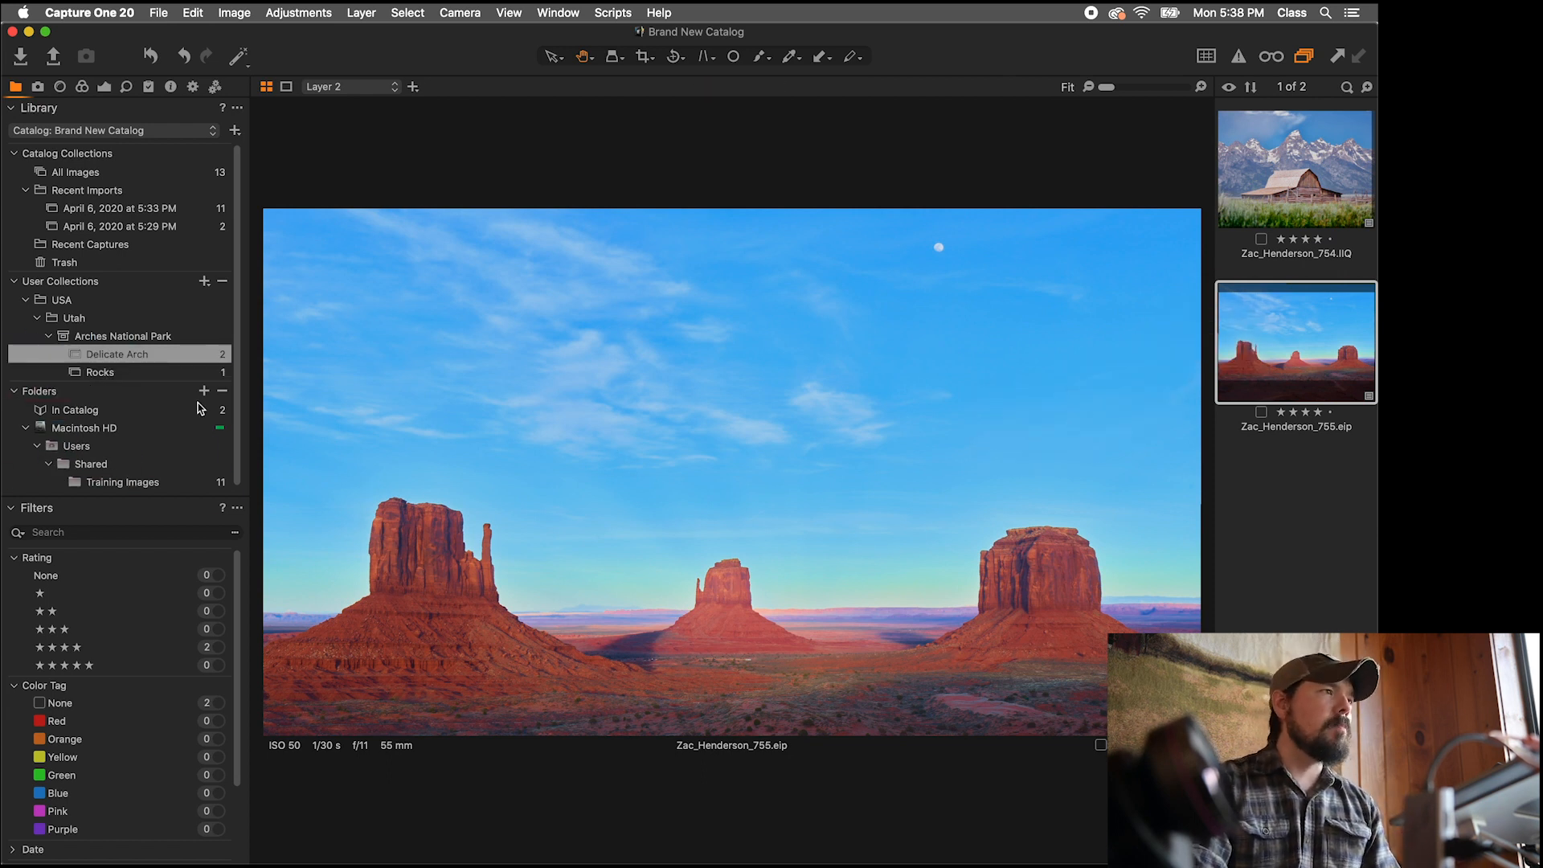
pyautogui.click(169, 372)
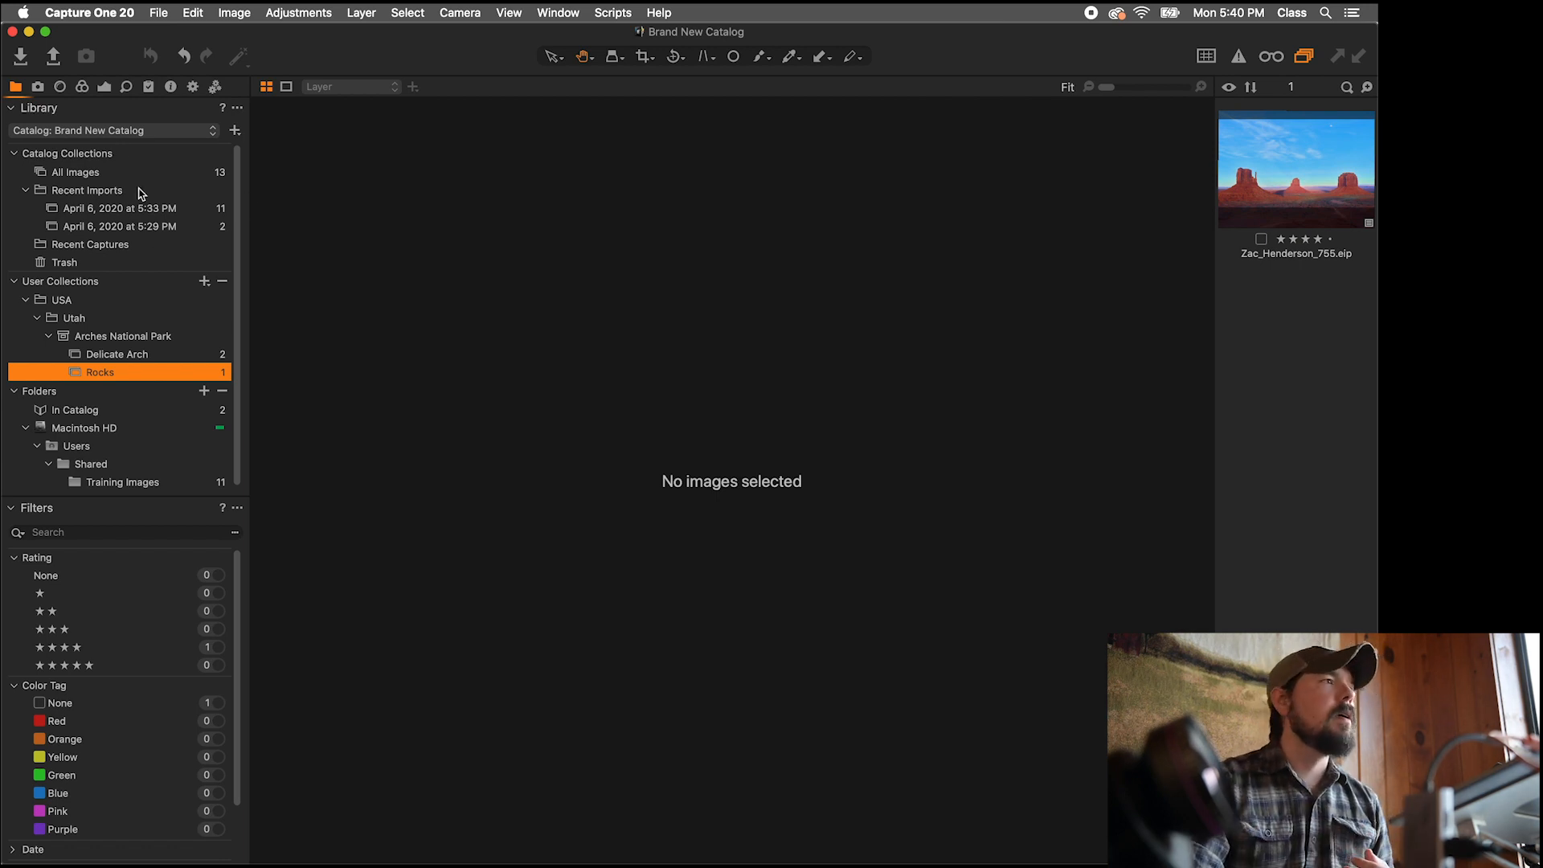
# Step: Switch the library to the session Brand Spankin' New Session and open a Finder window
pyautogui.click(108, 131)
pyautogui.click(110, 146)
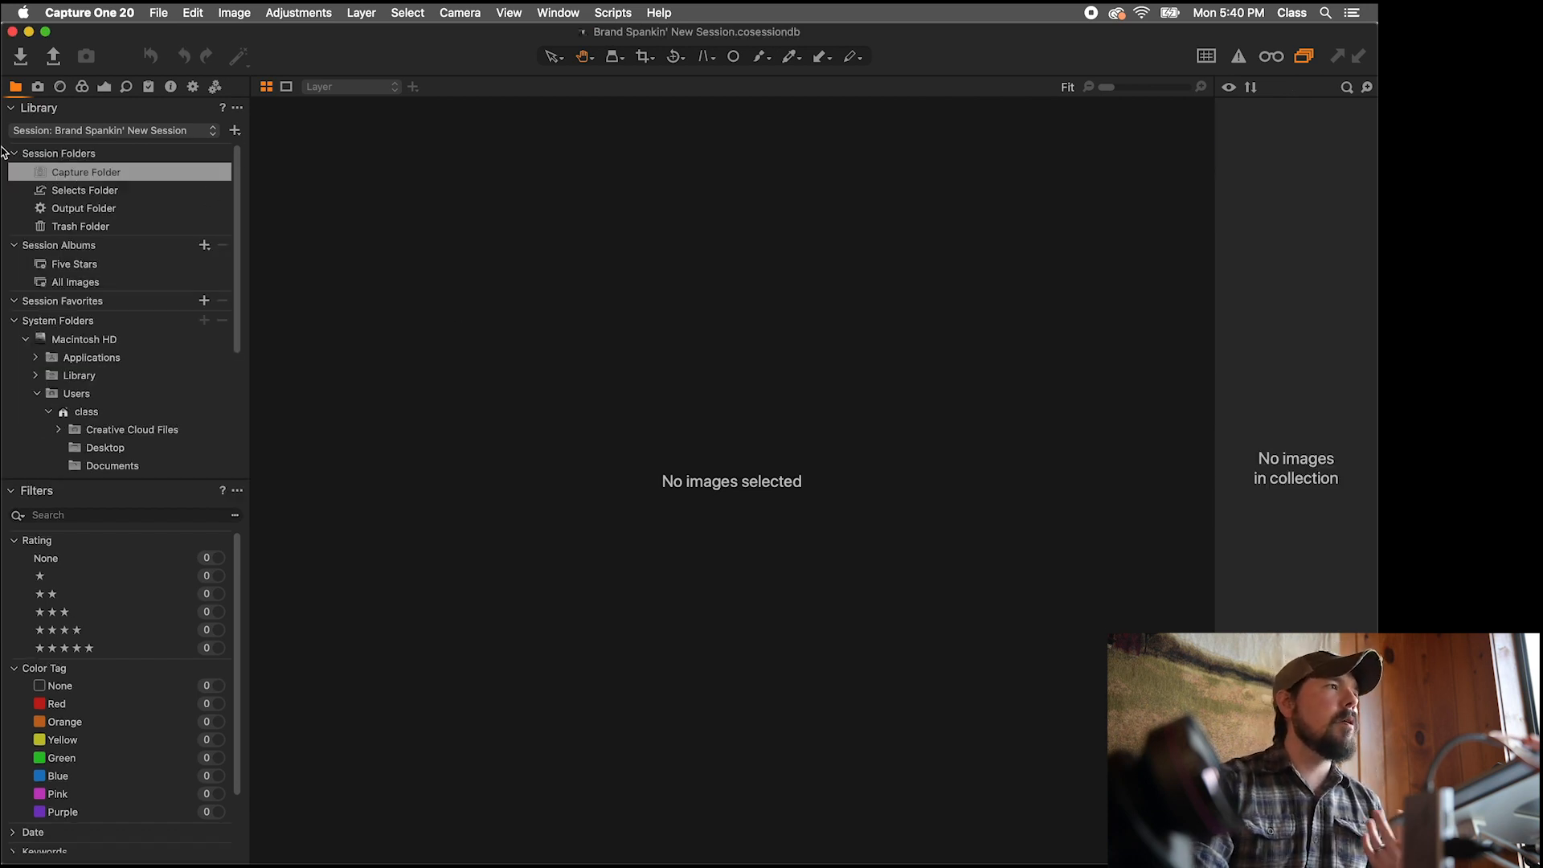
pyautogui.moveTo(4, 157)
pyautogui.click(6, 312)
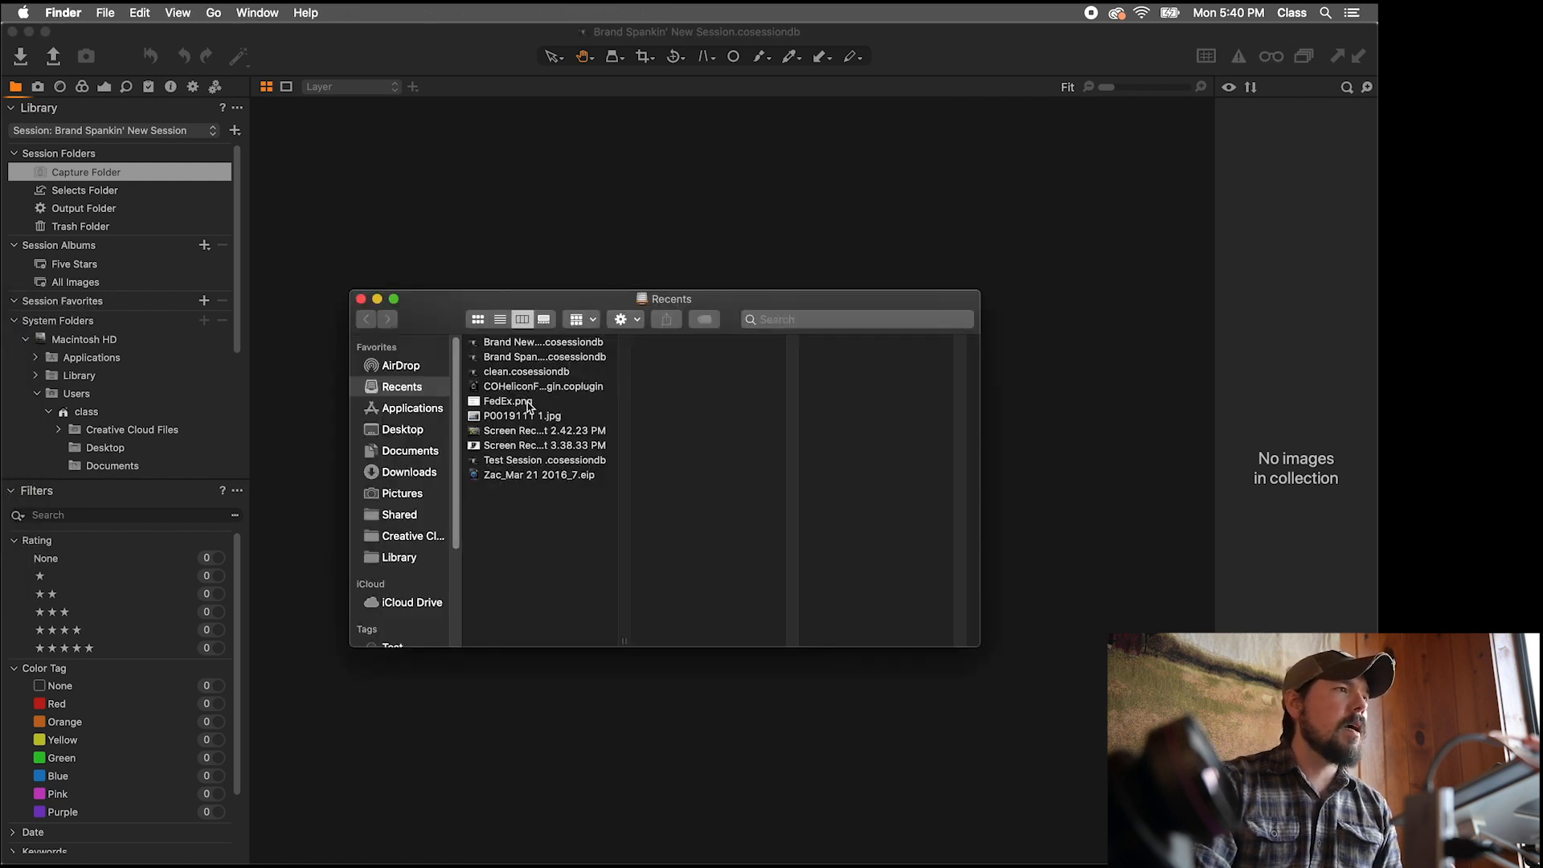
# Step: Select and copy all the files in the Training Images folder of the Shared folder
pyautogui.click(409, 487)
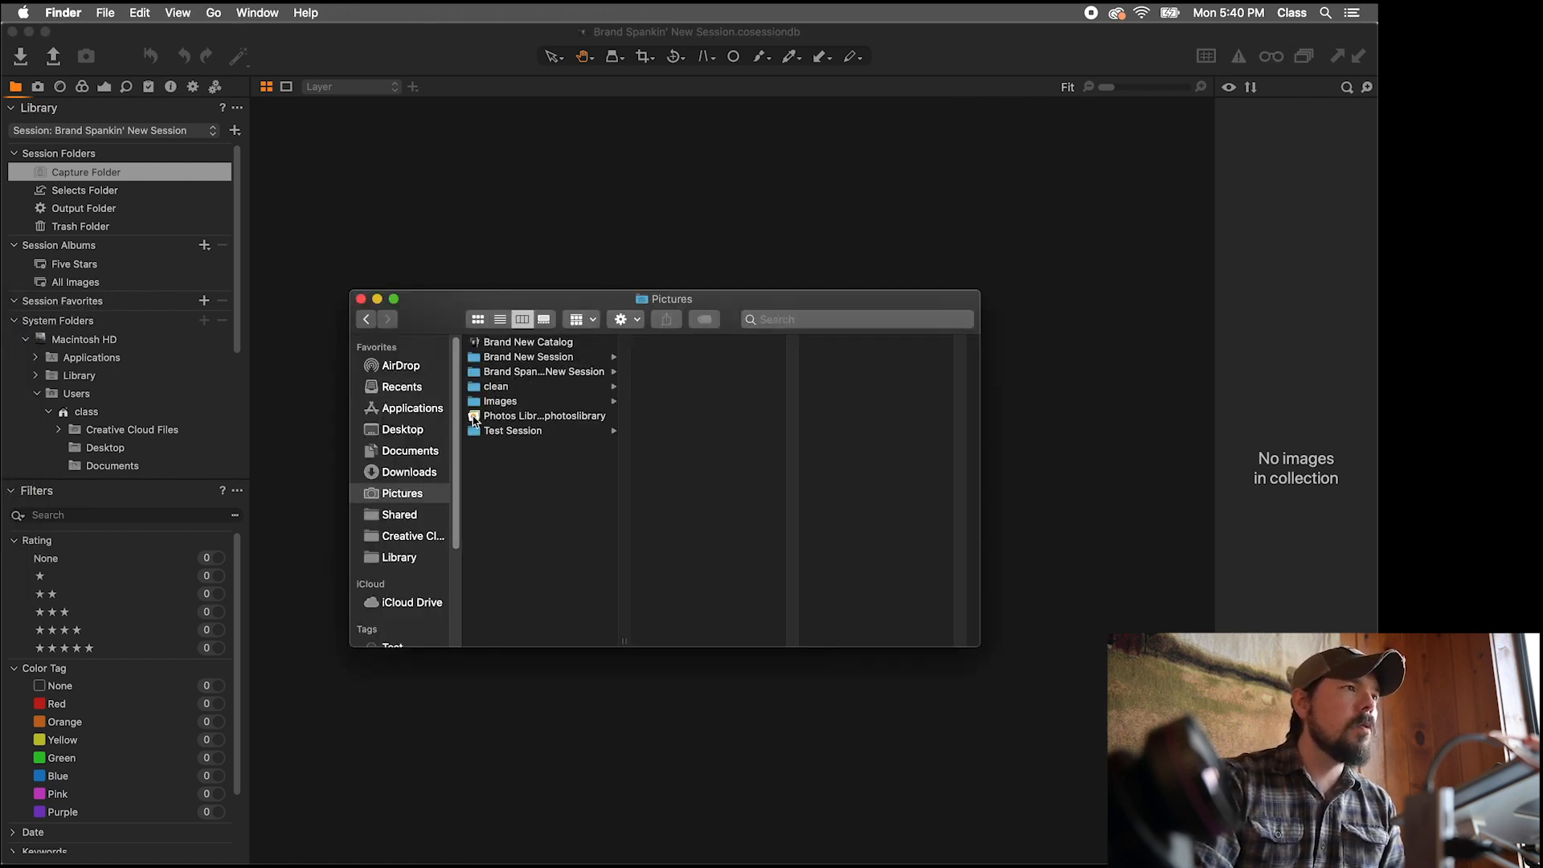
pyautogui.click(404, 518)
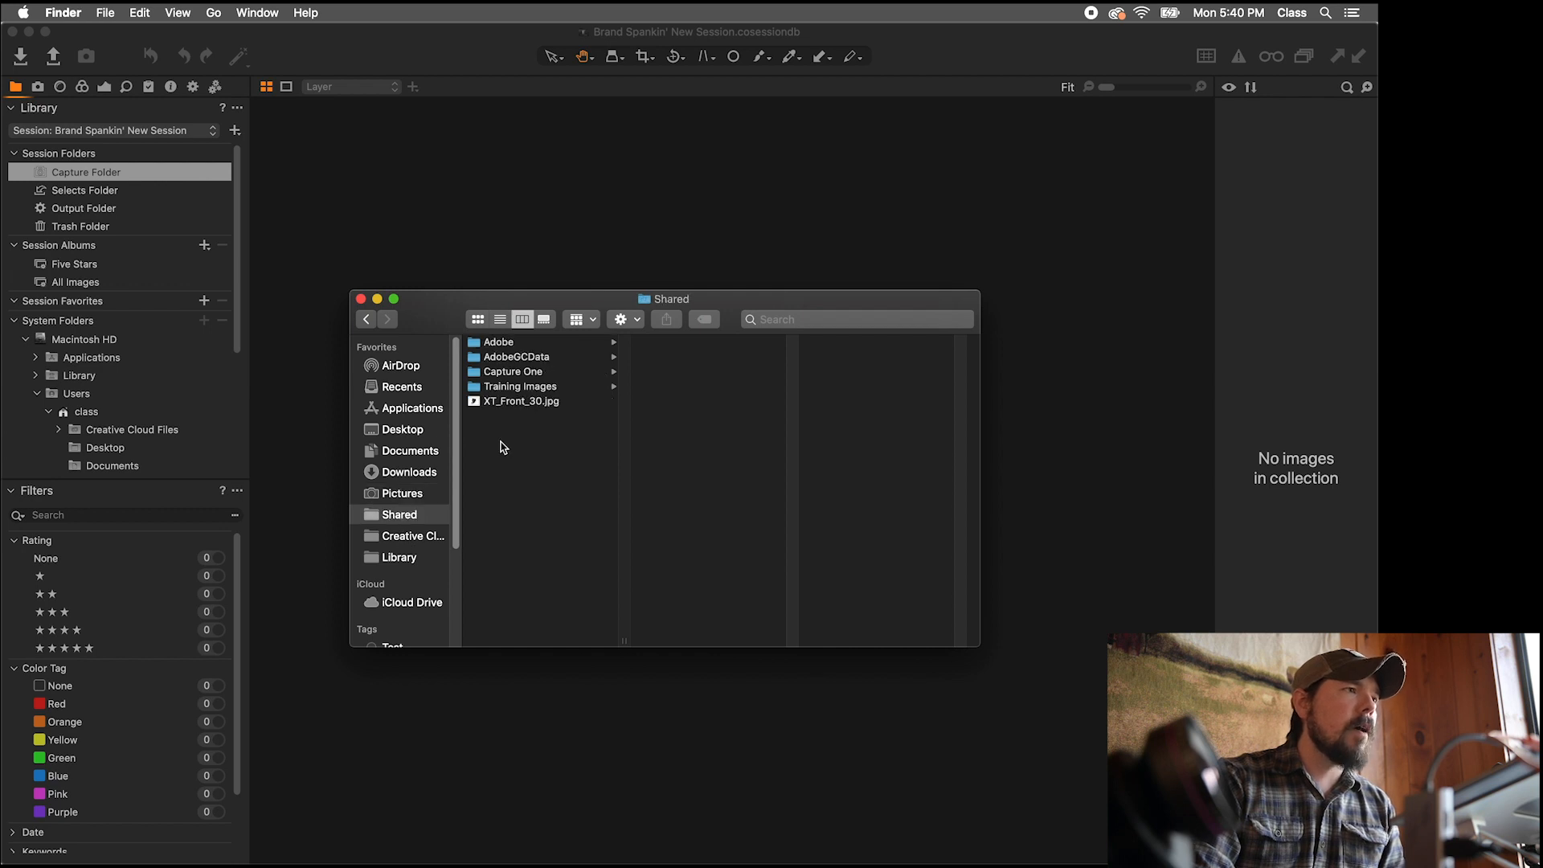
pyautogui.click(535, 387)
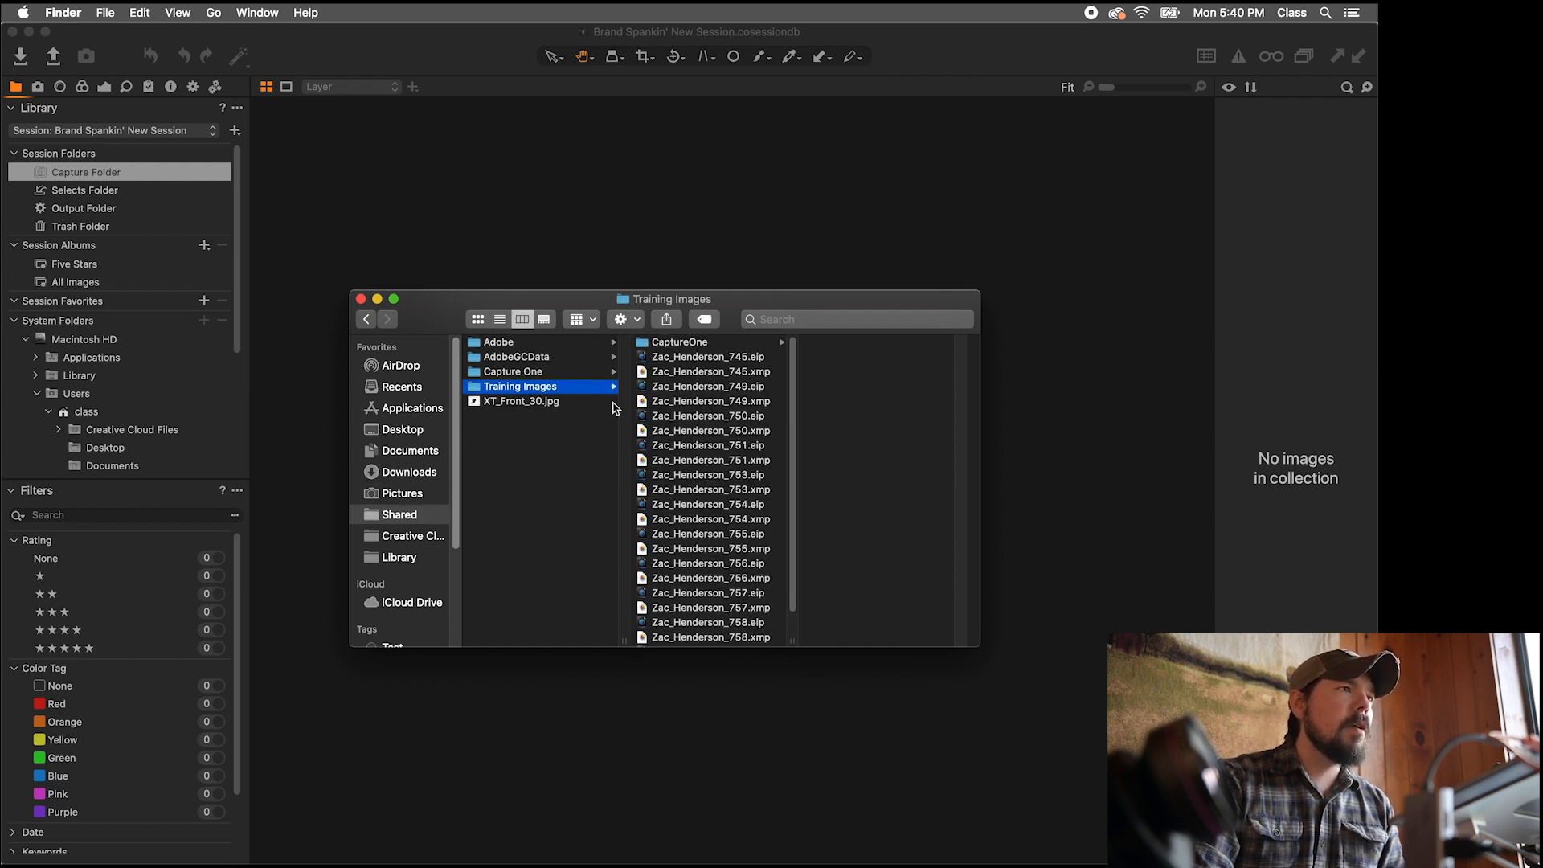
pyautogui.click(691, 419)
pyautogui.press('super+a')
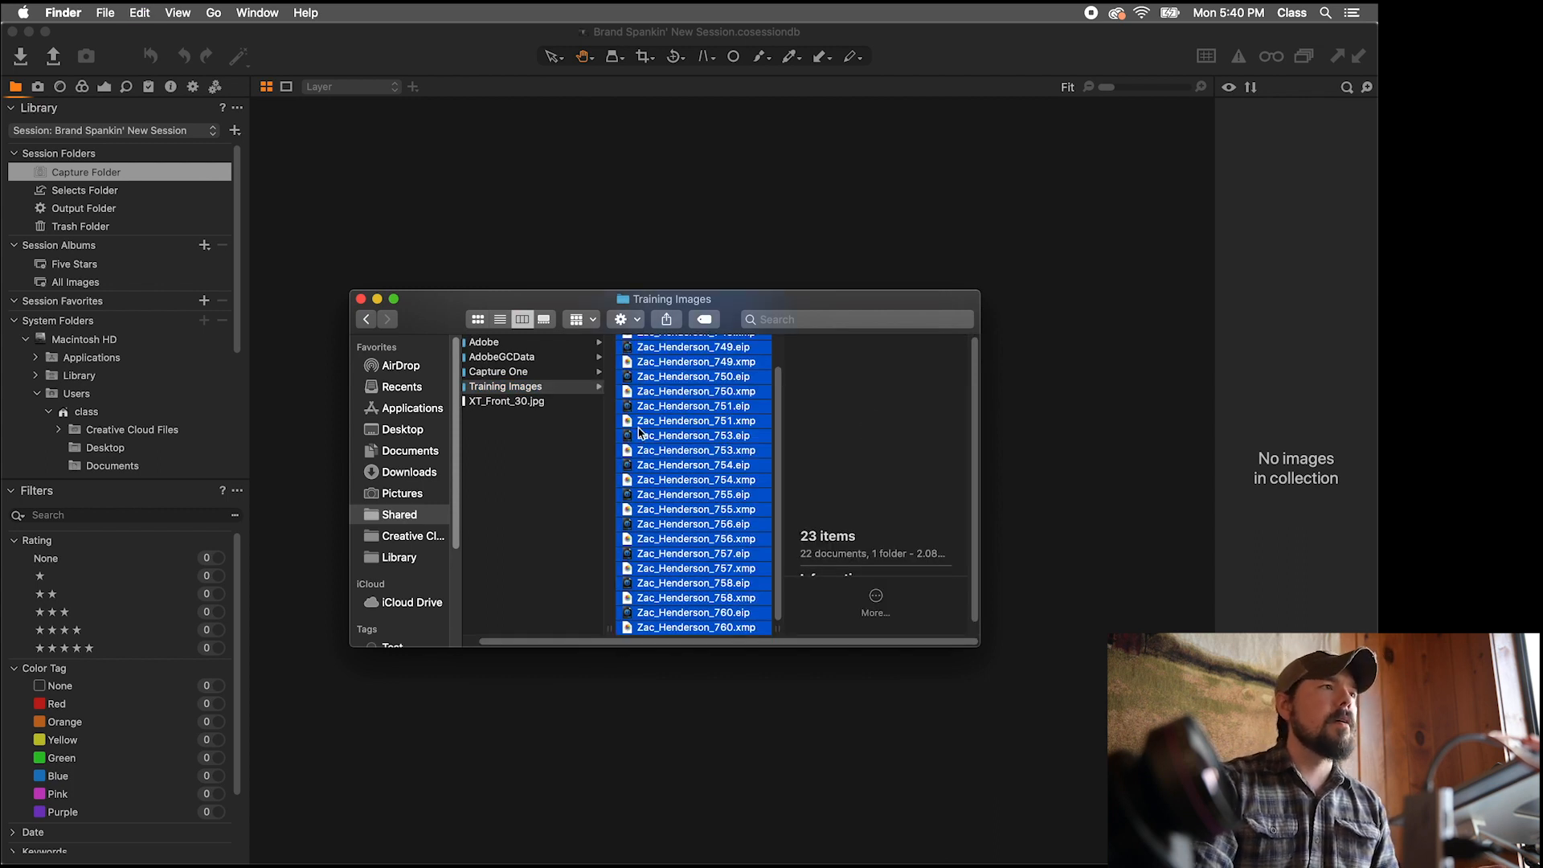
# Step: Paste the copied files into the Capture folder of Brand Spankin' New Session in Pictures, check the thumbnails, and close Finder
pyautogui.click(400, 493)
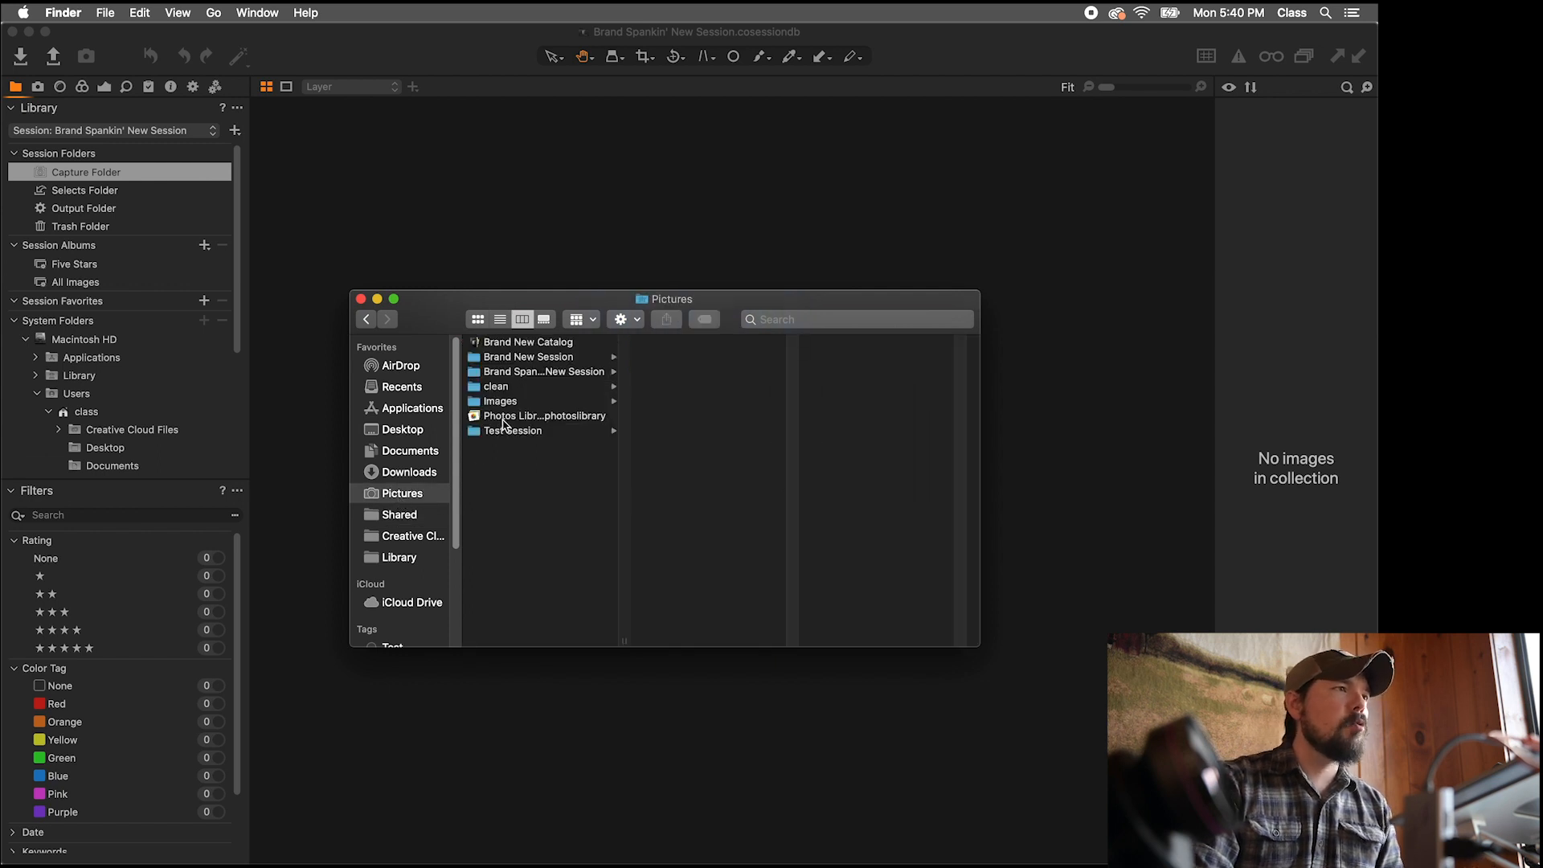
pyautogui.click(511, 376)
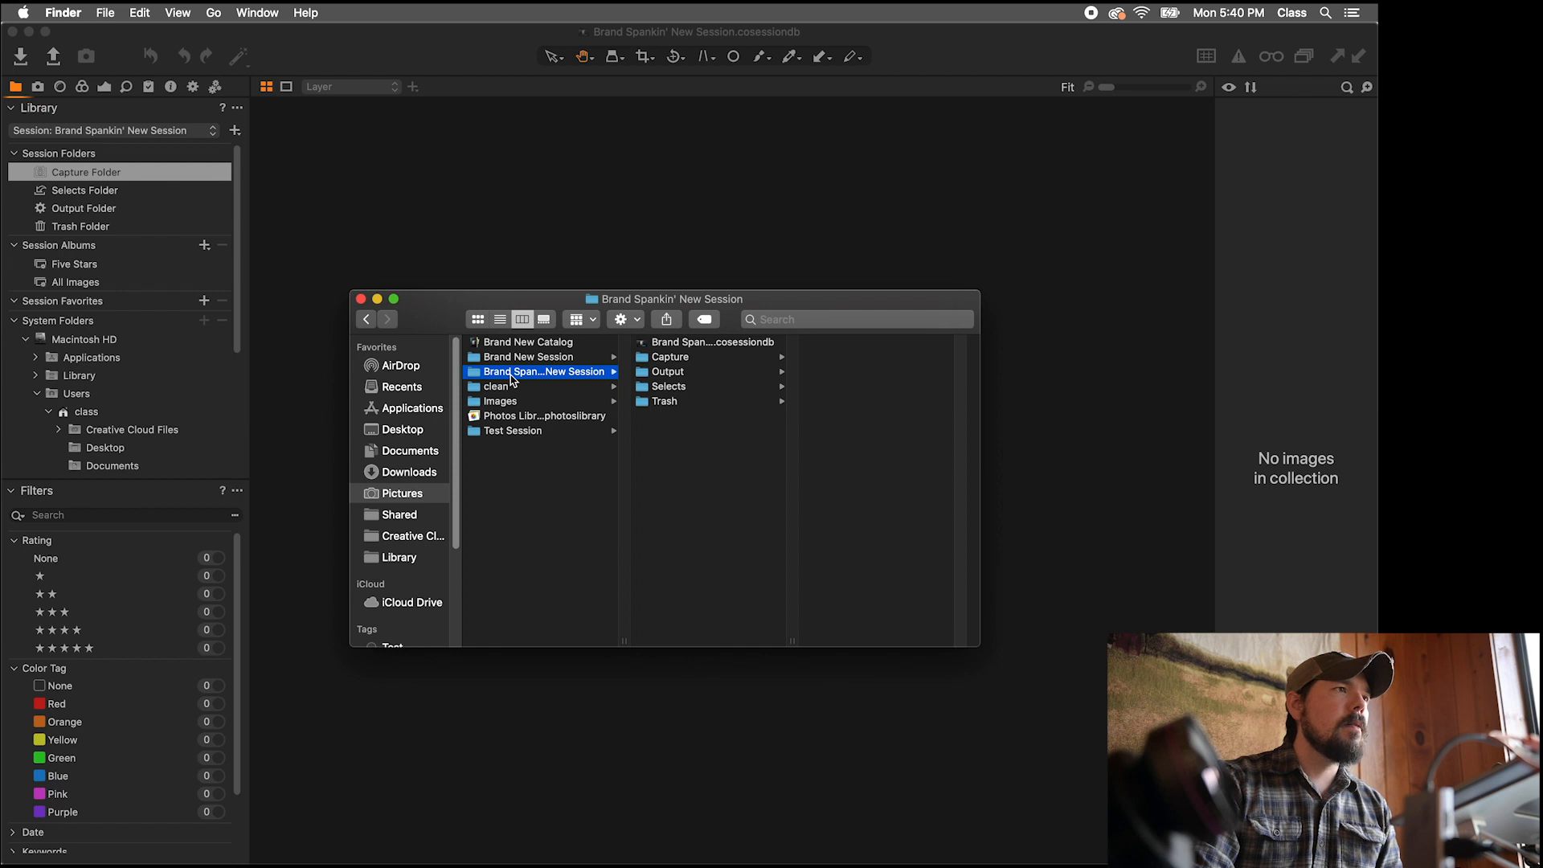
pyautogui.click(671, 360)
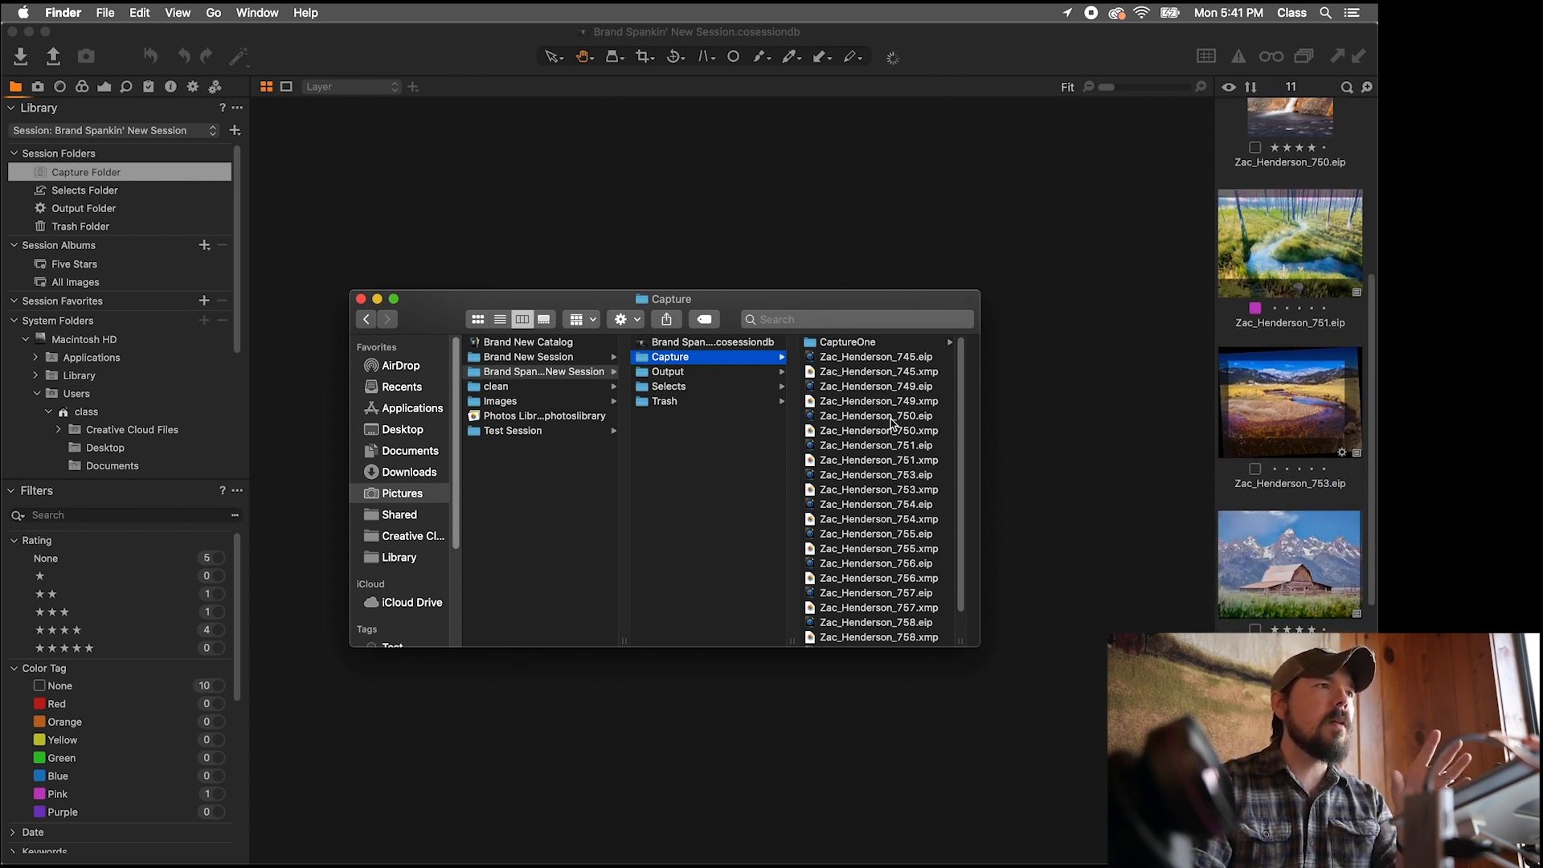
pyautogui.scroll(-10, 1244, 510)
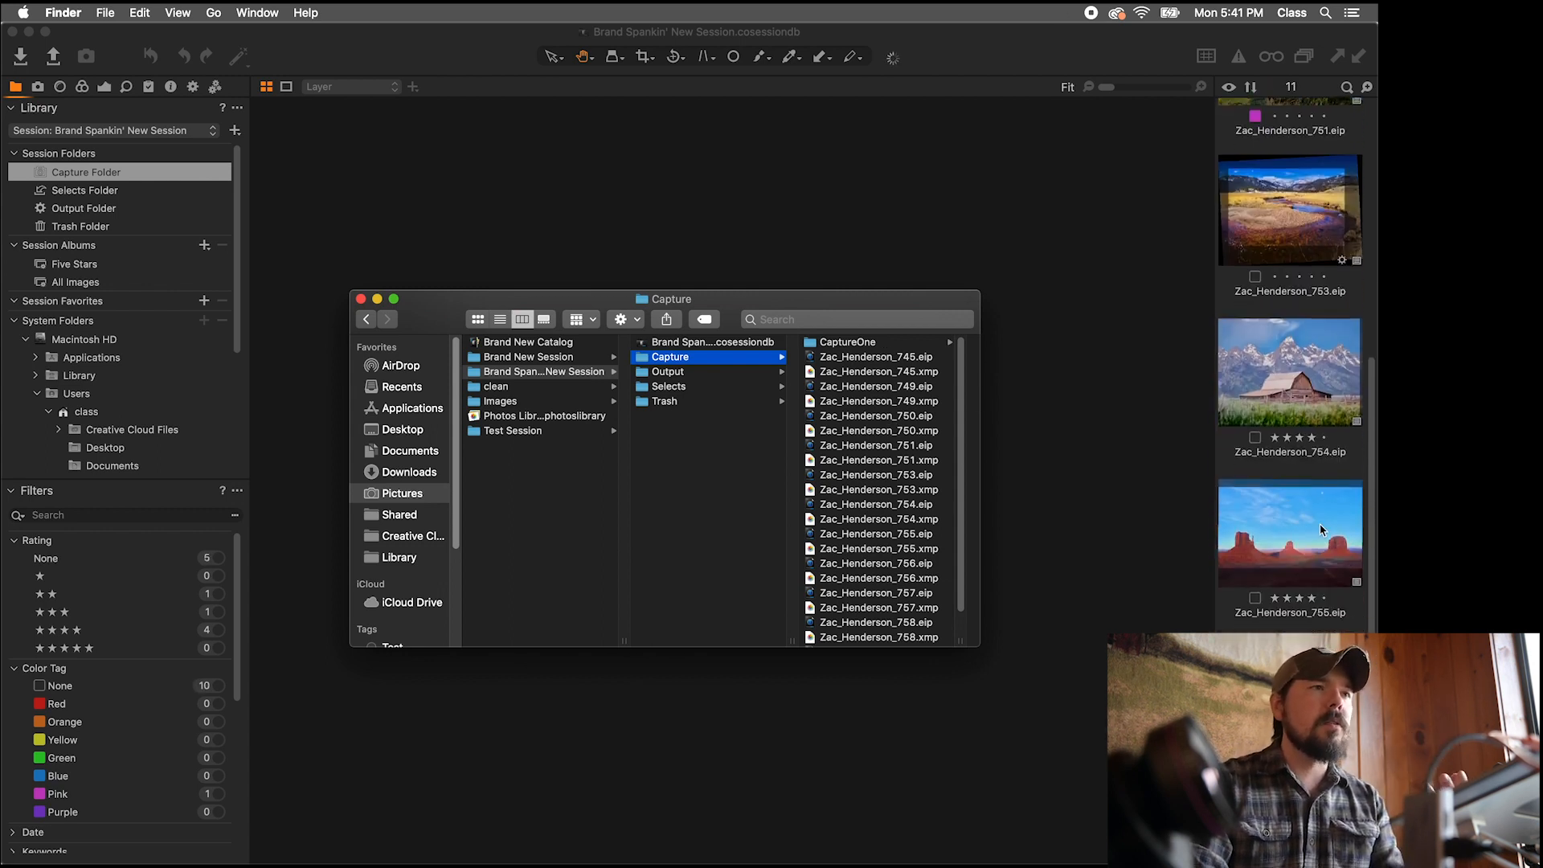
pyautogui.scroll(10, 1318, 528)
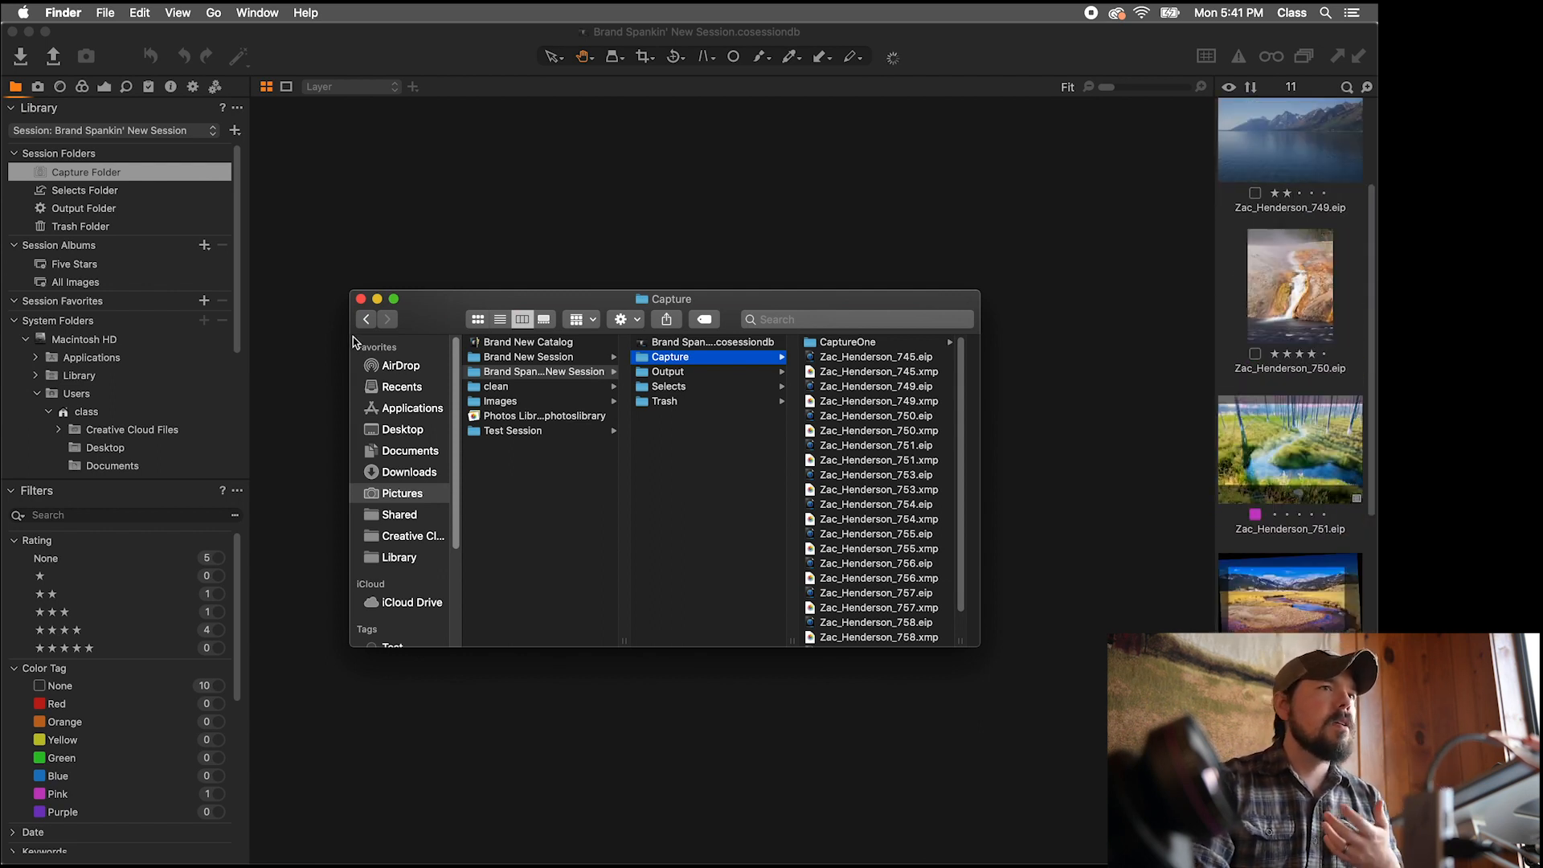
pyautogui.click(361, 299)
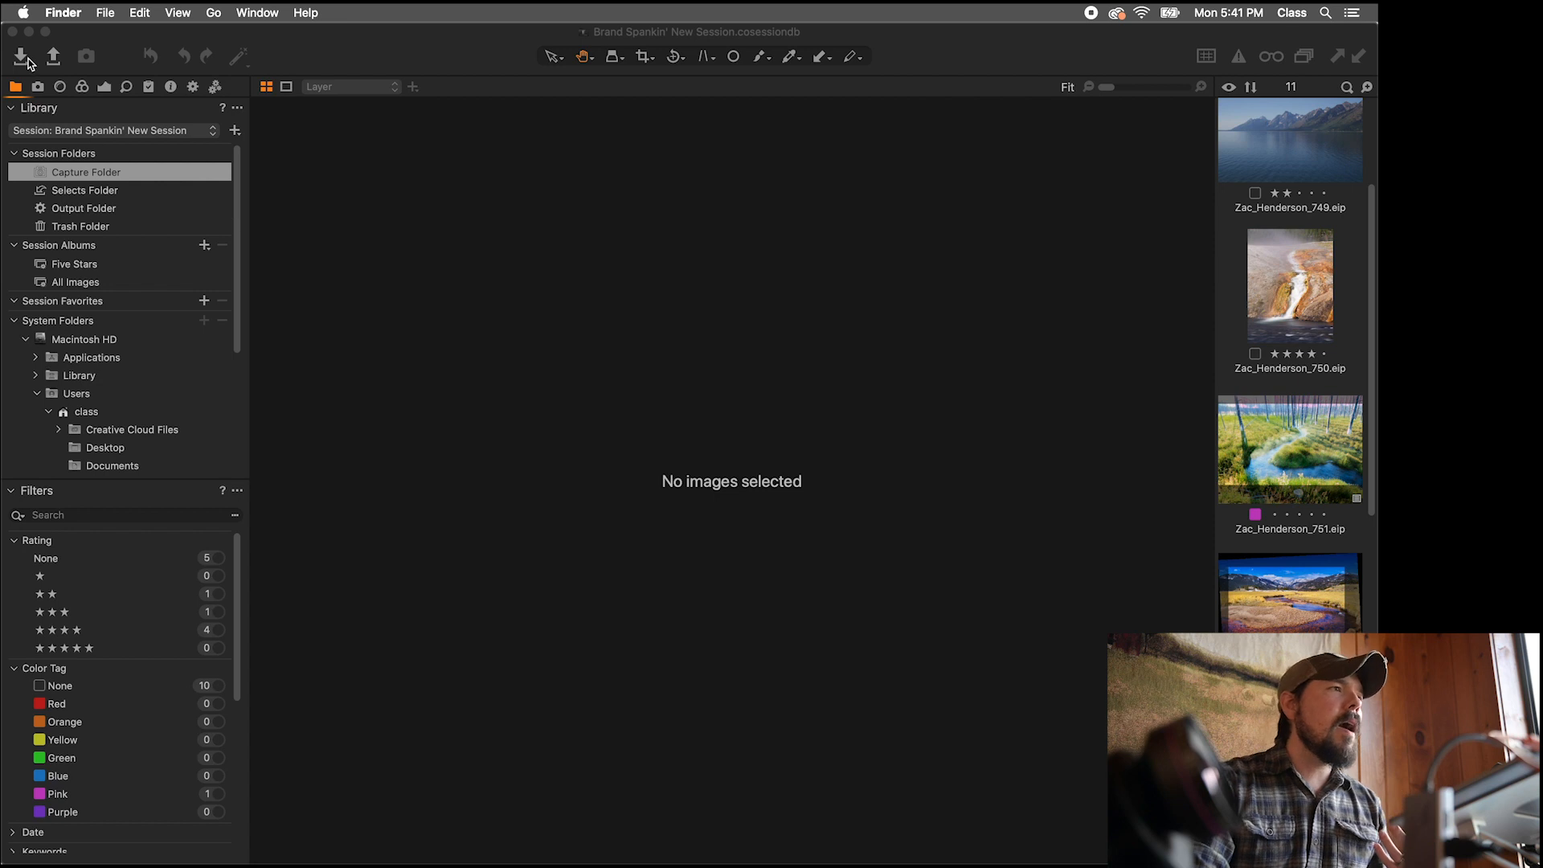
# Step: Look over the session's image import settings without importing, and view images 751 and 753 from the Capture Folder
pyautogui.click(21, 56)
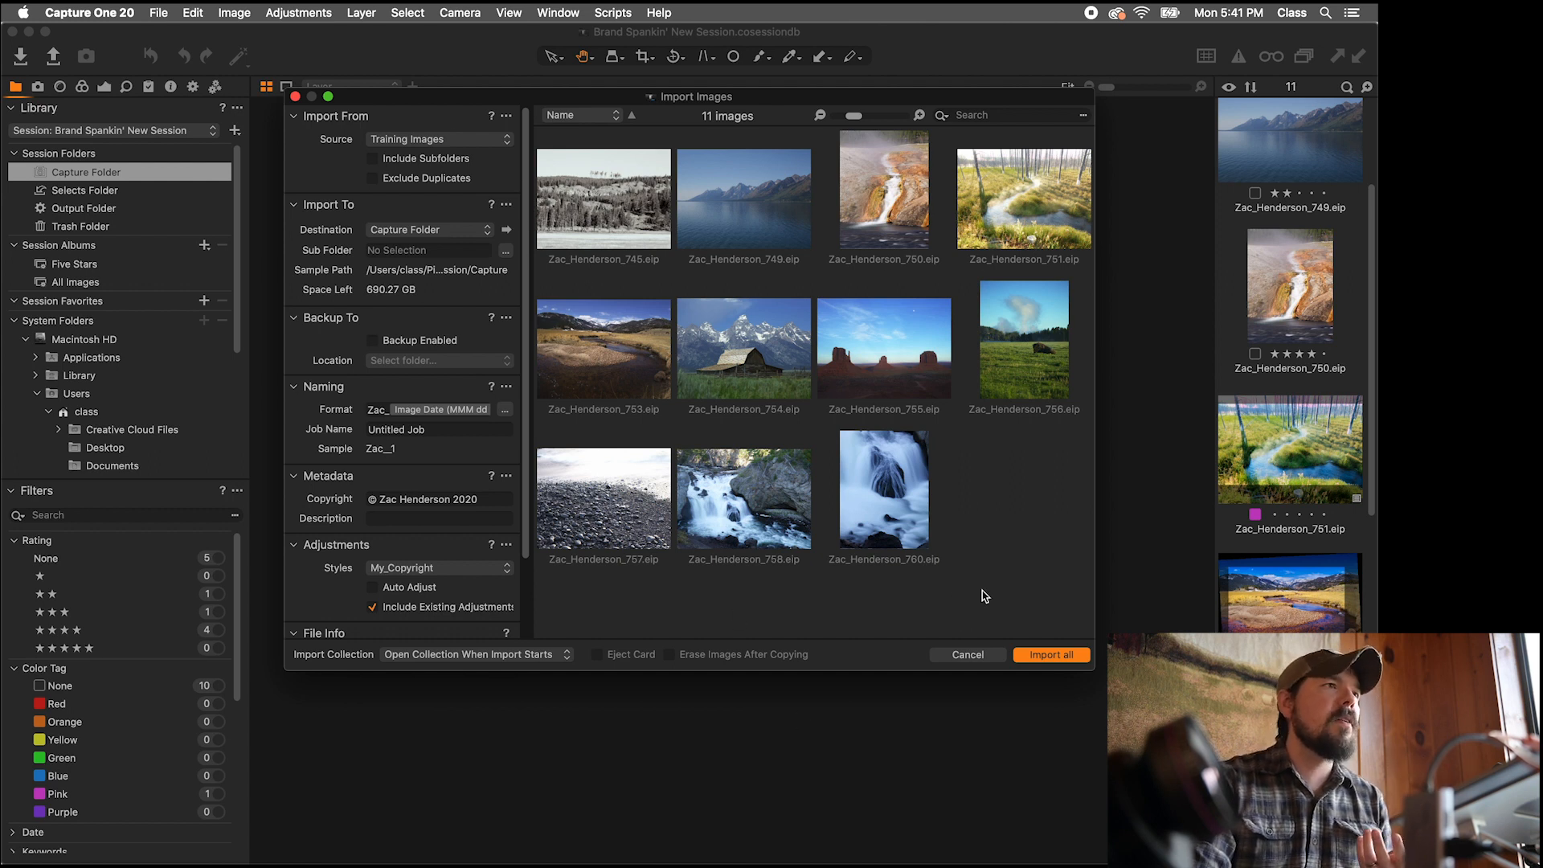
pyautogui.click(958, 656)
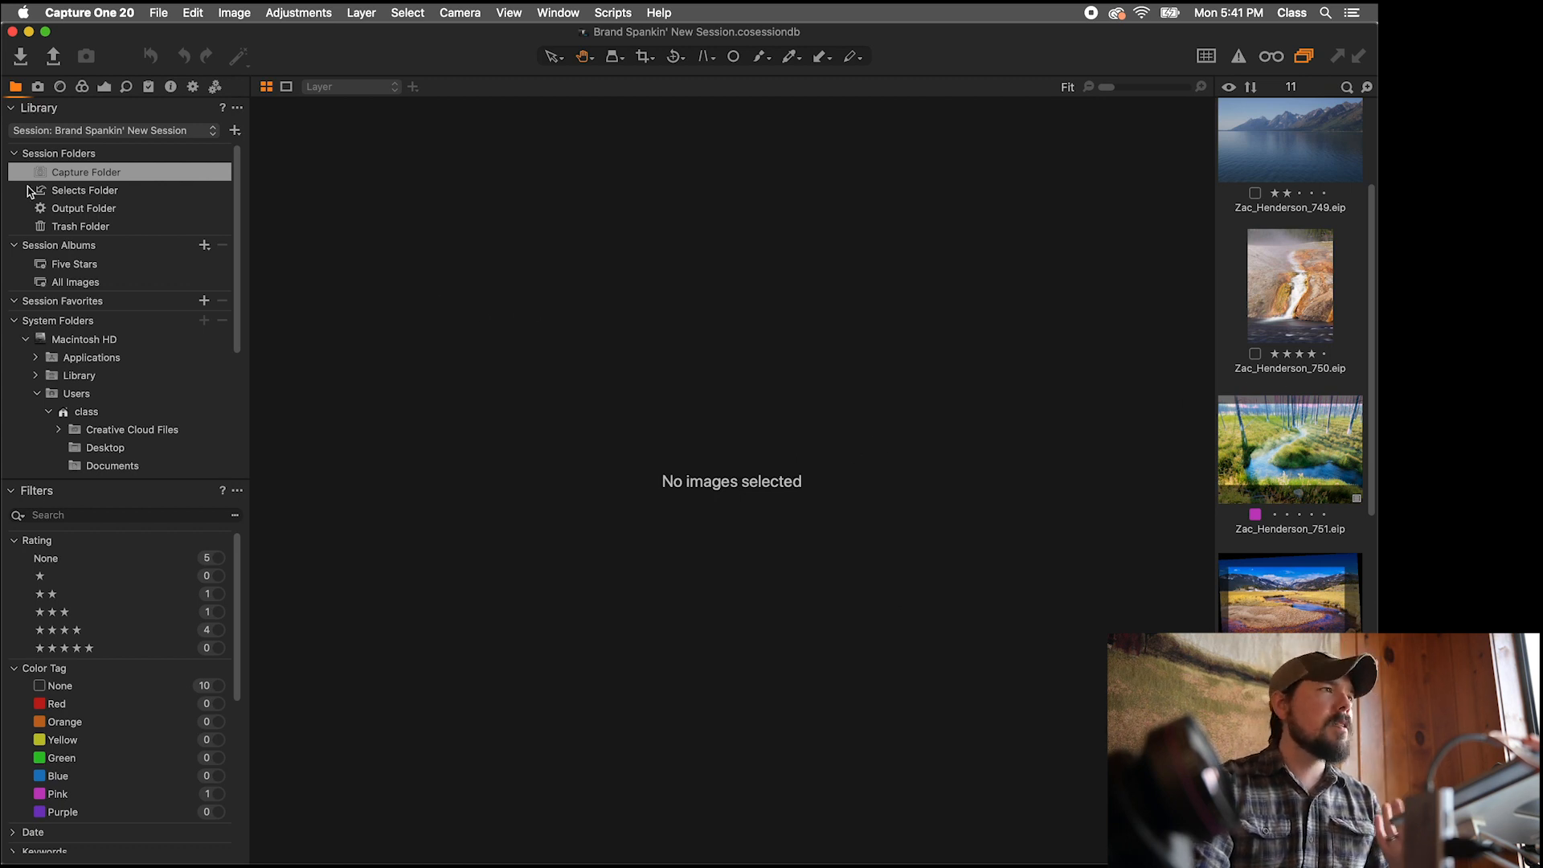
pyautogui.click(1227, 404)
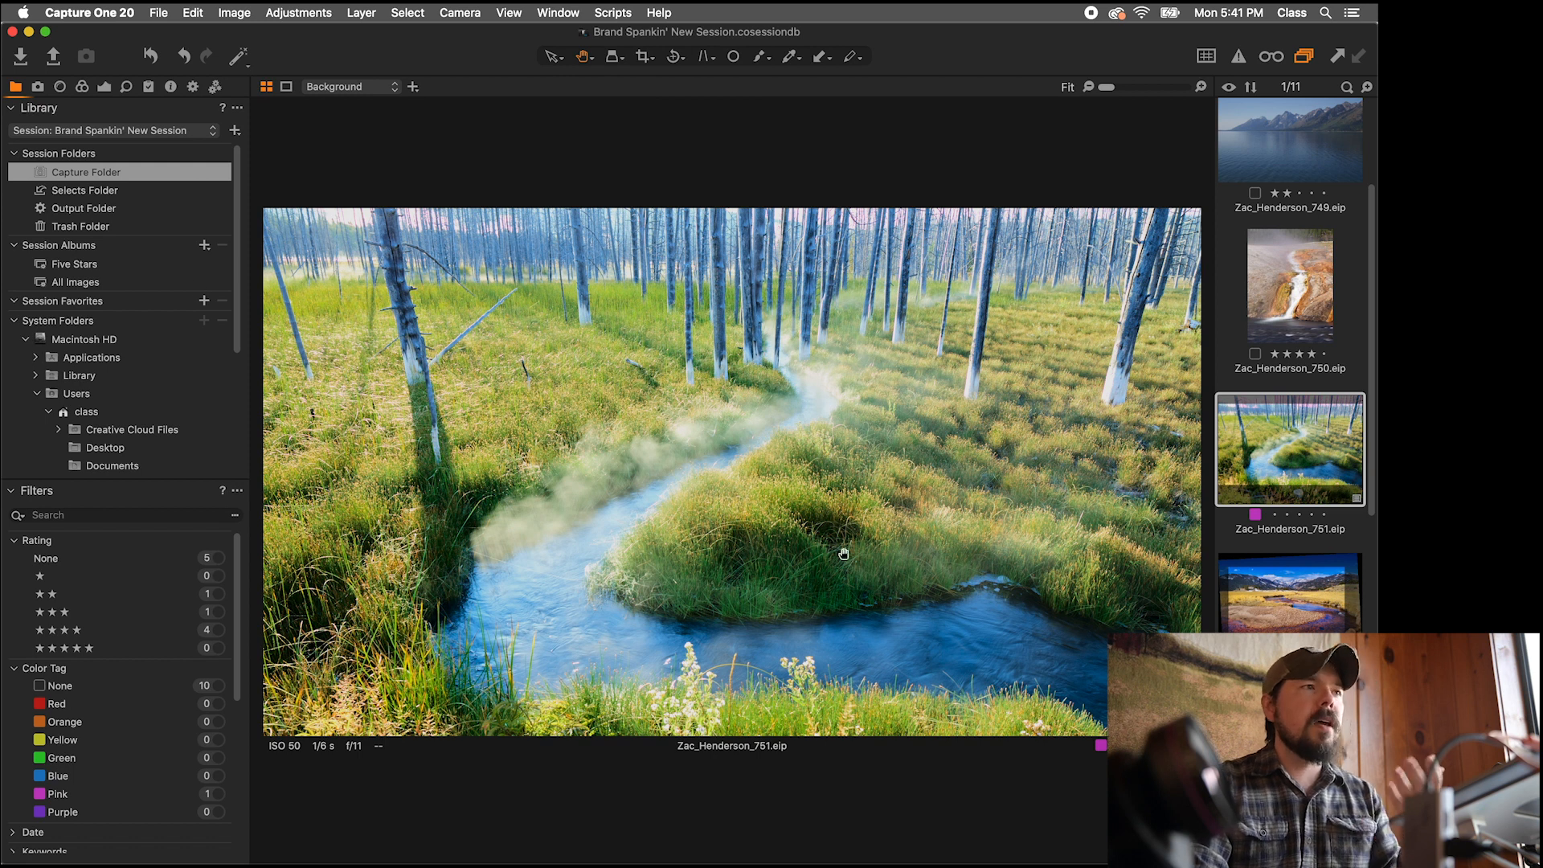
pyautogui.click(1312, 631)
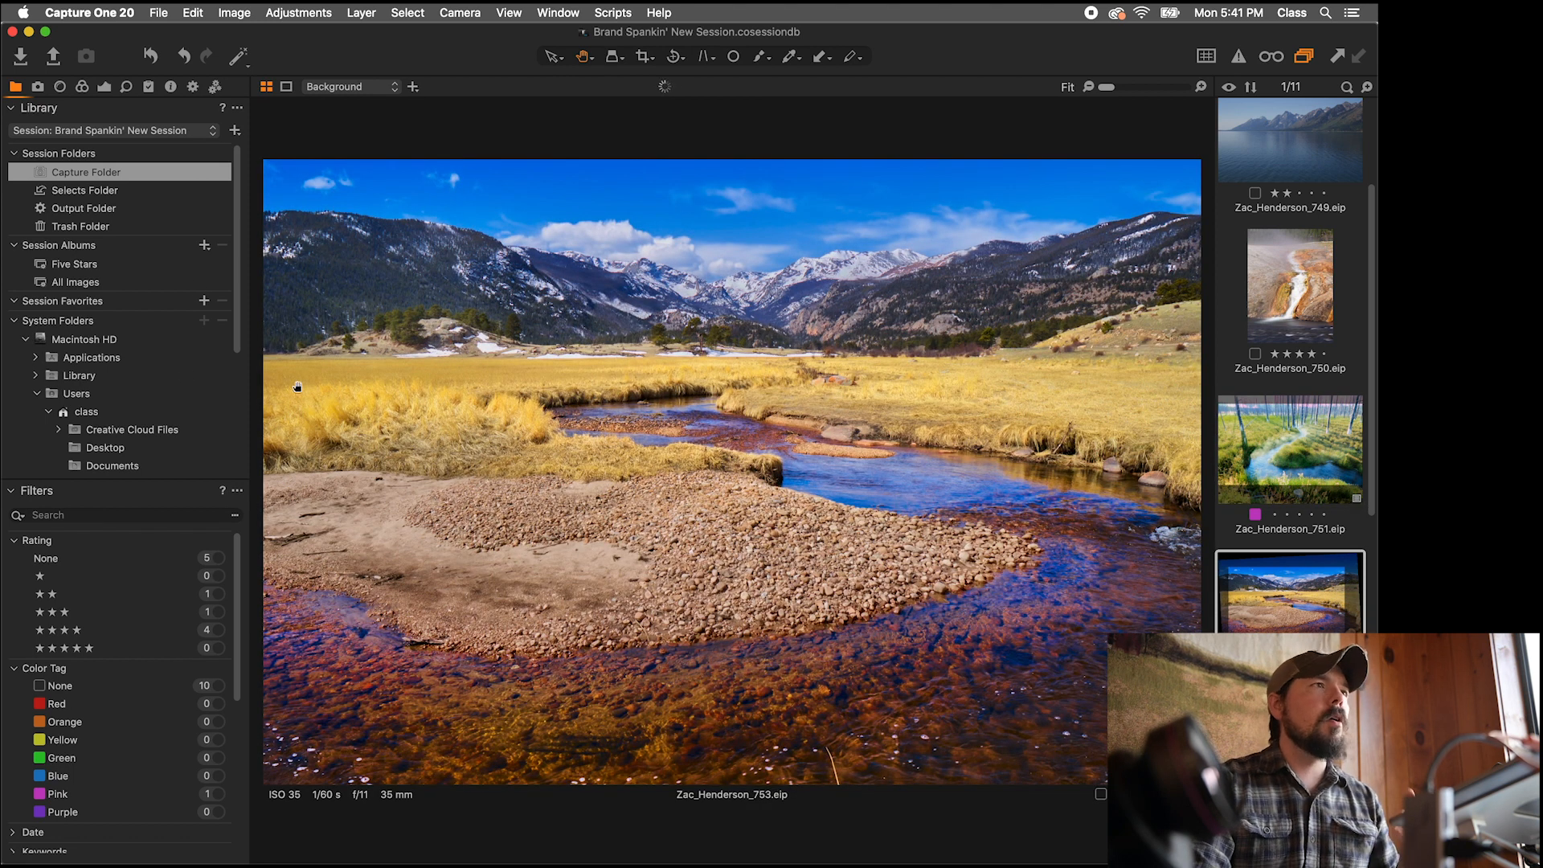
# Step: Collapse the session's System Folders and switch the library to Brand New Catalog
pyautogui.click(13, 320)
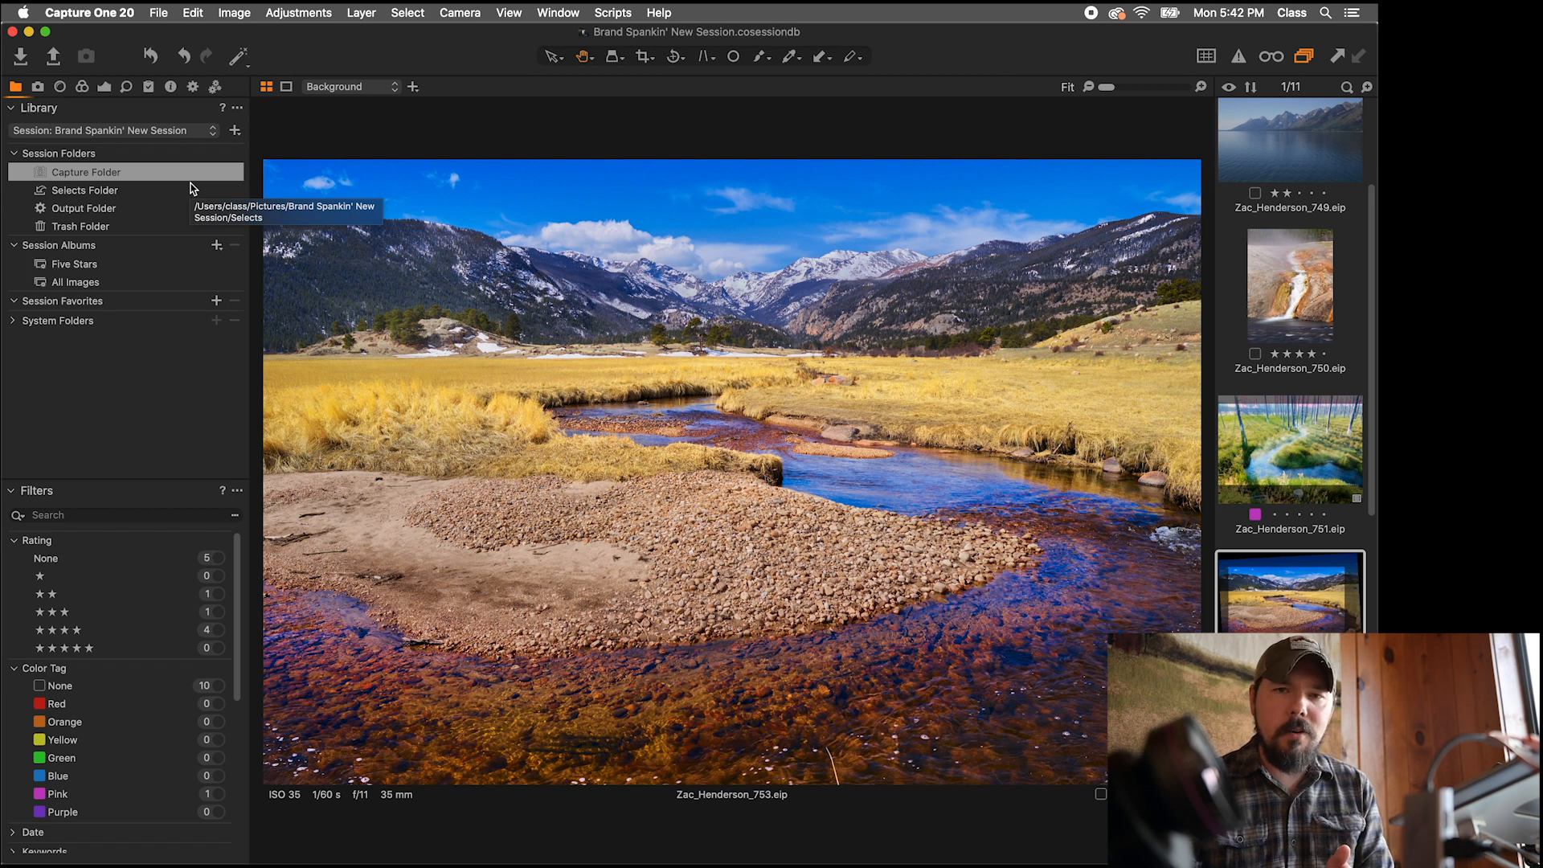
pyautogui.click(132, 130)
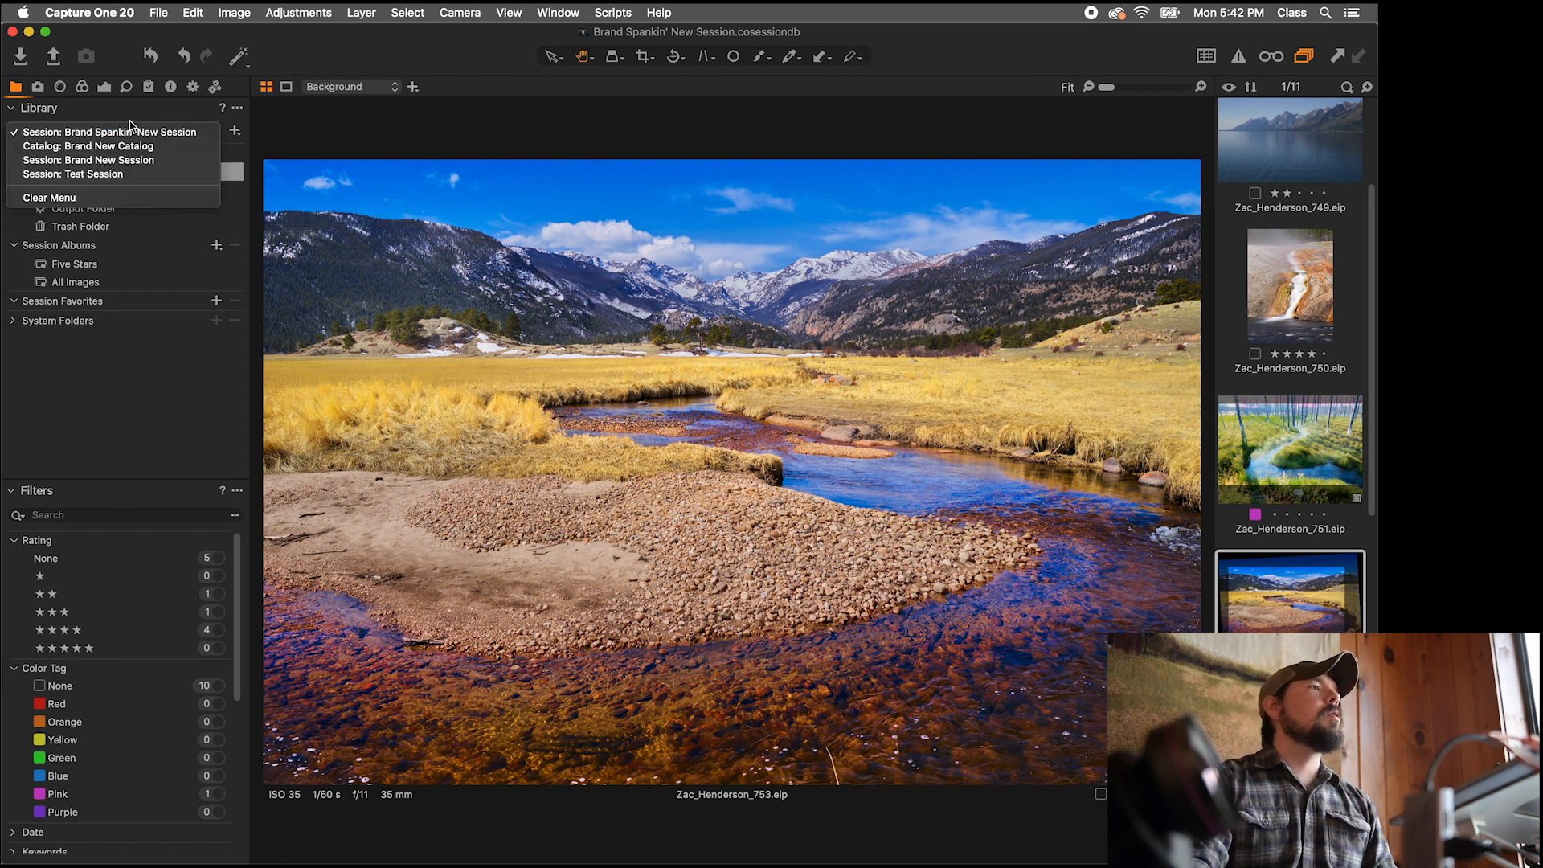
pyautogui.click(158, 148)
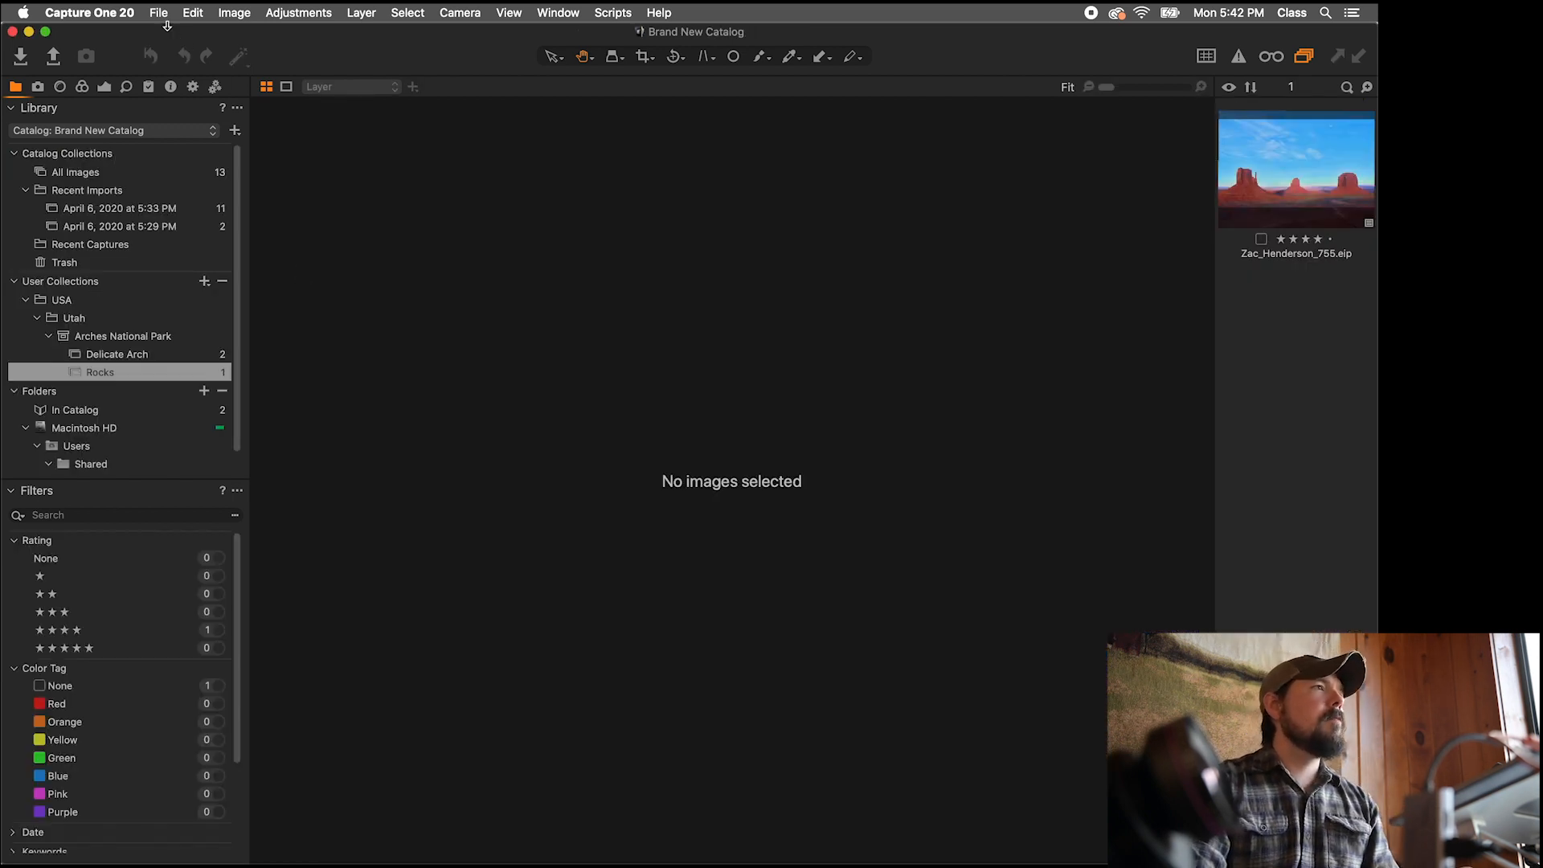
# Step: Import the session file Brand Spankin' New Session.cosessiondb from its Pictures folder into the catalog and view the newest recent import
pyautogui.click(163, 18)
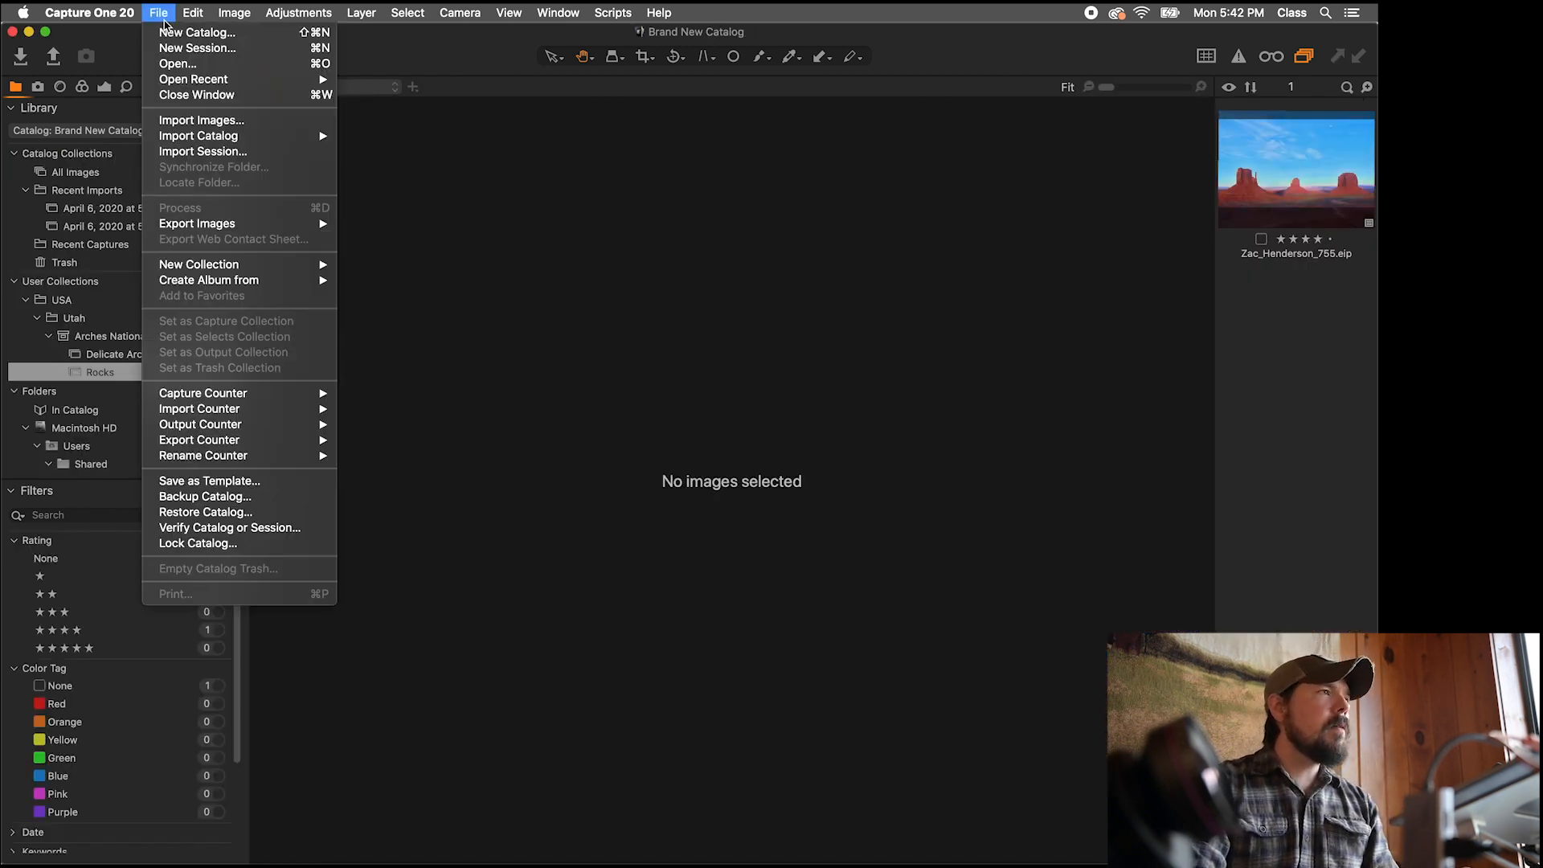
pyautogui.click(231, 154)
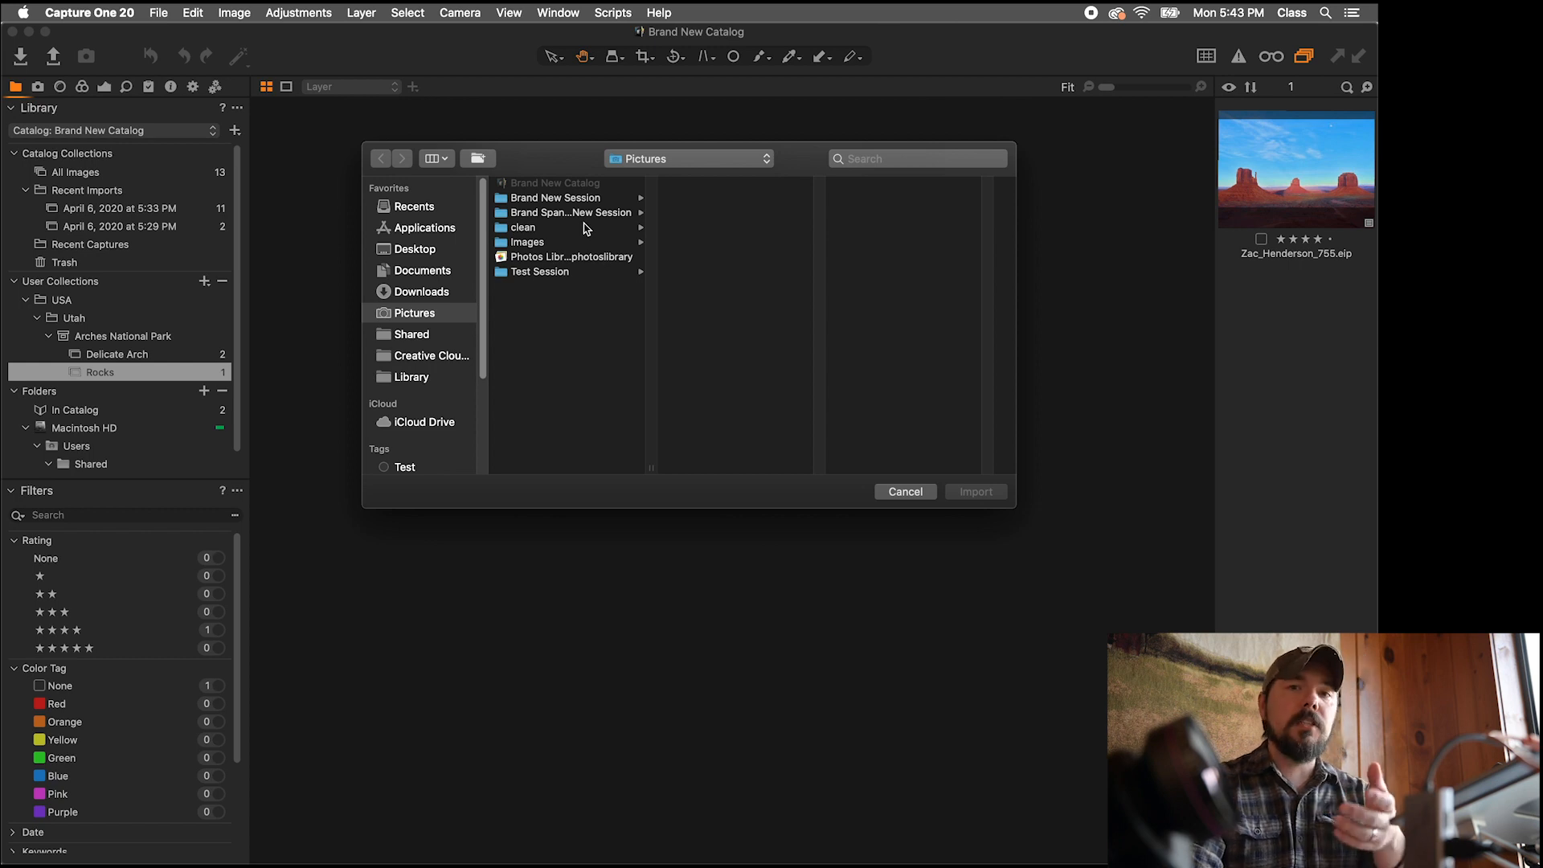
pyautogui.click(554, 213)
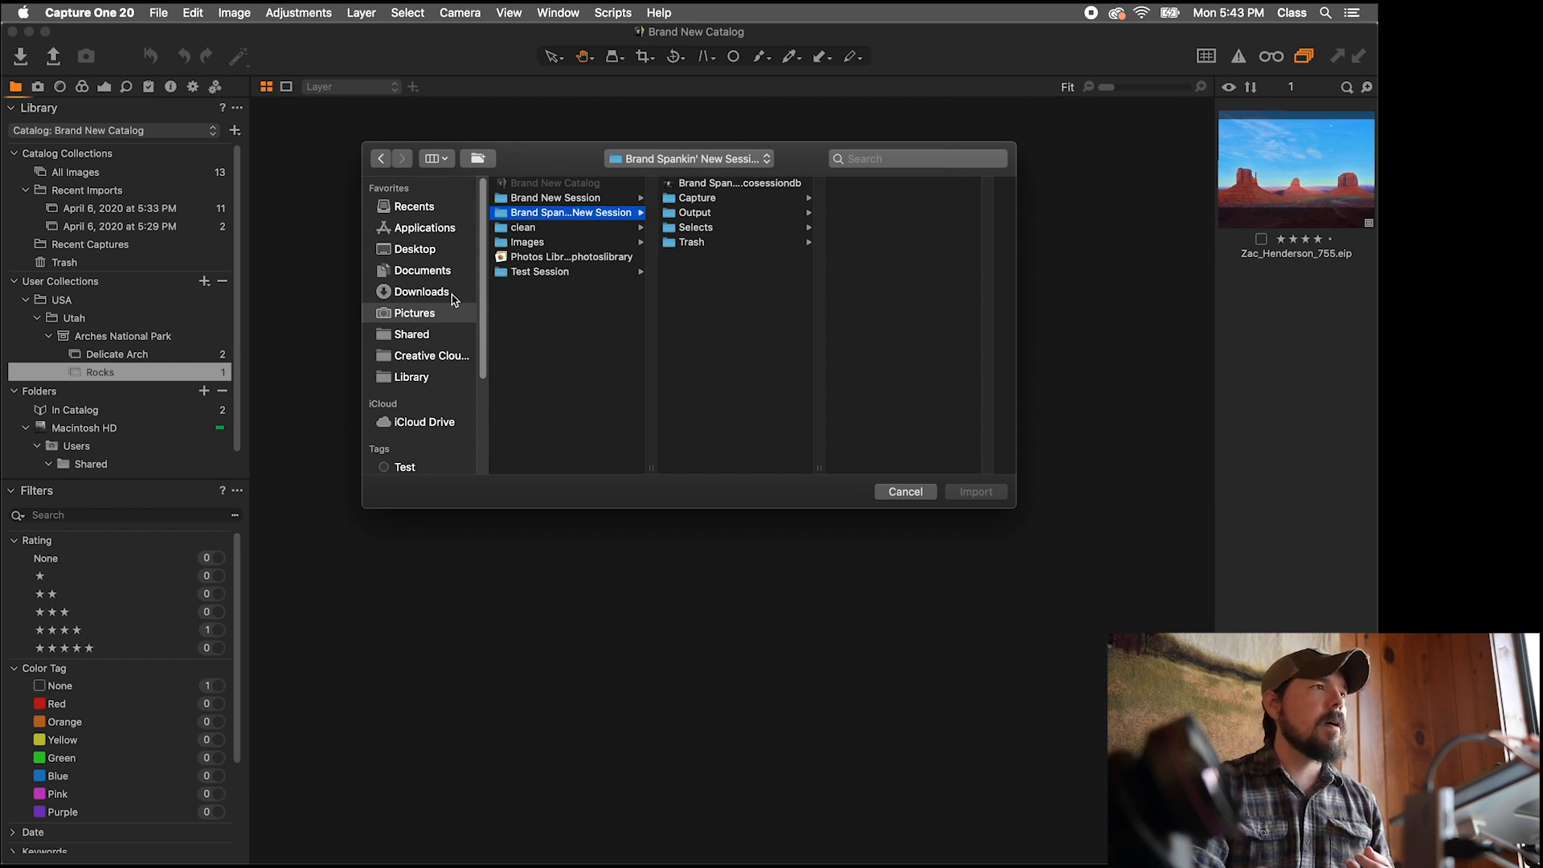
pyautogui.click(728, 188)
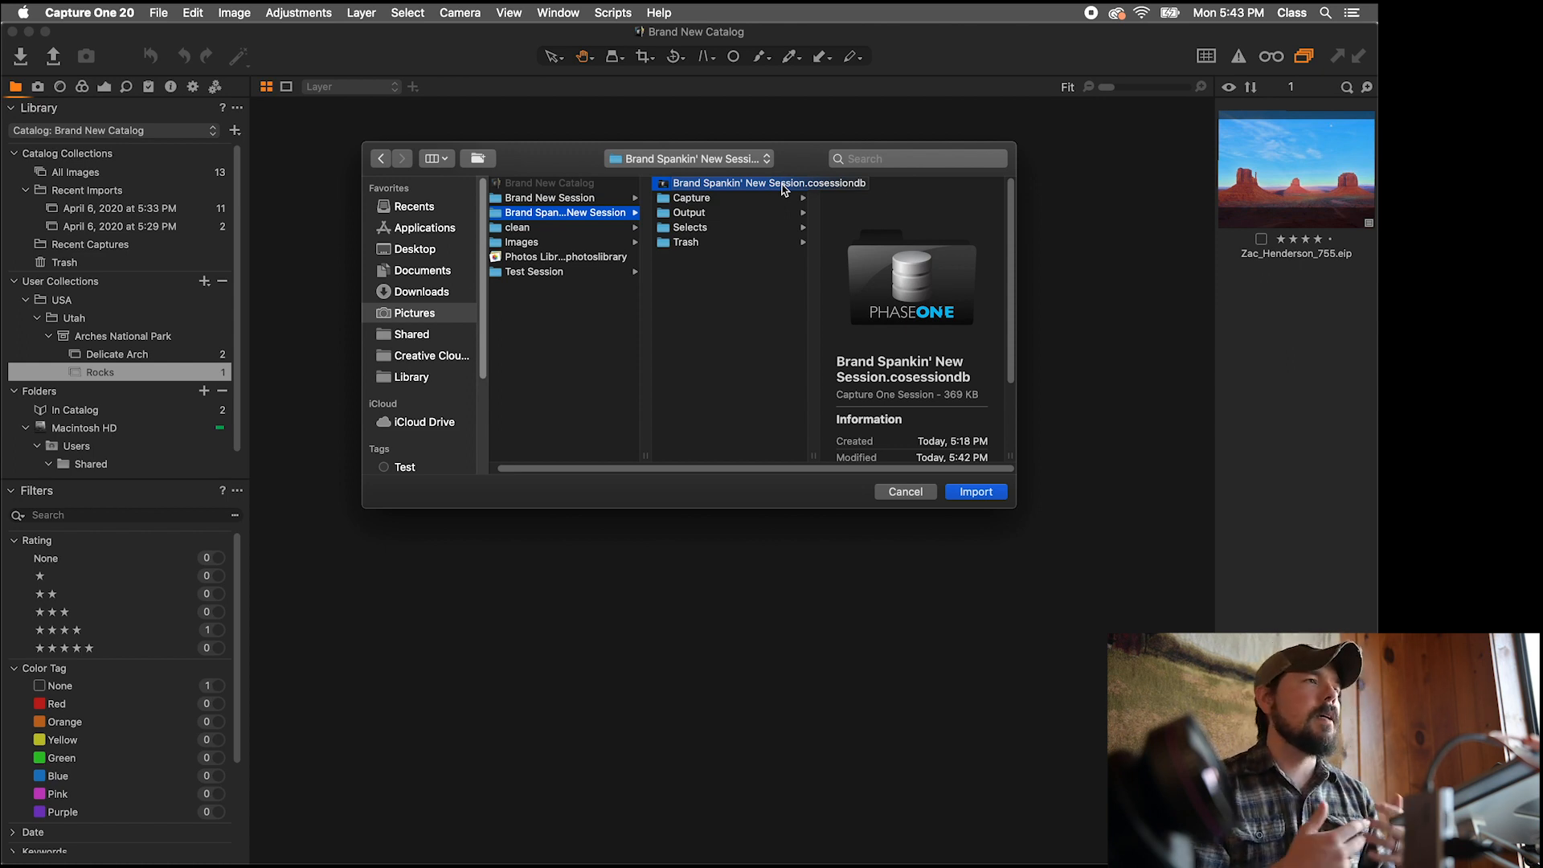
pyautogui.click(976, 491)
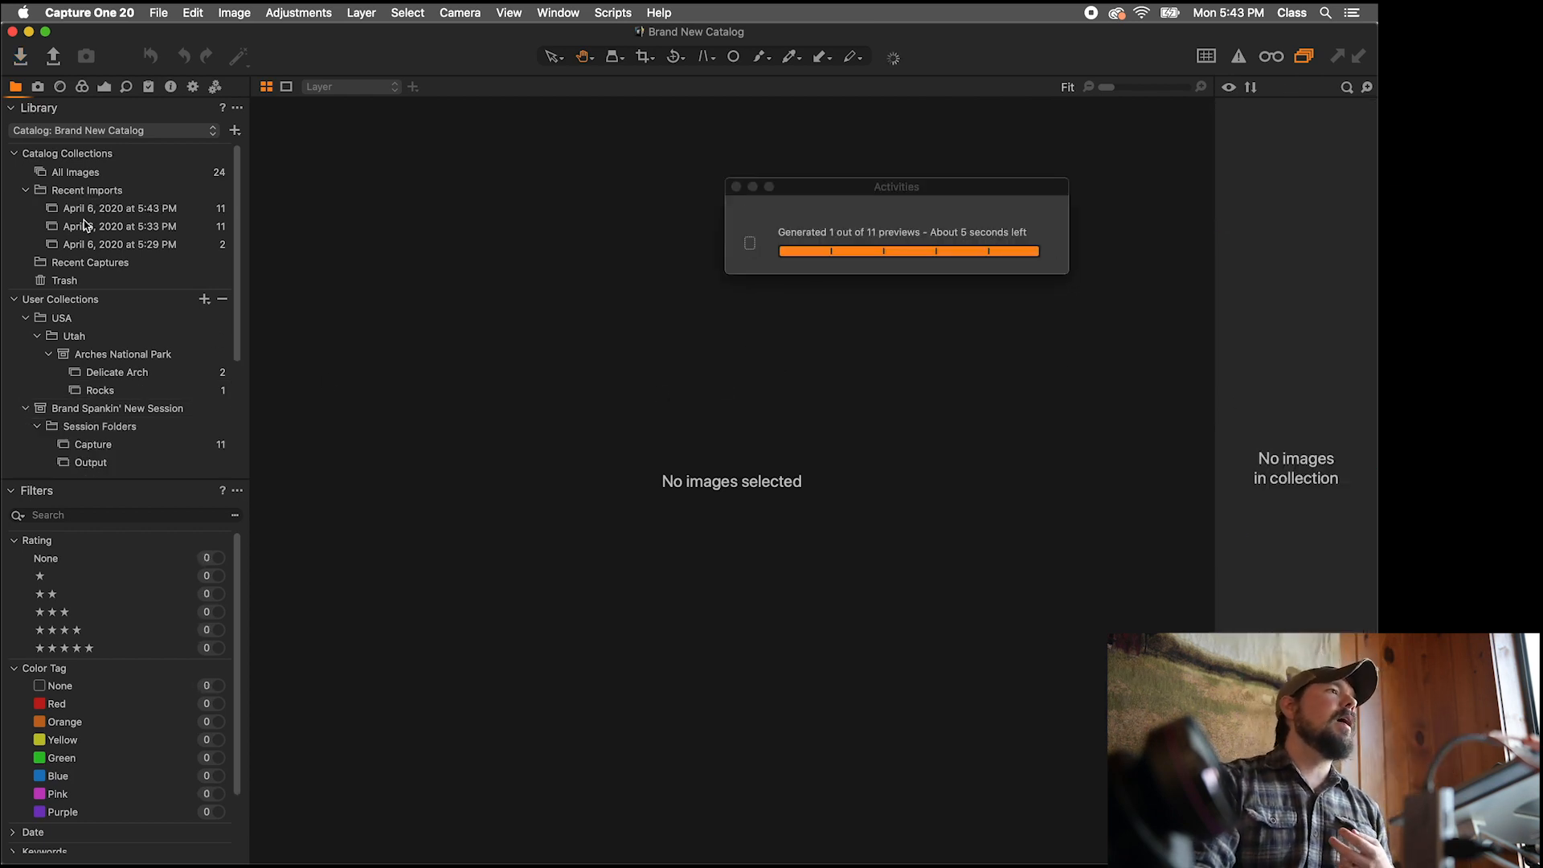
pyautogui.click(135, 210)
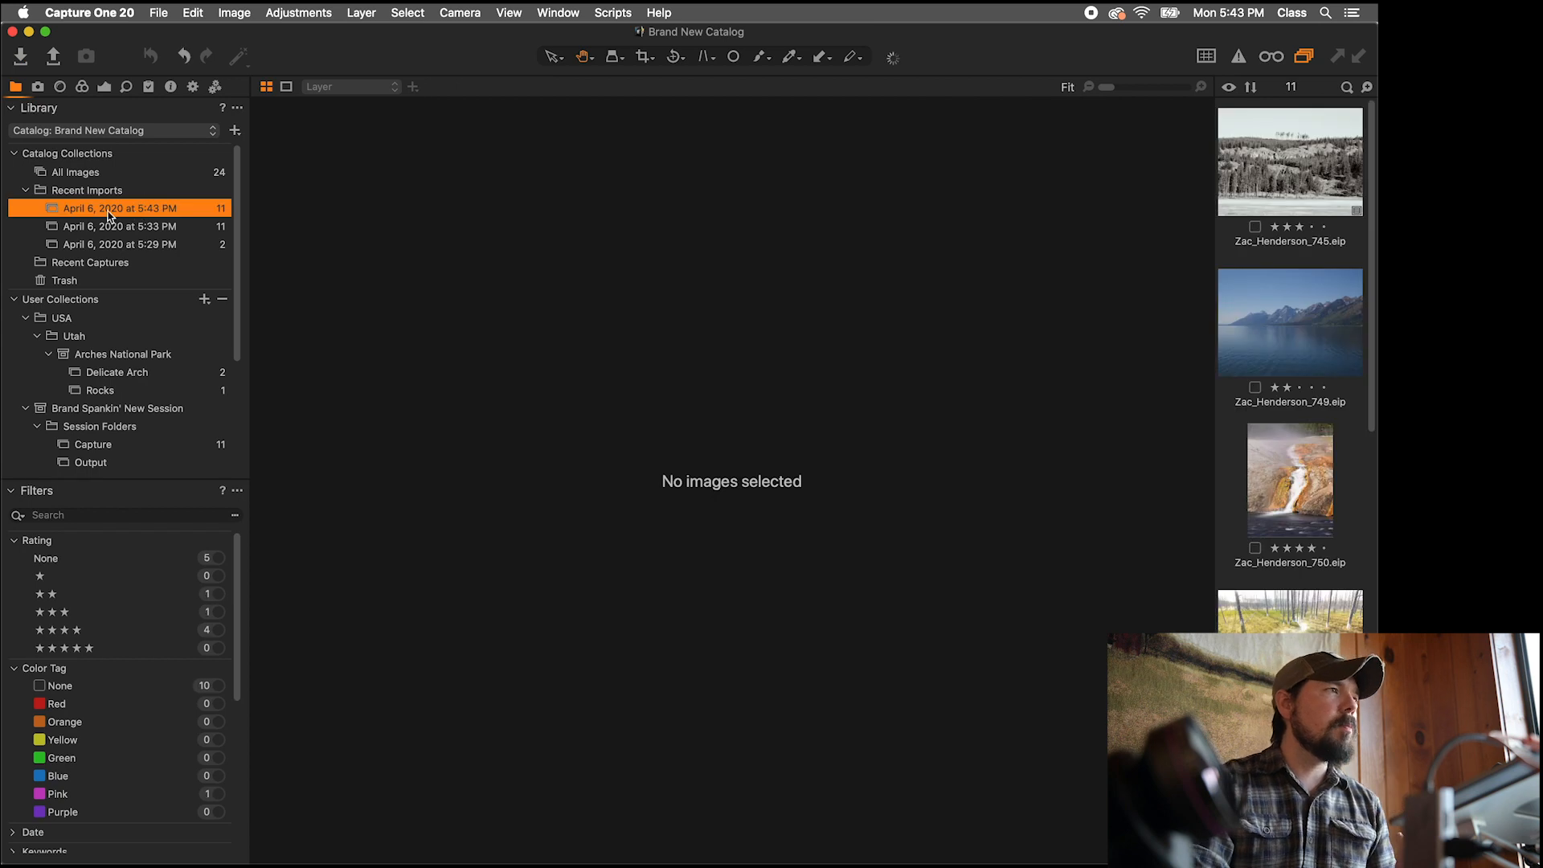
# Step: Look over the imported Brand Spankin' New Session under User Collections, including its session folders, and view its Capture album
pyautogui.scroll(-4, 150, 213)
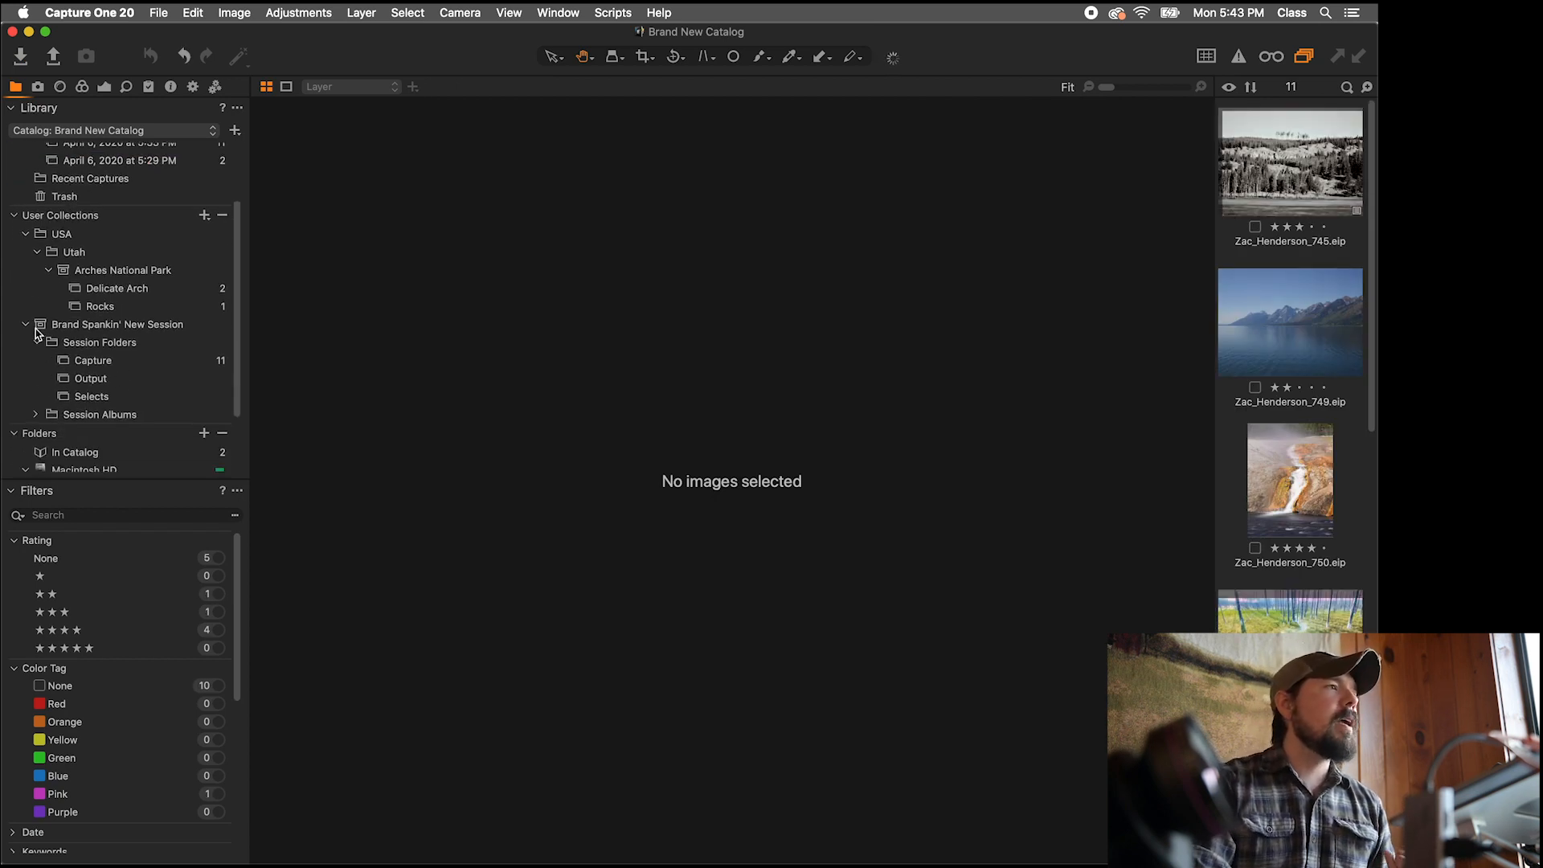
pyautogui.click(24, 327)
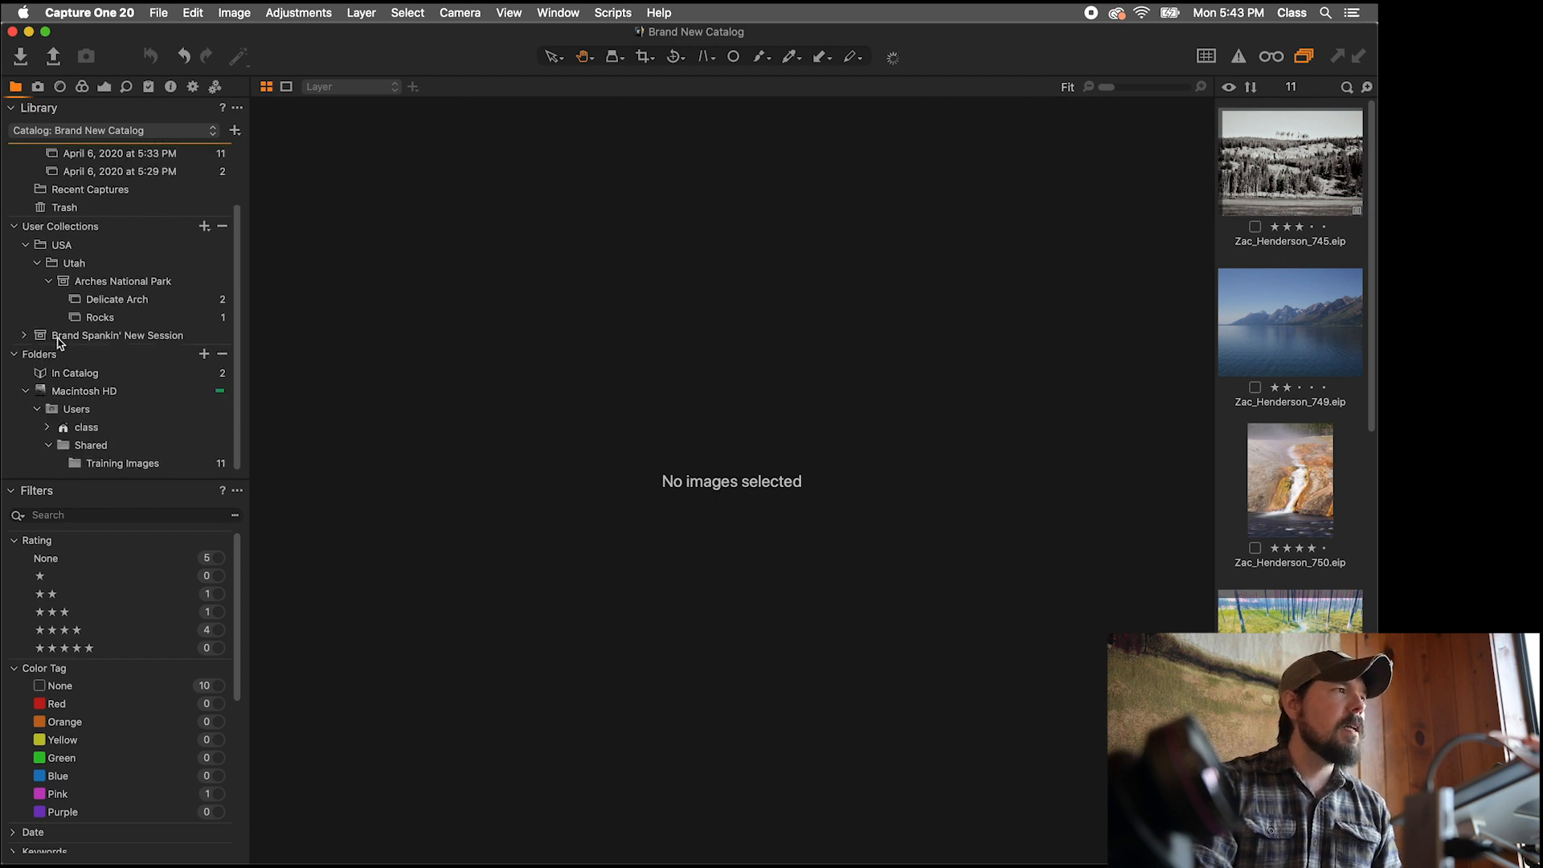
pyautogui.click(24, 335)
pyautogui.scroll(-2, 48, 325)
pyautogui.scroll(-2, 55, 322)
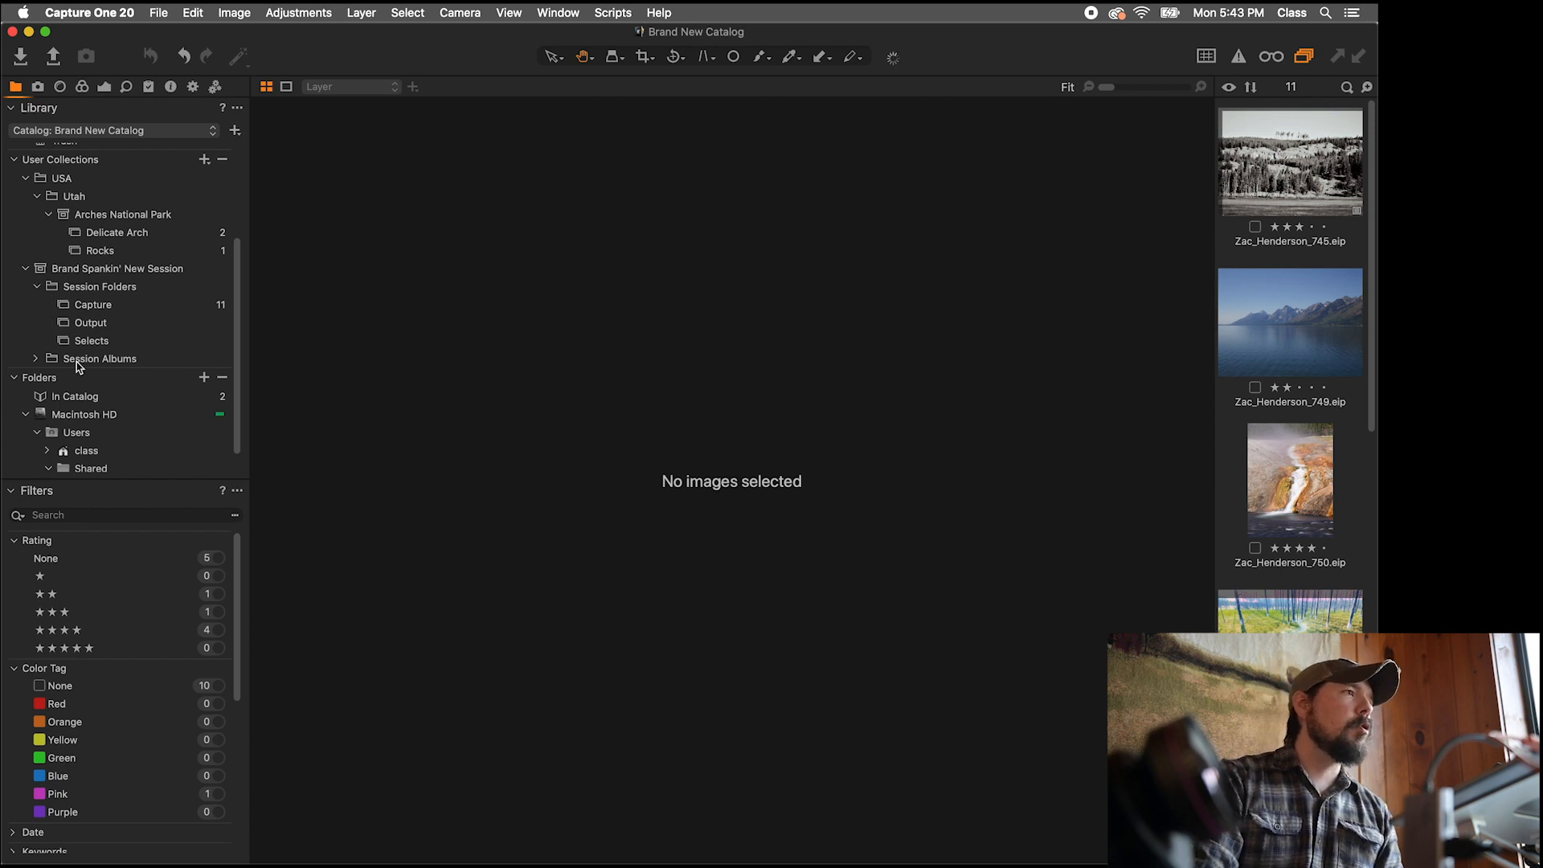
pyautogui.click(102, 310)
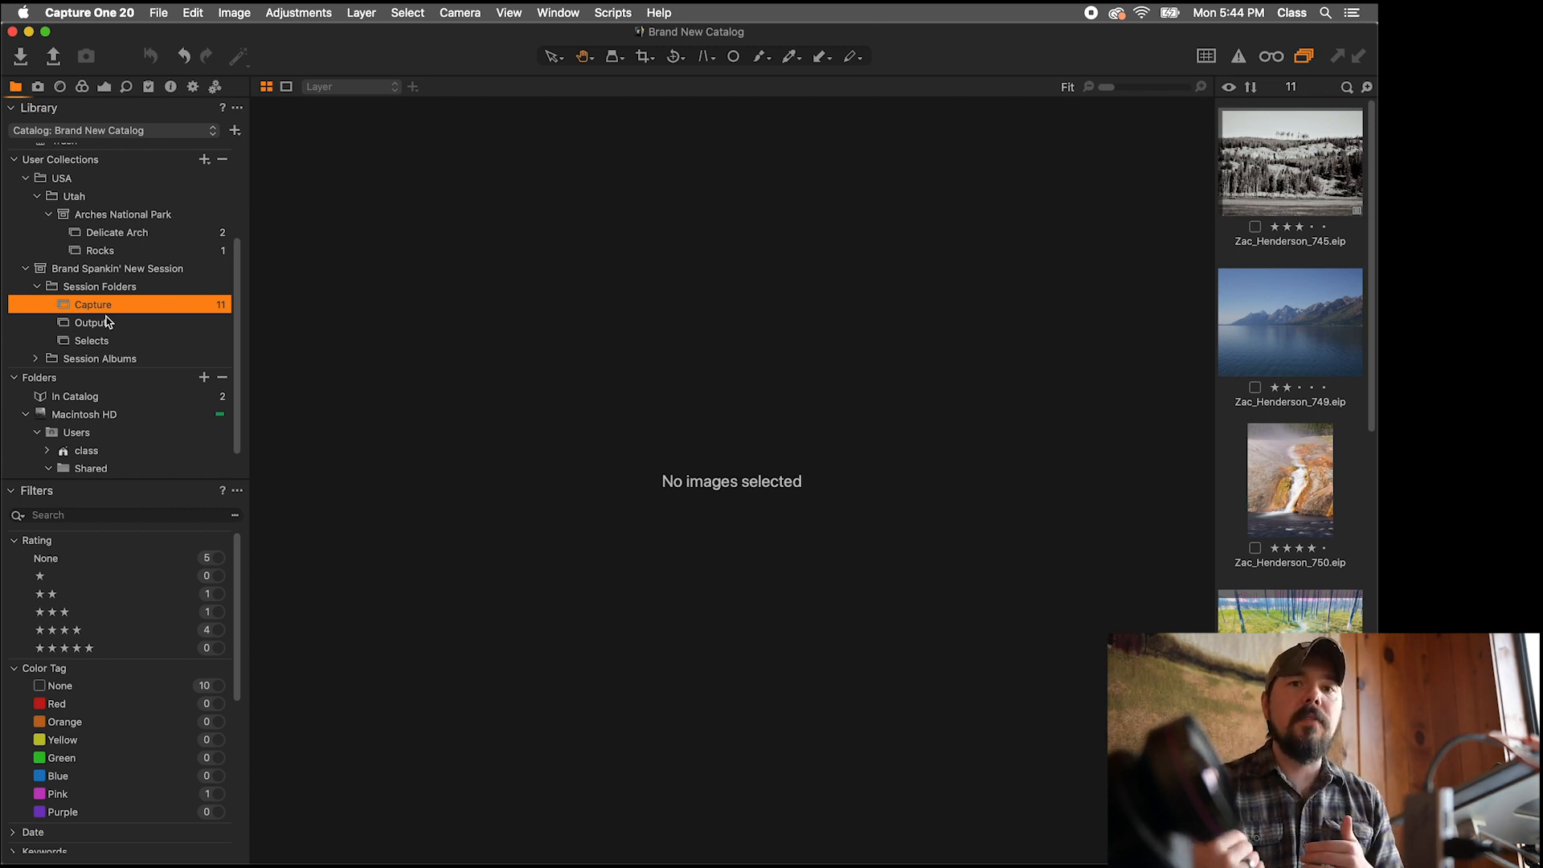
# Step: Switch to Finder, examine the Capture folder of Brand Spankin' New Session in Pictures, and close the Finder window
pyautogui.moveTo(4, 344)
pyautogui.click(18, 313)
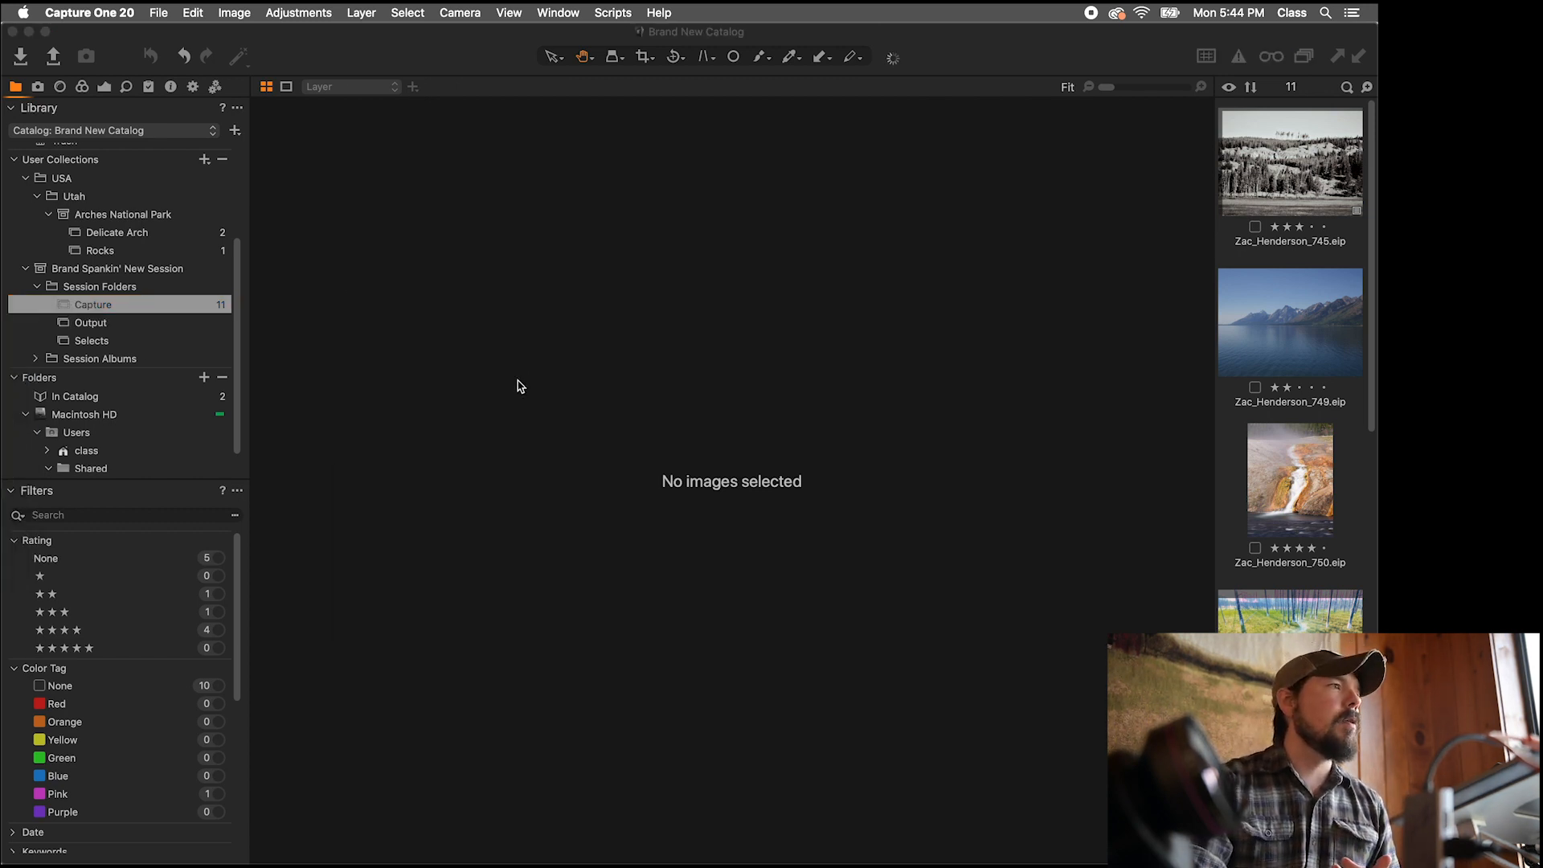
pyautogui.click(405, 497)
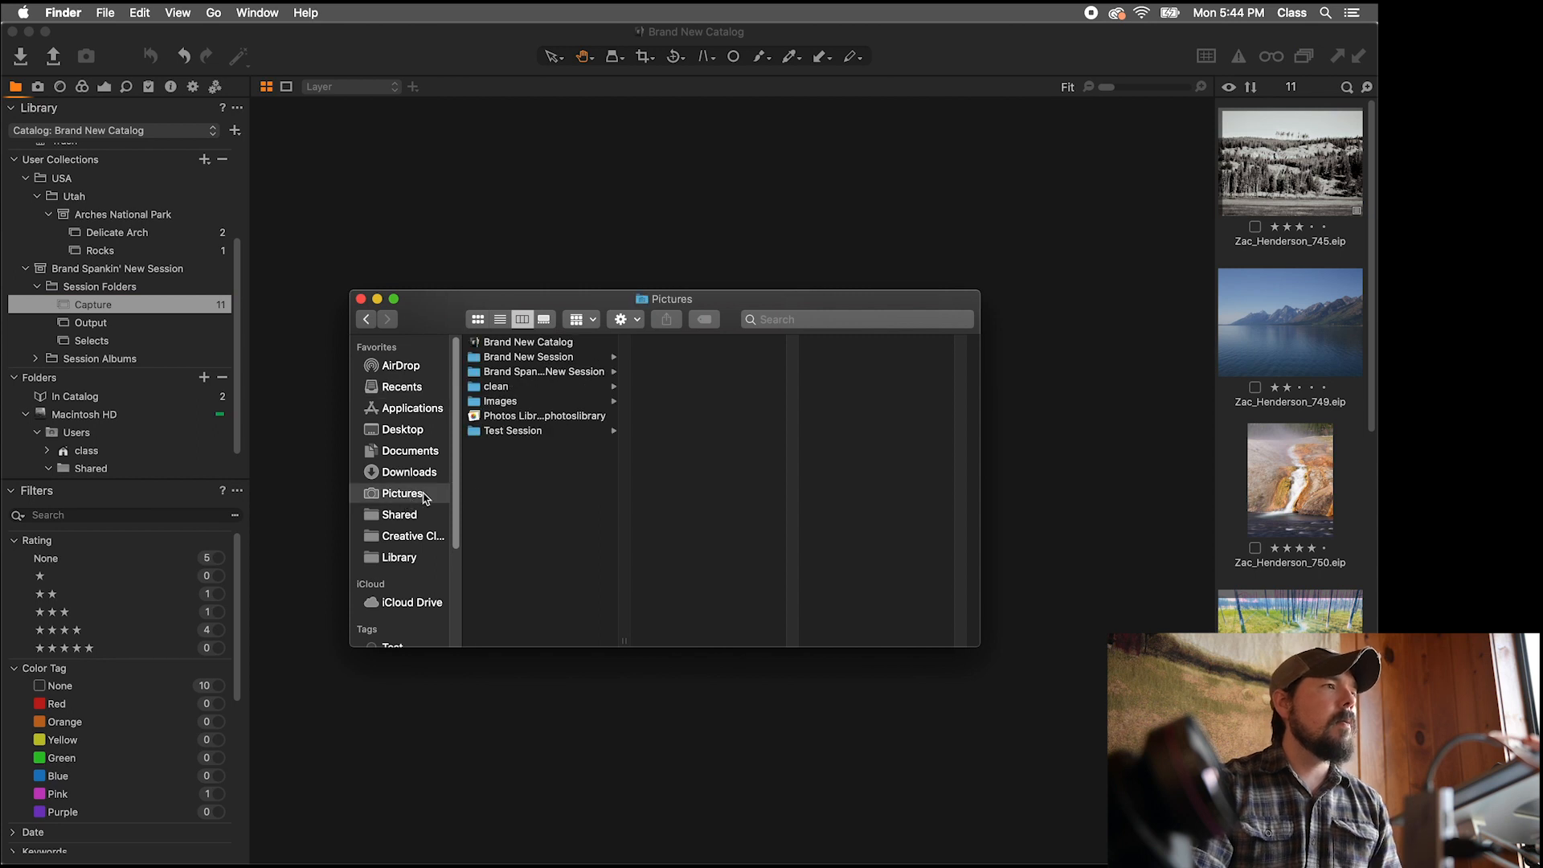
pyautogui.click(551, 371)
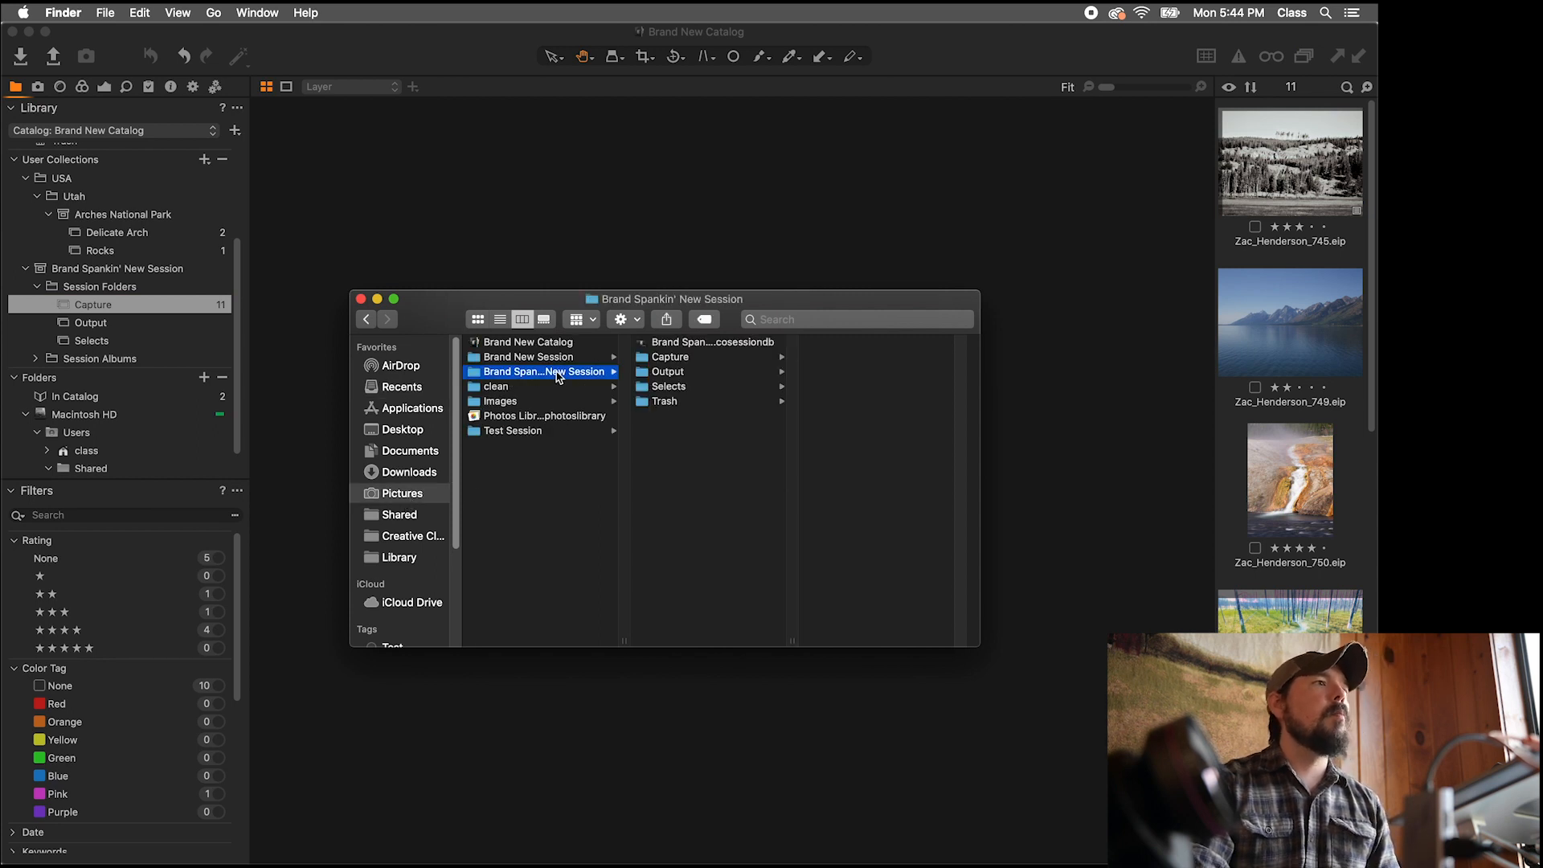
pyautogui.click(692, 358)
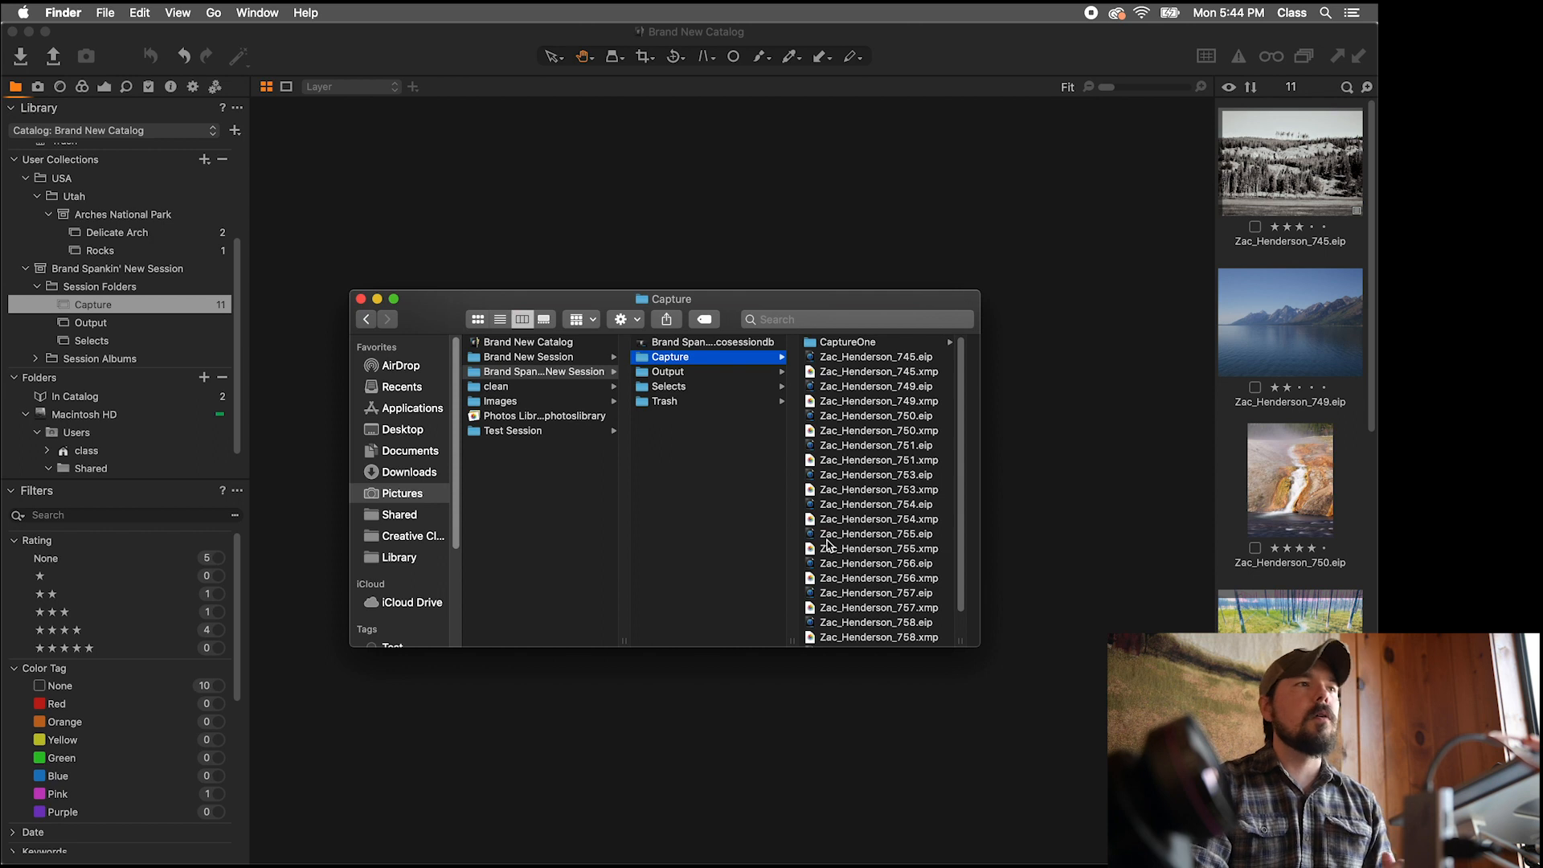
pyautogui.click(360, 300)
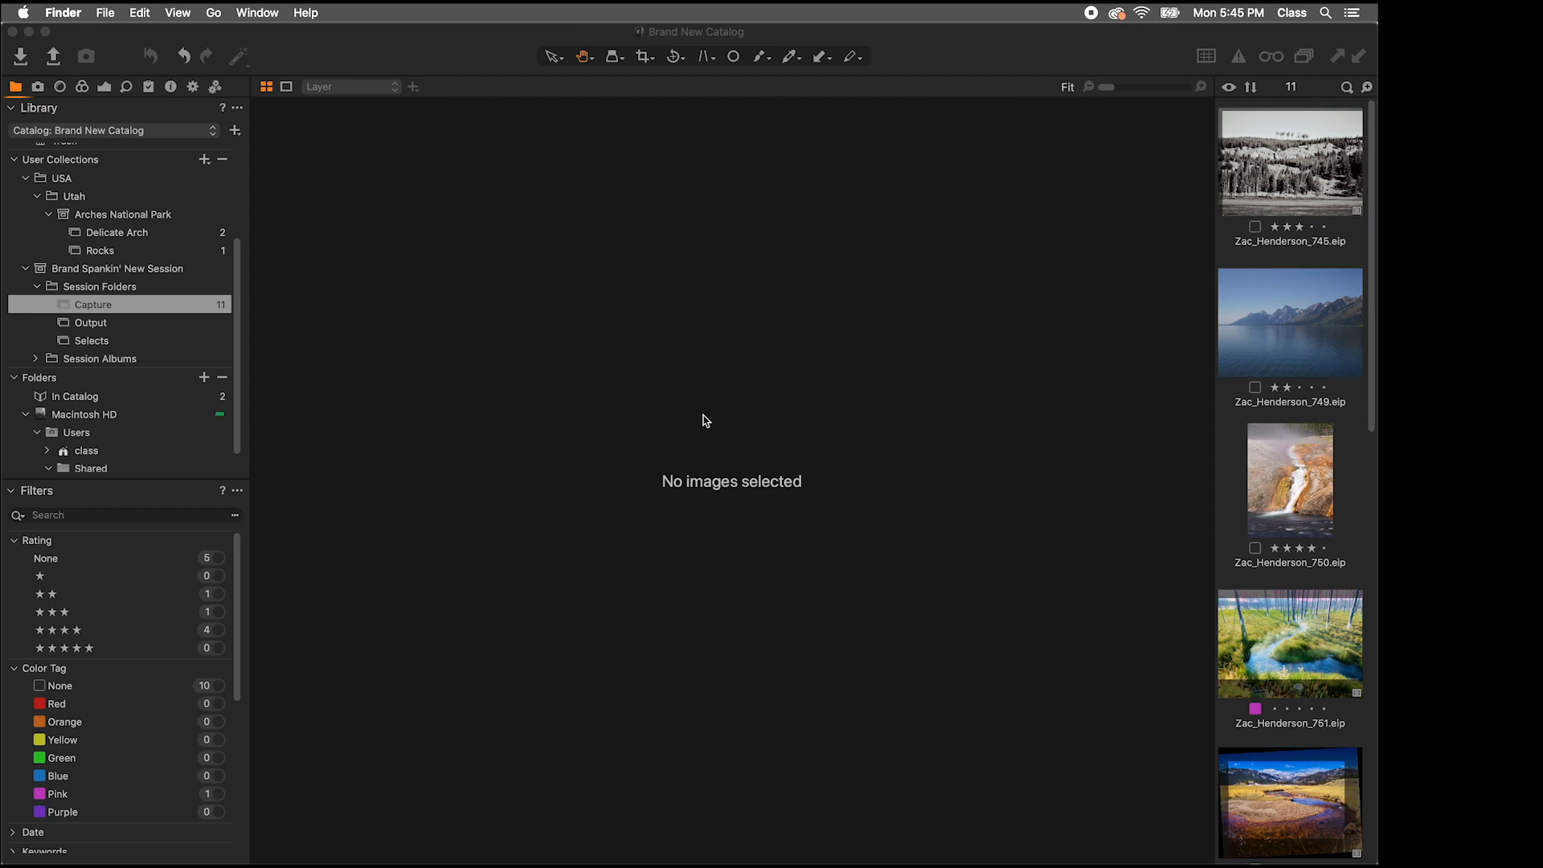
# Step: View image 749, and in Finder move its .eip and .xmp files from the Capture folder up into the Brand Spankin' New Session folder
pyautogui.click(1229, 322)
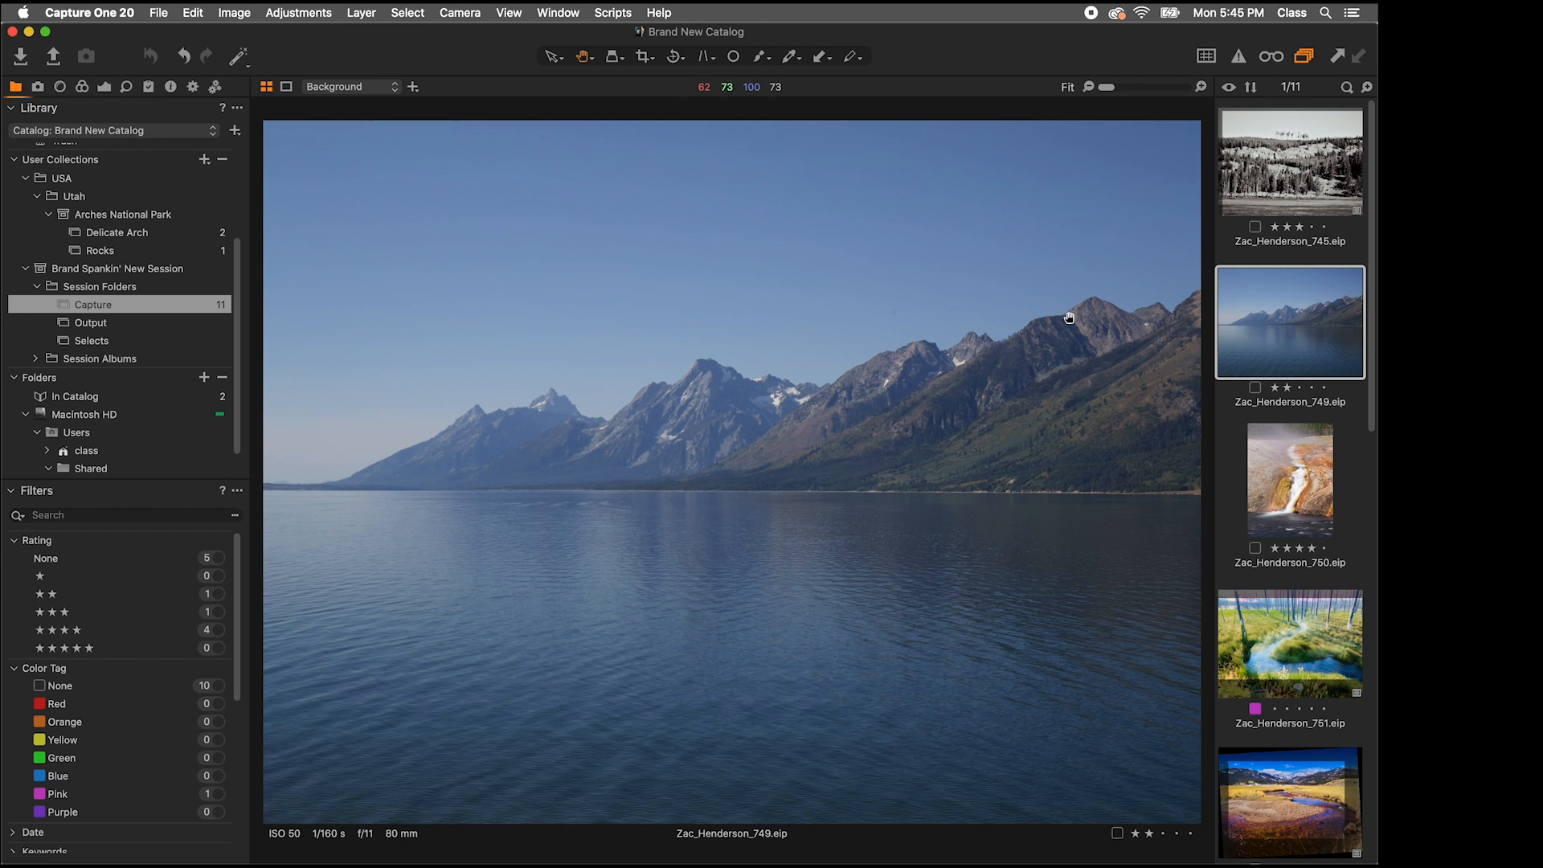
pyautogui.moveTo(5, 303)
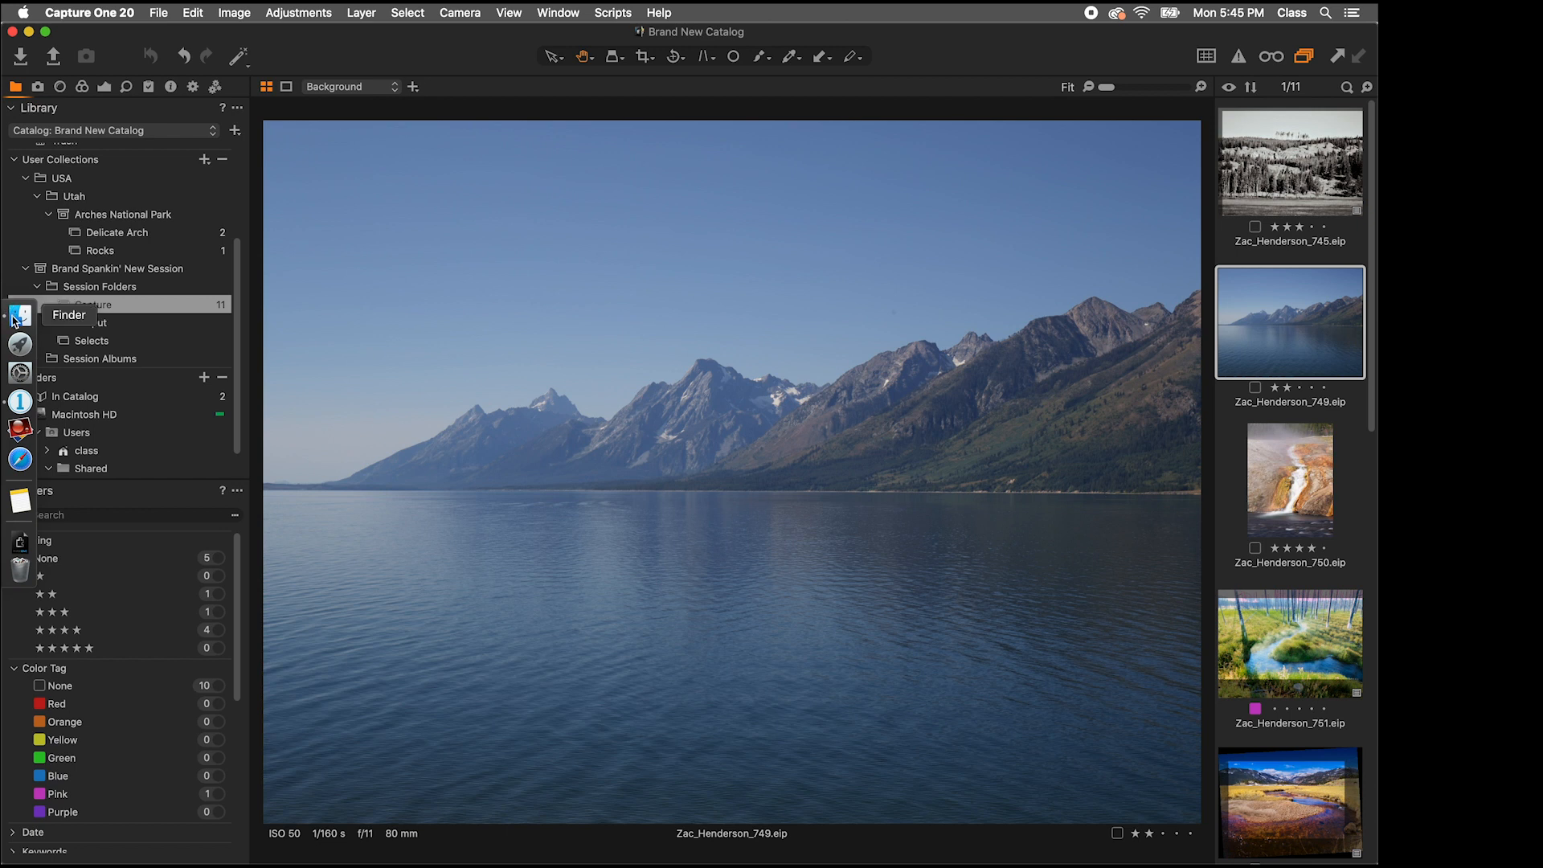
pyautogui.click(19, 316)
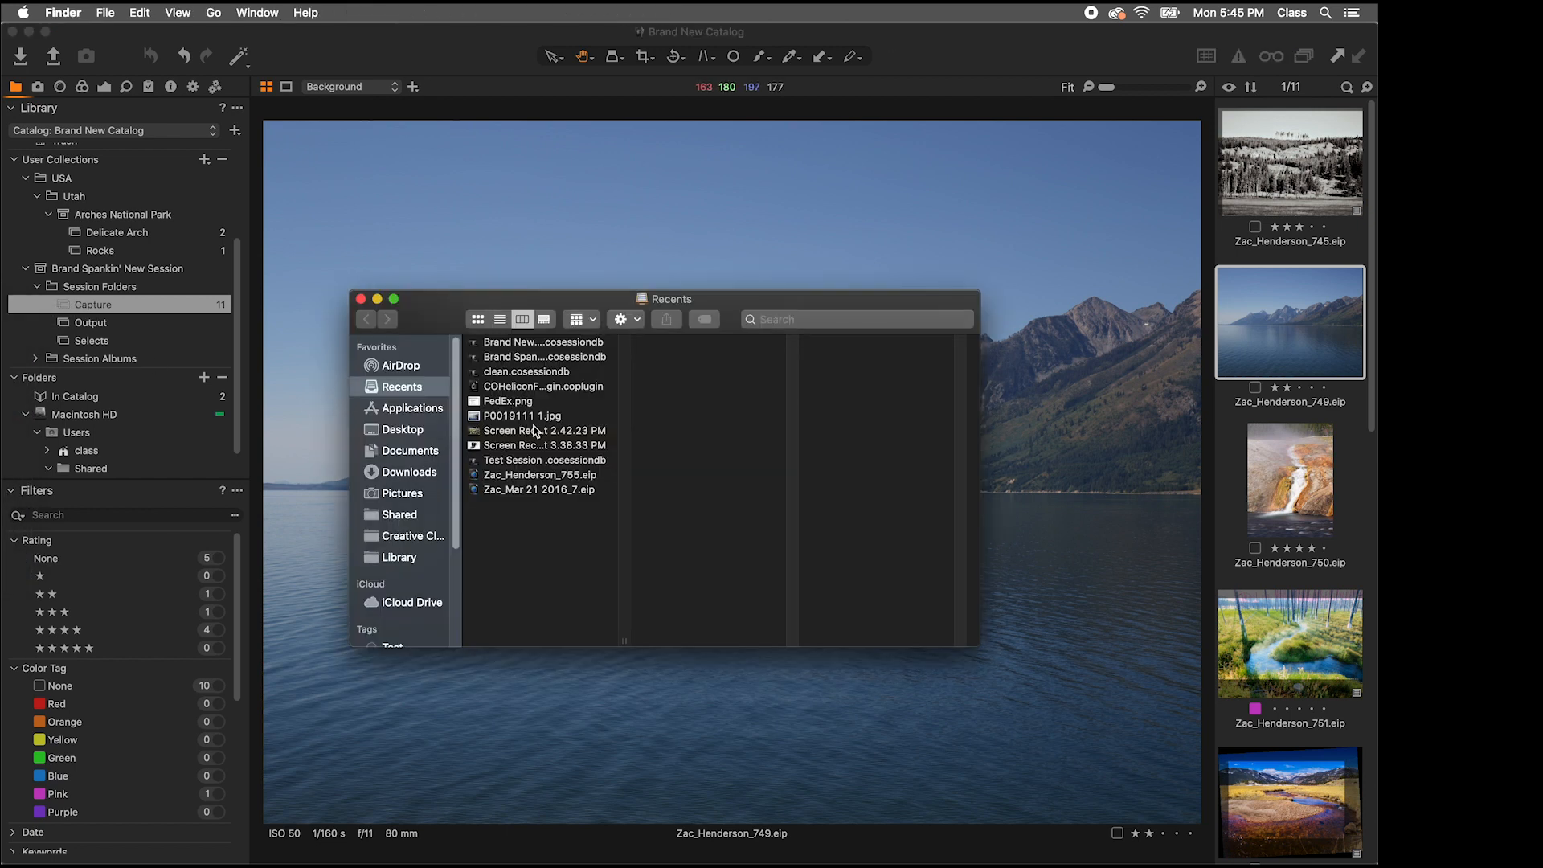
pyautogui.click(432, 494)
pyautogui.click(554, 375)
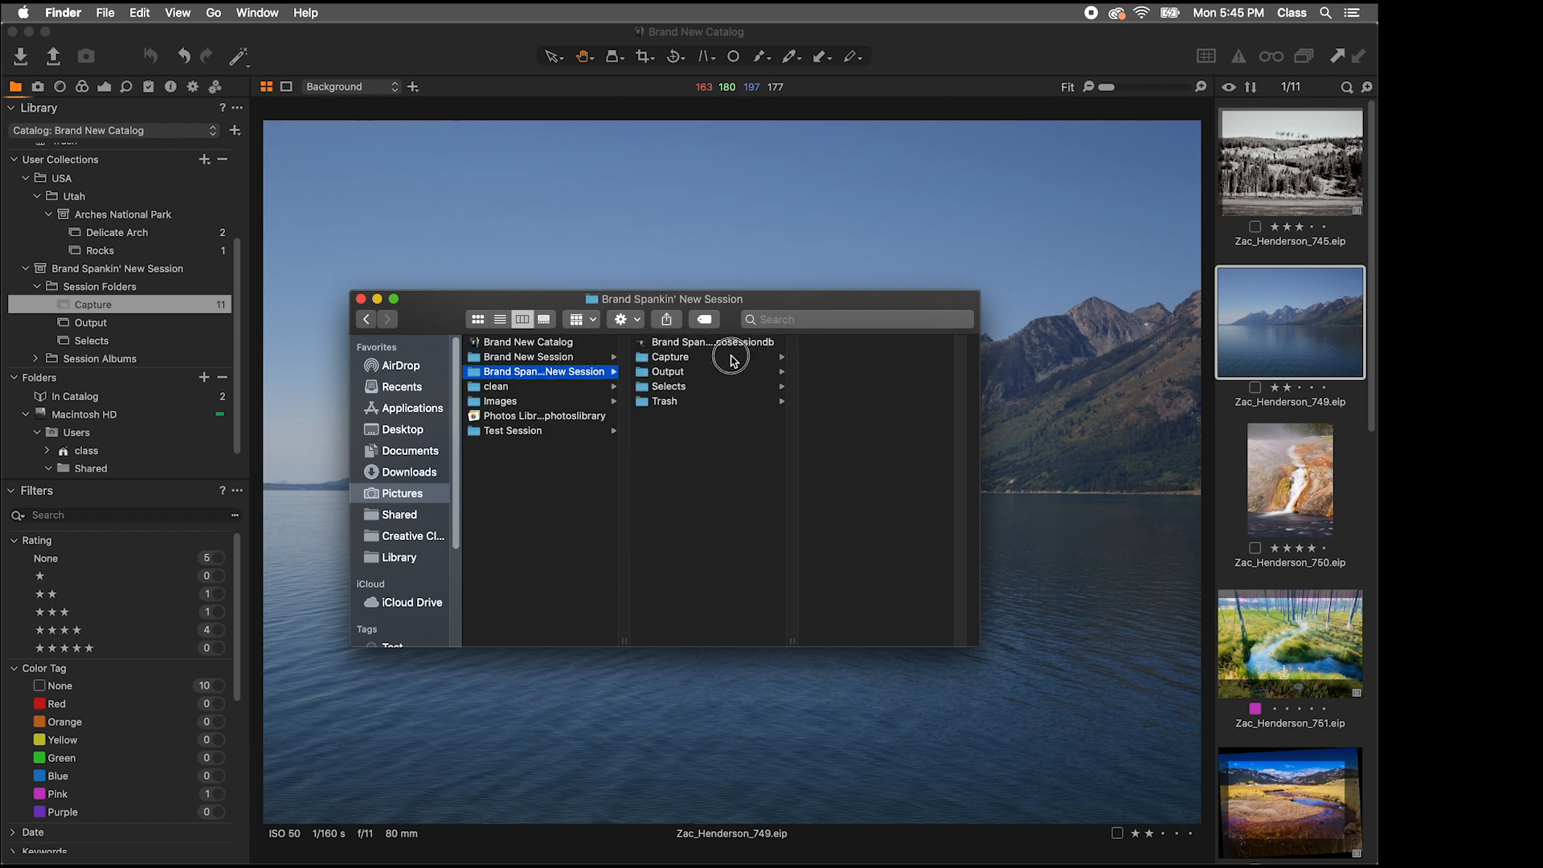
pyautogui.click(731, 359)
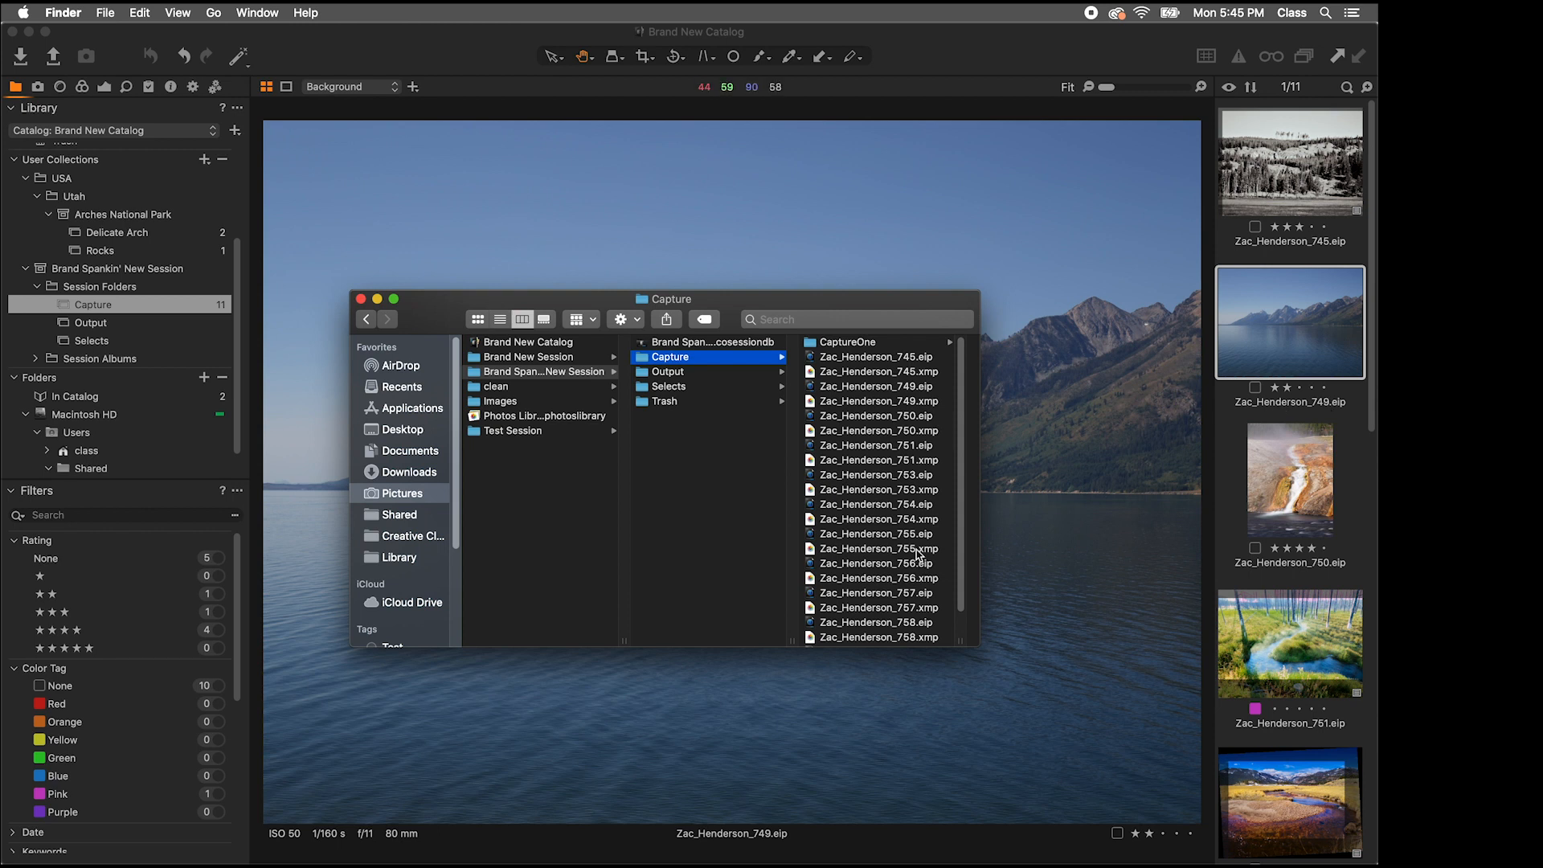
pyautogui.click(900, 387)
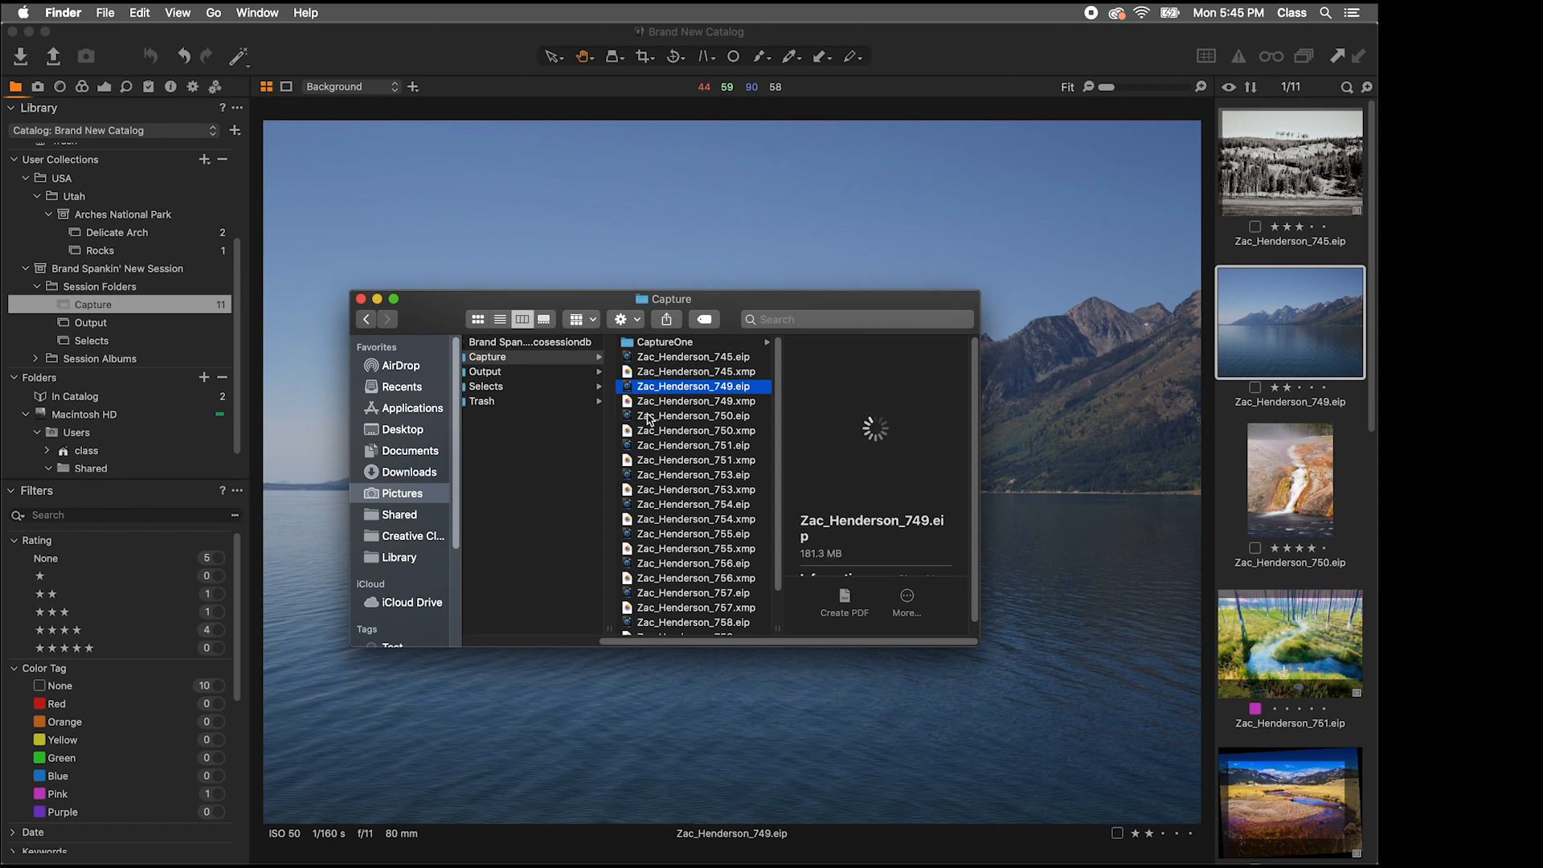
pyautogui.keyDown('shift'); pyautogui.click(655, 402); pyautogui.keyUp('shift')
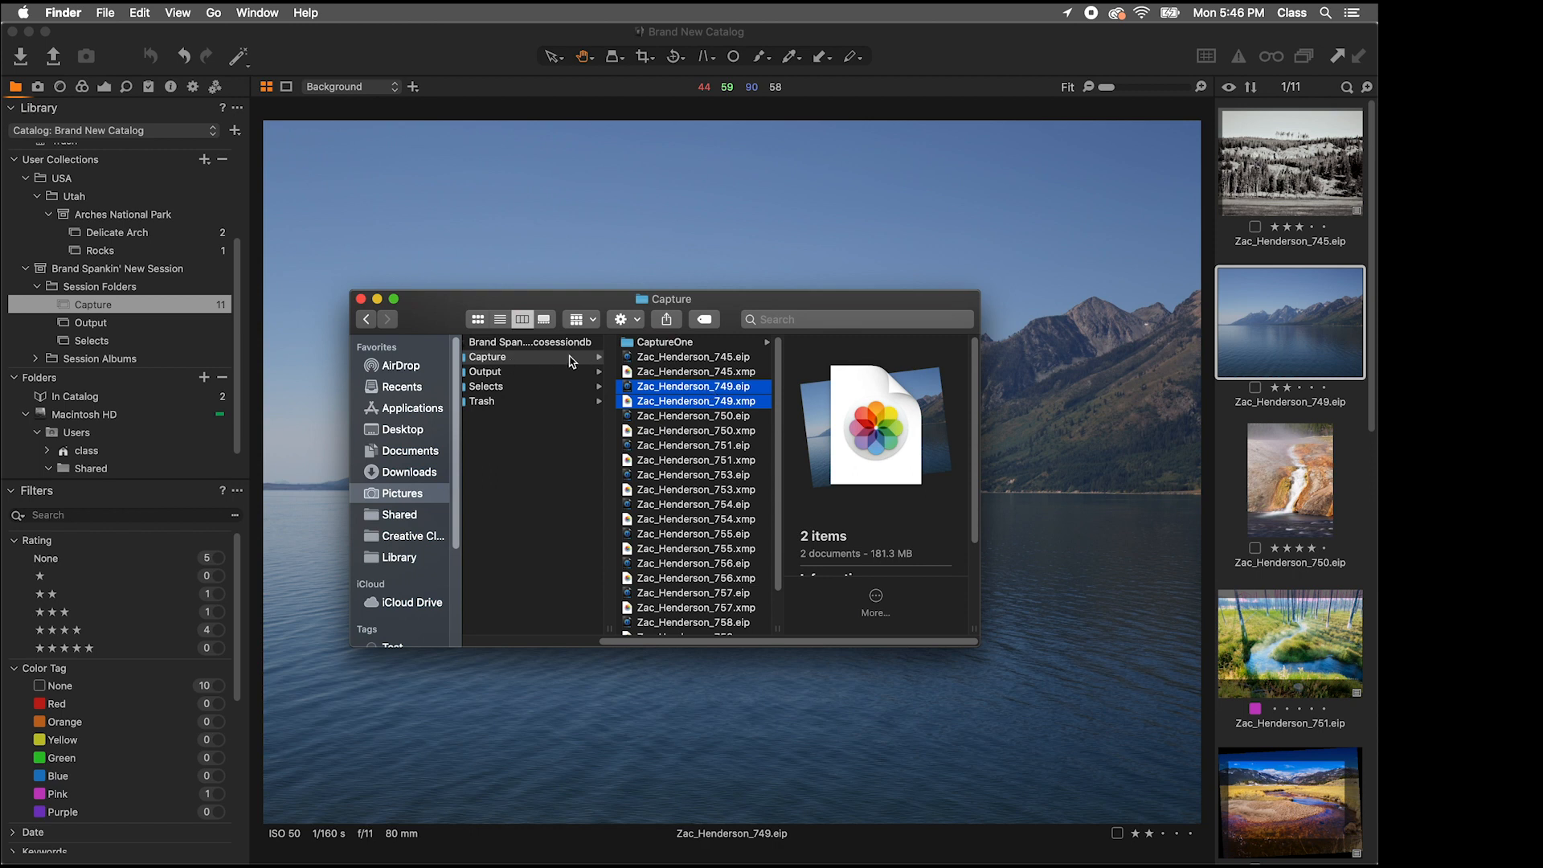
pyautogui.moveTo(719, 391); pyautogui.dragTo(542, 499)
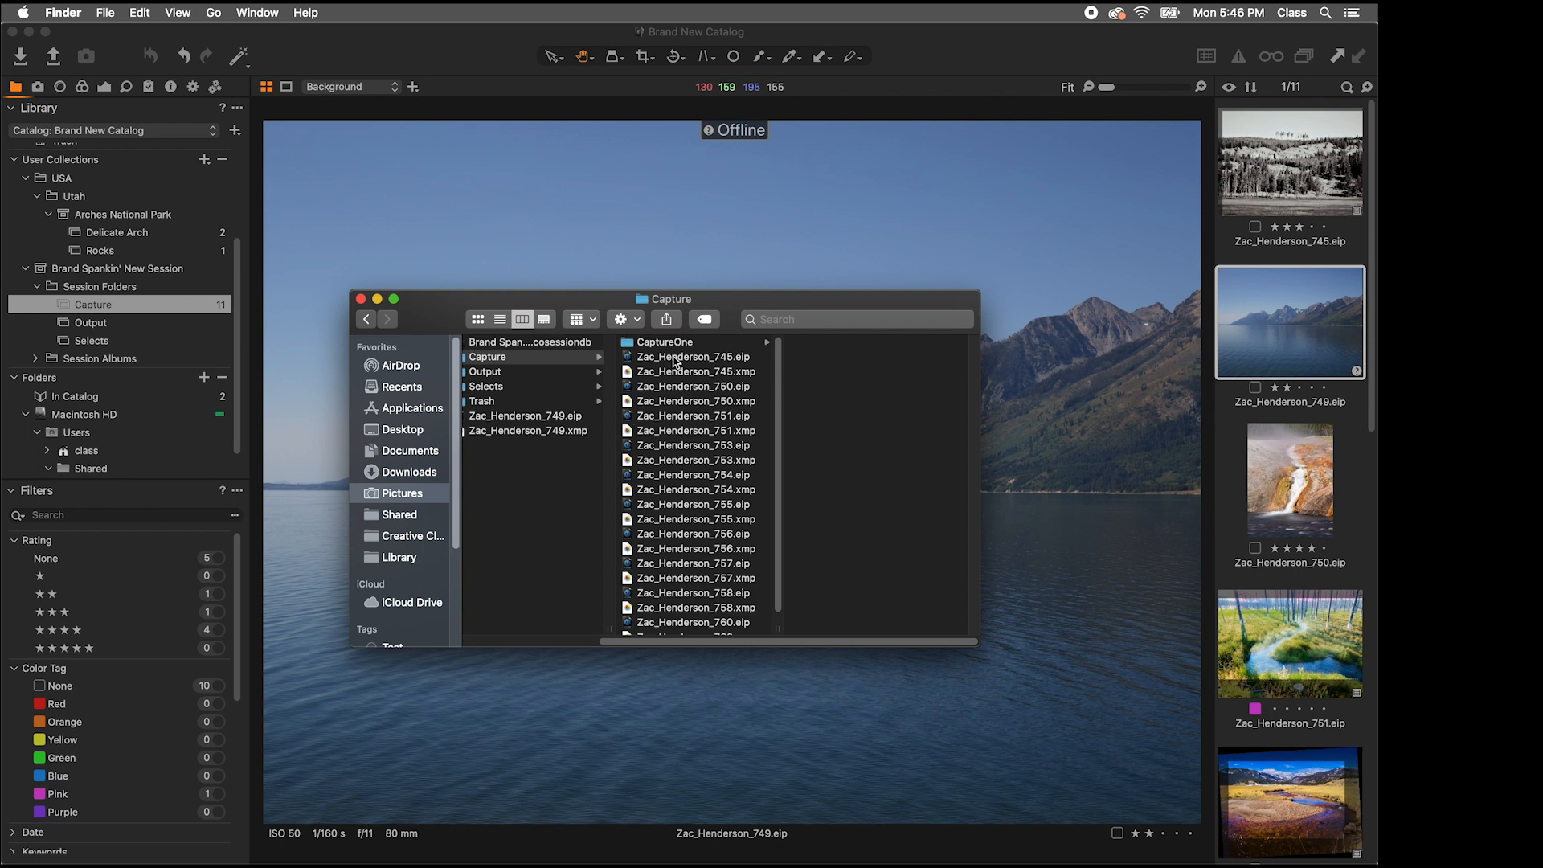
# Step: Move the .eip and .xmp files of image 749 back into the Capture folder, close Finder, and view image 745 in the catalog
pyautogui.click(552, 497)
pyautogui.moveTo(553, 498); pyautogui.dragTo(502, 357)
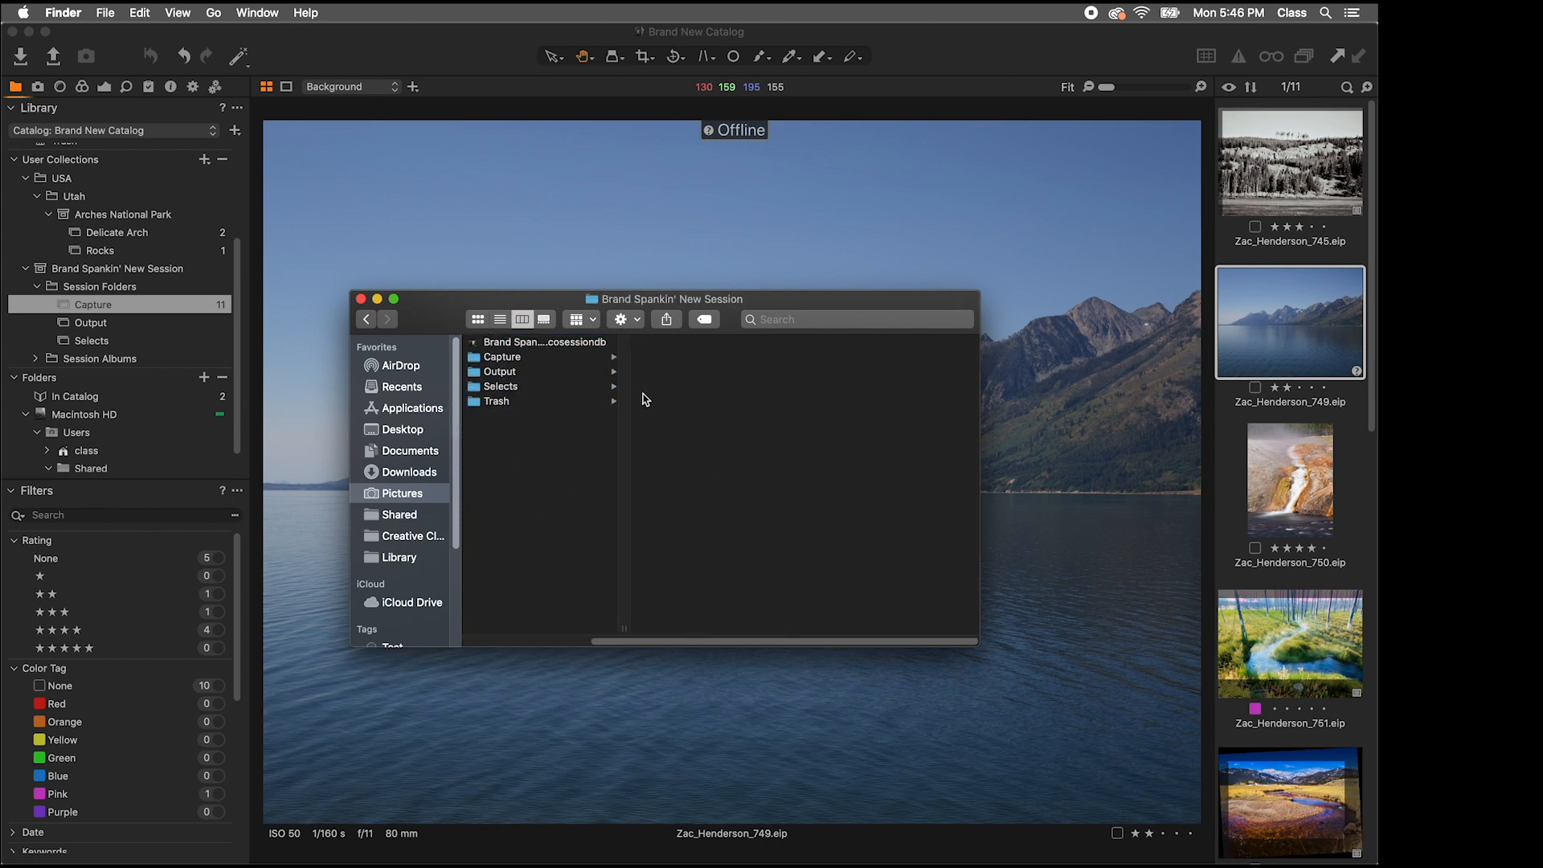
pyautogui.click(360, 300)
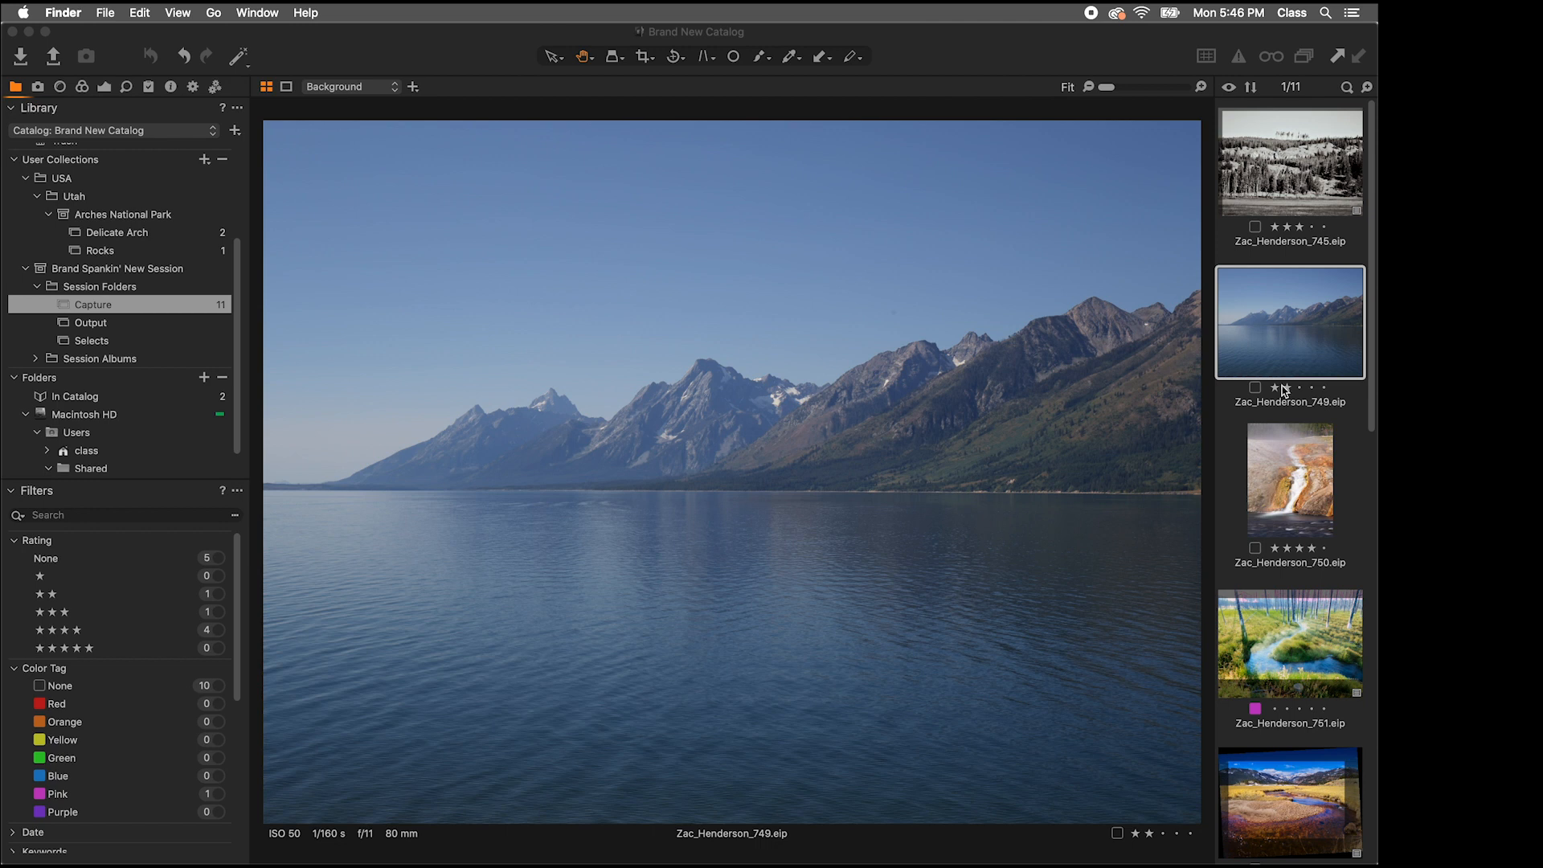
pyautogui.click(1277, 190)
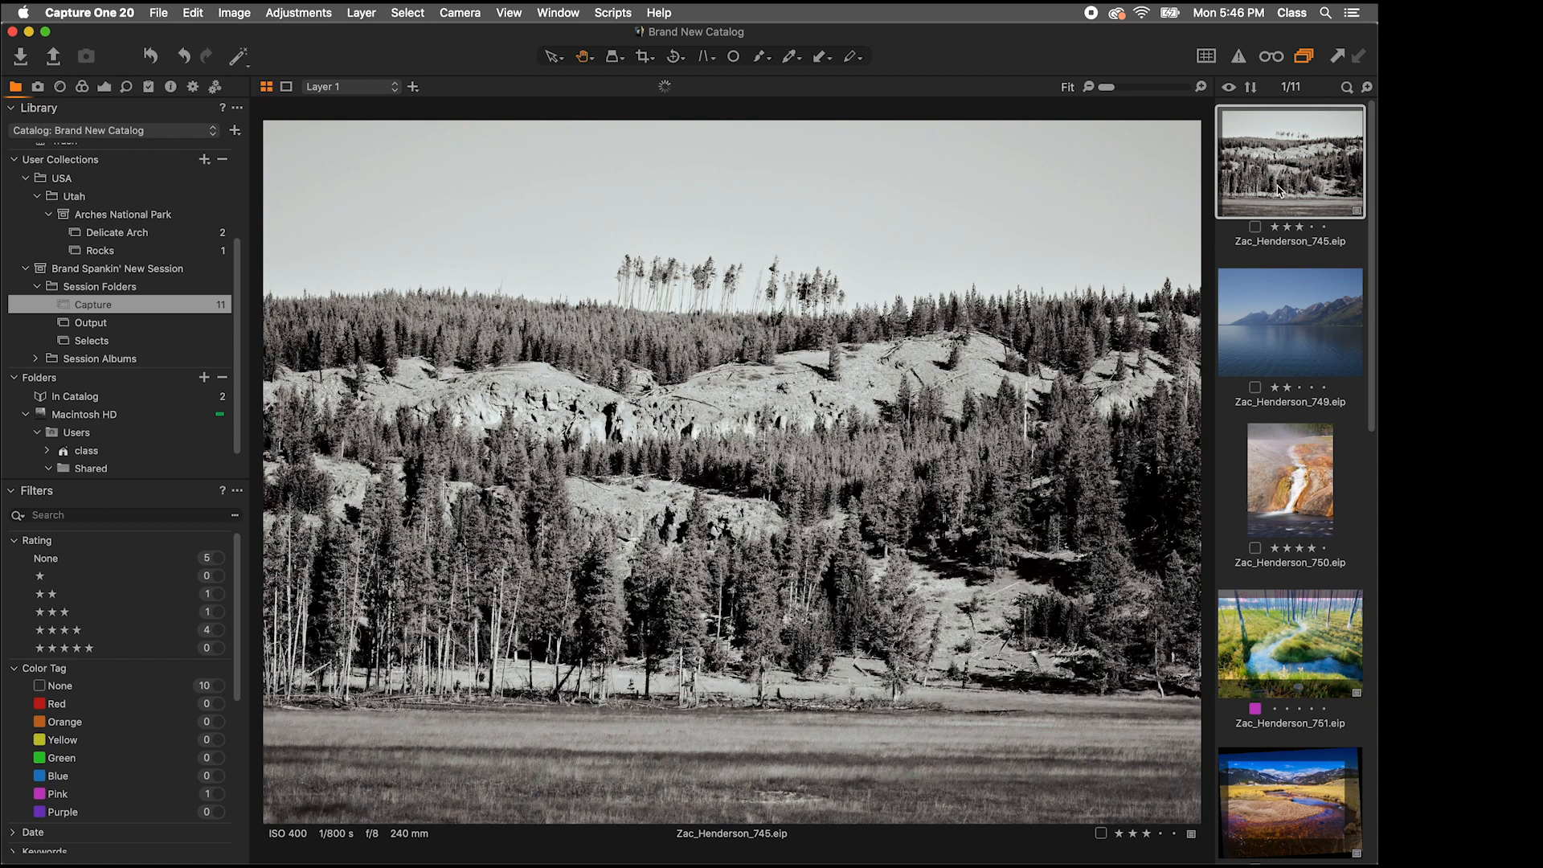